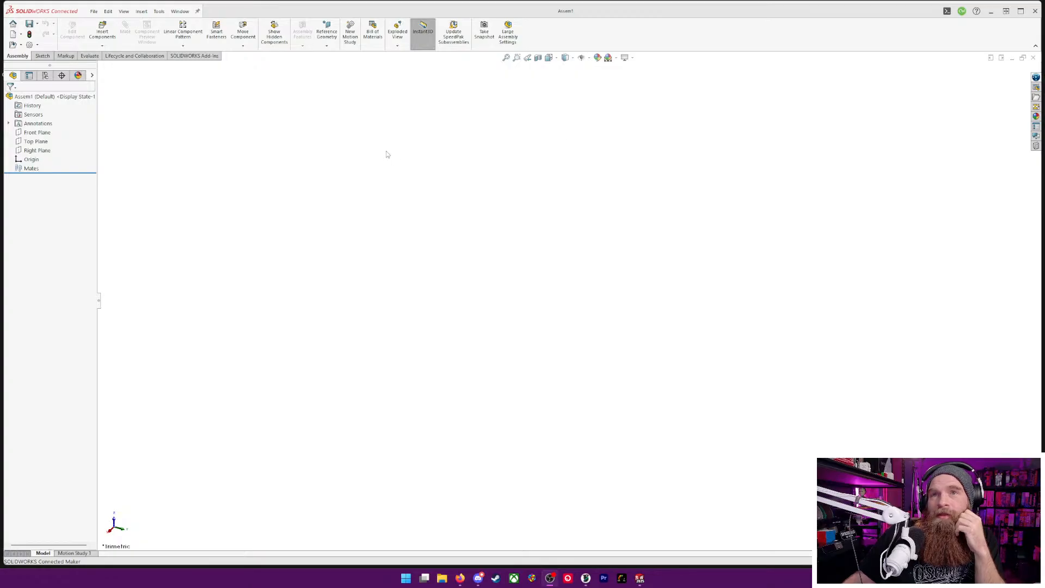
# - Open the recent Wooden Tile Holder assembly for reference and dismiss its rebuild warnings
pyautogui.click(94, 12)
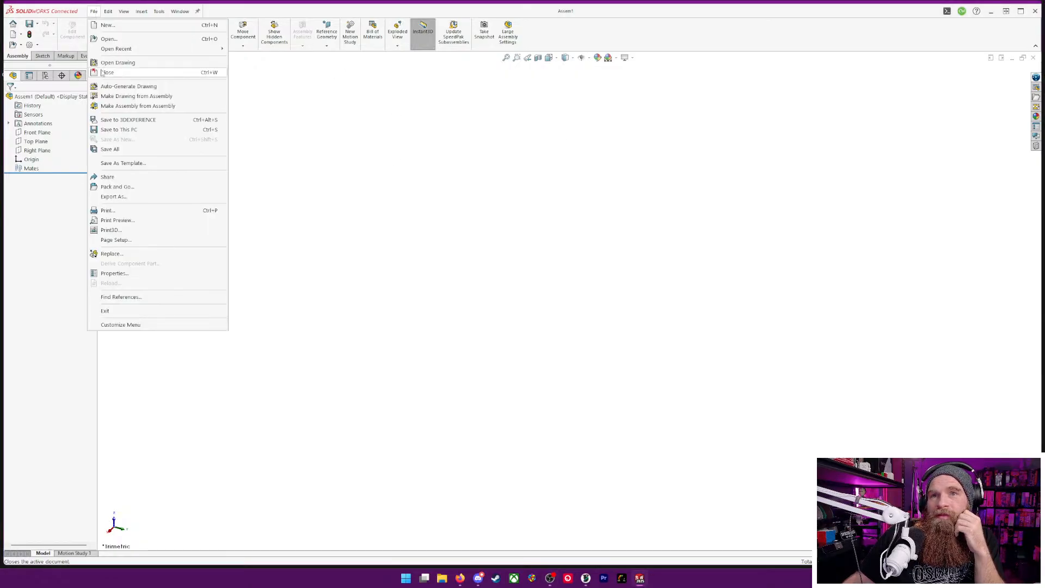
pyautogui.moveTo(111, 49)
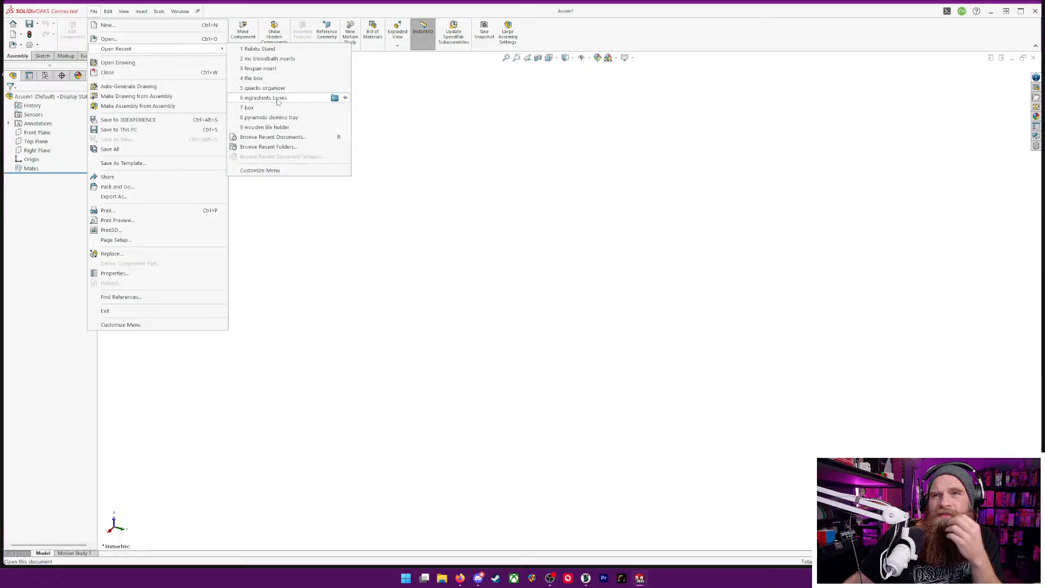
pyautogui.click(271, 127)
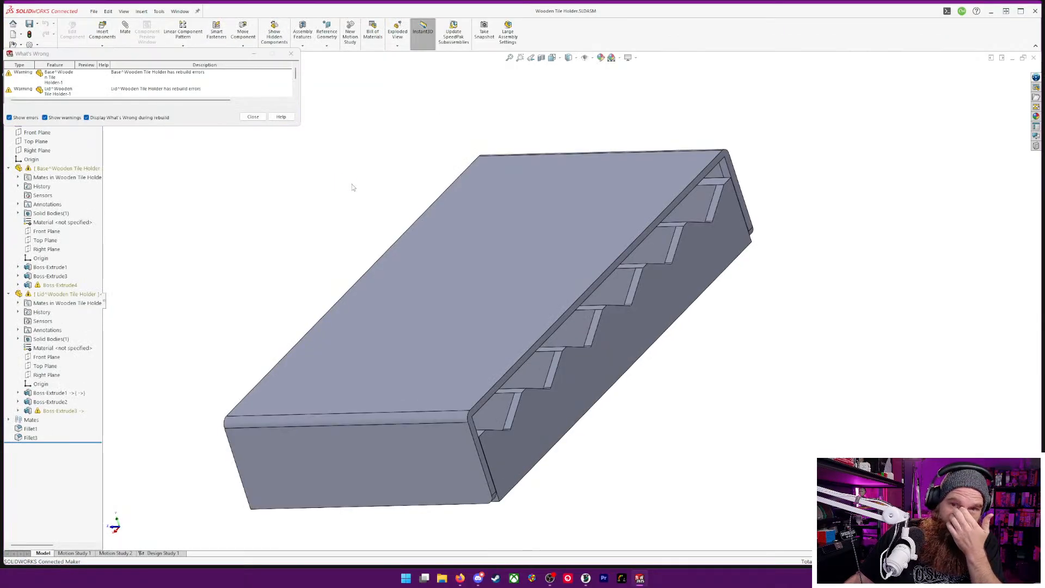
pyautogui.click(253, 117)
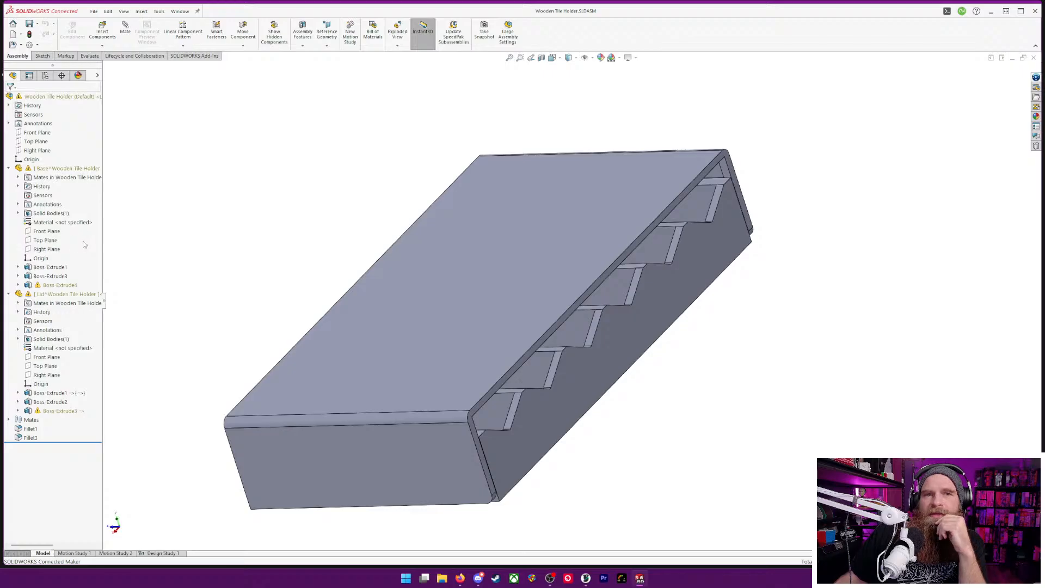
# - Open the sketch behind the base part's first extrusion and examine its hexagon pocket layout, spacing and dimensions
pyautogui.rightClick(34, 268)
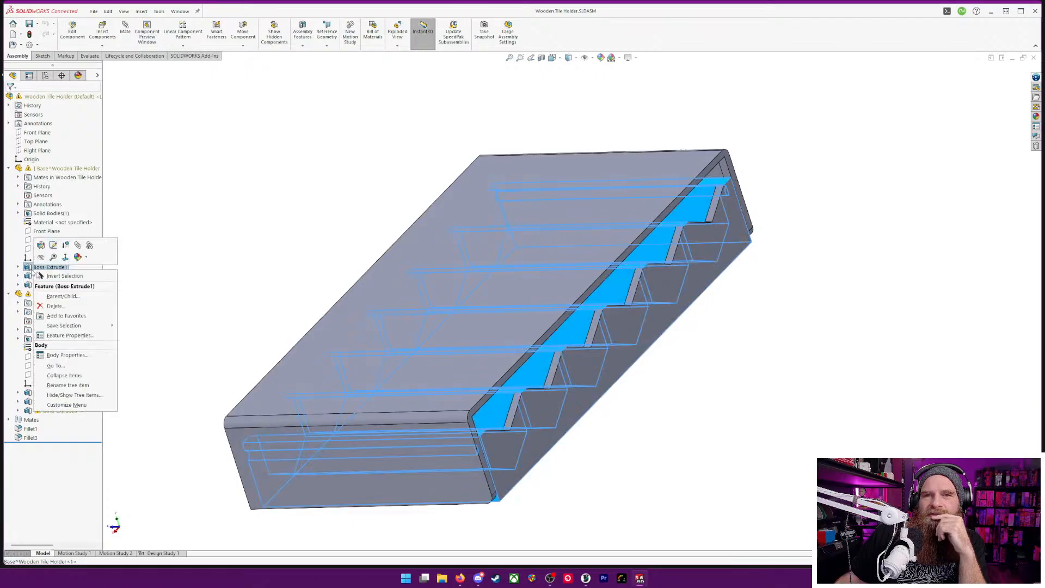
pyautogui.click(52, 245)
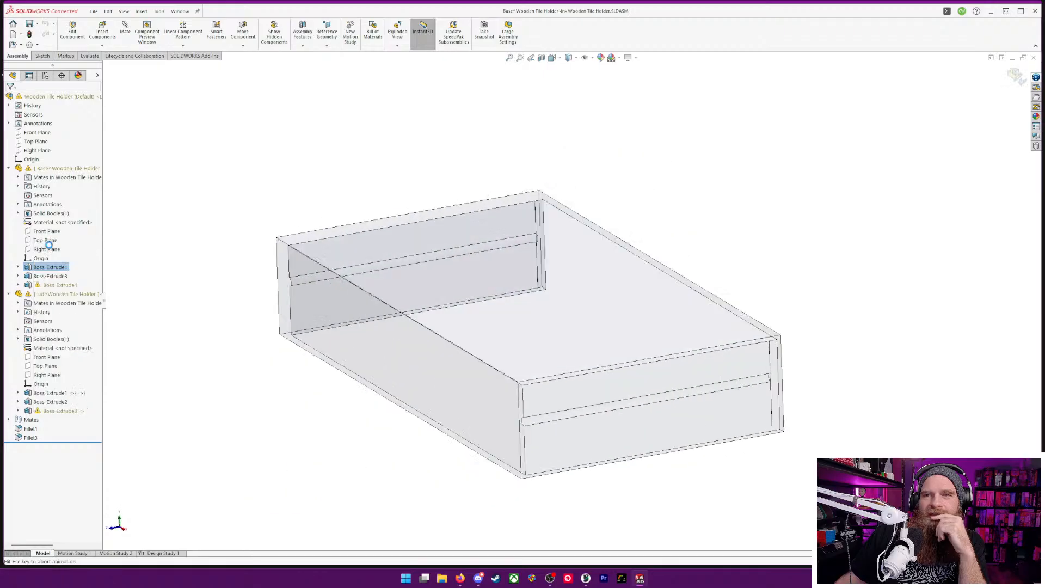
pyautogui.scroll(-3, 476, 310)
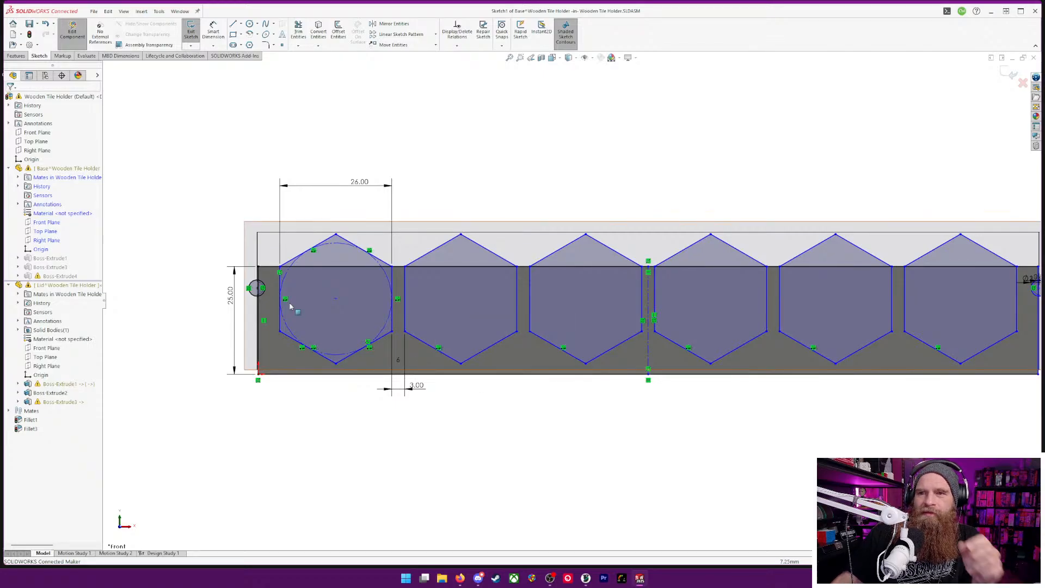
pyautogui.scroll(5, 289, 304)
pyautogui.scroll(-3, 291, 302)
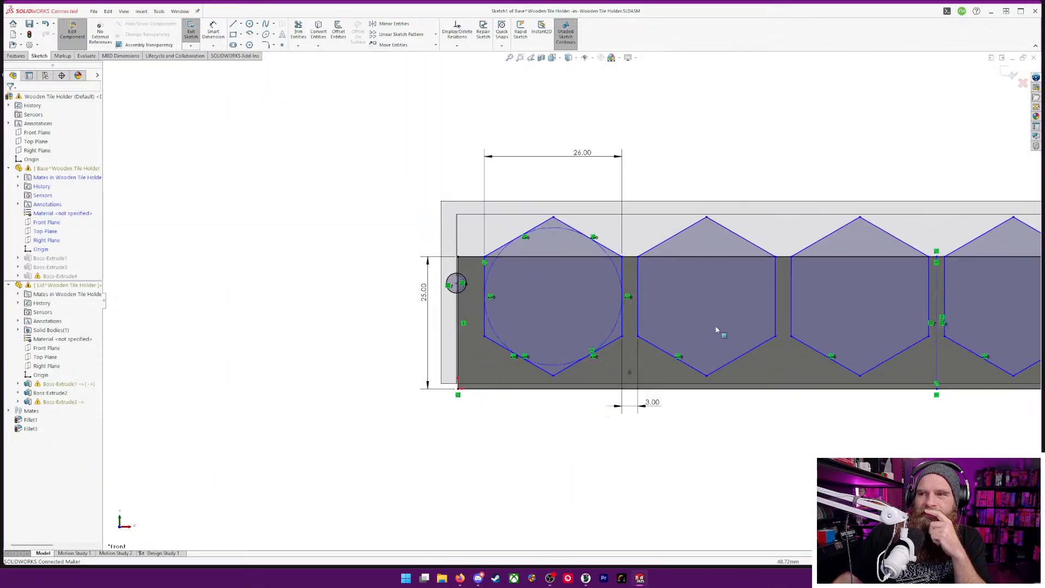
pyautogui.scroll(-1, 717, 333)
pyautogui.scroll(-2, 717, 334)
pyautogui.scroll(4, 743, 306)
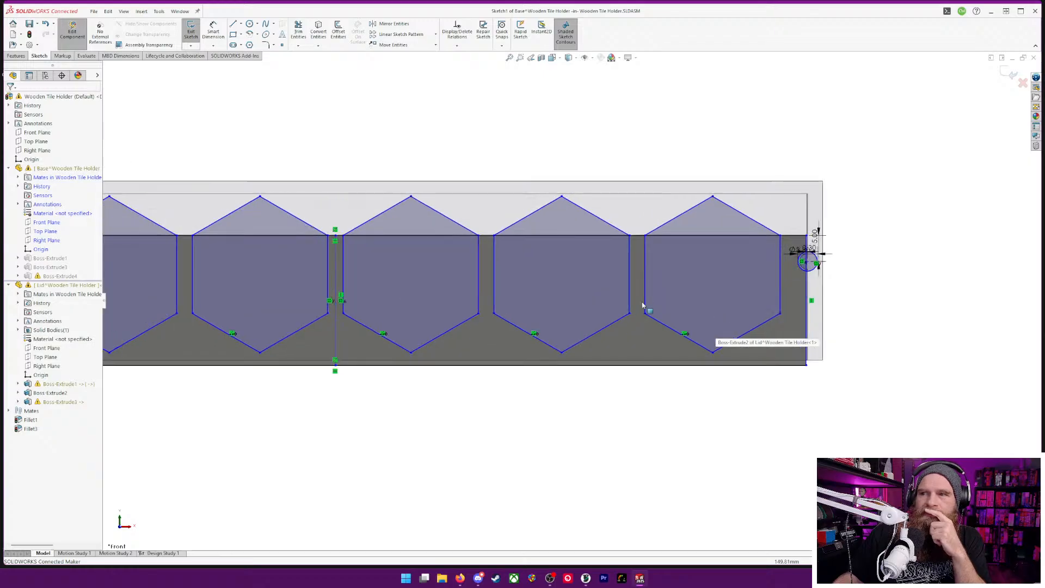
pyautogui.scroll(-2, 619, 308)
pyautogui.scroll(-1, 619, 307)
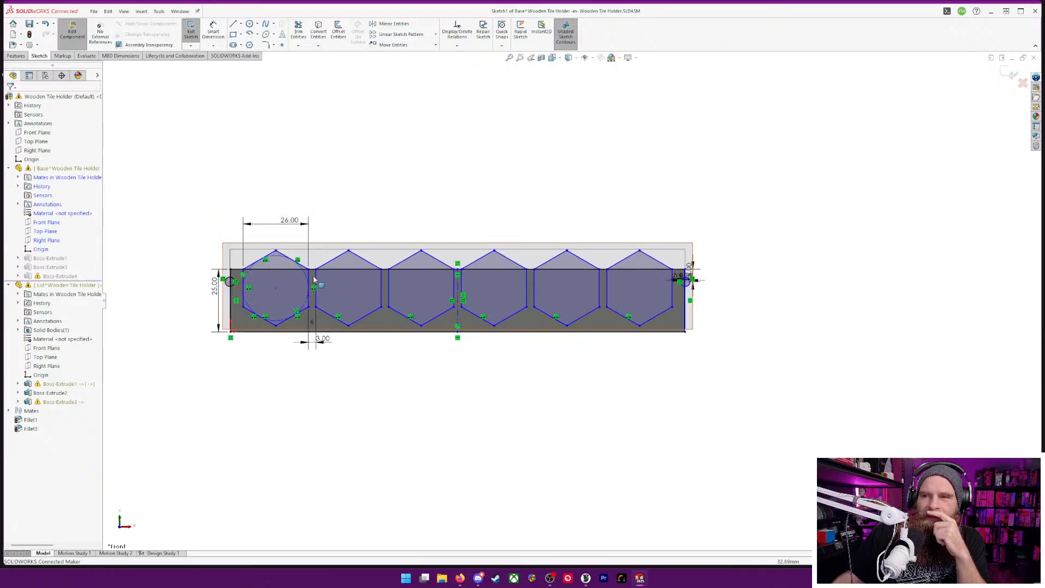
pyautogui.scroll(1, 313, 279)
pyautogui.scroll(2, 313, 279)
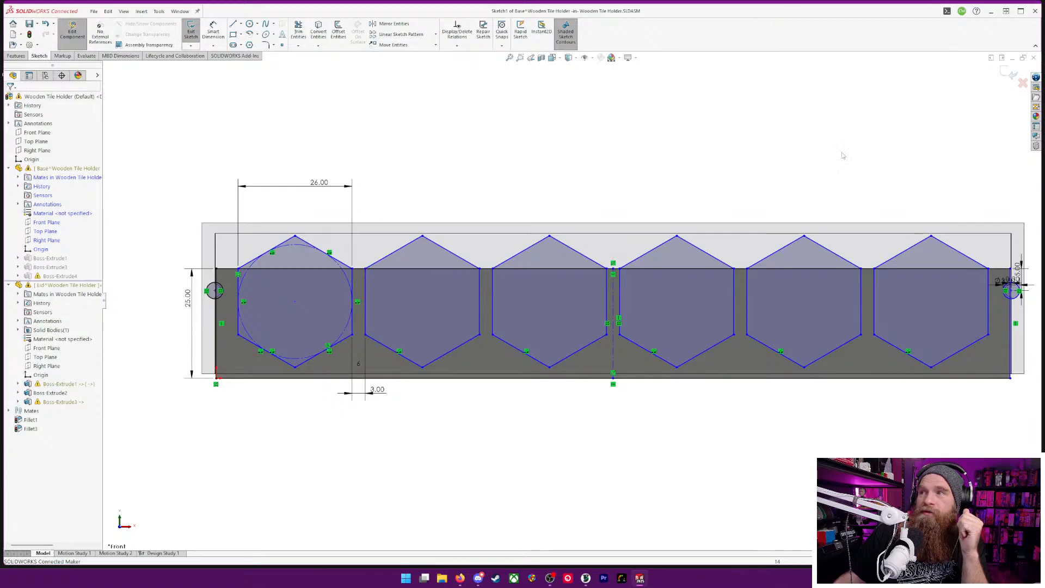
# - Leave the base sketch discarding any changes, and return to the empty Assem1 assembly
pyautogui.click(1019, 81)
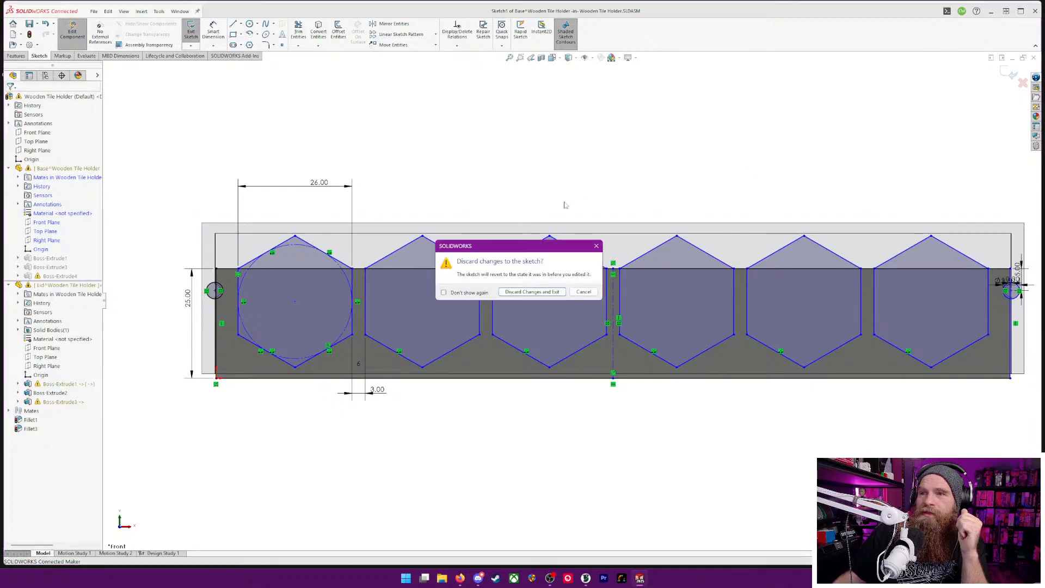
pyautogui.click(533, 291)
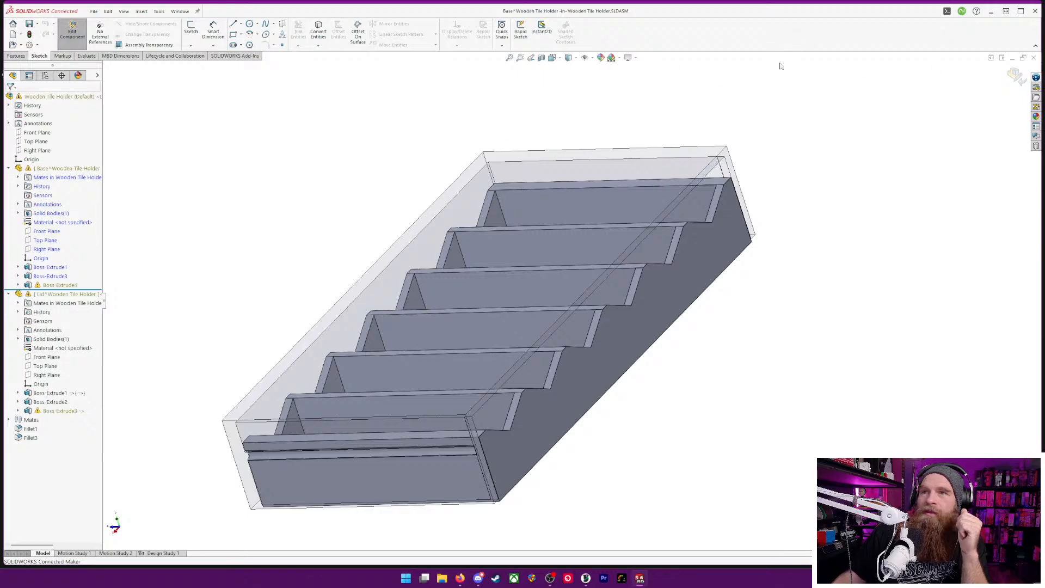
pyautogui.click(1023, 57)
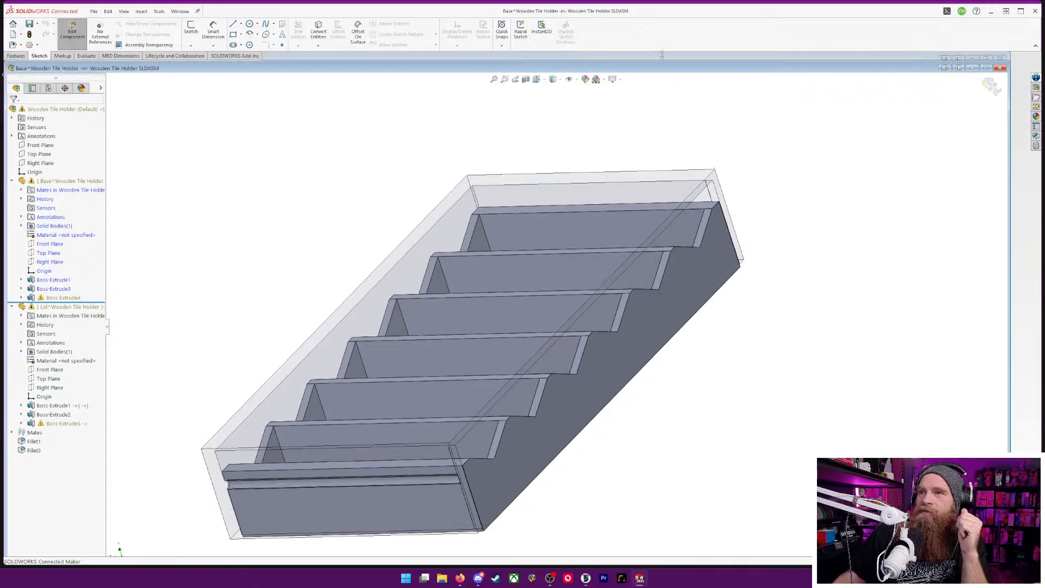
pyautogui.click(662, 56)
pyautogui.click(986, 58)
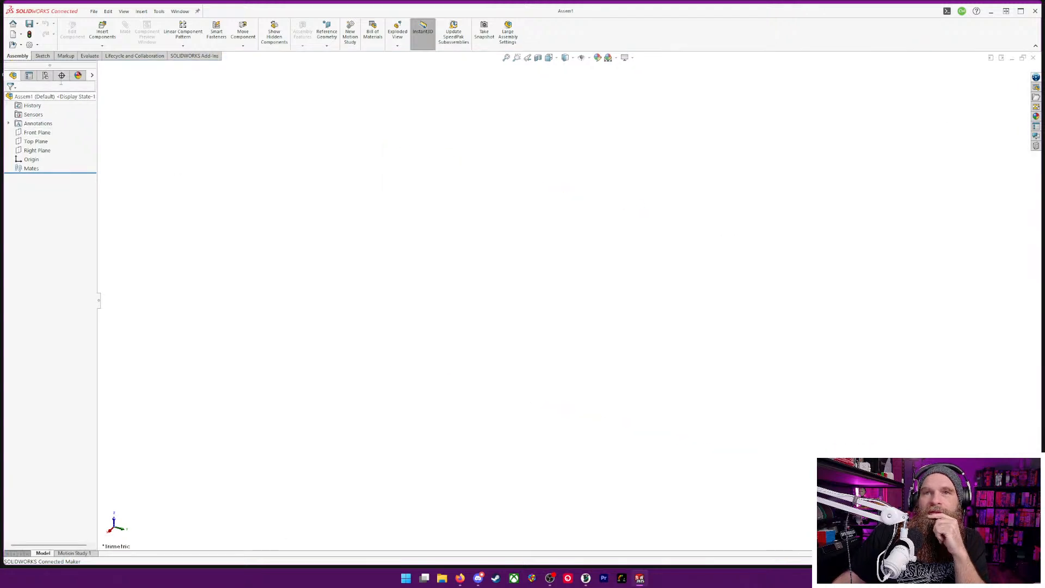
pyautogui.click(102, 46)
pyautogui.click(109, 65)
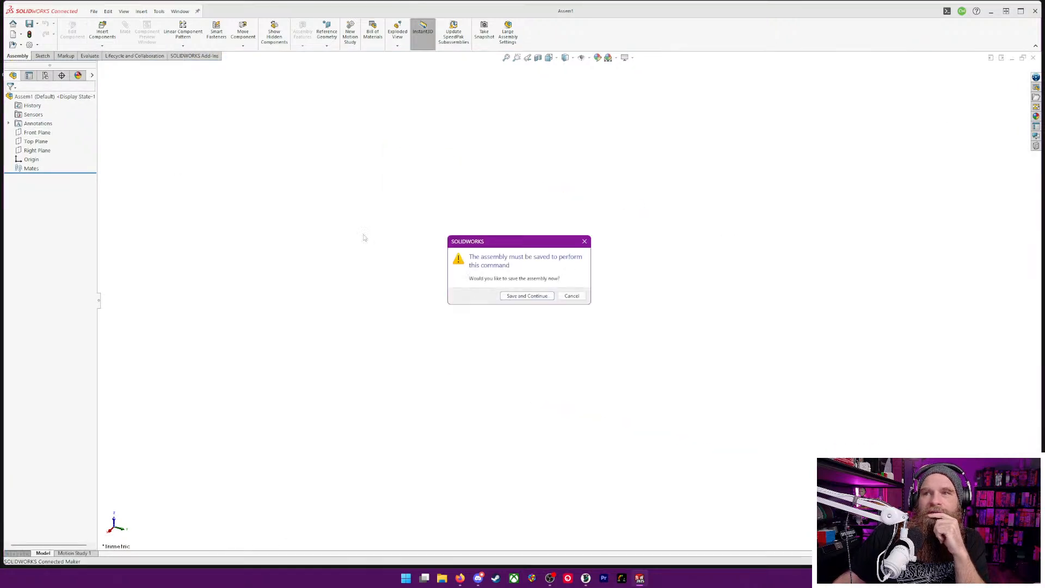
pyautogui.click(572, 295)
# - Save the empty assembly to this PC in the Bonsai folder as Wooden Tile Box V3
pyautogui.click(93, 11)
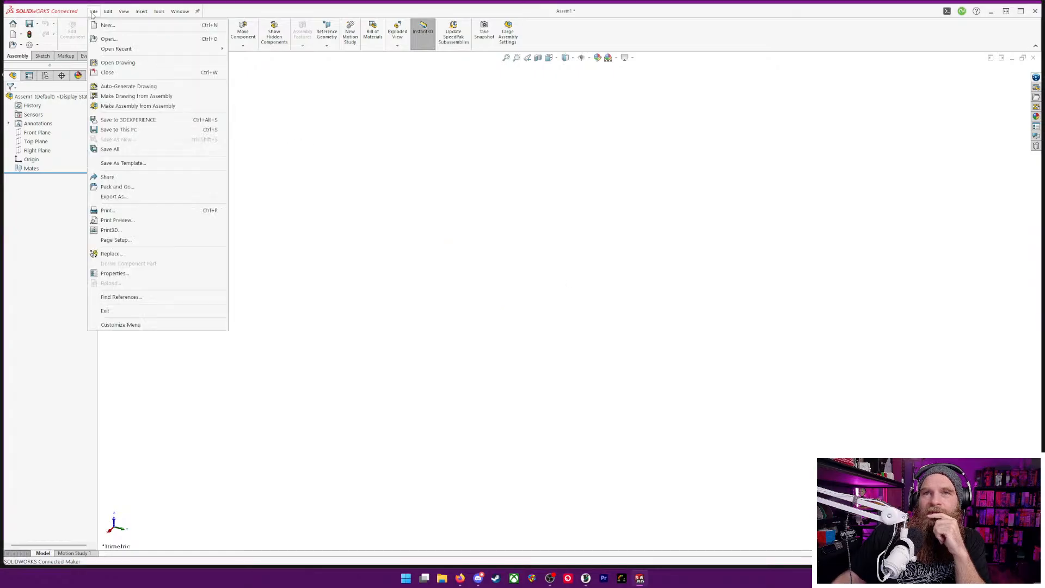
pyautogui.click(120, 130)
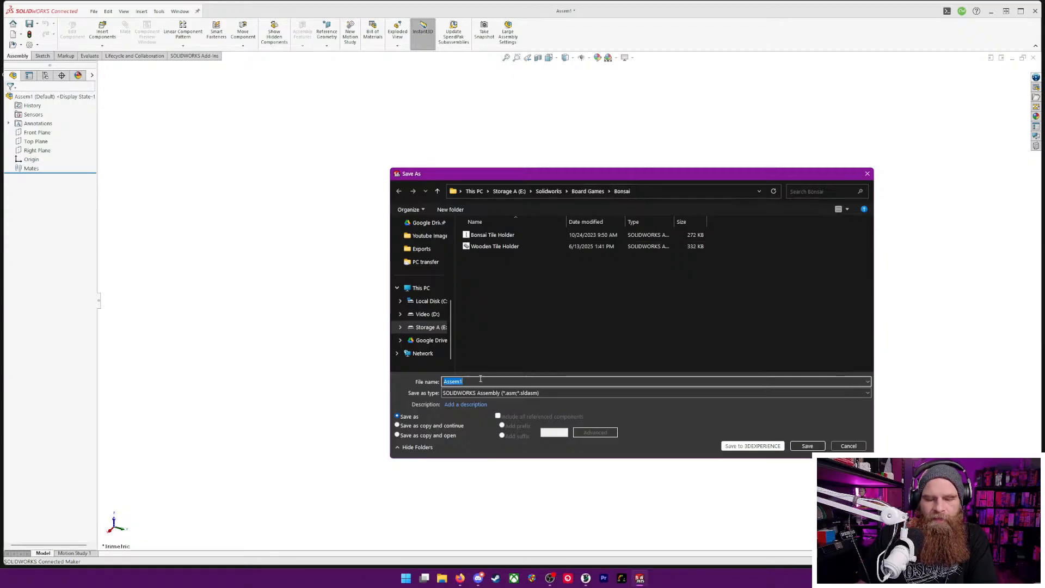
pyautogui.write('Wooden Tile')
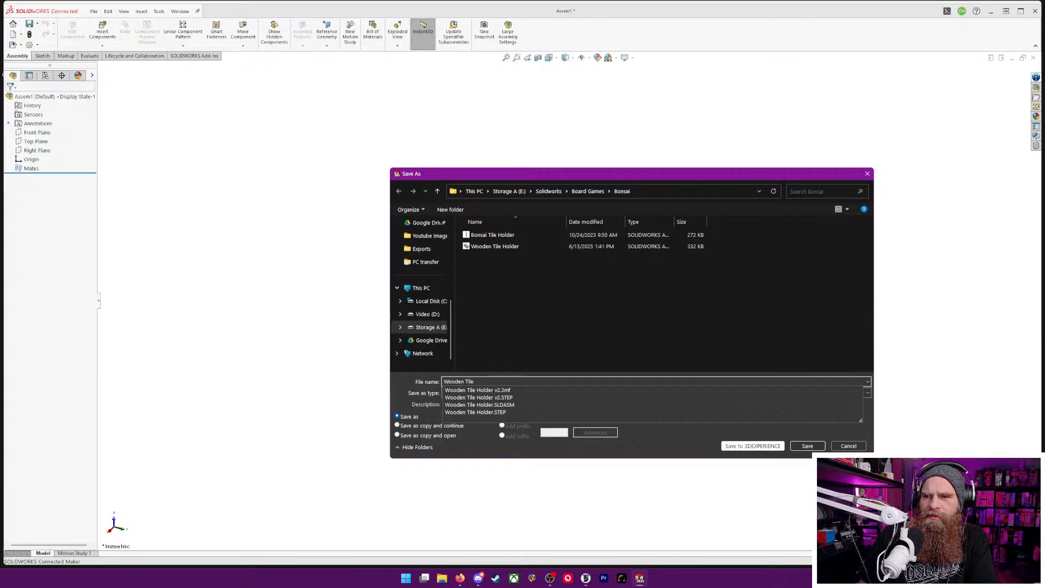
pyautogui.write(' Box V3')
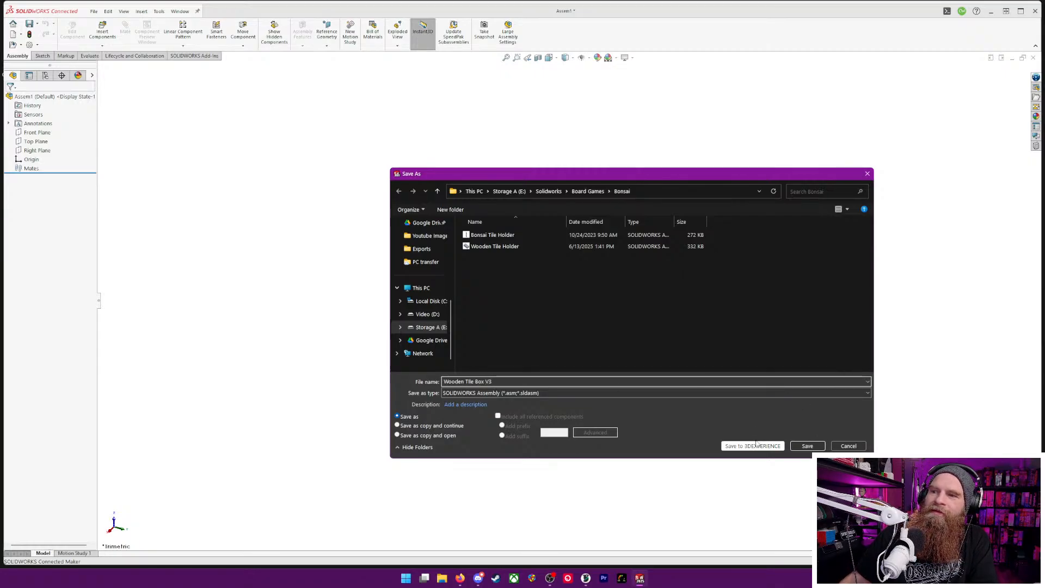
pyautogui.click(807, 446)
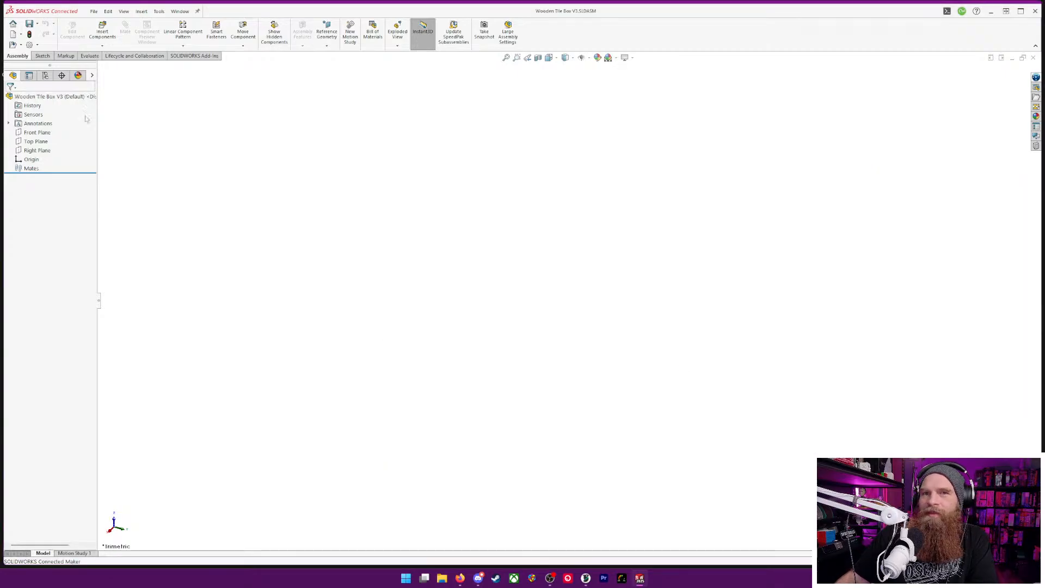
# - Insert a new part saved as Tile Holder Base and place it on the assembly's Top Plane
pyautogui.click(102, 46)
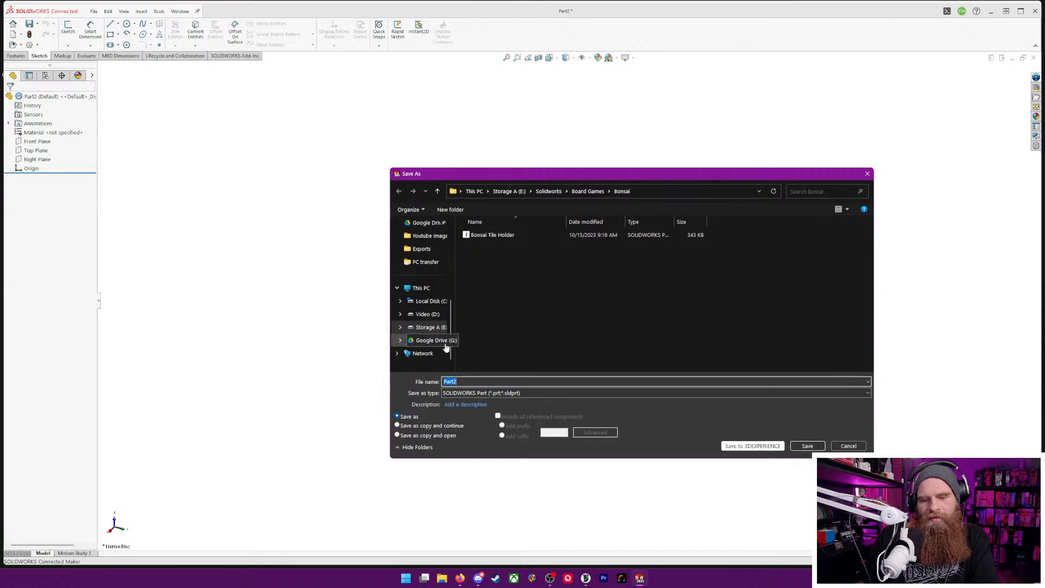
pyautogui.write('Tile Holder')
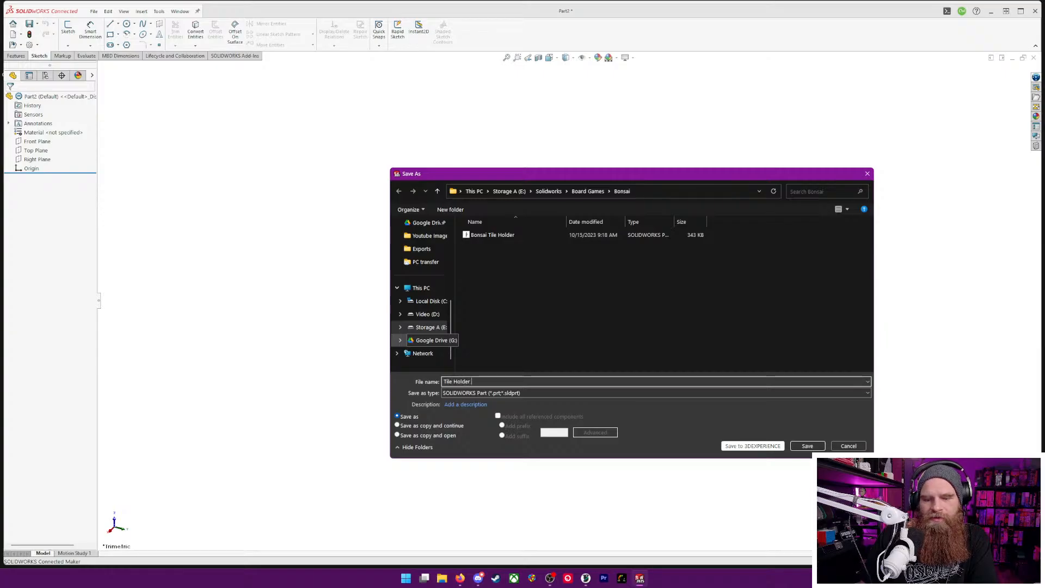
pyautogui.write(' Base')
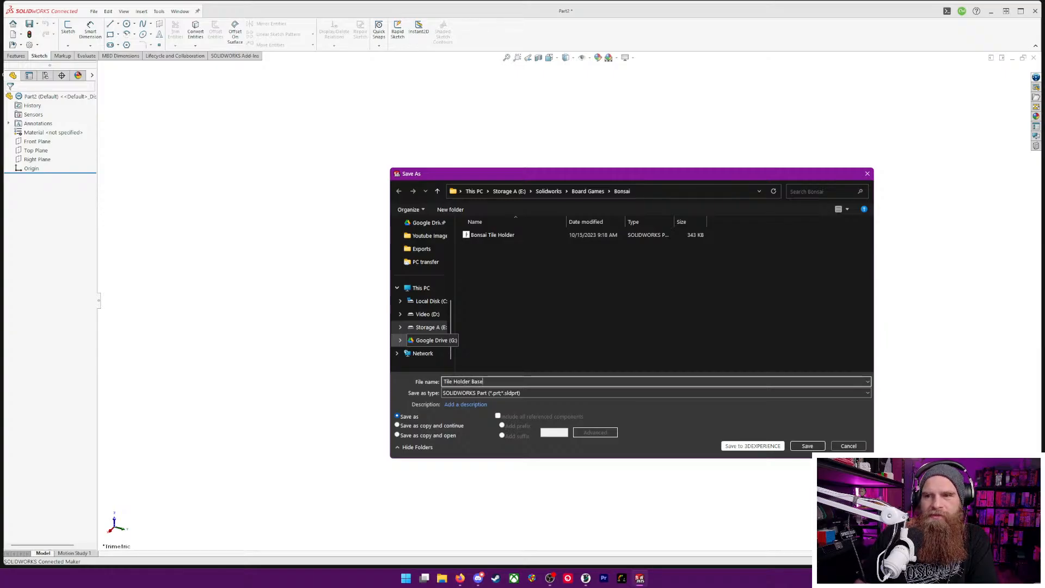
pyautogui.click(807, 445)
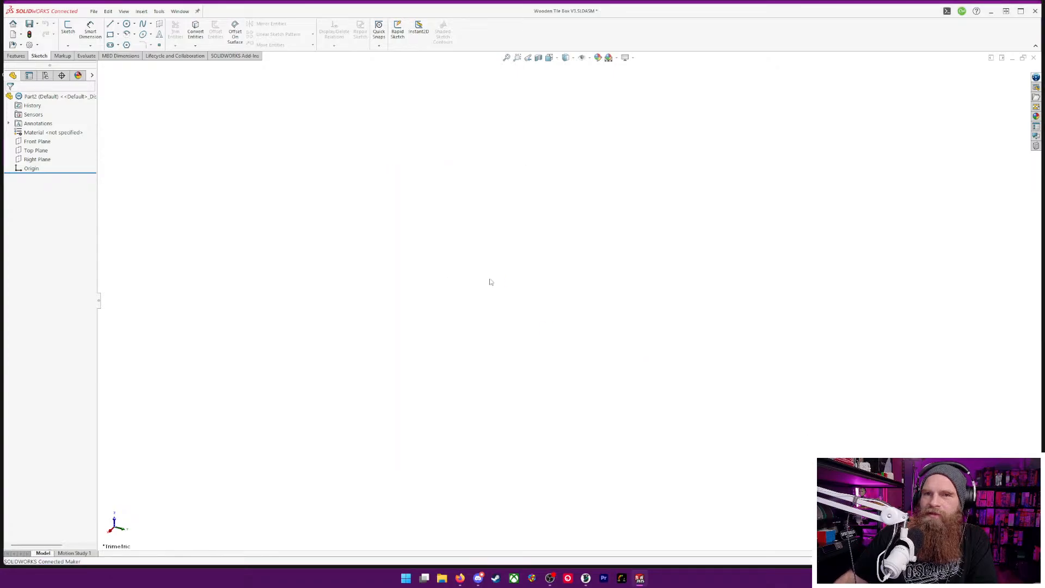
pyautogui.click(32, 140)
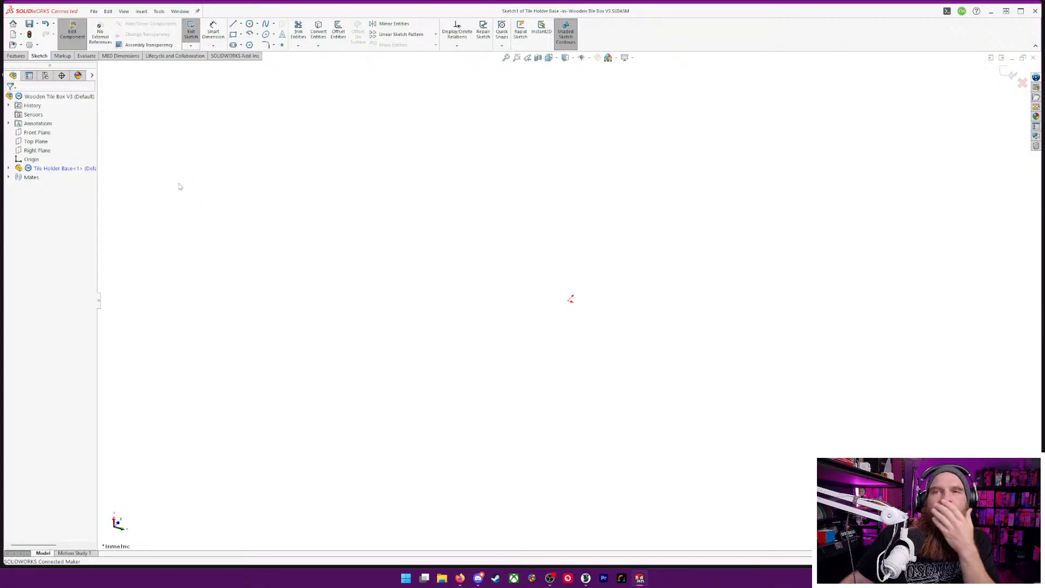
pyautogui.click(233, 33)
pyautogui.click(568, 301)
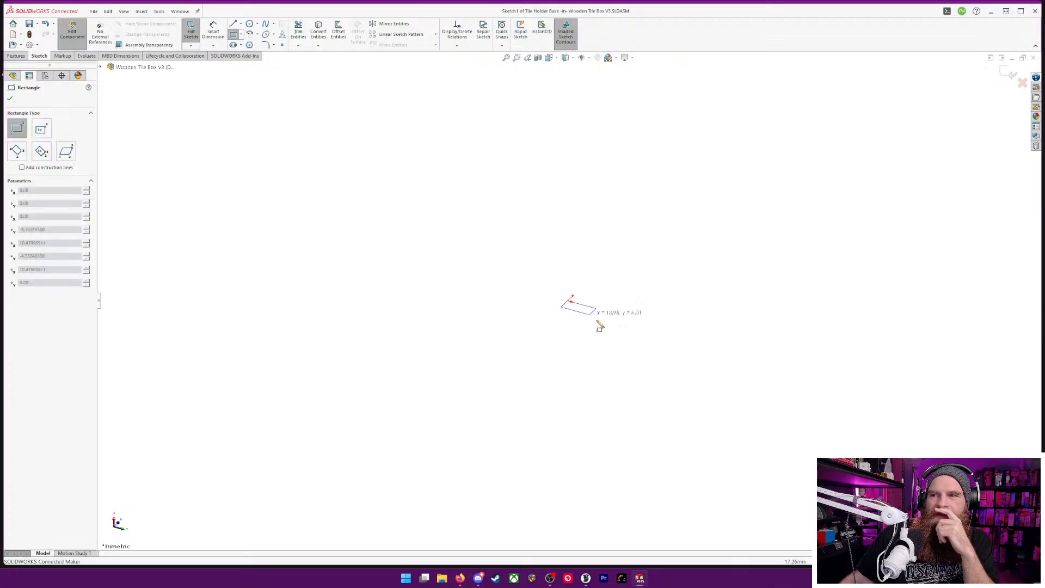
pyautogui.click(803, 462)
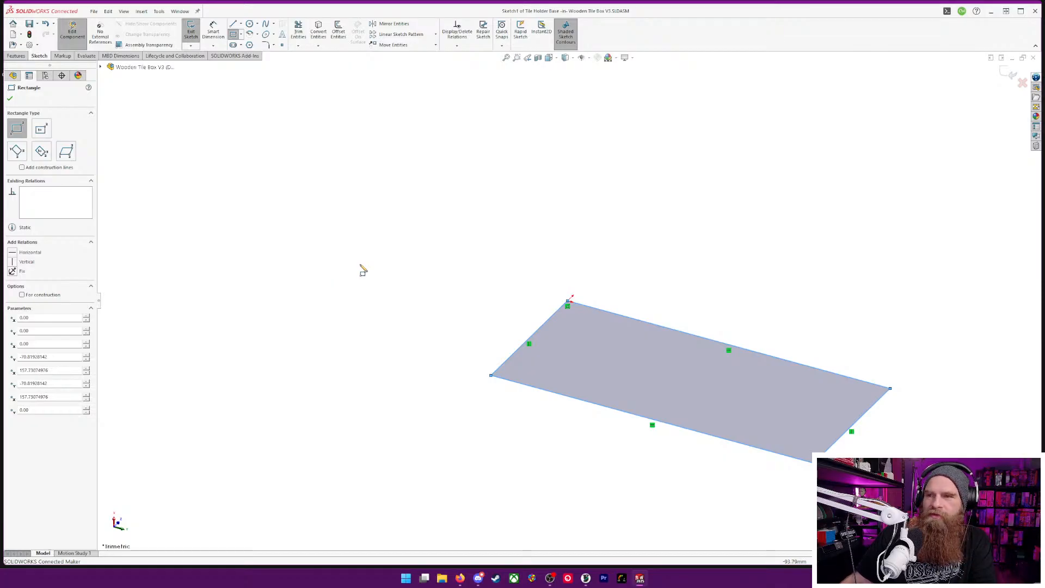
pyautogui.hotkey('ctrl', 'z')
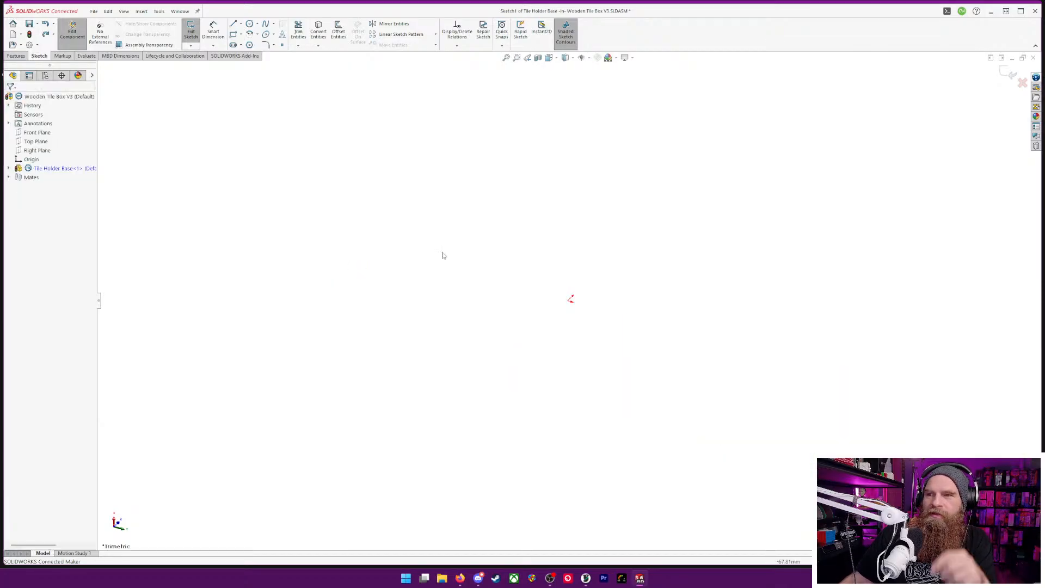
pyautogui.click(249, 45)
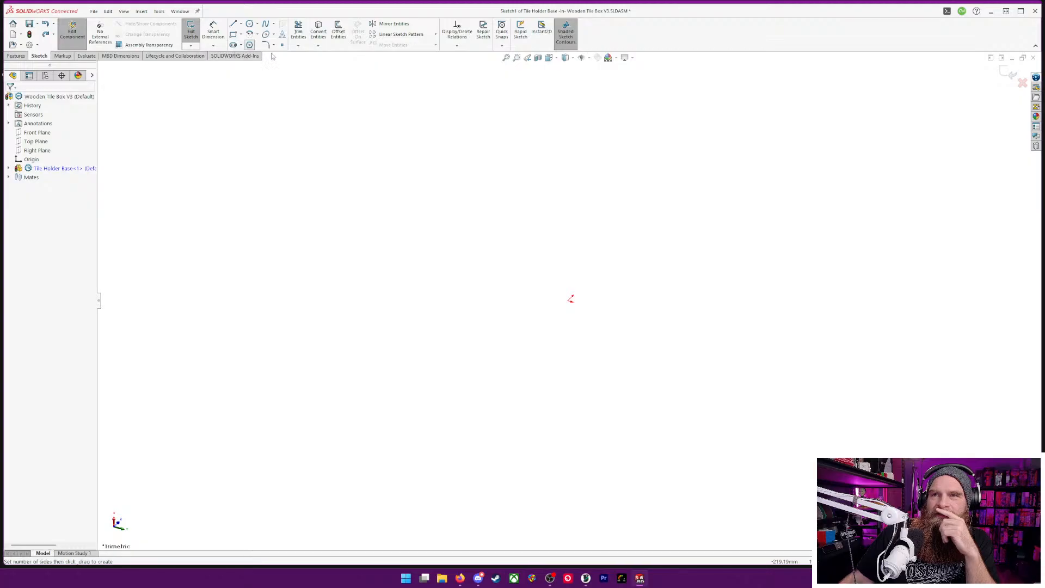
pyautogui.click(570, 299)
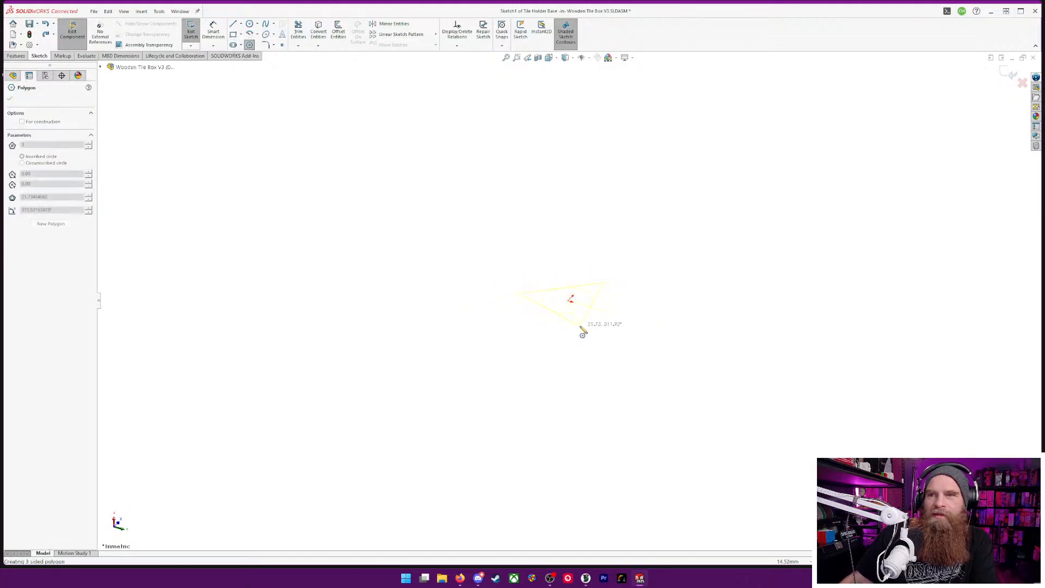
pyautogui.press('Escape')
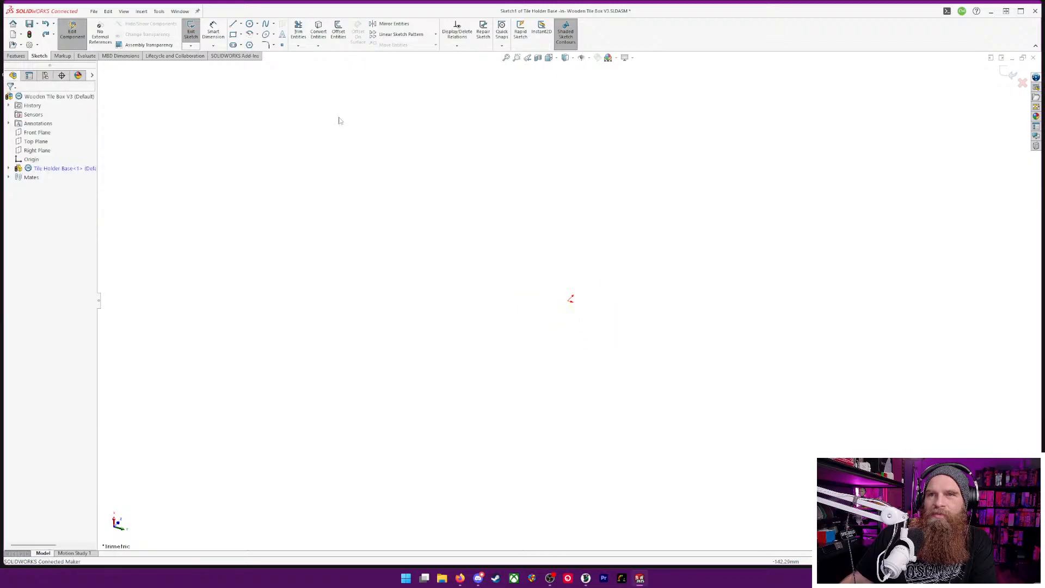
# - Sketch a six-sided polygon centred on the origin, with an inscribed circle about 75 mm in diameter
pyautogui.click(250, 45)
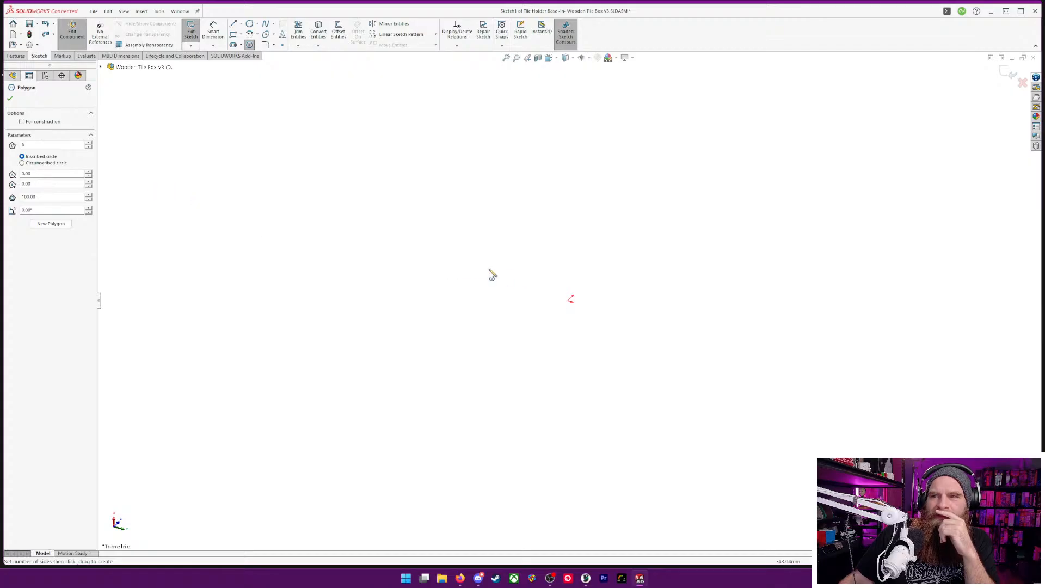
pyautogui.click(570, 298)
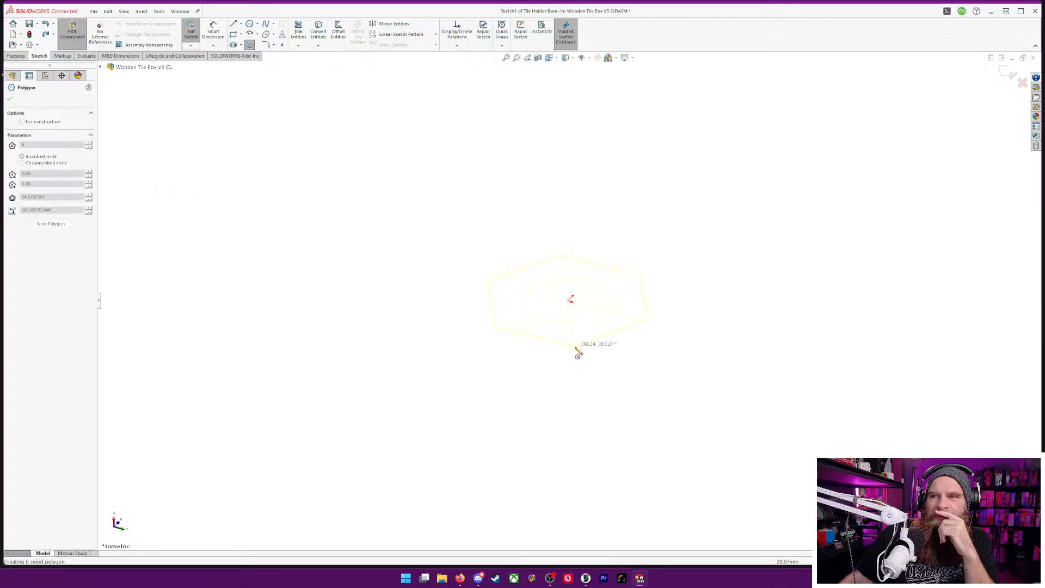
pyautogui.click(578, 357)
pyautogui.hotkey('ctrl', '8')
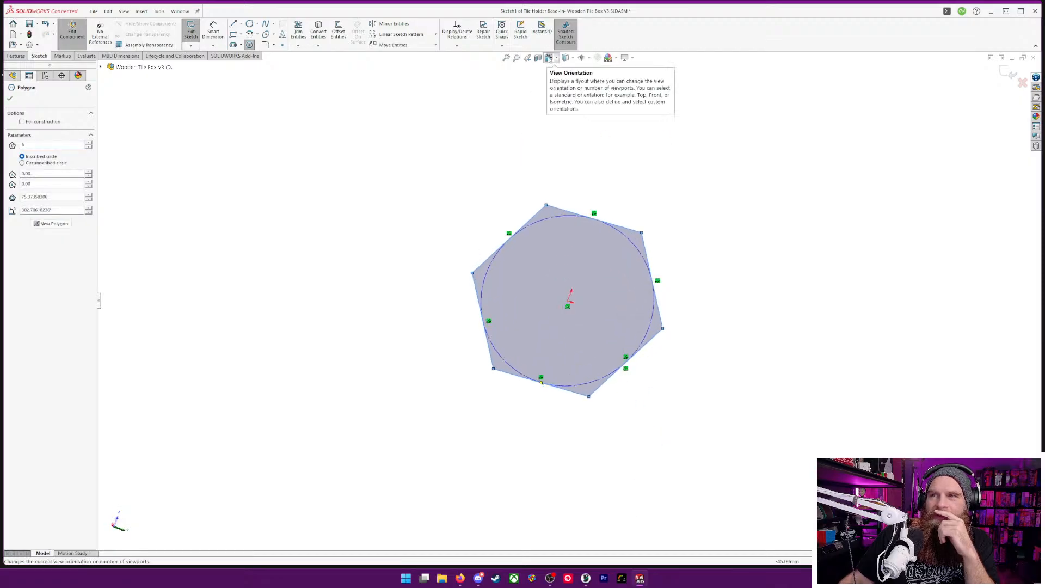
pyautogui.click(549, 58)
pyautogui.click(495, 339)
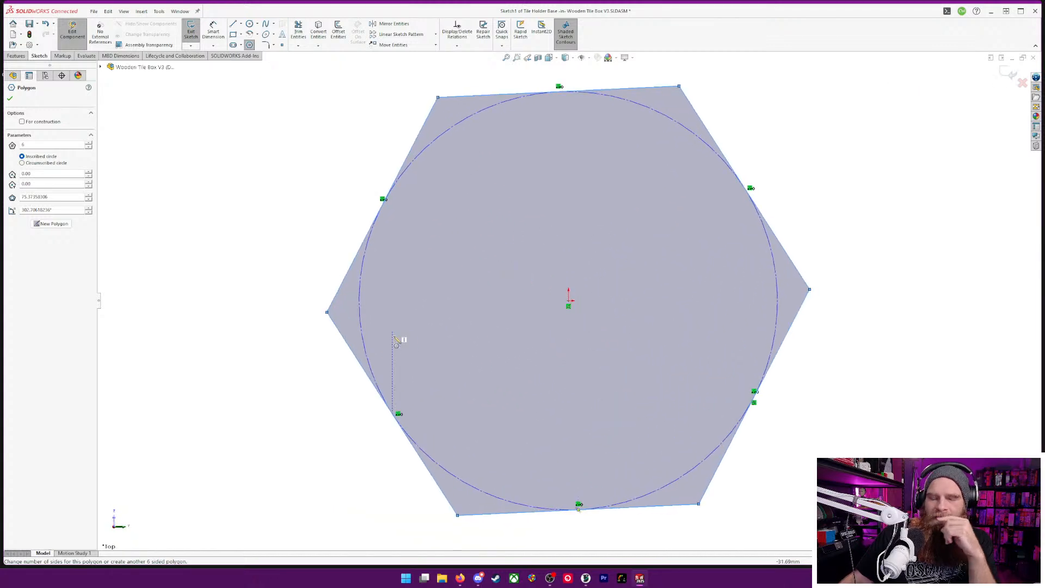
pyautogui.click(234, 25)
pyautogui.click(569, 299)
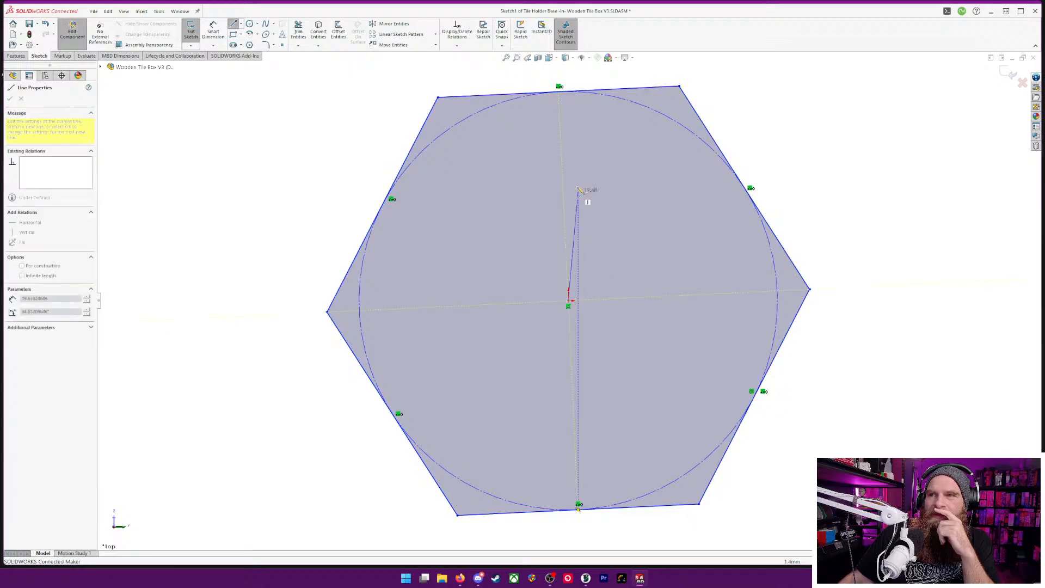
pyautogui.scroll(3, 579, 190)
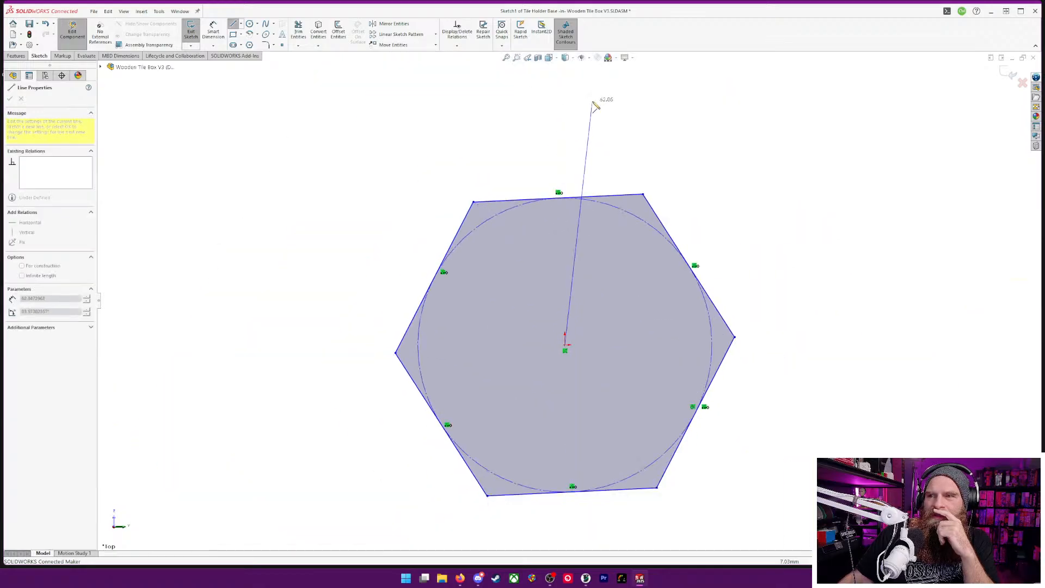
pyautogui.click(558, 107)
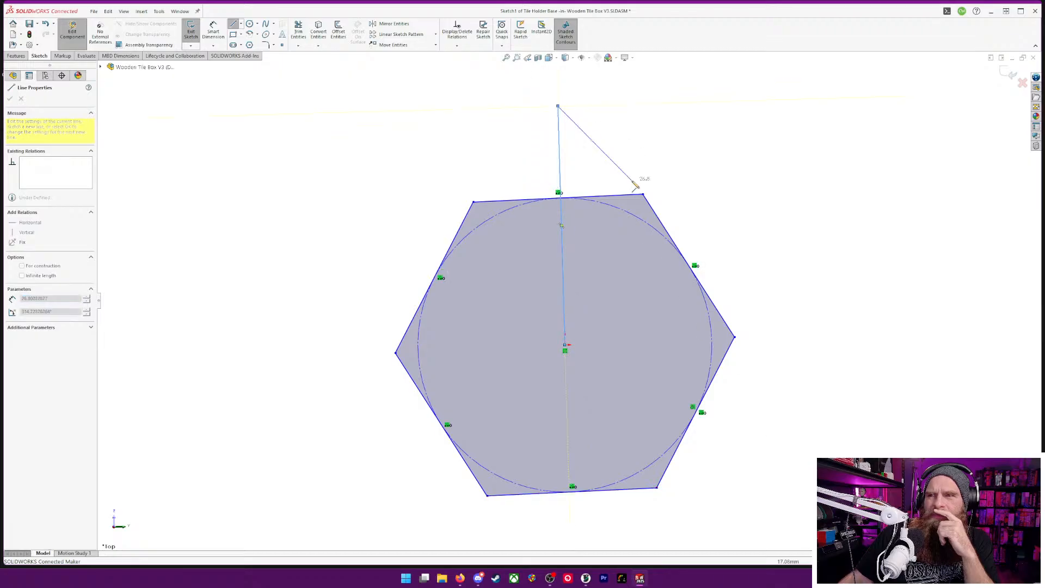
pyautogui.hotkey('ctrl', 'z')
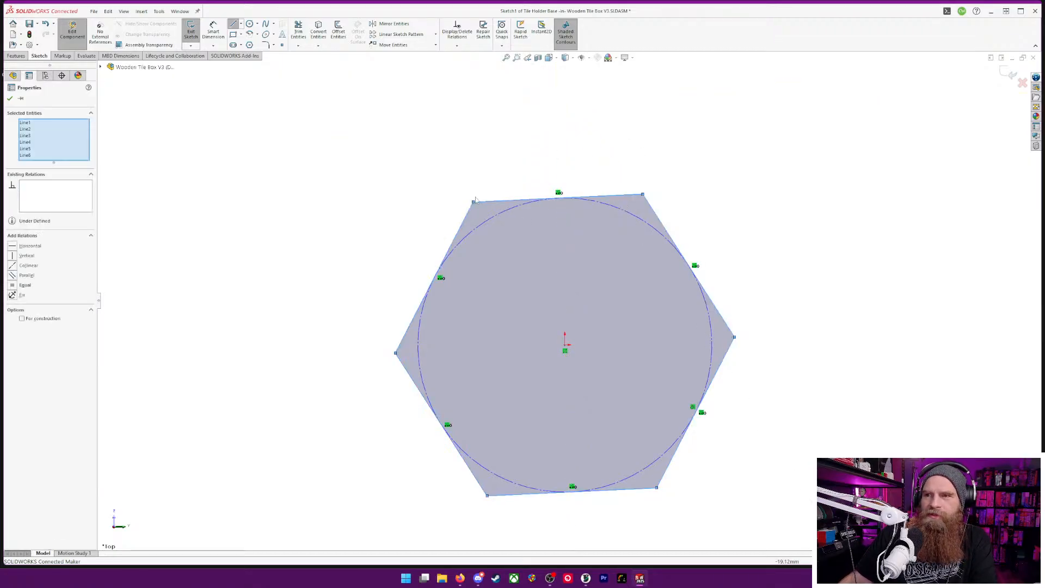
# - Draw a vertical construction line from the origin up to a point above the hexagon
pyautogui.press('s')
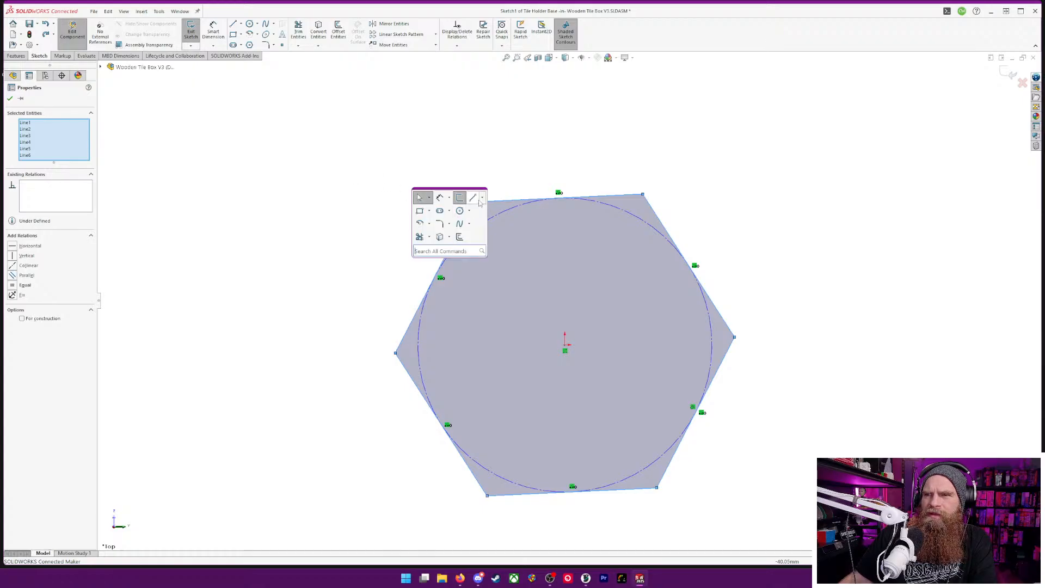
pyautogui.press('l')
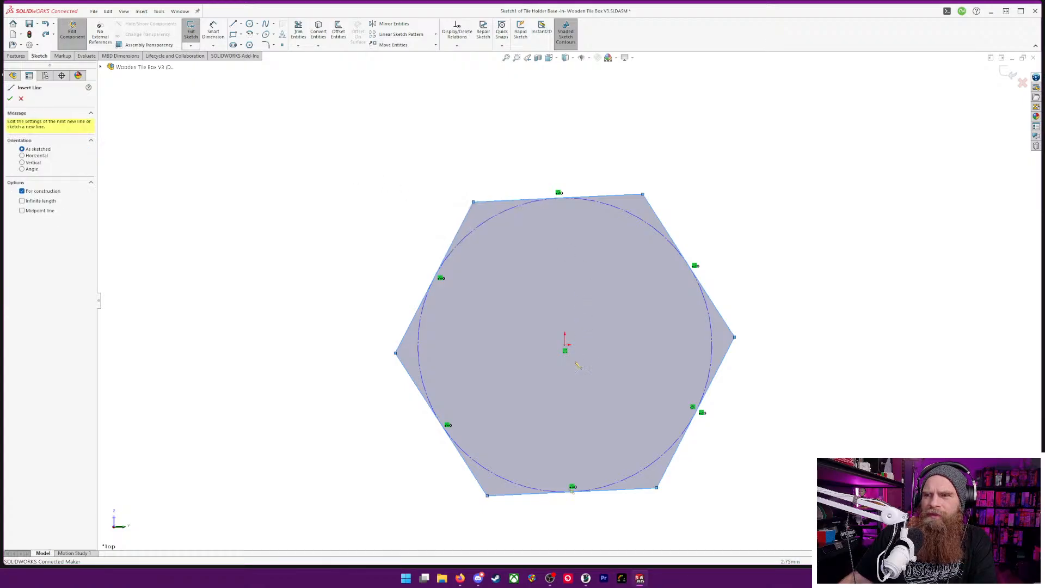
pyautogui.click(564, 343)
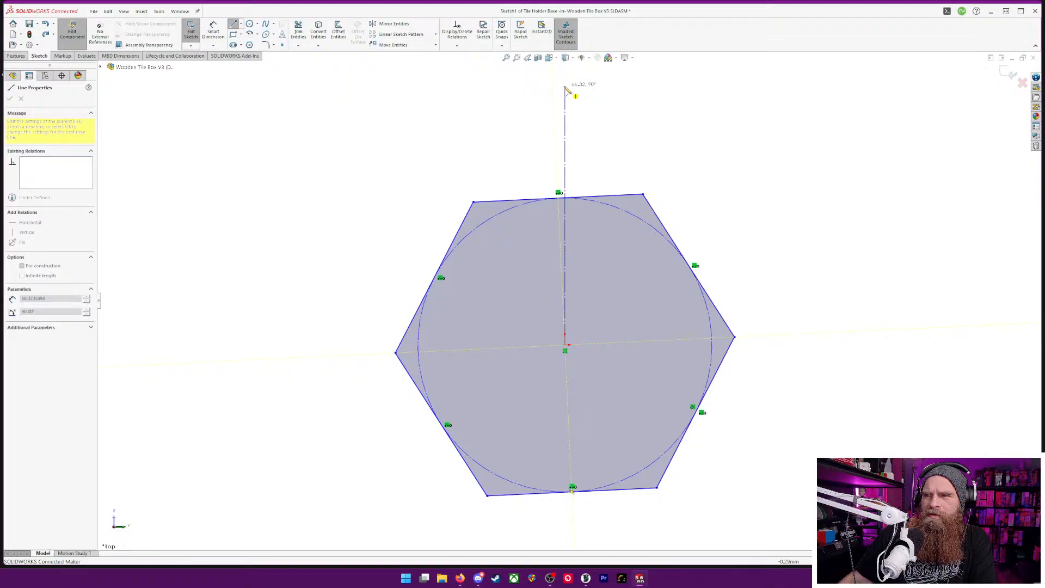
pyautogui.click(566, 77)
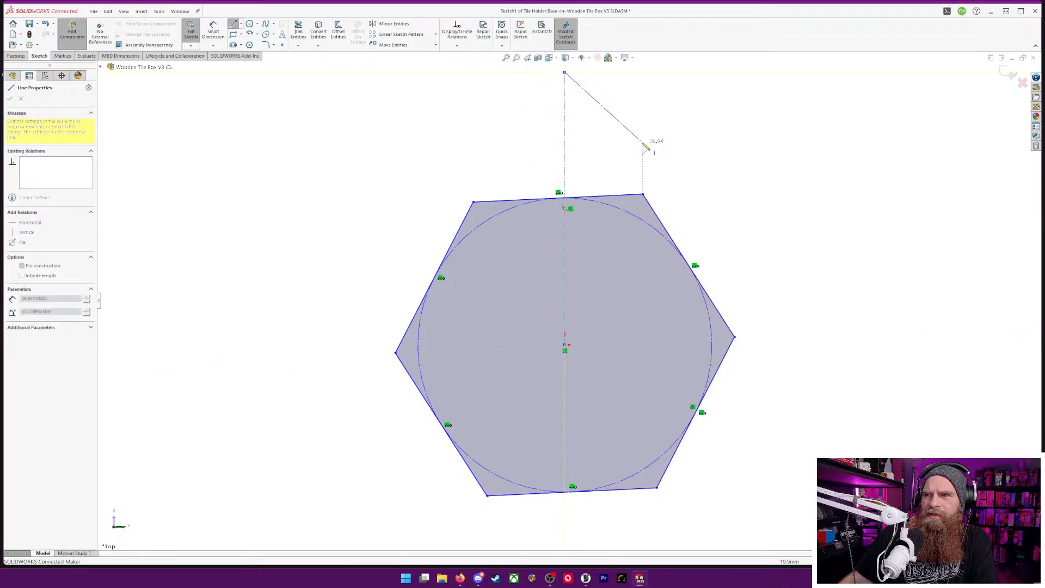
pyautogui.press('Escape')
pyautogui.scroll(-2, 626, 170)
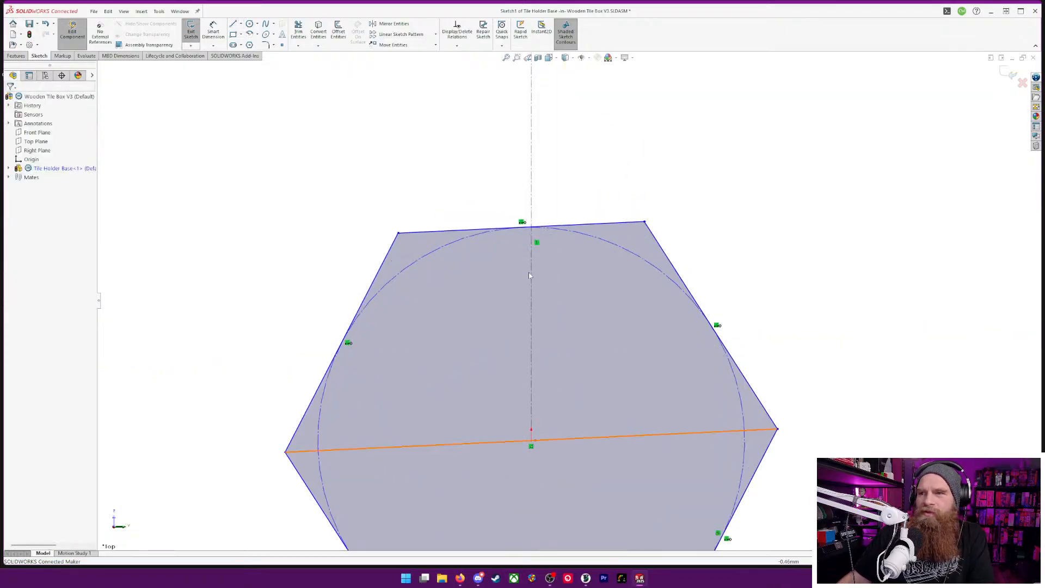
# - Try making the midpoint of the hexagon's upper side coincident with the vertical construction line, and undo the relation
pyautogui.click(469, 231)
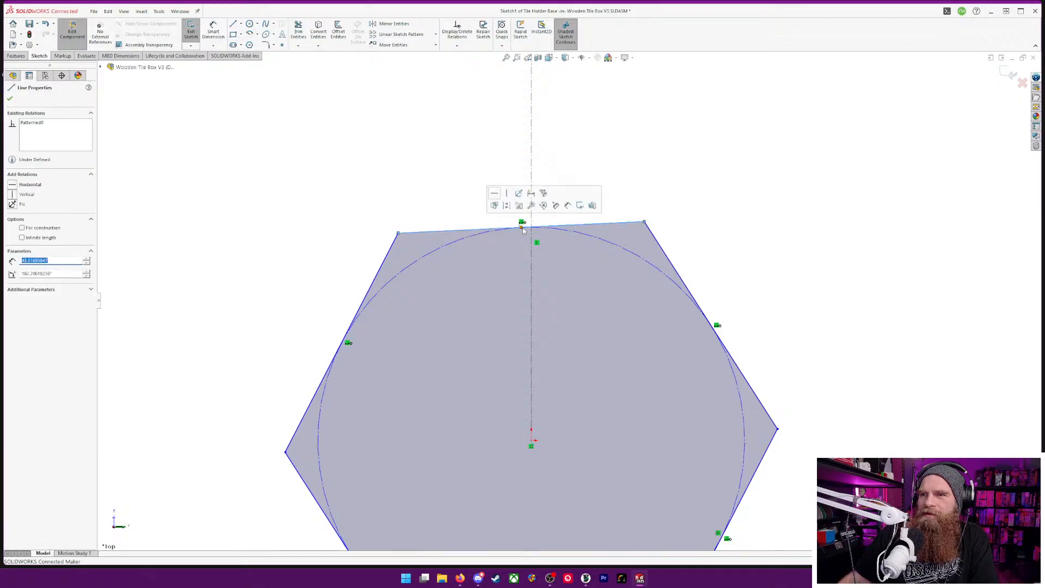
pyautogui.click(522, 227)
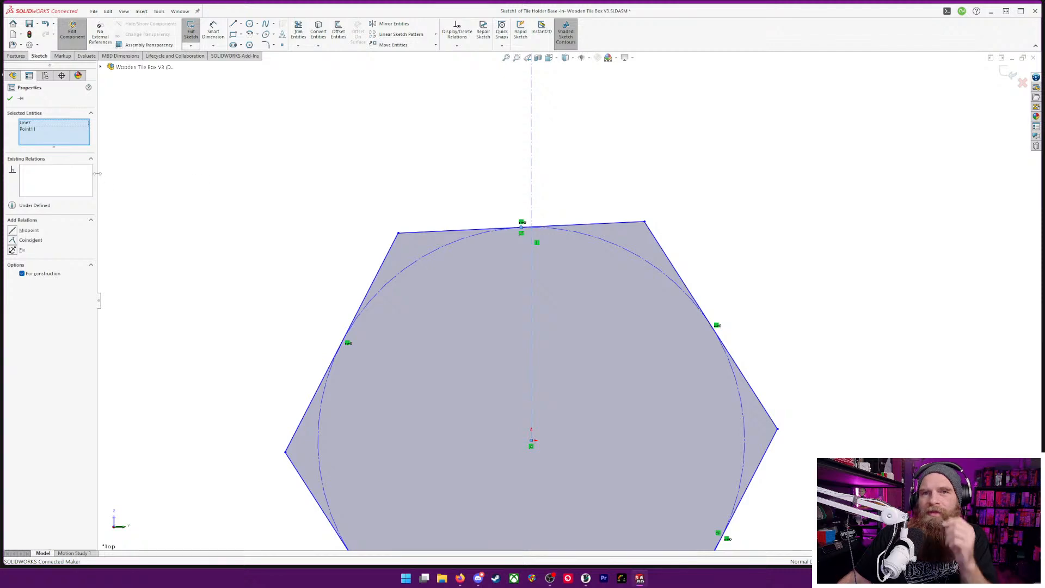
pyautogui.click(13, 240)
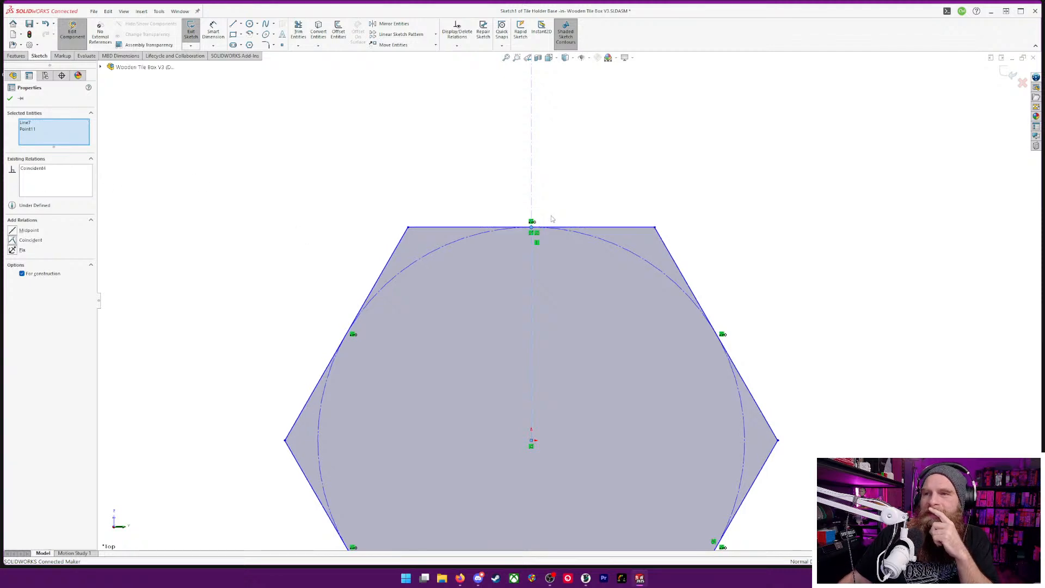
pyautogui.press('f')
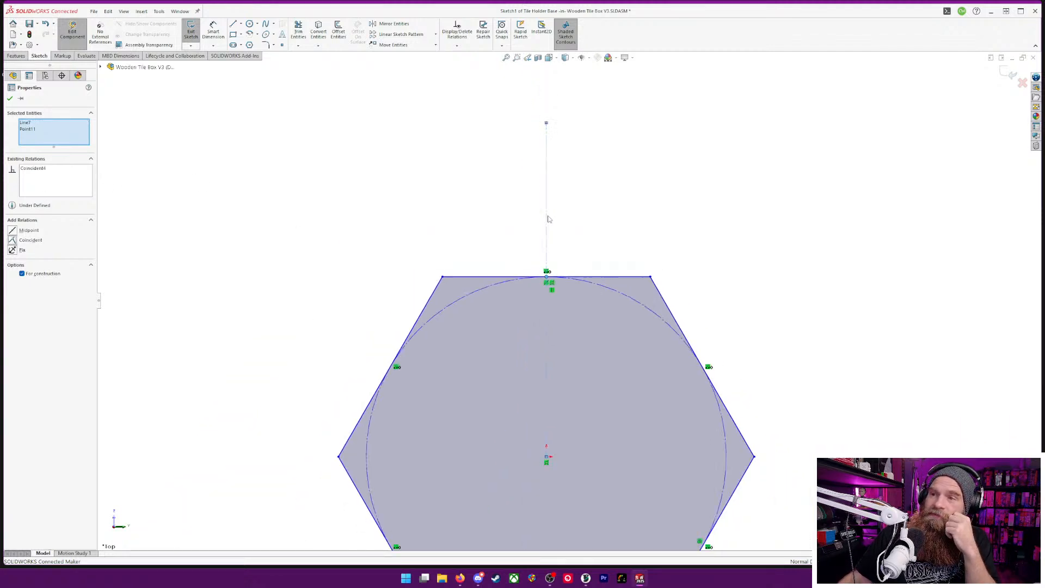
pyautogui.hotkey('ctrl', 'z')
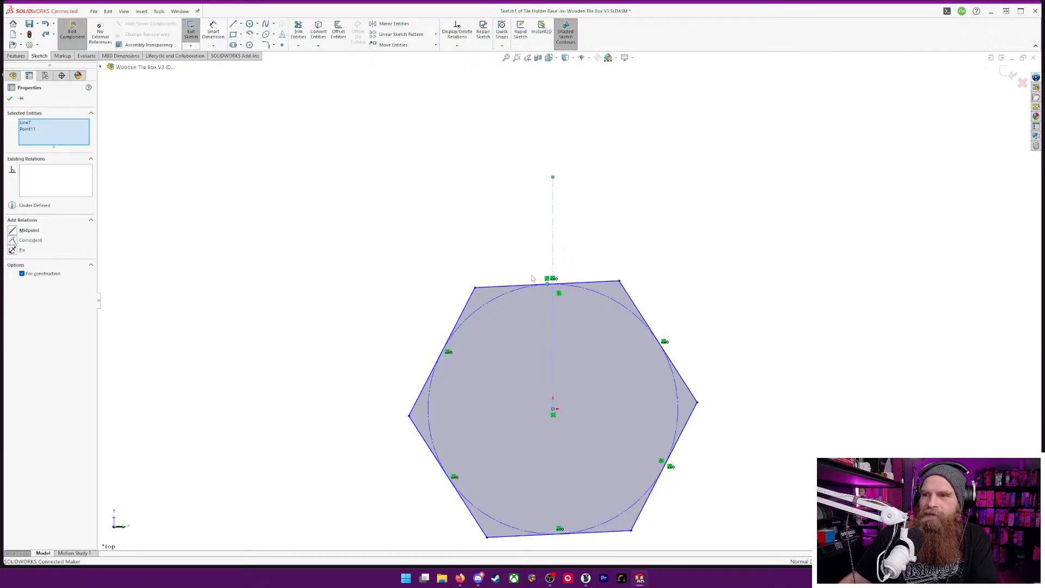
# - Make the hexagon's upper-left vertex coincident with the vertical construction line so a corner points straight up
pyautogui.click(604, 280)
pyautogui.scroll(-3, 574, 278)
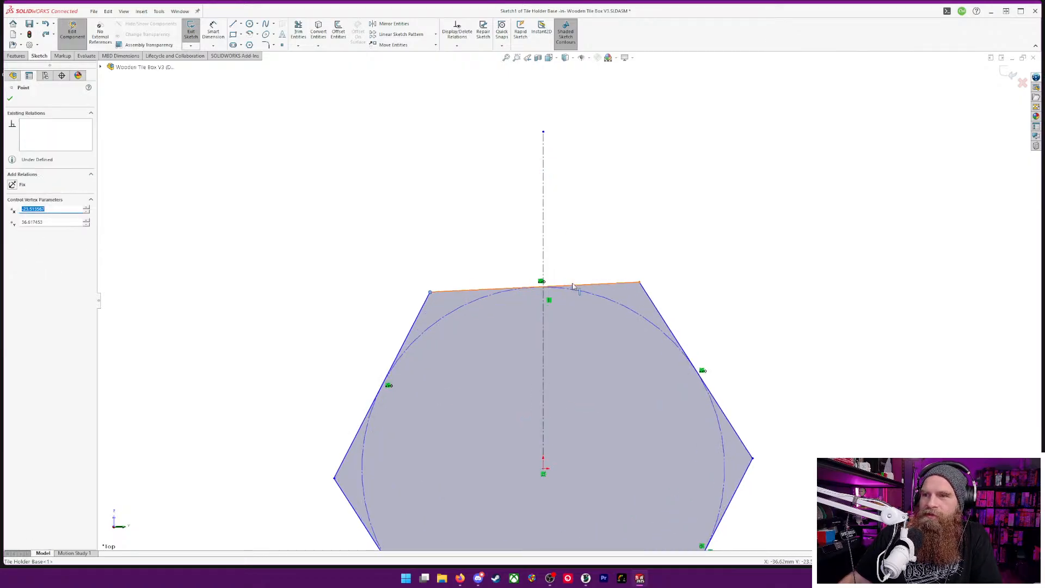
pyautogui.keyDown('ctrl'); pyautogui.click(537, 241); pyautogui.keyUp('ctrl')
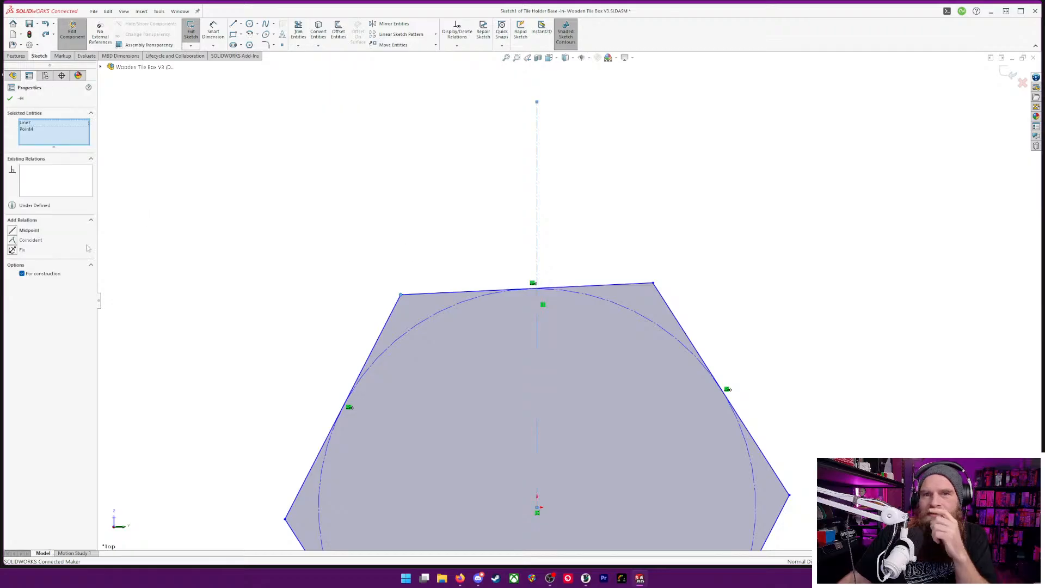
pyautogui.click(13, 240)
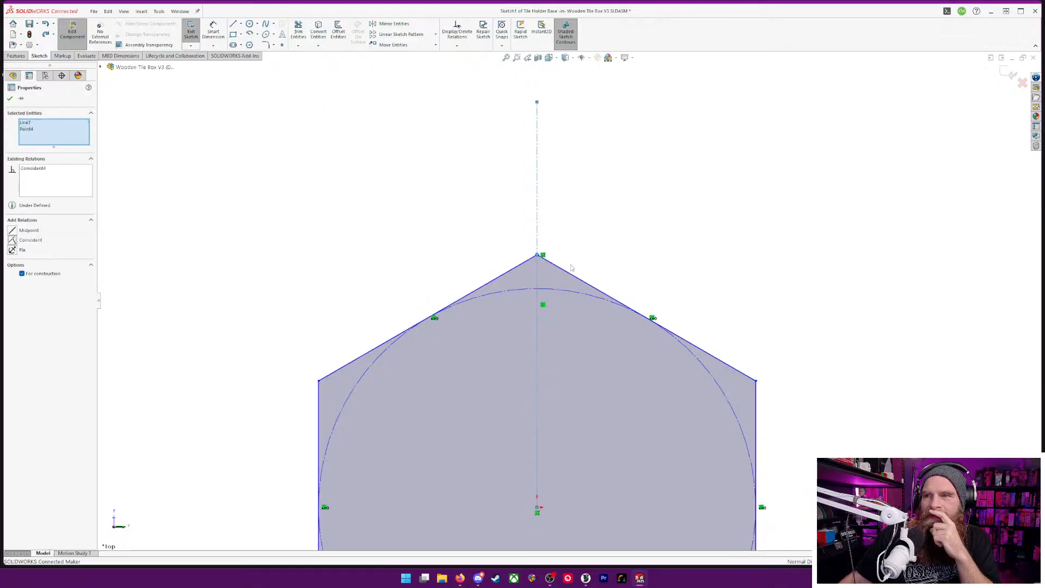
# - Dimension the distance between the hexagon's two vertical sides as 26 mm
pyautogui.scroll(5, 571, 268)
pyautogui.scroll(-2, 273, 136)
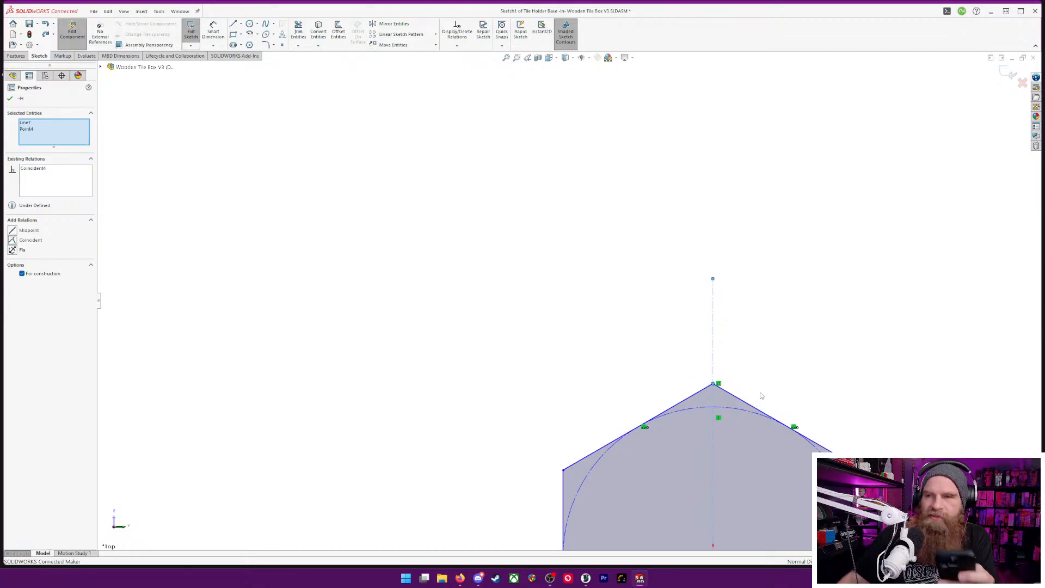
pyautogui.click(215, 31)
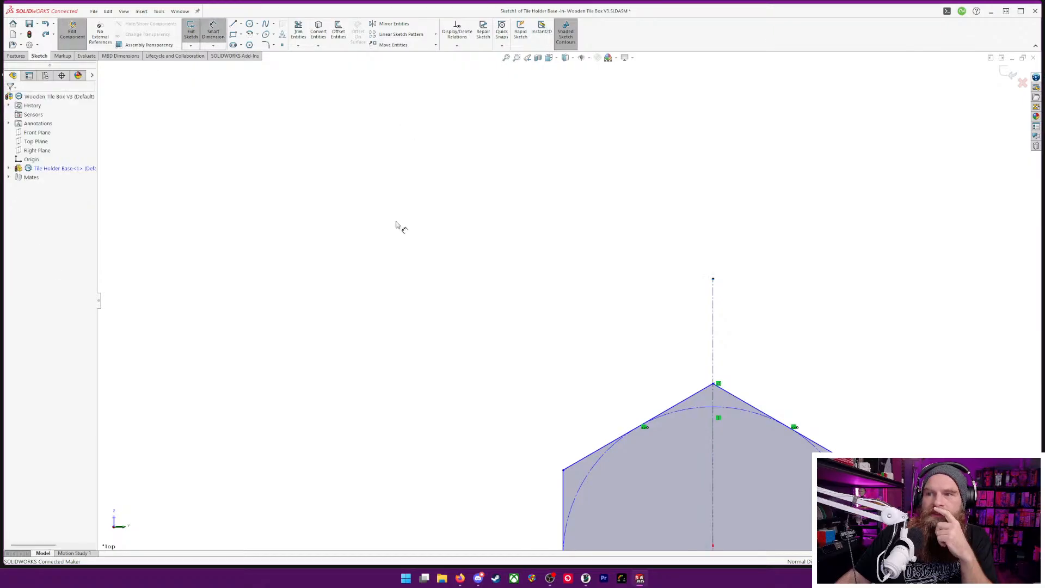
pyautogui.click(563, 482)
pyautogui.click(863, 485)
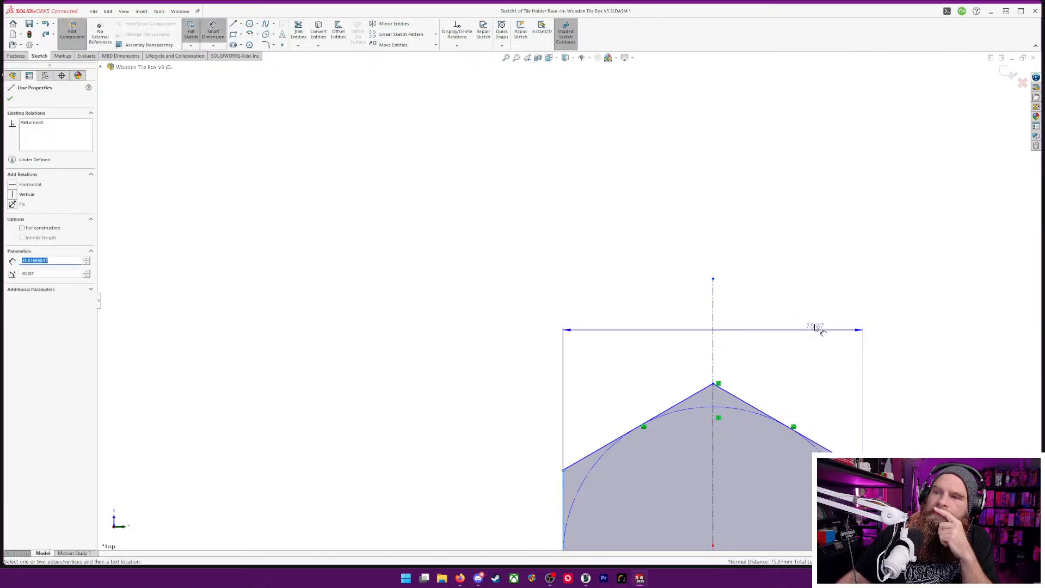
pyautogui.click(802, 257)
pyautogui.write('26')
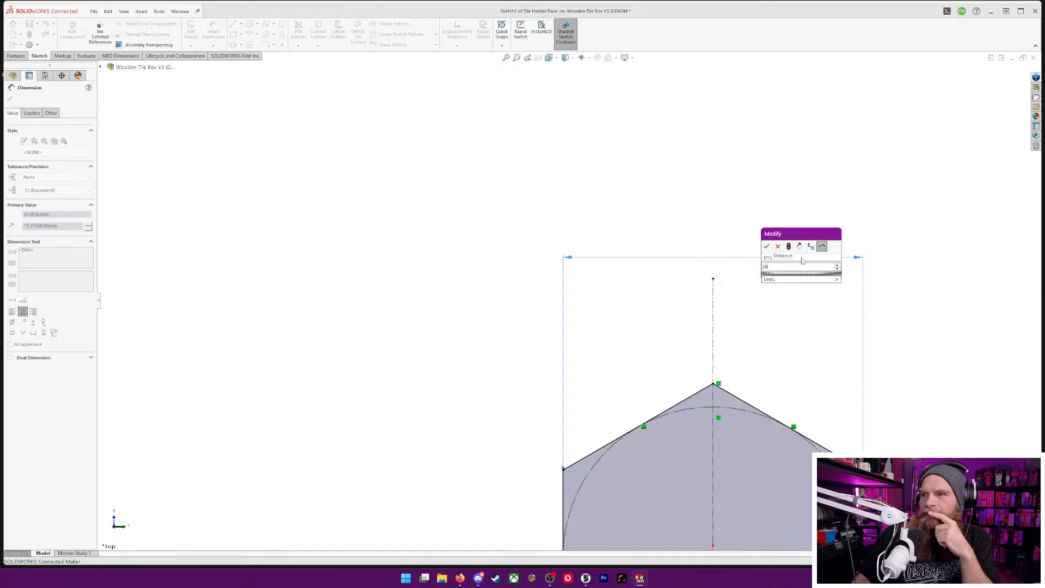
pyautogui.press('Return')
# - Start a linear sketch pattern of the hexagon's six sides along the X axis with 6 instances
pyautogui.scroll(7, 798, 357)
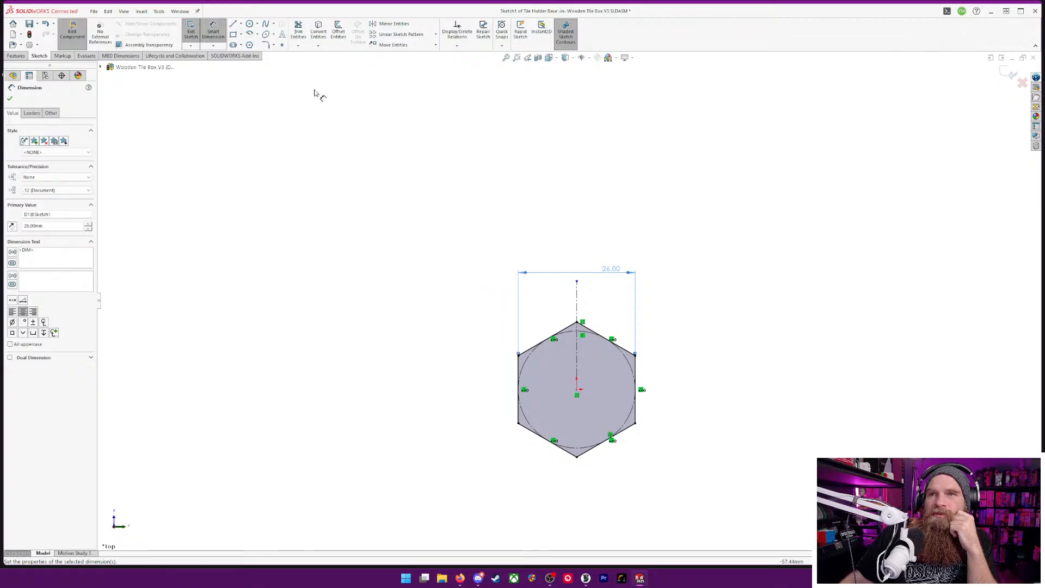
pyautogui.click(381, 40)
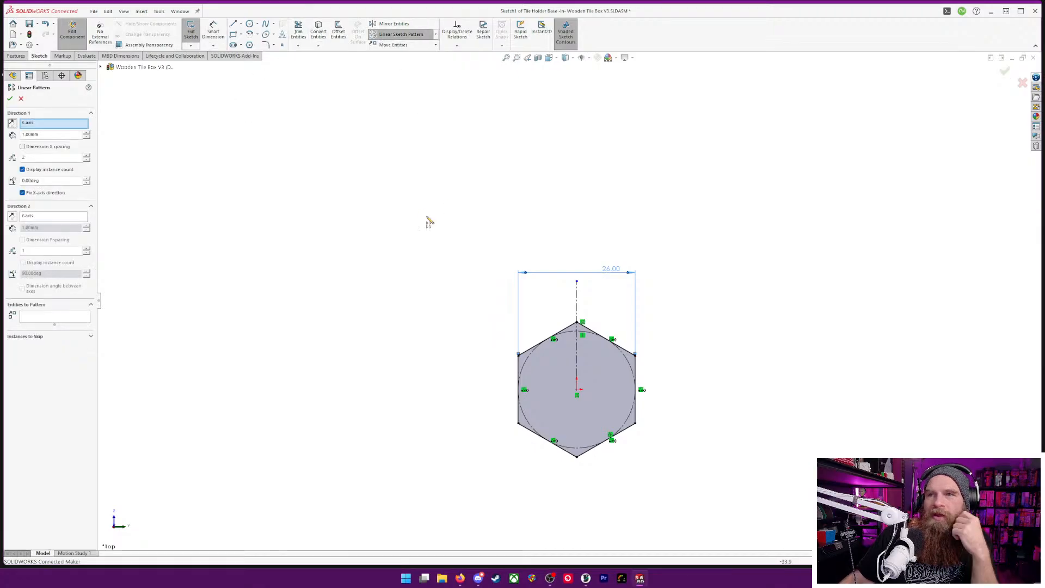
pyautogui.click(607, 394)
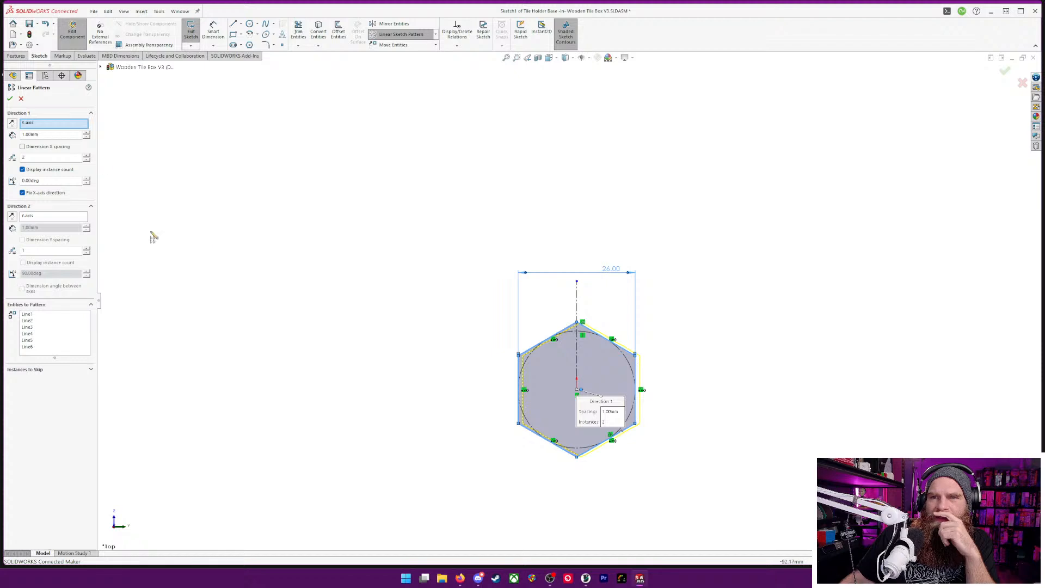
pyautogui.click(88, 155)
pyautogui.click(87, 155)
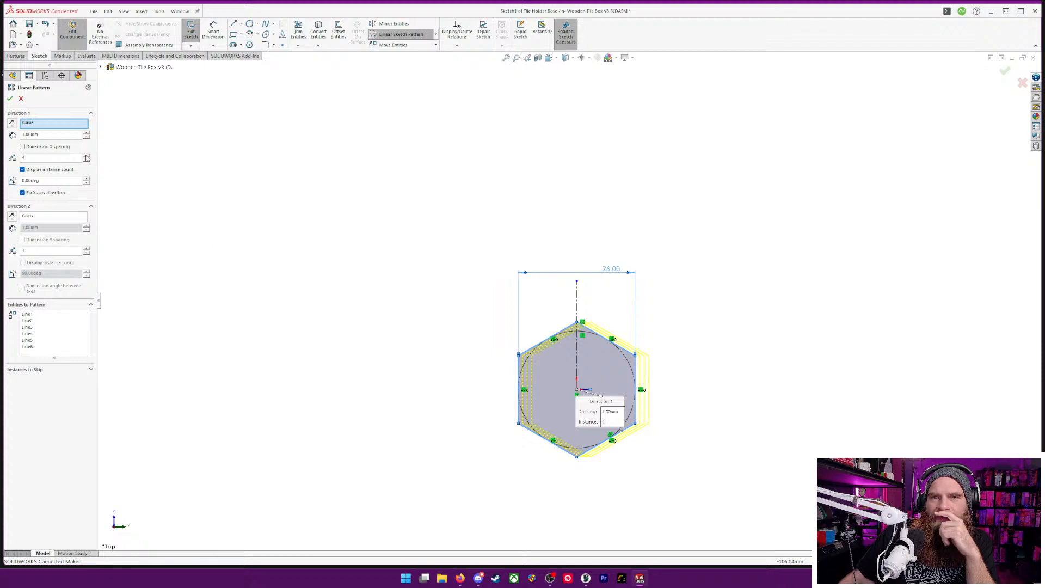
pyautogui.click(87, 155)
pyautogui.click(87, 155)
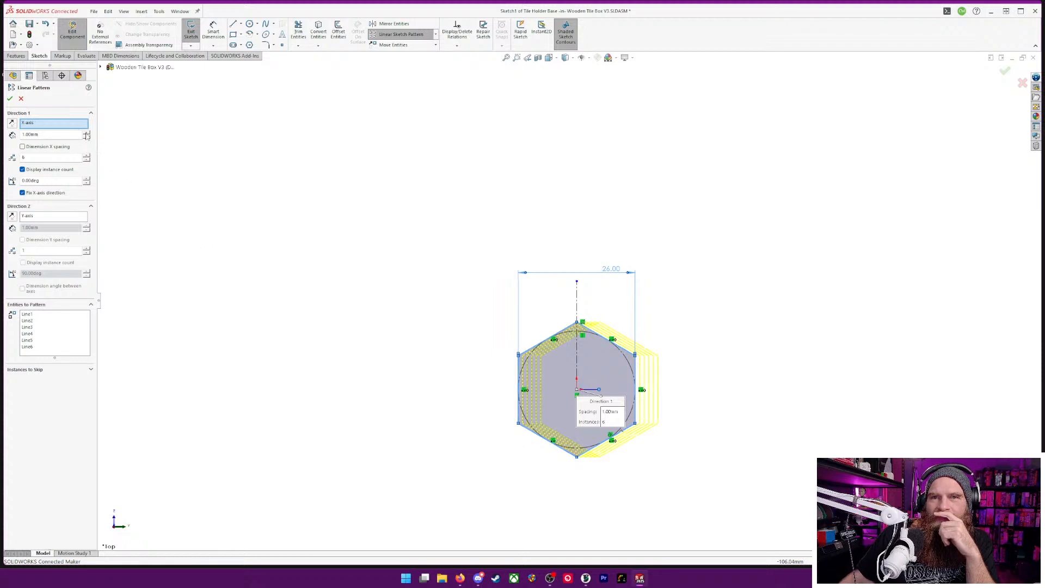
# - Set the hexagon pattern's spacing to 30 mm and create the pattern
pyautogui.click(70, 134)
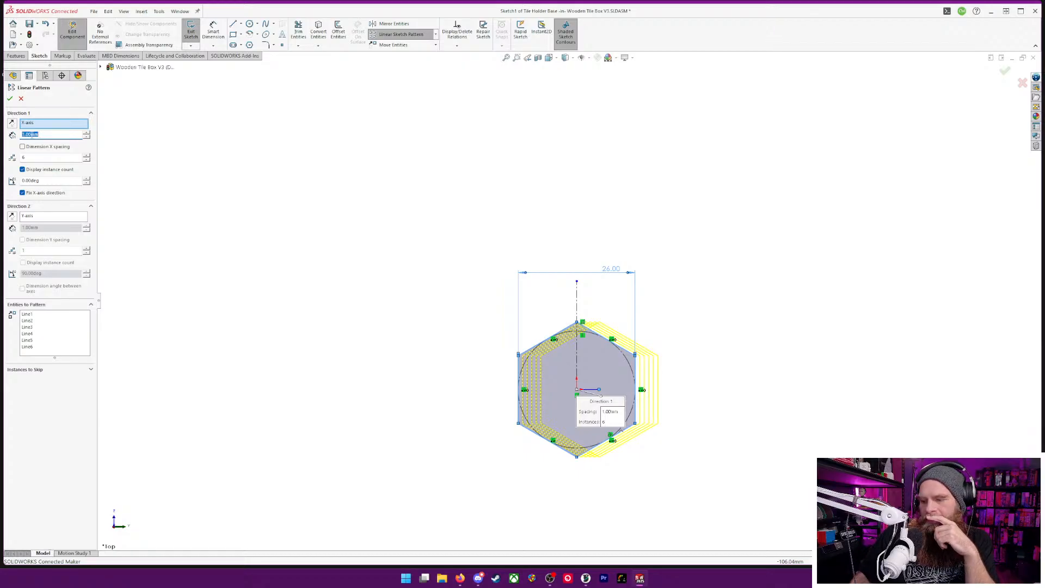
pyautogui.write('30')
pyautogui.press('Return')
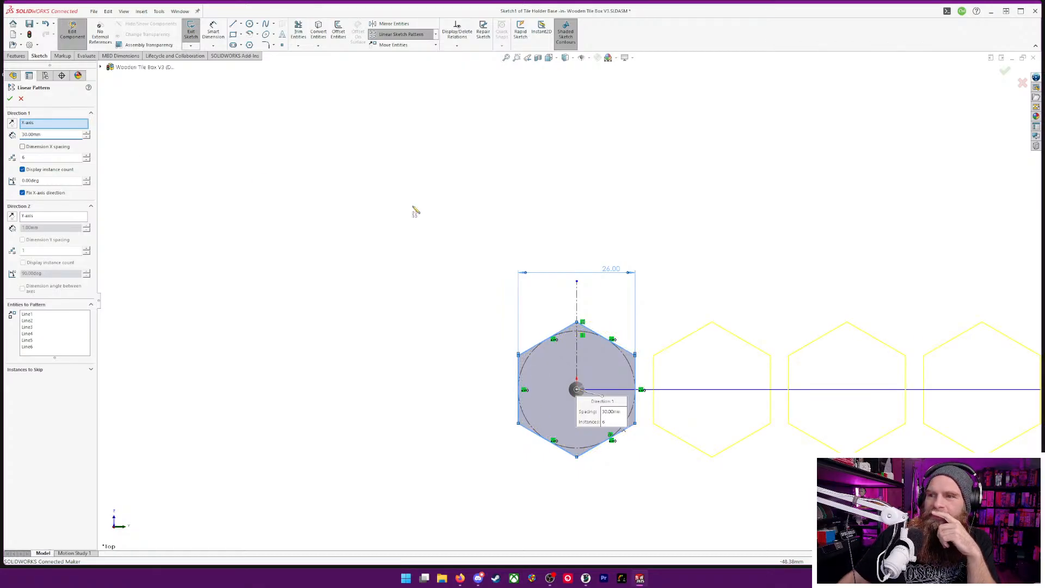
pyautogui.scroll(3, 690, 307)
pyautogui.scroll(-5, 690, 307)
pyautogui.scroll(2, 844, 364)
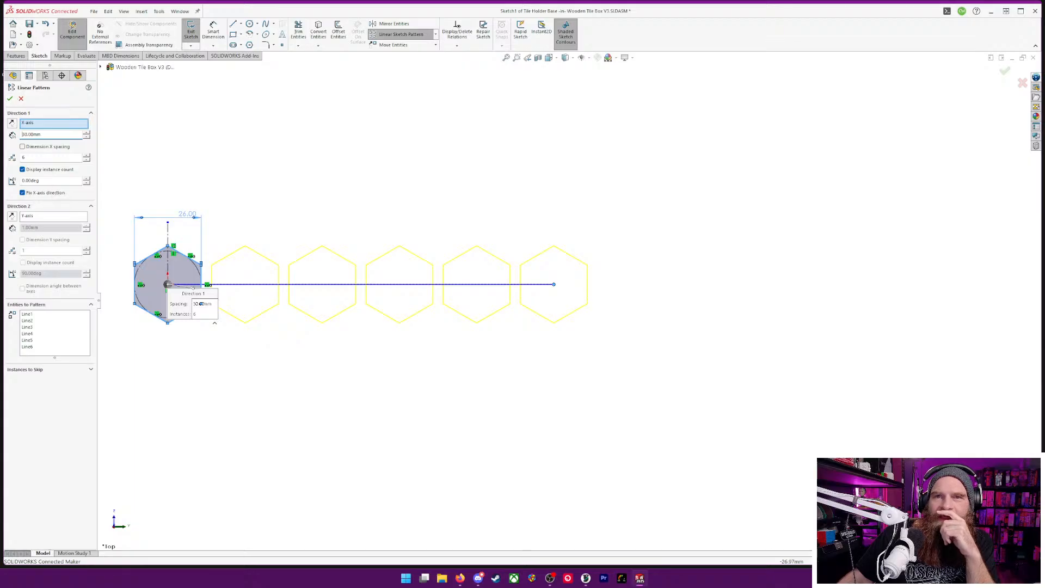
pyautogui.click(9, 99)
# - Dimension the gap between the facing vertical sides of the first two hexagons as 3 mm
pyautogui.scroll(2, 144, 283)
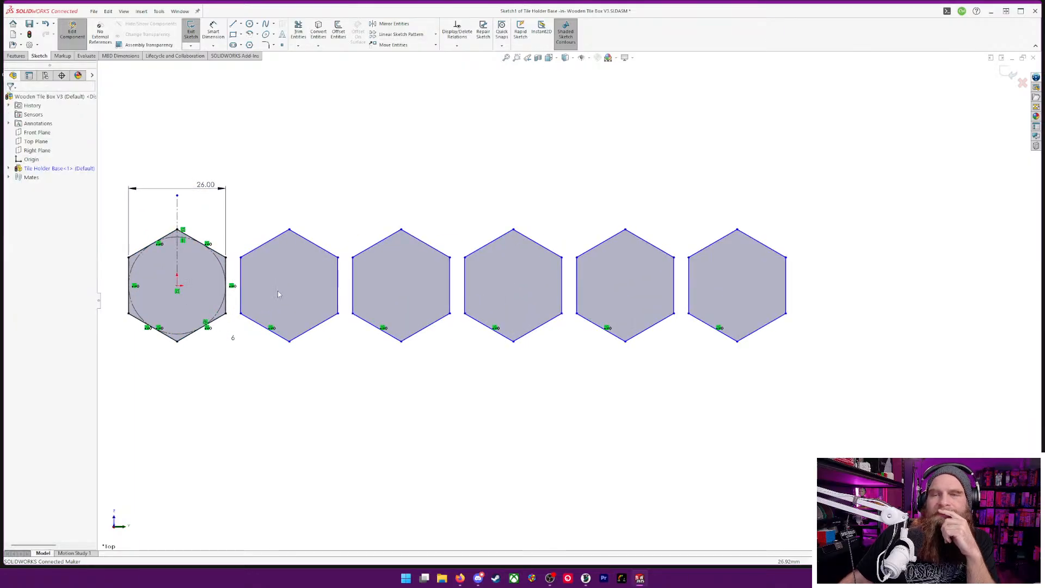
pyautogui.click(212, 31)
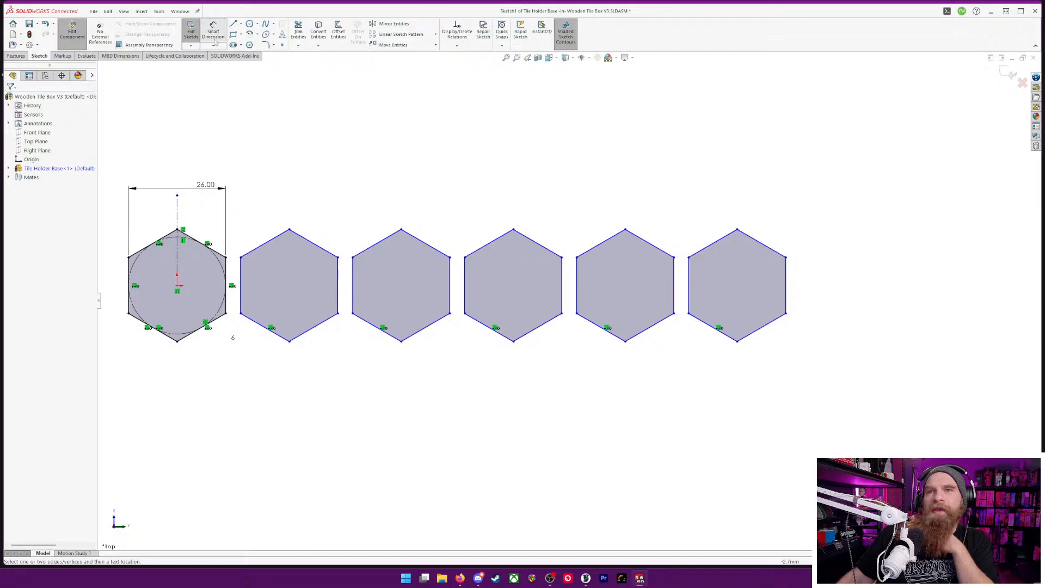
pyautogui.click(225, 280)
pyautogui.click(240, 267)
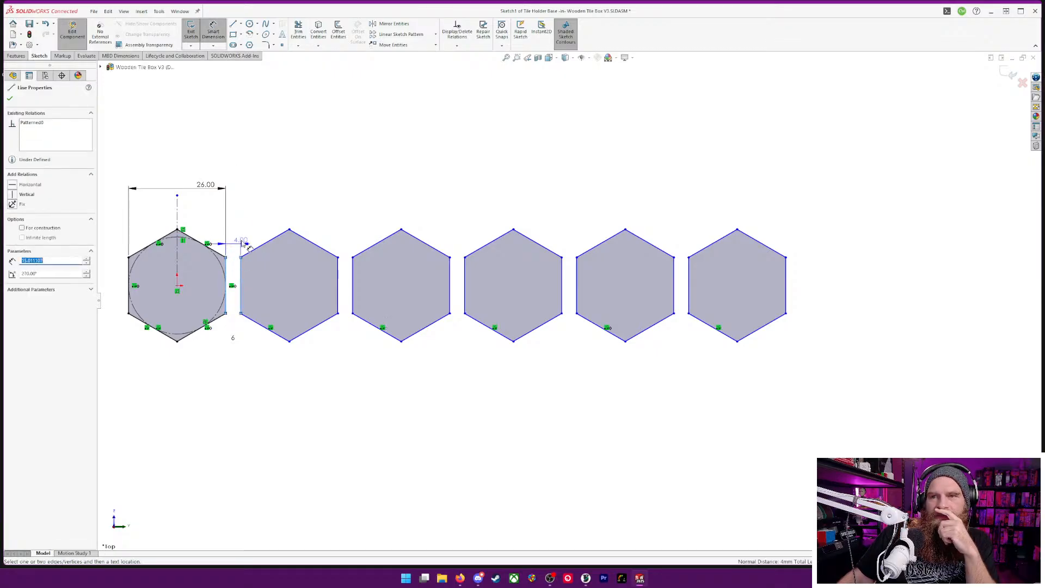
pyautogui.click(243, 225)
pyautogui.write('3')
pyautogui.press('Return')
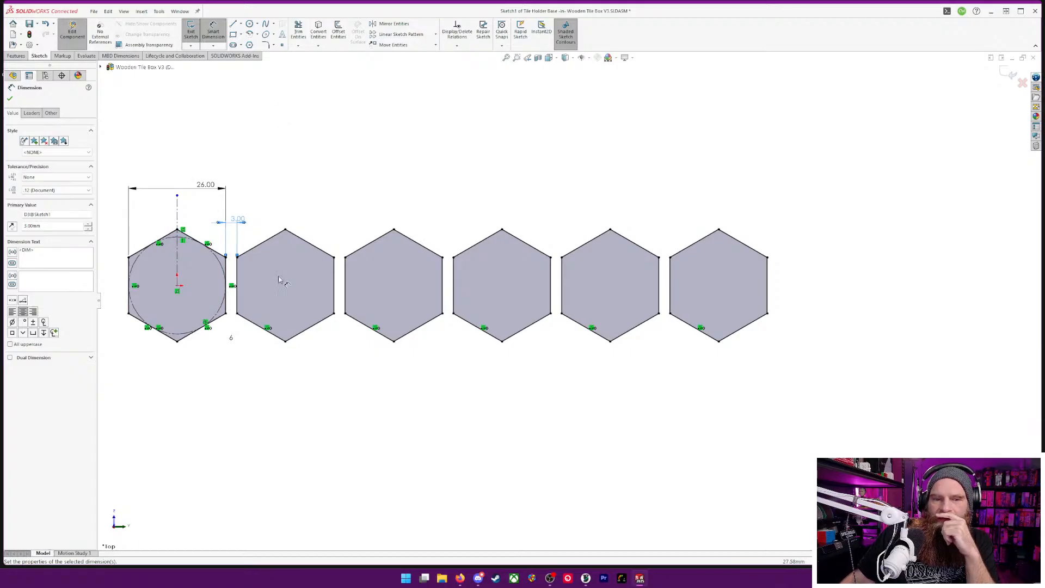
pyautogui.scroll(-2, 278, 280)
pyautogui.scroll(3, 283, 280)
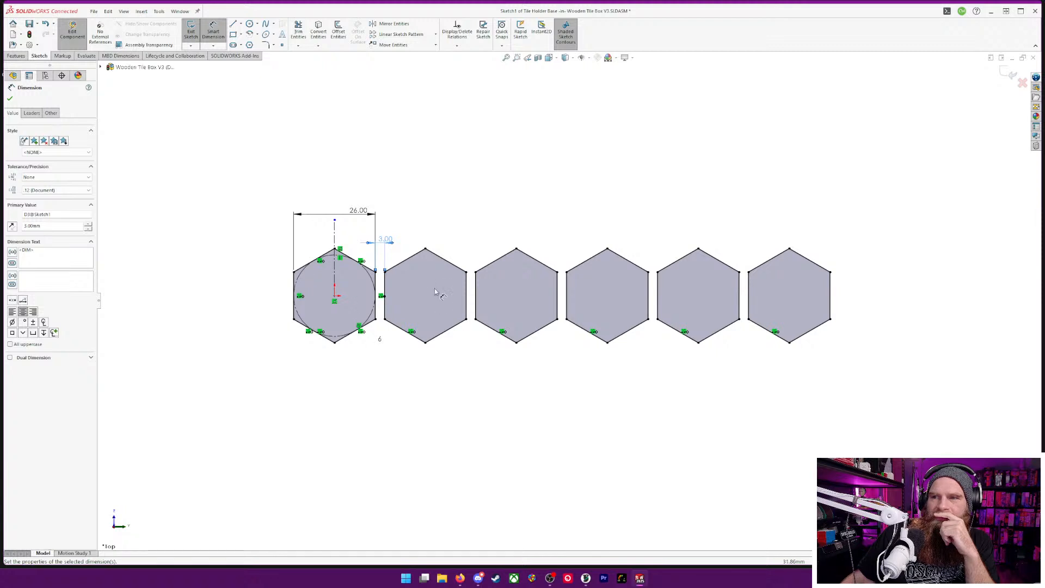
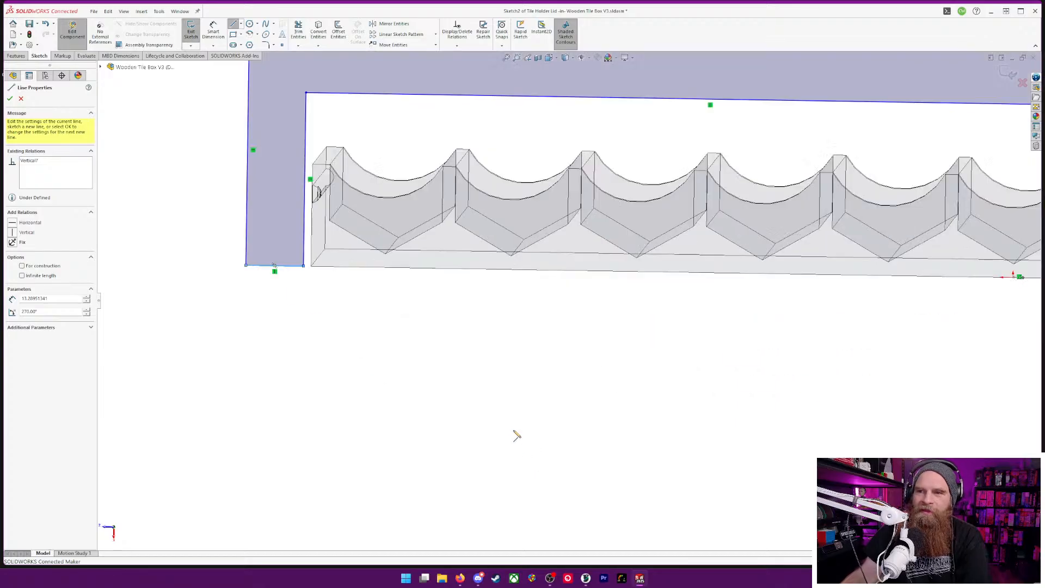
# - Dimension the distance from the first hexagonal pocket's lowest vertex to the lid profile's inner top line as 26.4 mm
pyautogui.moveTo(286, 130); pyautogui.dragTo(299, 80, button='right')
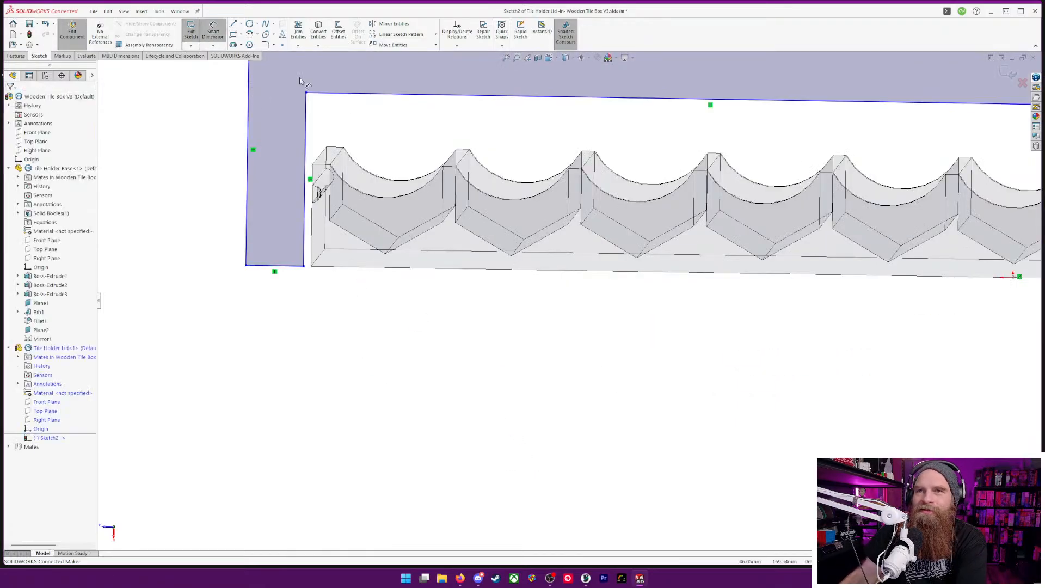
pyautogui.click(401, 95)
pyautogui.click(446, 111)
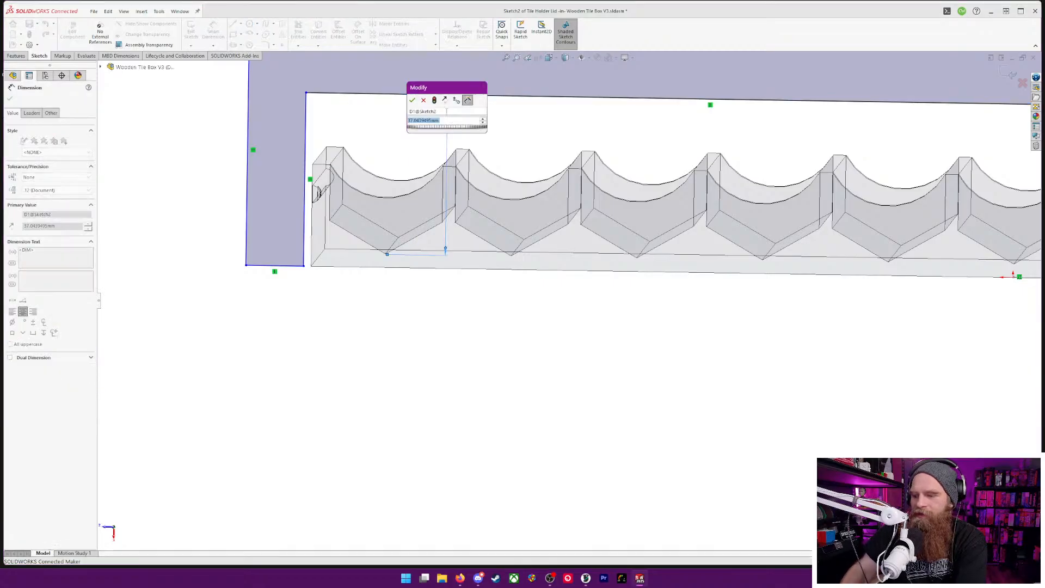
pyautogui.write('26.5')
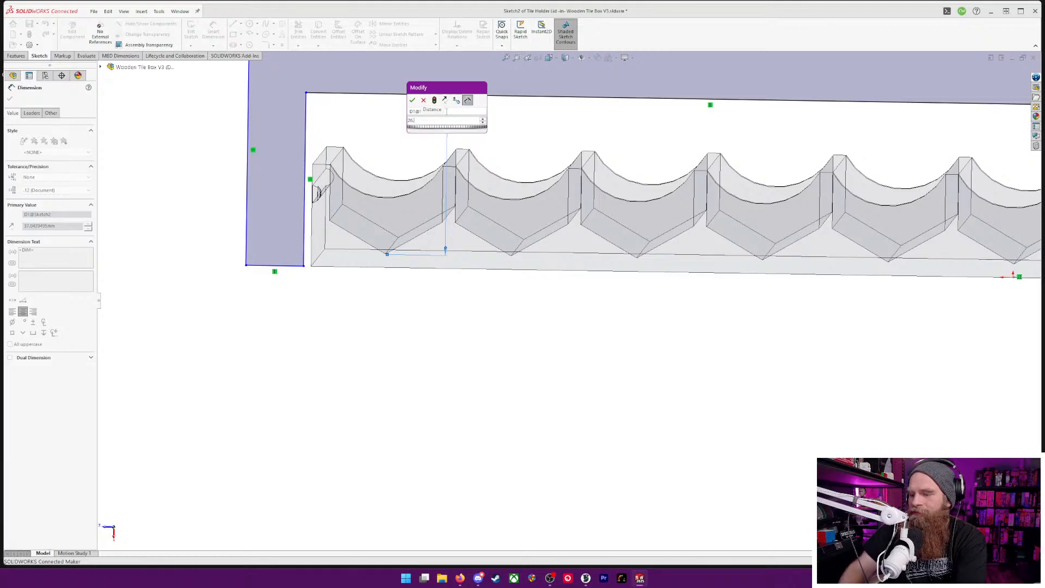
pyautogui.press('Return')
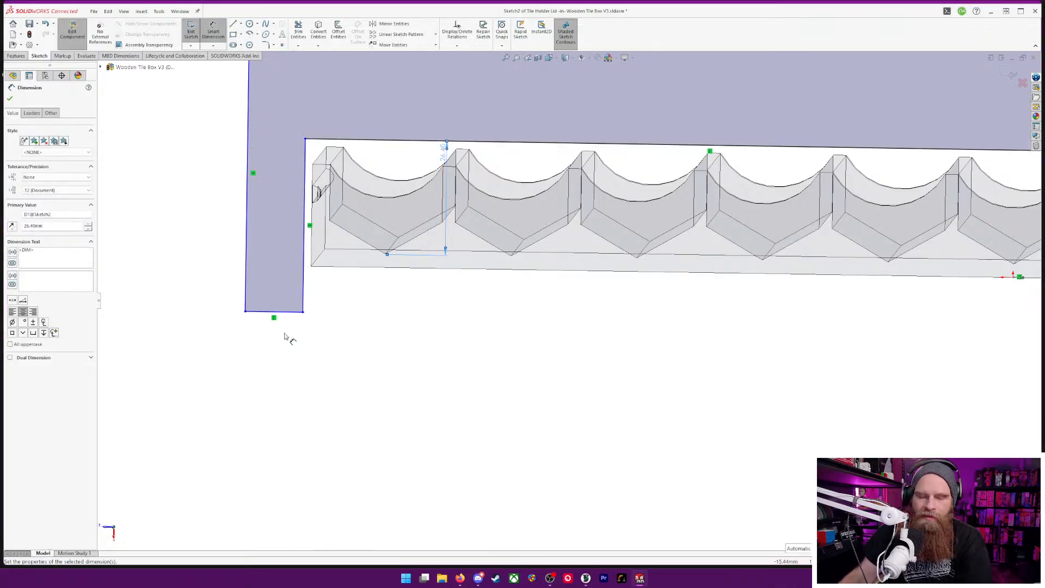
pyautogui.click(289, 312)
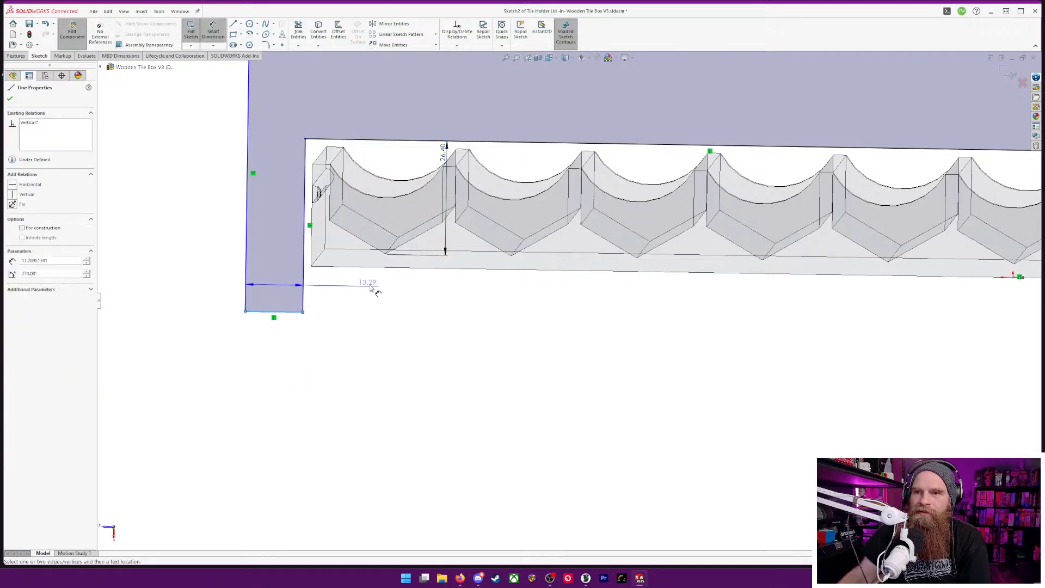
pyautogui.press('Escape')
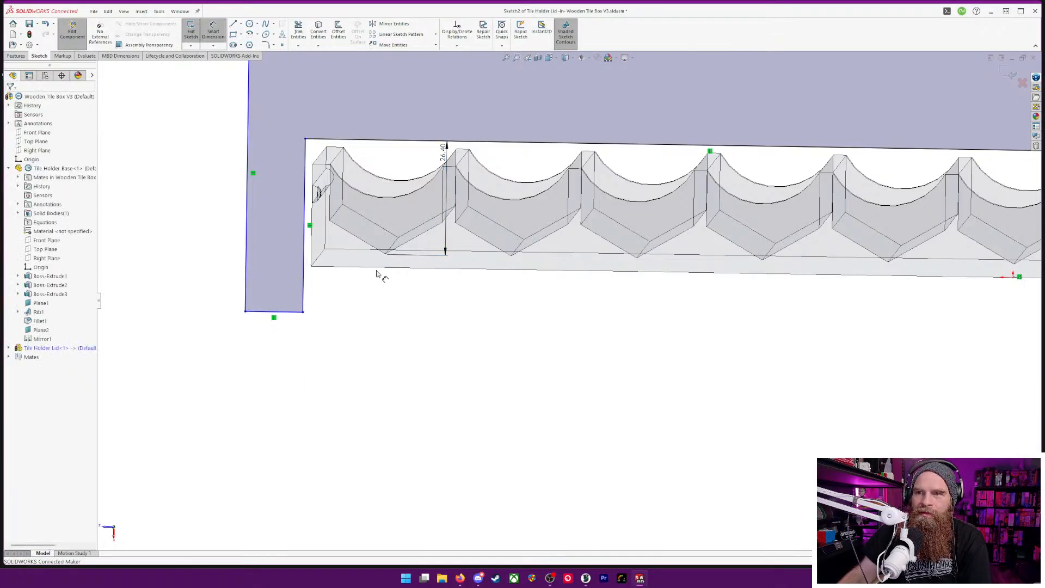
pyautogui.scroll(-3, 783, 310)
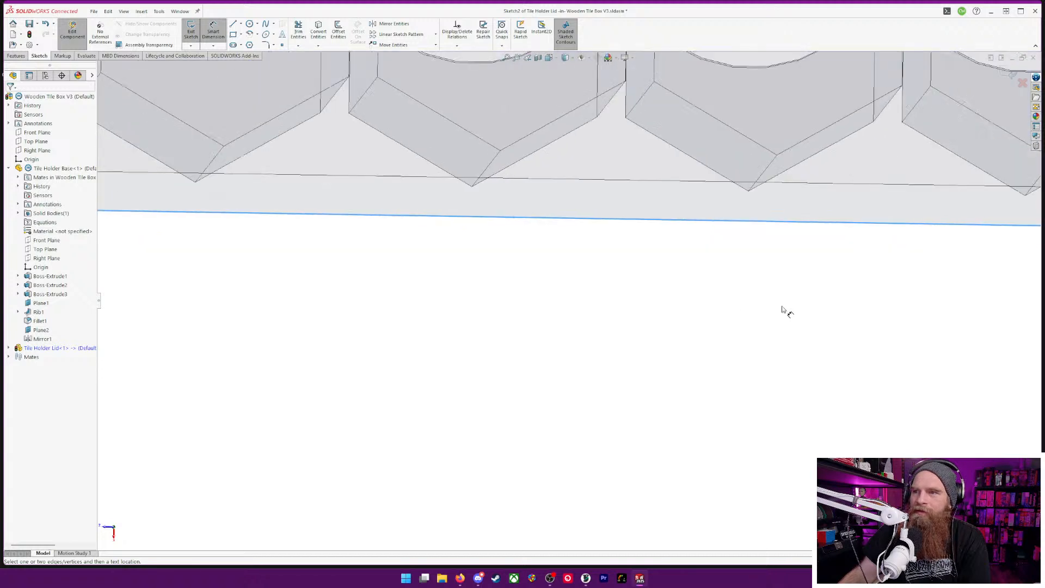
pyautogui.scroll(6, 845, 306)
pyautogui.click(799, 292)
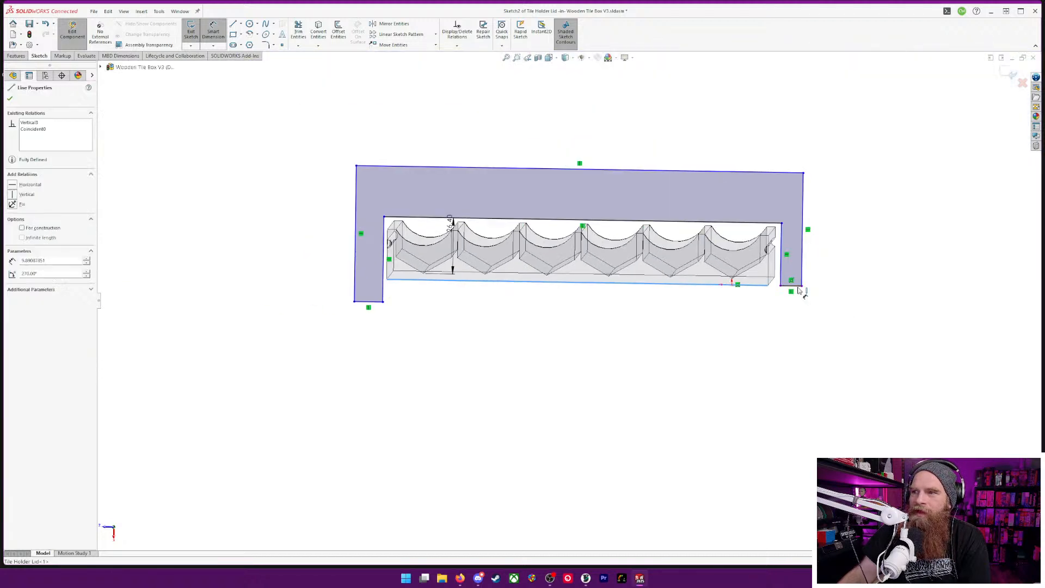
pyautogui.press('Escape')
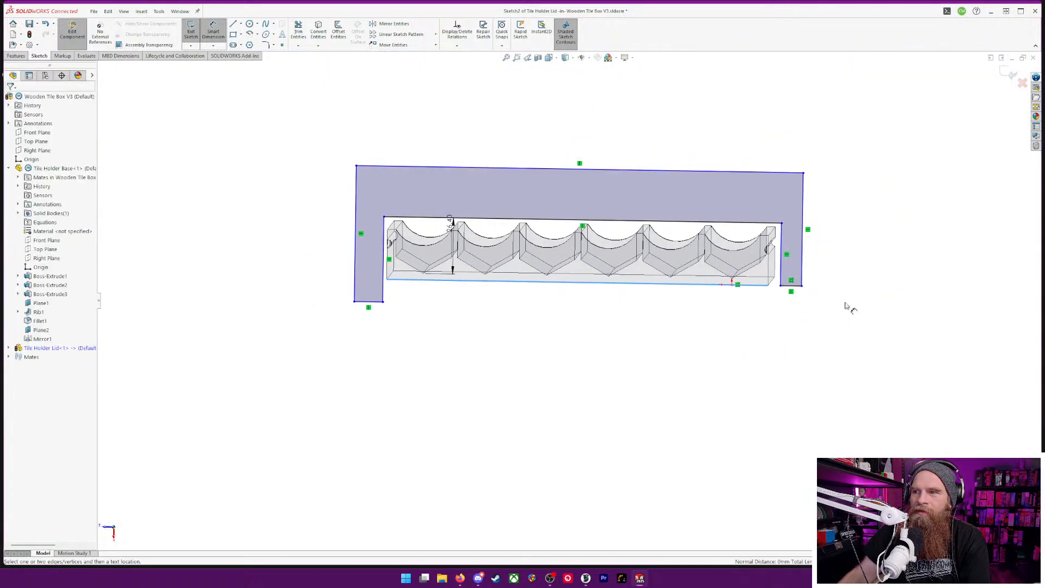
pyautogui.click(798, 290)
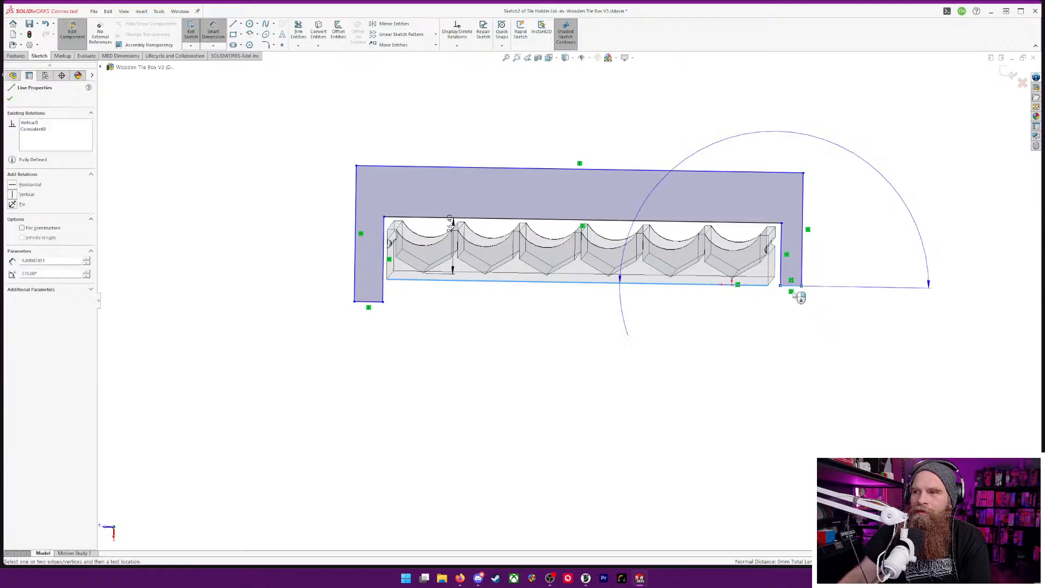
pyautogui.press('Escape')
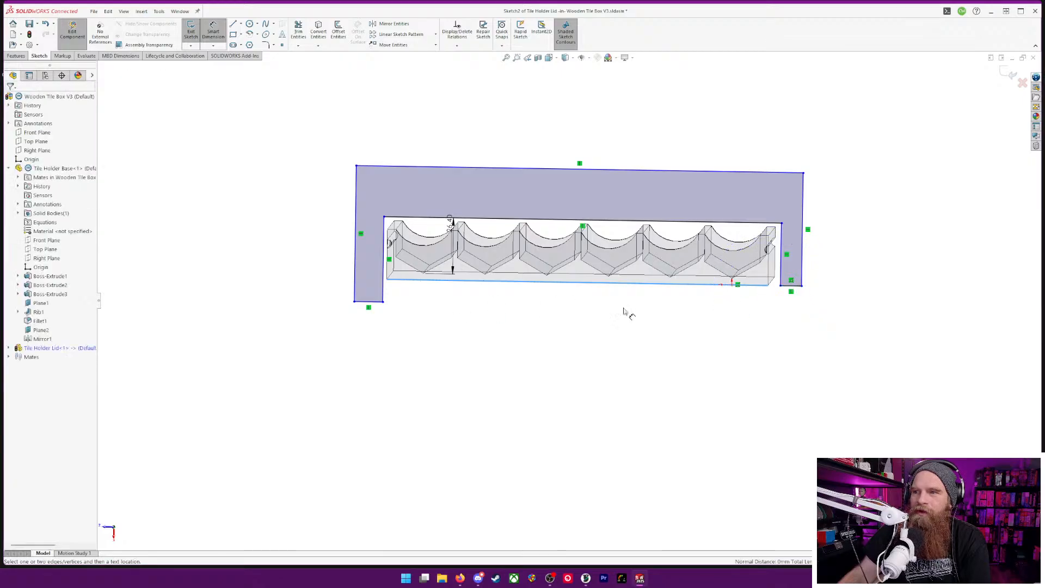
pyautogui.scroll(-5, 664, 305)
pyautogui.press('Escape')
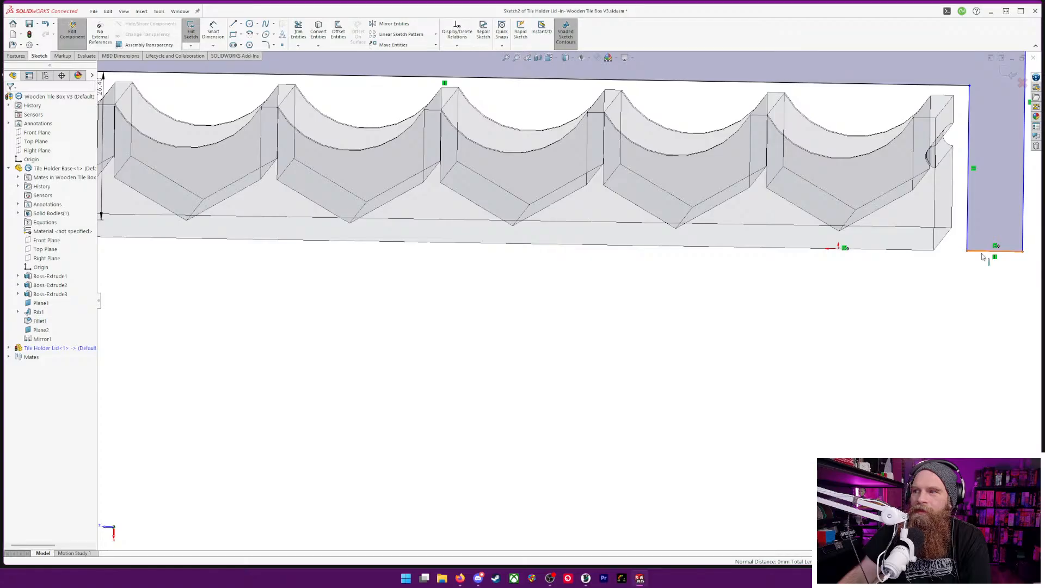
# - Make the bottom lines of both lid legs collinear with the bottom edge of the Tile Holder Base
pyautogui.click(983, 253)
pyautogui.scroll(-2, 558, 291)
pyautogui.scroll(5, 509, 287)
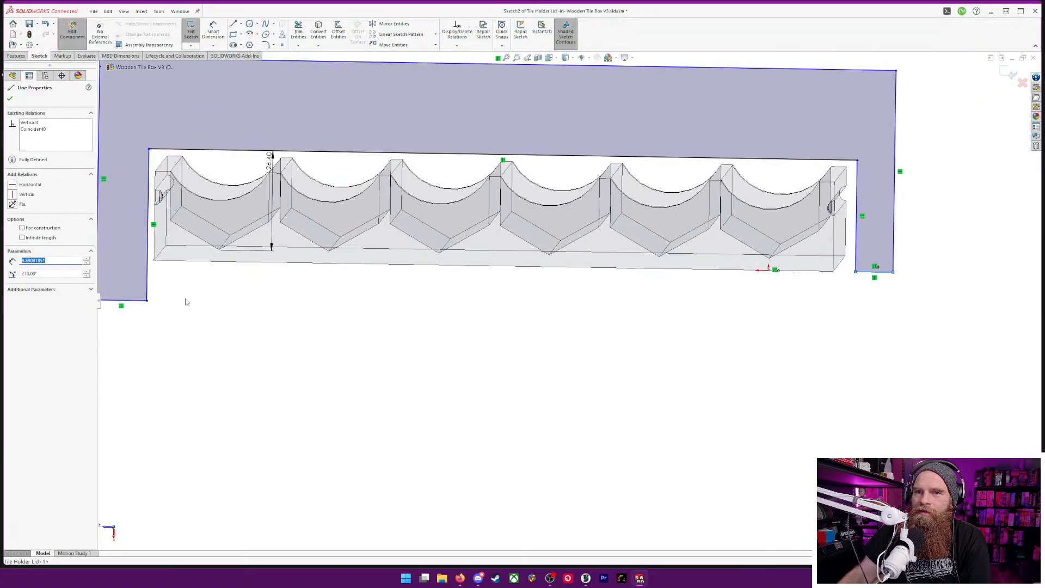
pyautogui.keyDown('ctrl'); pyautogui.click(131, 302); pyautogui.keyUp('ctrl')
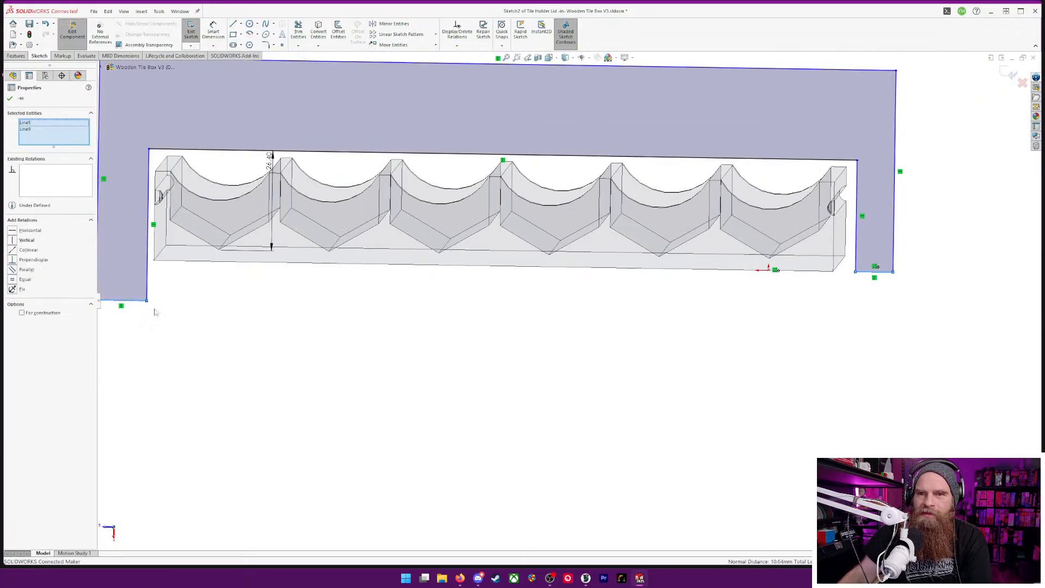
pyautogui.keyDown('ctrl'); pyautogui.click(200, 263); pyautogui.keyUp('ctrl')
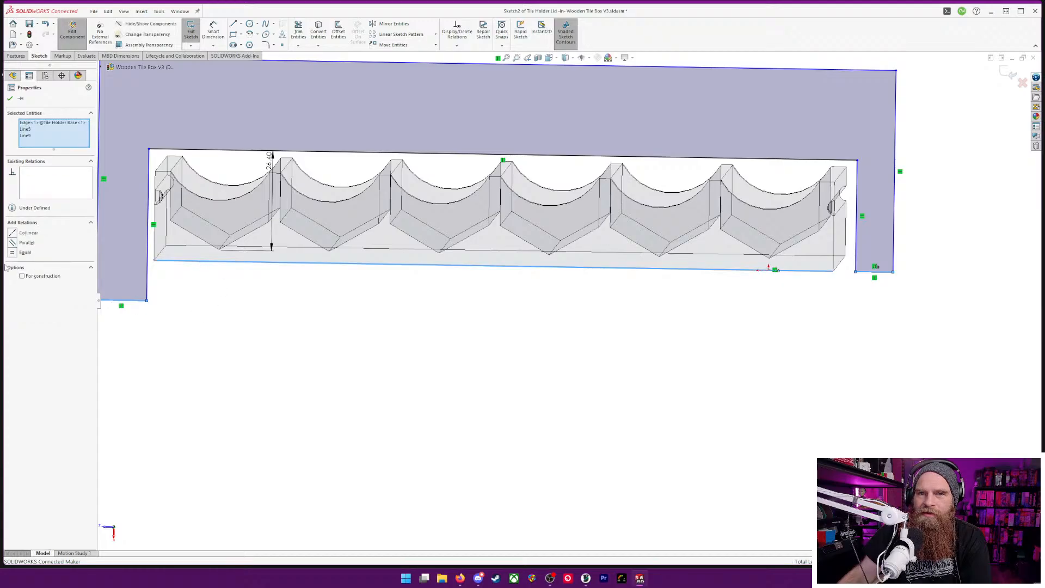
pyautogui.click(15, 236)
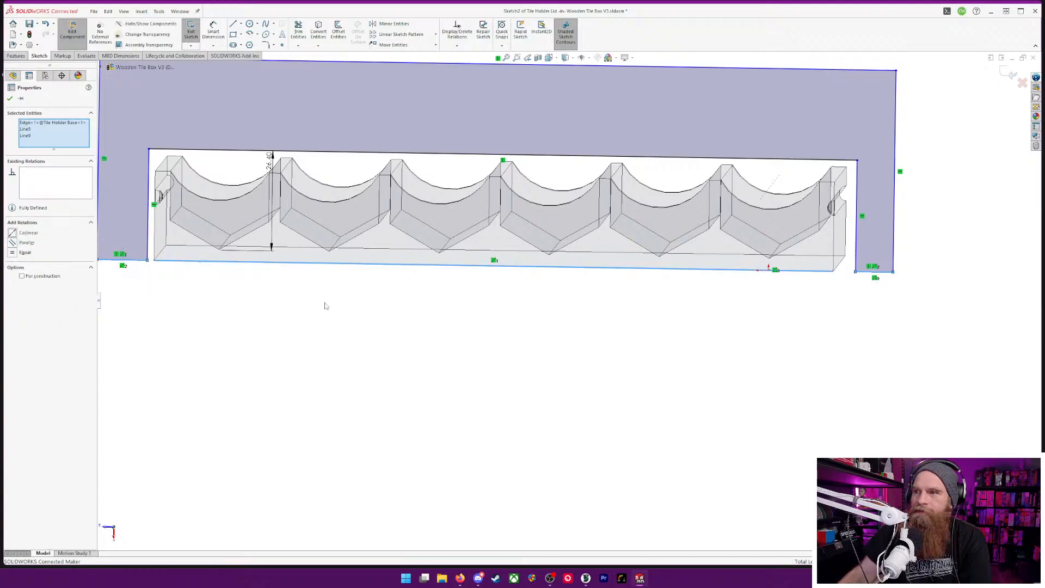
pyautogui.scroll(-1, 211, 295)
pyautogui.scroll(1, 189, 296)
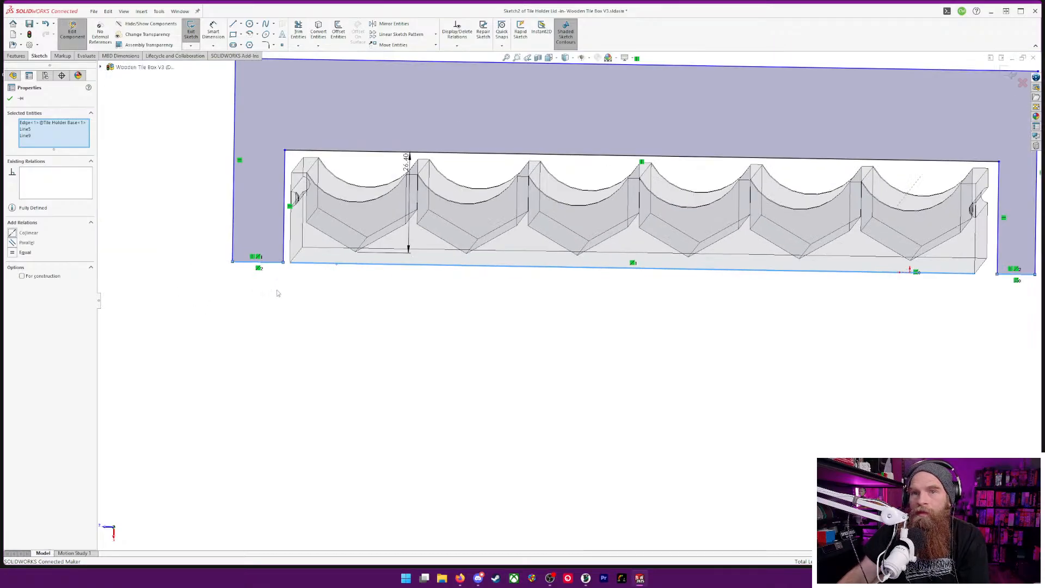
pyautogui.click(301, 296)
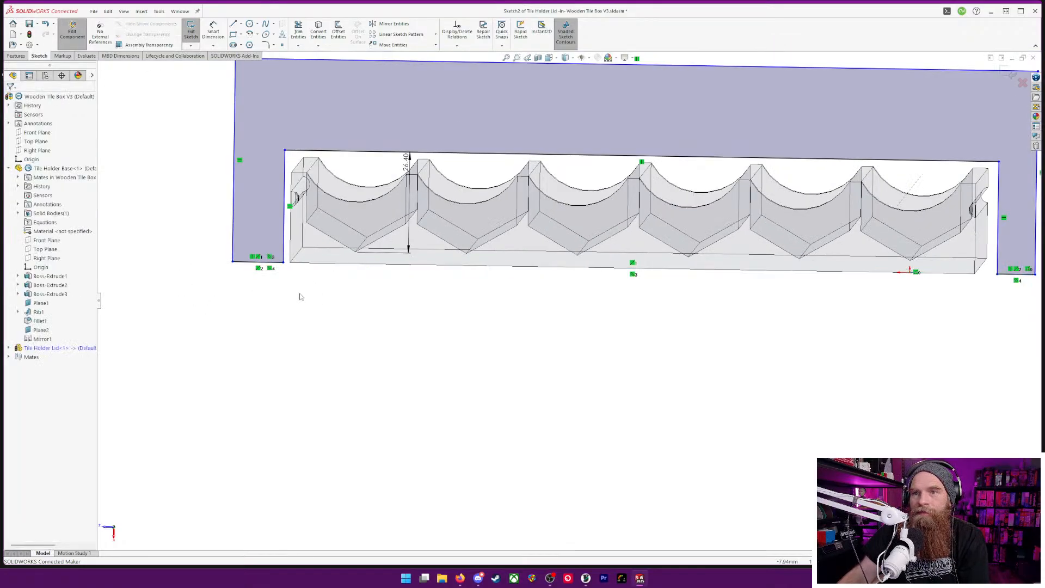
# - Add an Equal relation between the bottom lines of the two lid legs
pyautogui.click(273, 264)
pyautogui.scroll(-1, 544, 291)
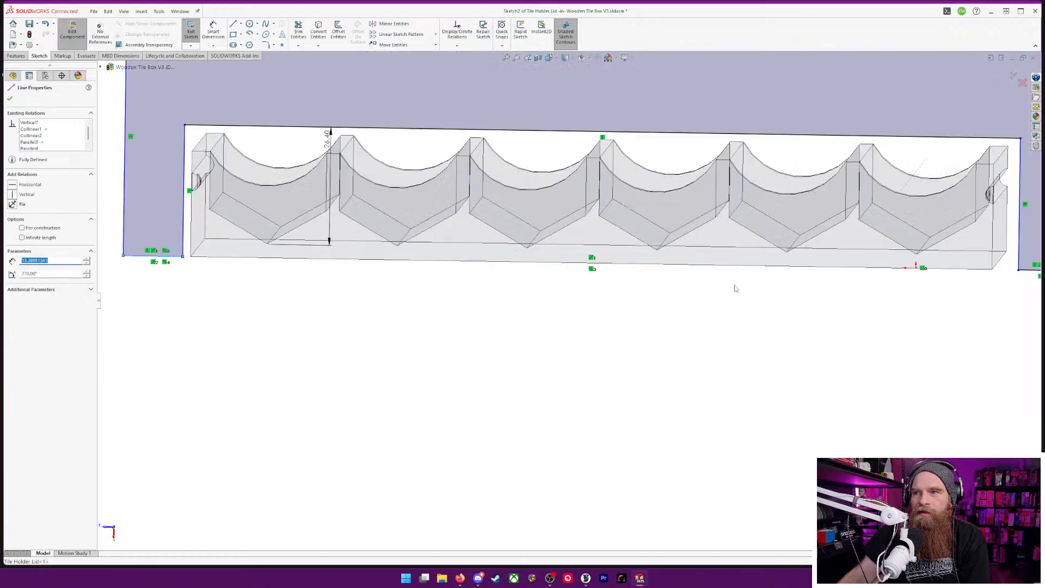
pyautogui.scroll(2, 789, 287)
pyautogui.keyDown('ctrl'); pyautogui.click(836, 285); pyautogui.keyUp('ctrl')
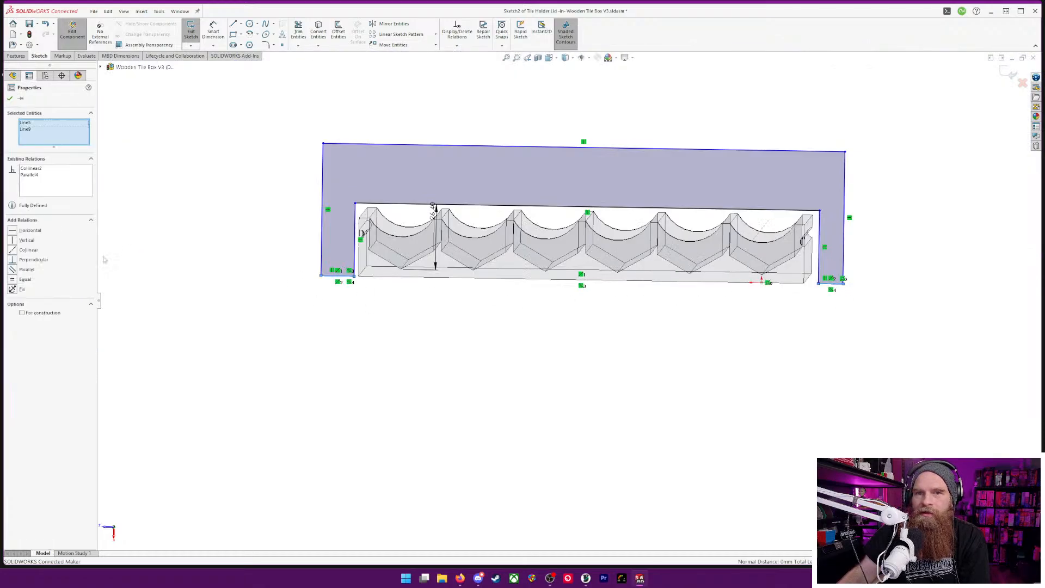
pyautogui.click(22, 279)
pyautogui.click(399, 321)
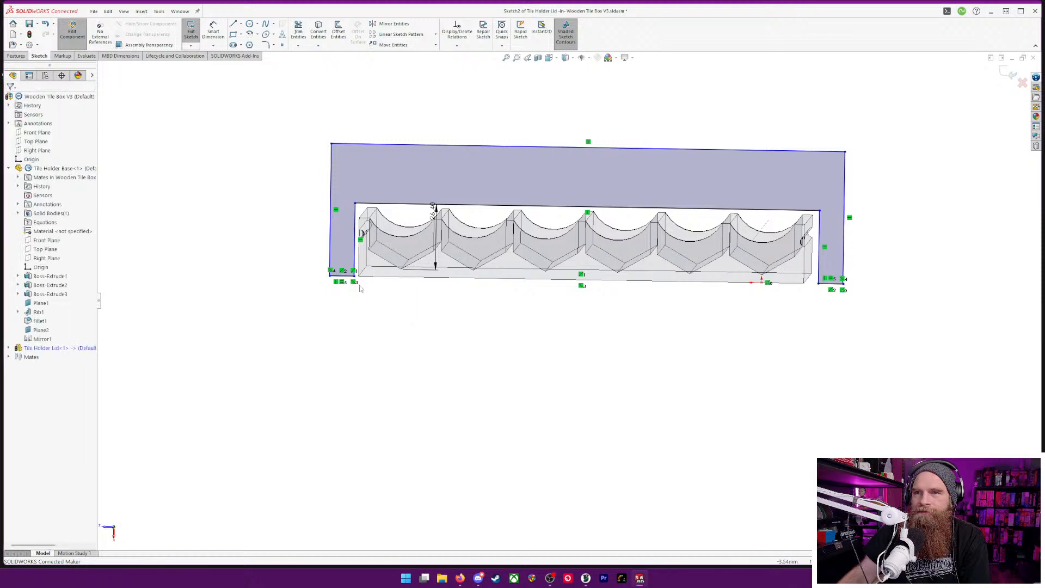
# - Dimension the bottom line of the lid's left leg as 3 mm wide
pyautogui.scroll(-5, 354, 294)
pyautogui.click(213, 31)
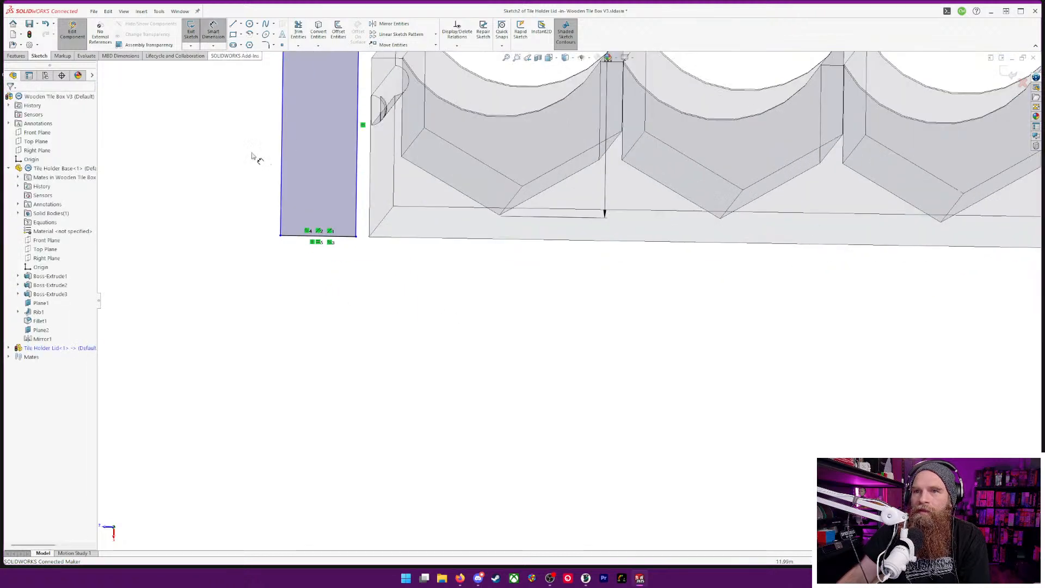
pyautogui.click(298, 236)
pyautogui.click(308, 288)
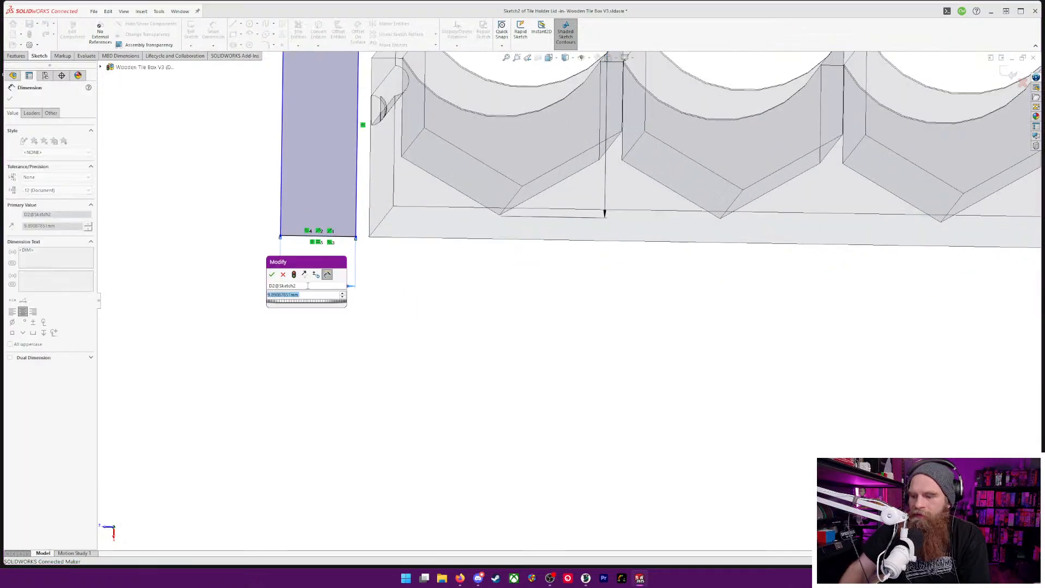
pyautogui.write('3')
pyautogui.press('Return')
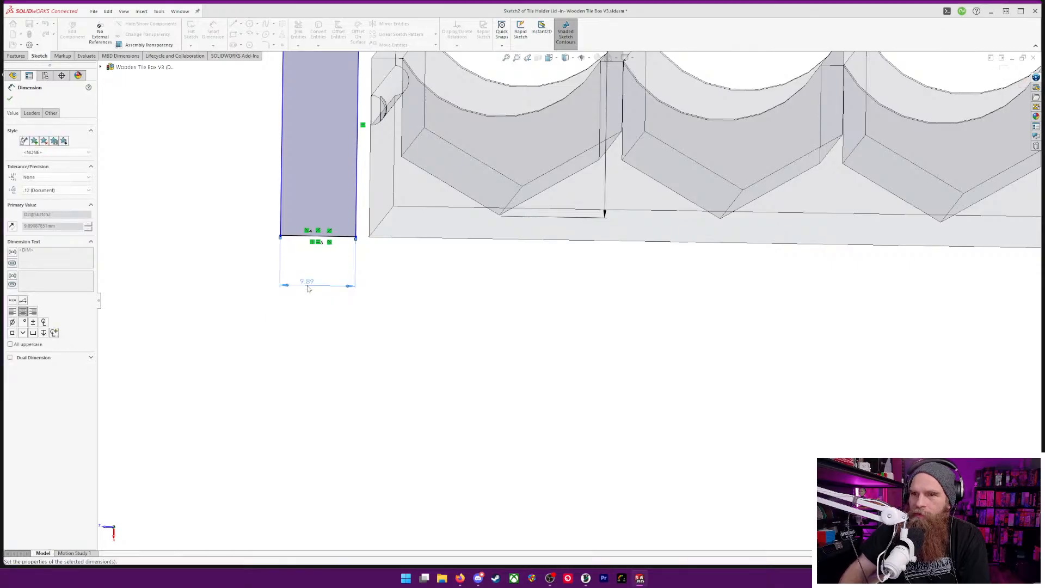
# - Dimension the gap between the left leg's inner line and the base's adjacent side edge as 0.4 mm
pyautogui.scroll(-2, 355, 173)
pyautogui.scroll(2, 463, 171)
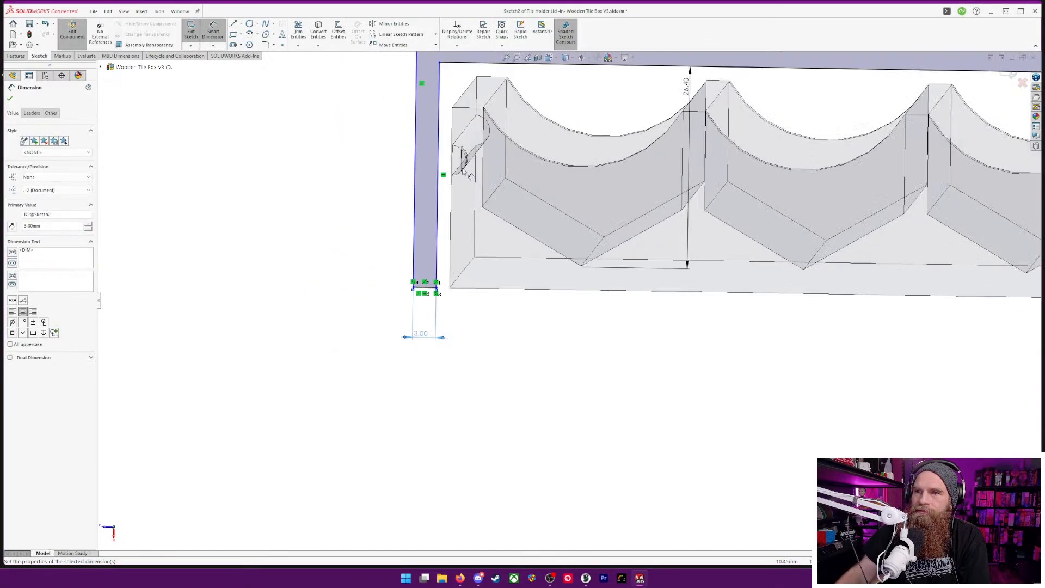
pyautogui.click(437, 268)
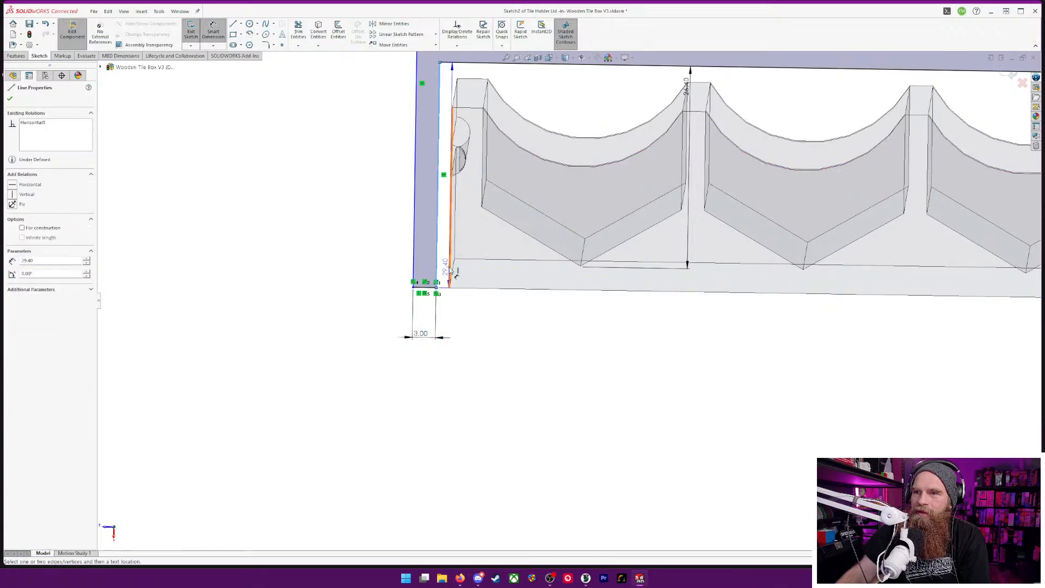
pyautogui.click(450, 281)
pyautogui.click(447, 306)
pyautogui.write('0.4')
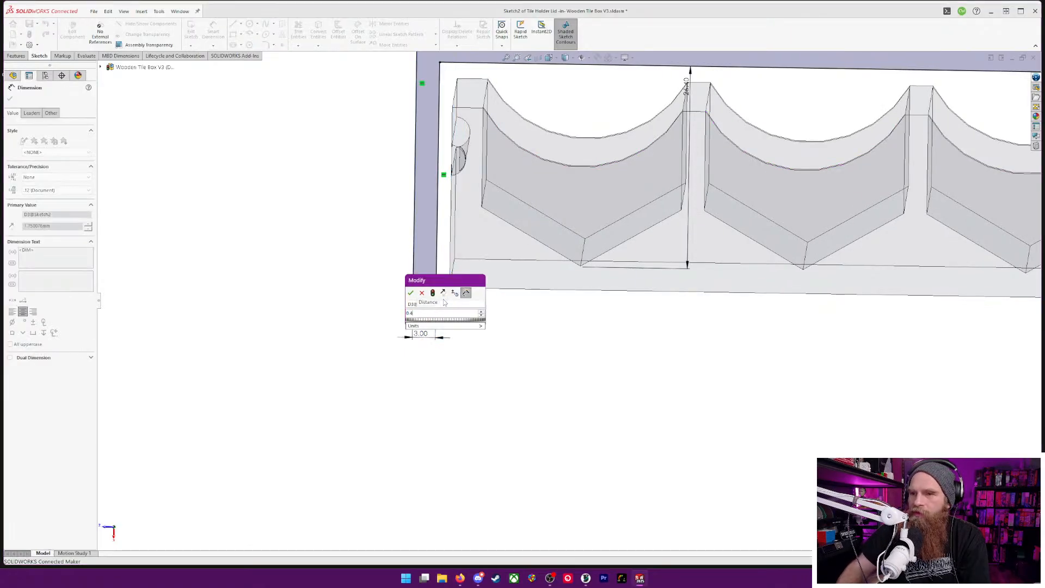
pyautogui.press('Return')
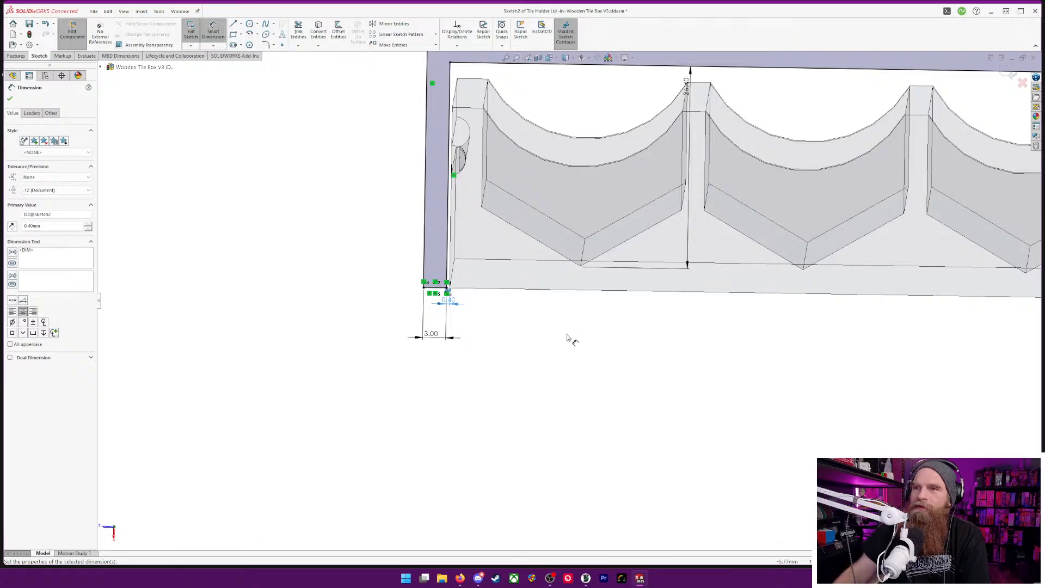
# - Dimension the clearance between the right leg's inner line and the base's end edge as 0.4 mm
pyautogui.scroll(5, 776, 324)
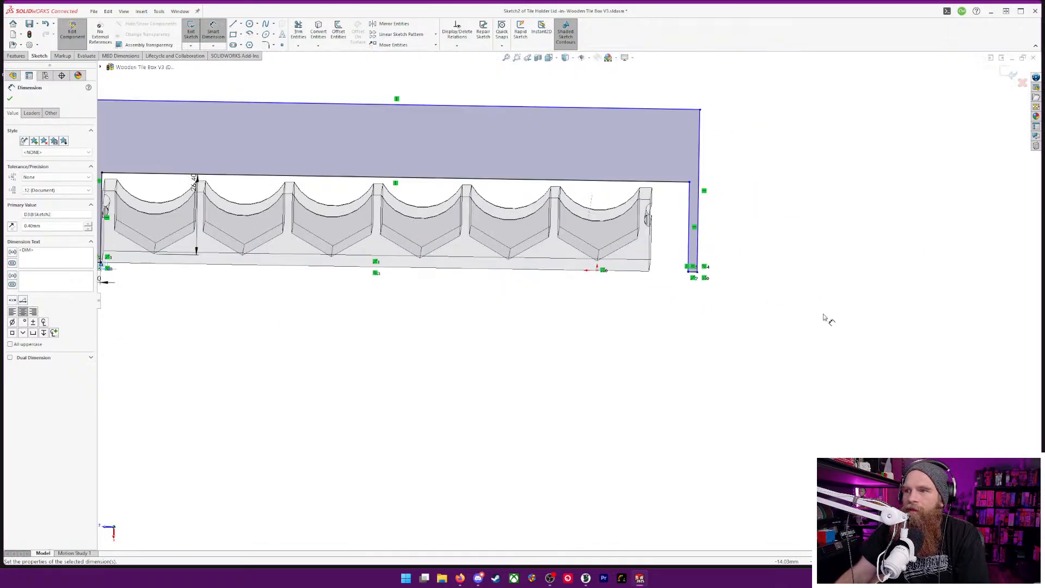
pyautogui.scroll(-5, 824, 318)
pyautogui.scroll(2, 433, 185)
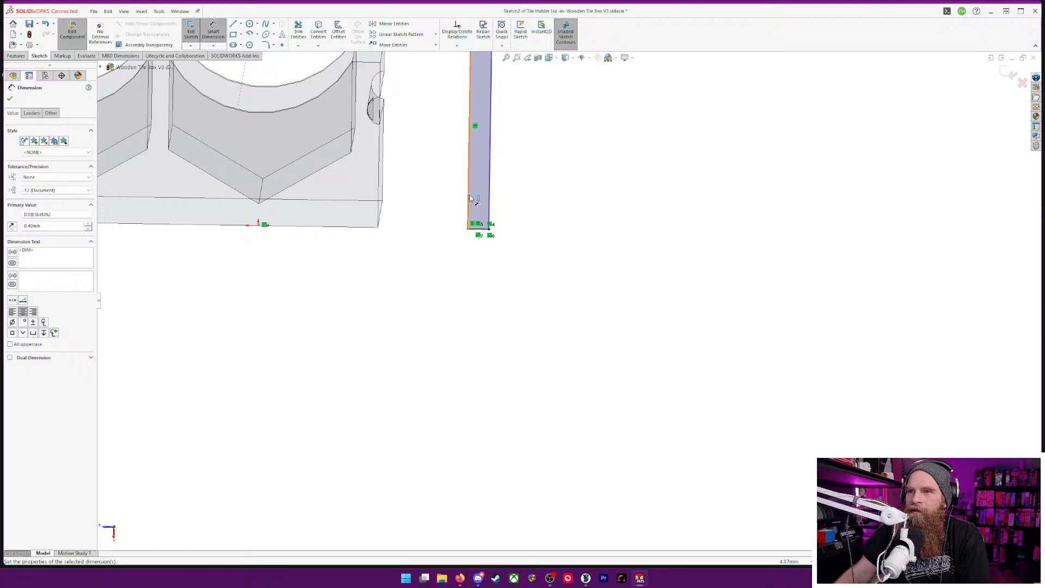
pyautogui.click(470, 198)
pyautogui.click(379, 221)
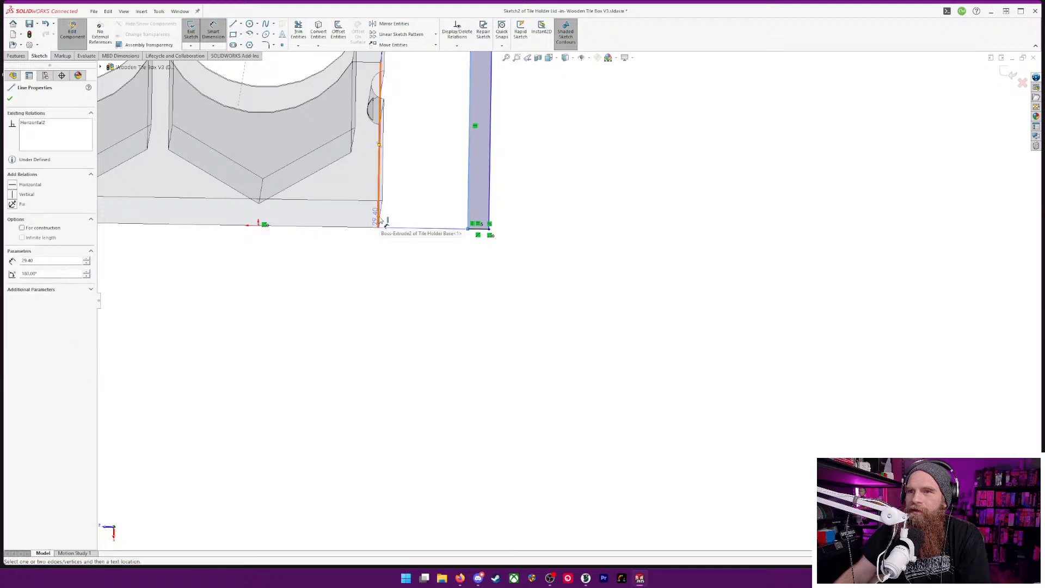
pyautogui.click(374, 262)
pyautogui.write('0.4')
pyautogui.press('Return')
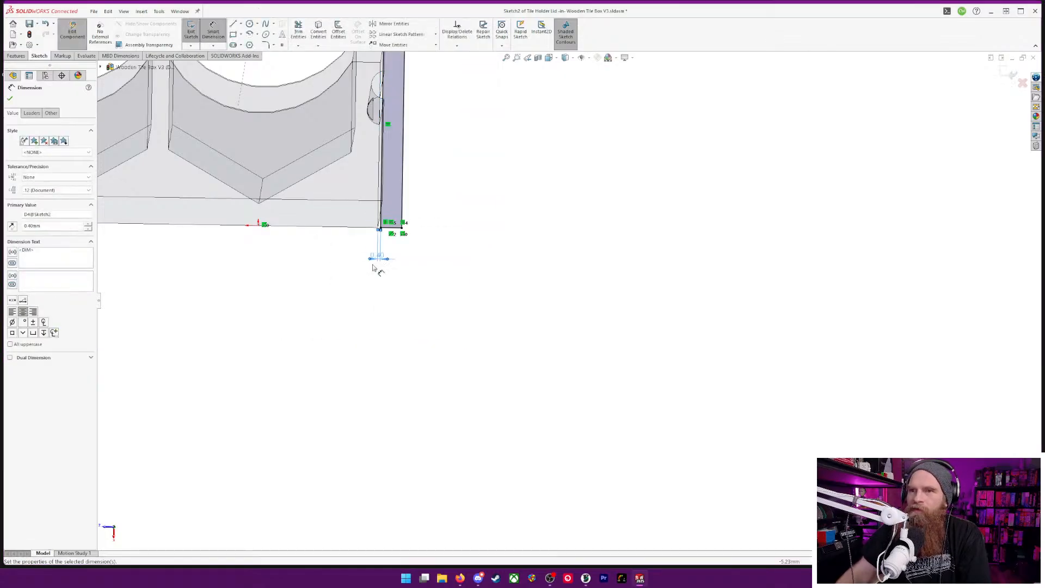
# - Dimension the lid's top wall between its outer and inner lines as 3 mm thick
pyautogui.scroll(5, 289, 130)
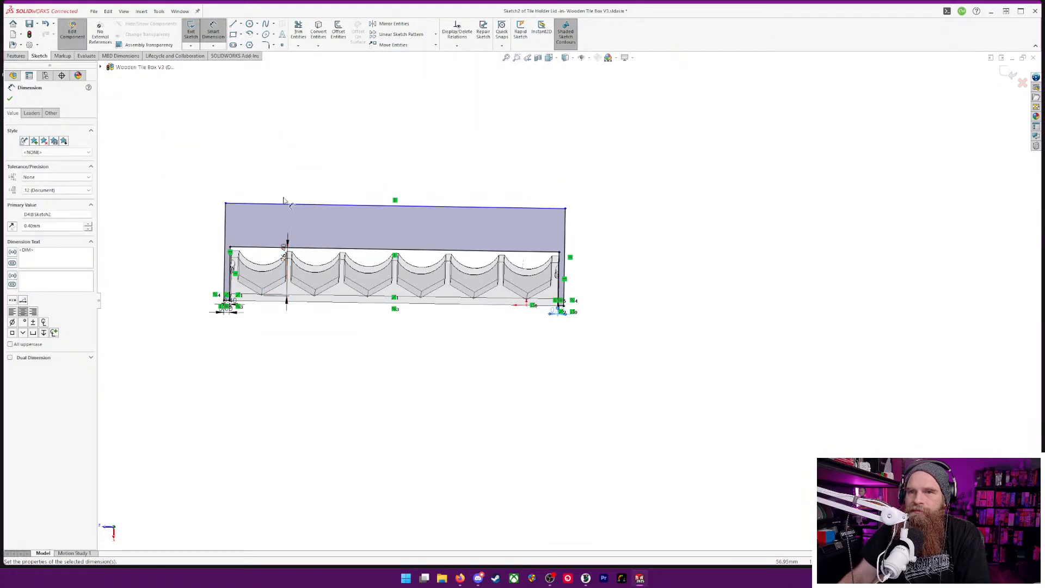
pyautogui.click(283, 205)
pyautogui.click(285, 248)
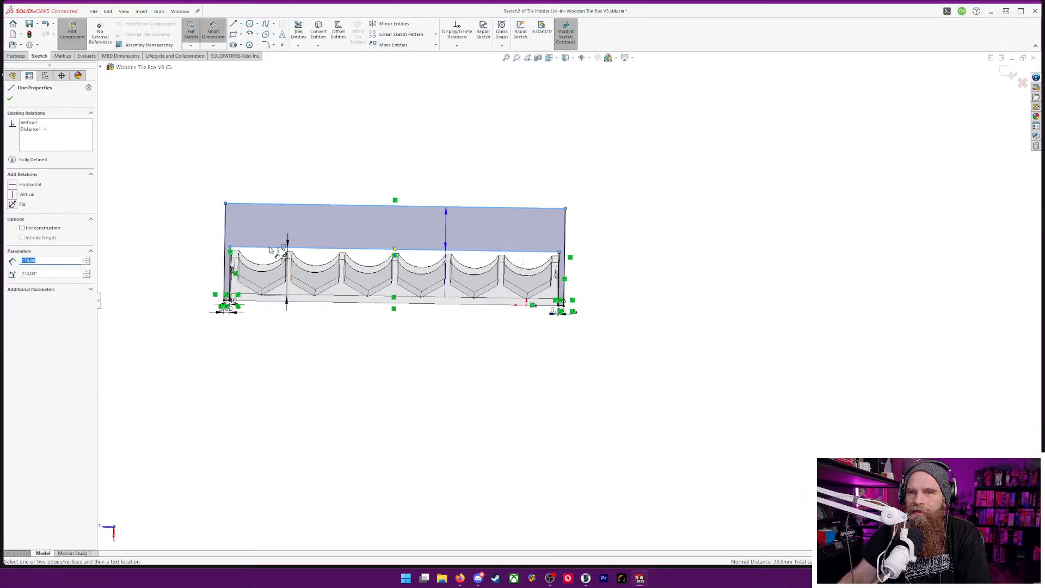
pyautogui.click(172, 241)
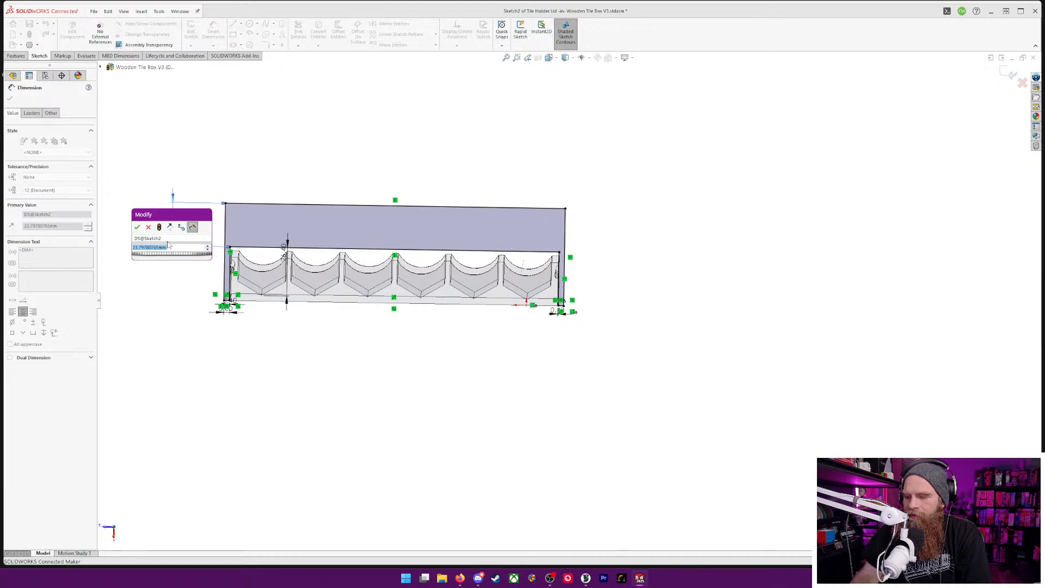
pyautogui.write('3')
pyautogui.press('Return')
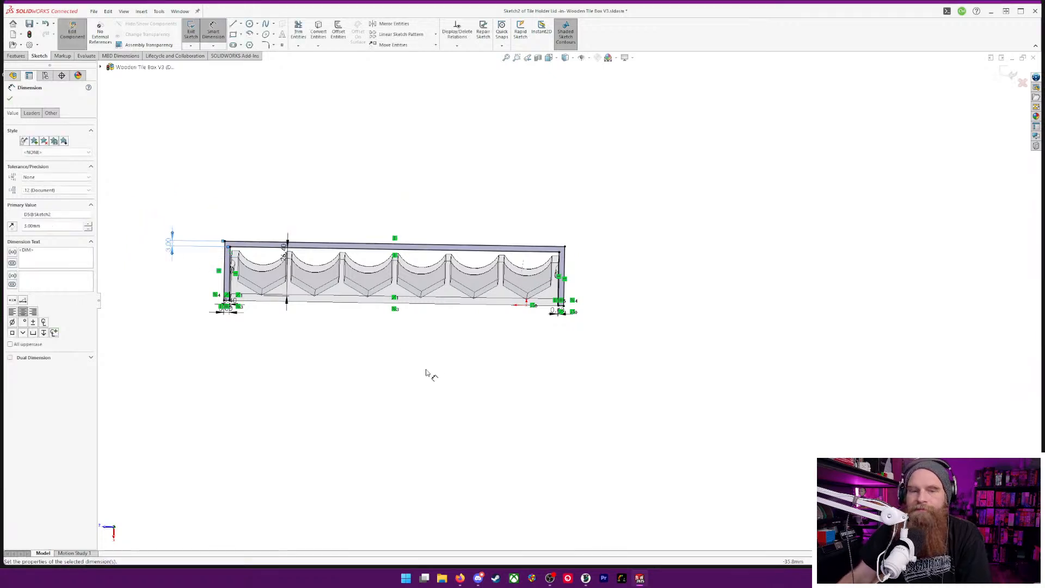
# - Extrude the lid profile in the reversed direction, Up To Surface, ending at the Tile Holder Base's far end face
pyautogui.moveTo(471, 397)
pyautogui.mouseDown(button='middle')
pyautogui.moveTo(462, 371)
pyautogui.moveTo(473, 385)
pyautogui.moveTo(345, 417)
pyautogui.moveTo(345, 387)
pyautogui.moveTo(370, 417)
pyautogui.moveTo(419, 405)
pyautogui.moveTo(313, 428)
pyautogui.mouseUp(button='middle')
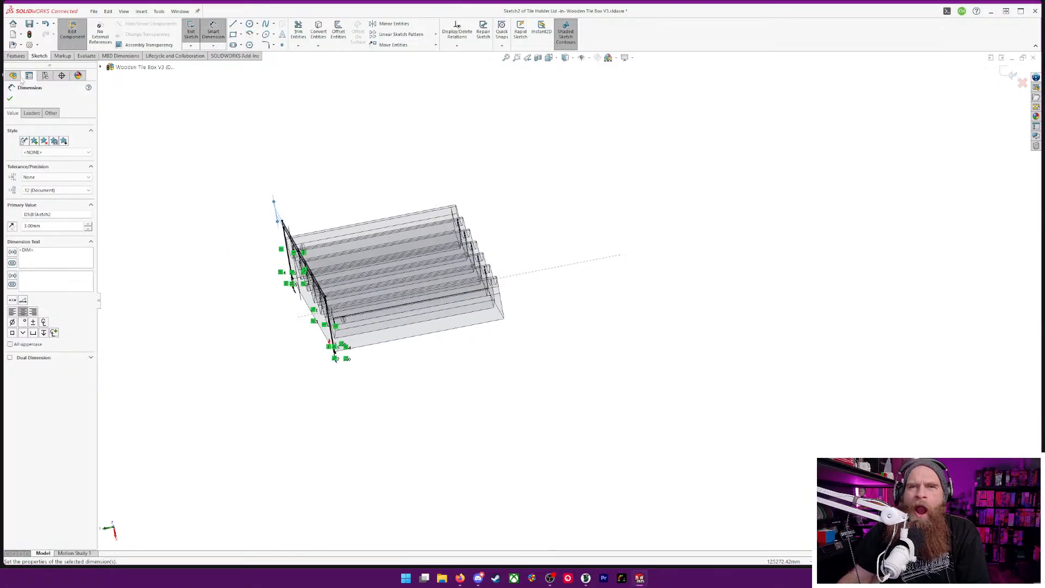
pyautogui.scroll(2, 305, 291)
pyautogui.moveTo(366, 333); pyautogui.dragTo(440, 276, button='middle')
pyautogui.scroll(-5, 392, 308)
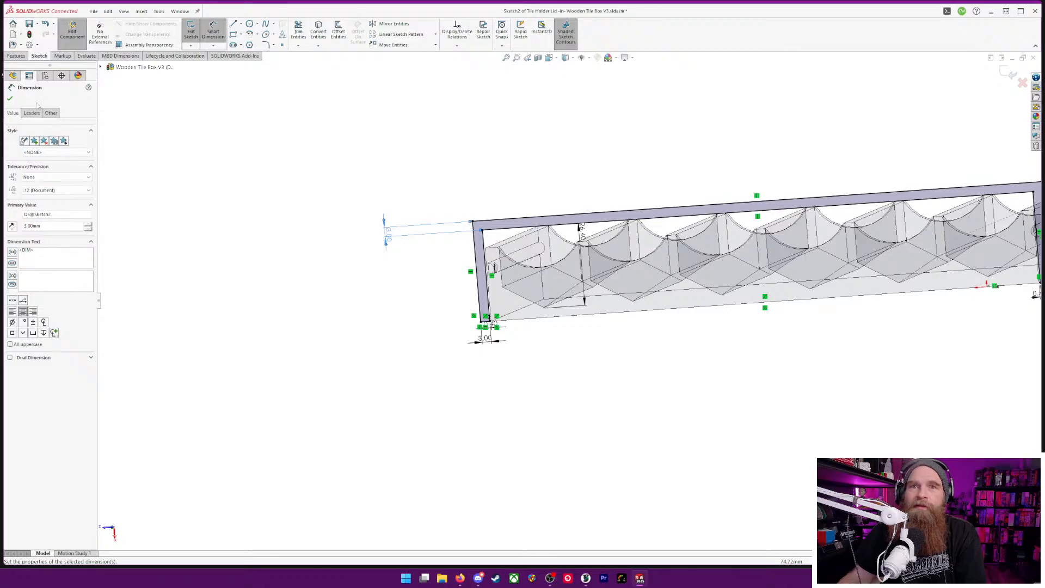
pyautogui.click(16, 56)
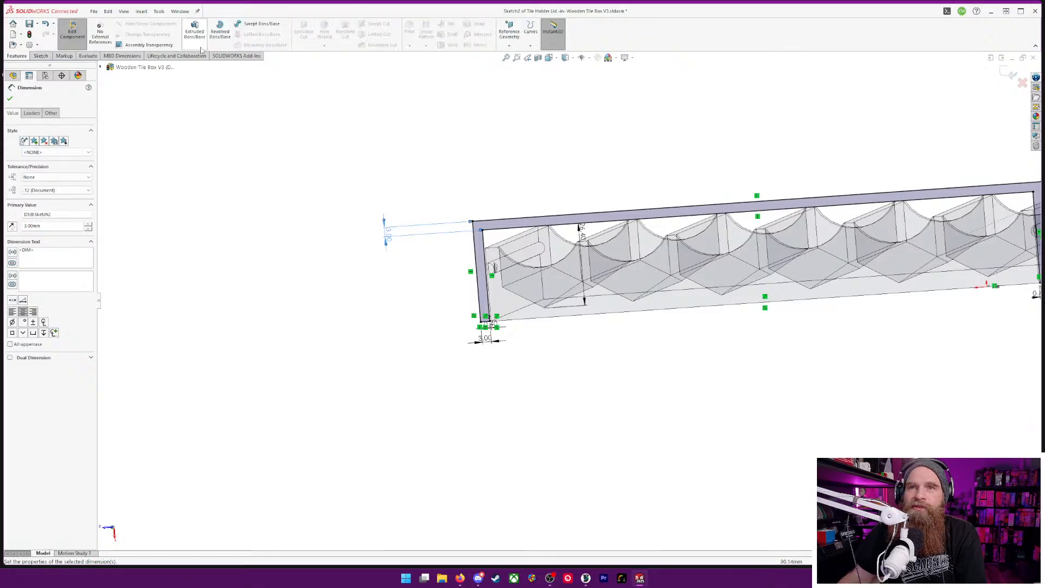
pyautogui.click(194, 32)
pyautogui.moveTo(594, 157); pyautogui.dragTo(553, 256, button='middle')
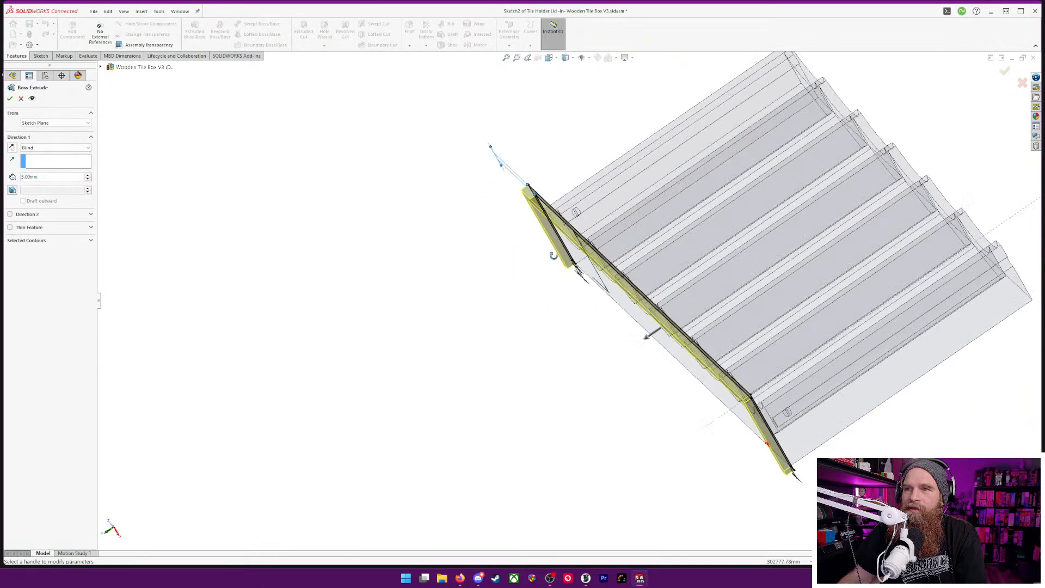
pyautogui.click(12, 147)
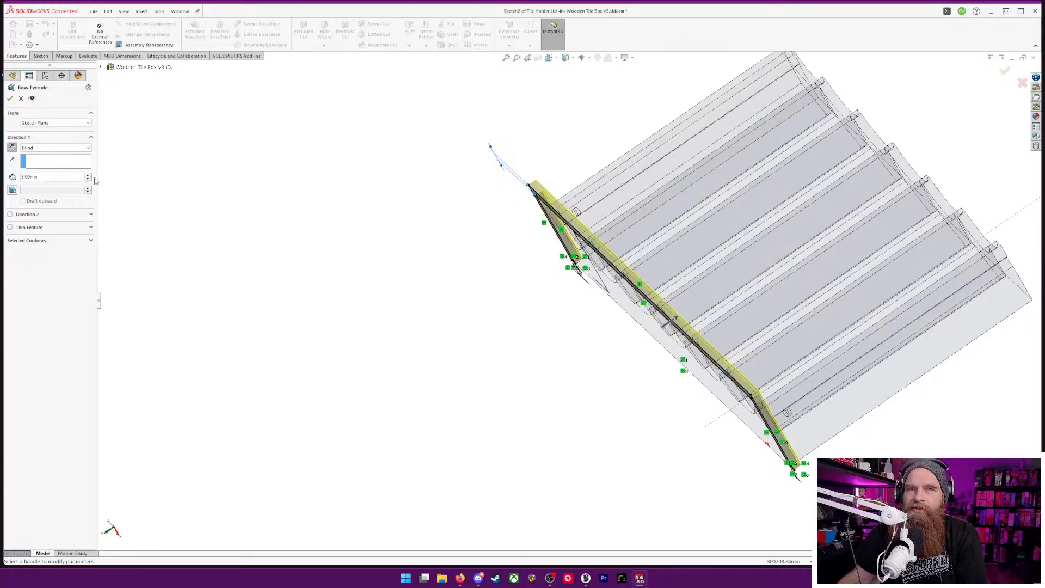
pyautogui.click(76, 148)
pyautogui.click(76, 166)
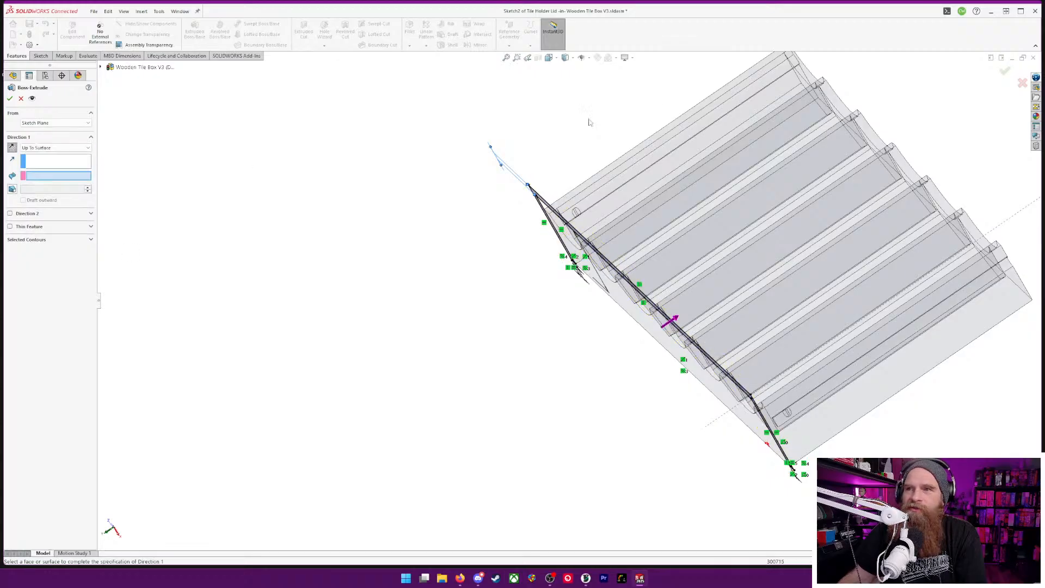
pyautogui.moveTo(928, 110); pyautogui.dragTo(915, 146, button='middle')
pyautogui.click(916, 145)
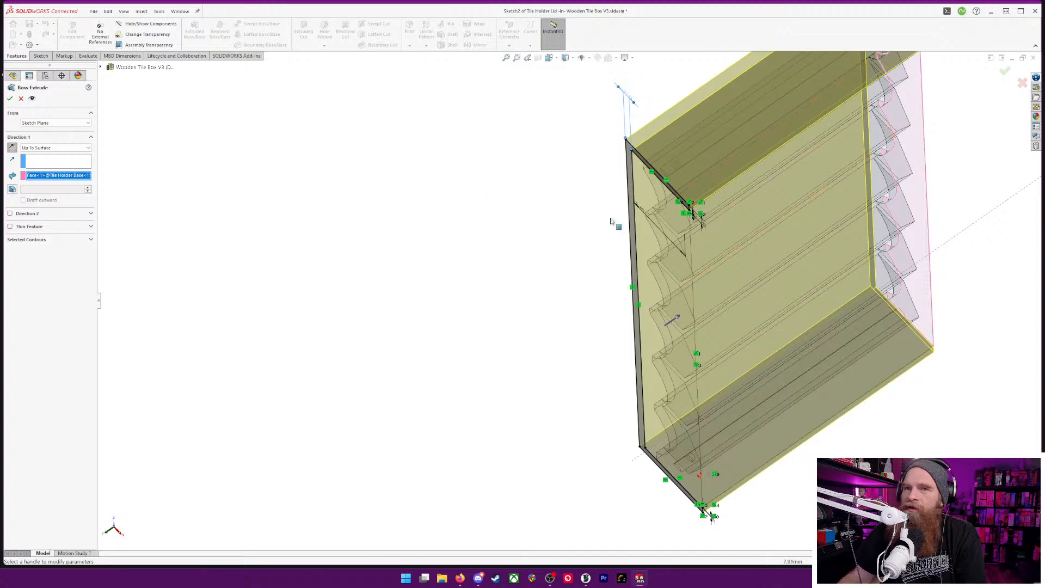
pyautogui.click(10, 98)
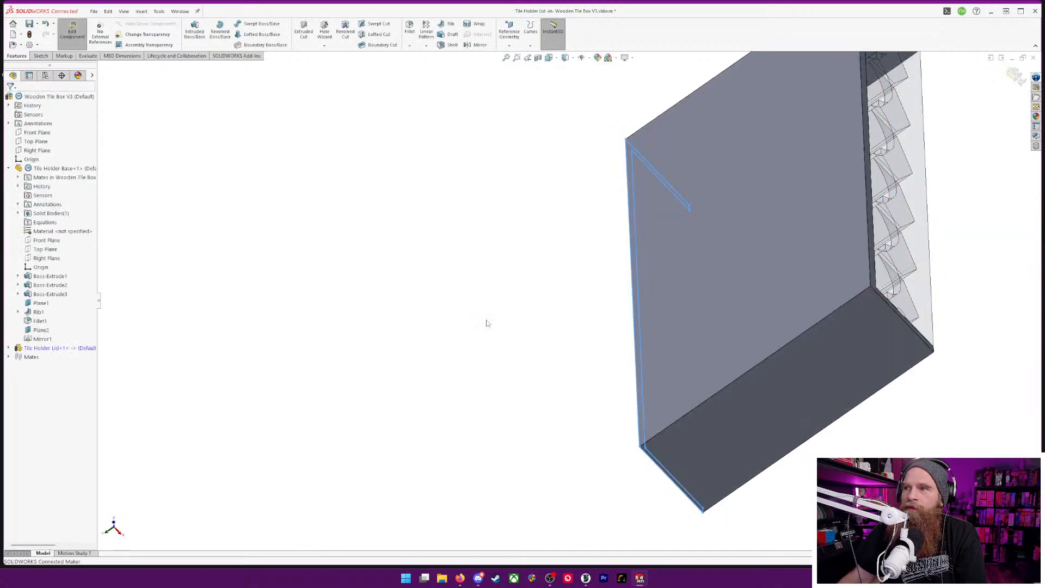
# - Sketch a corner rectangle on the lid's open end face, spanning the full outer outline from corner to corner
pyautogui.moveTo(487, 321); pyautogui.dragTo(678, 201, button='middle')
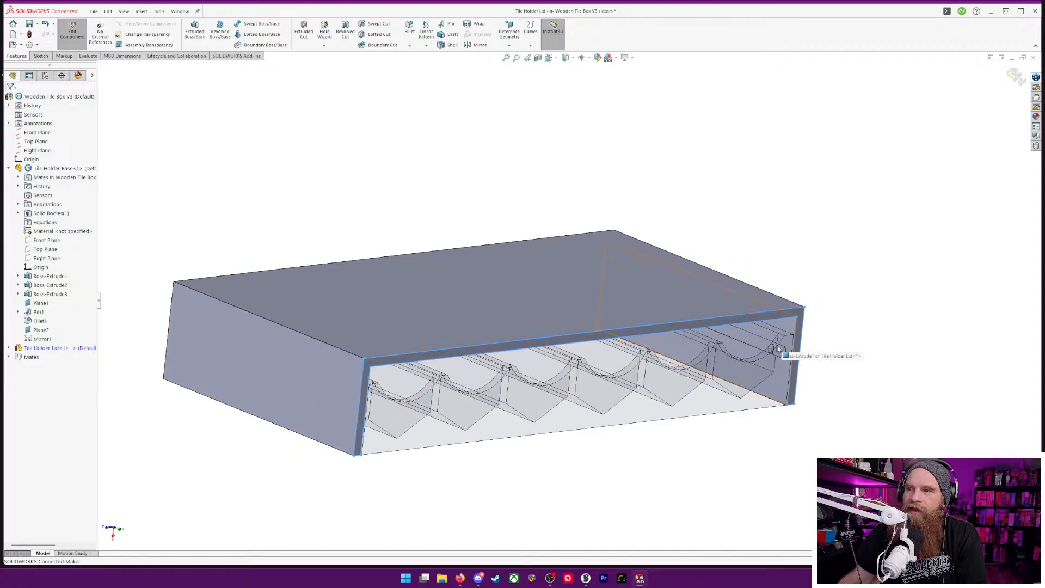
pyautogui.moveTo(866, 283); pyautogui.dragTo(628, 226, button='middle')
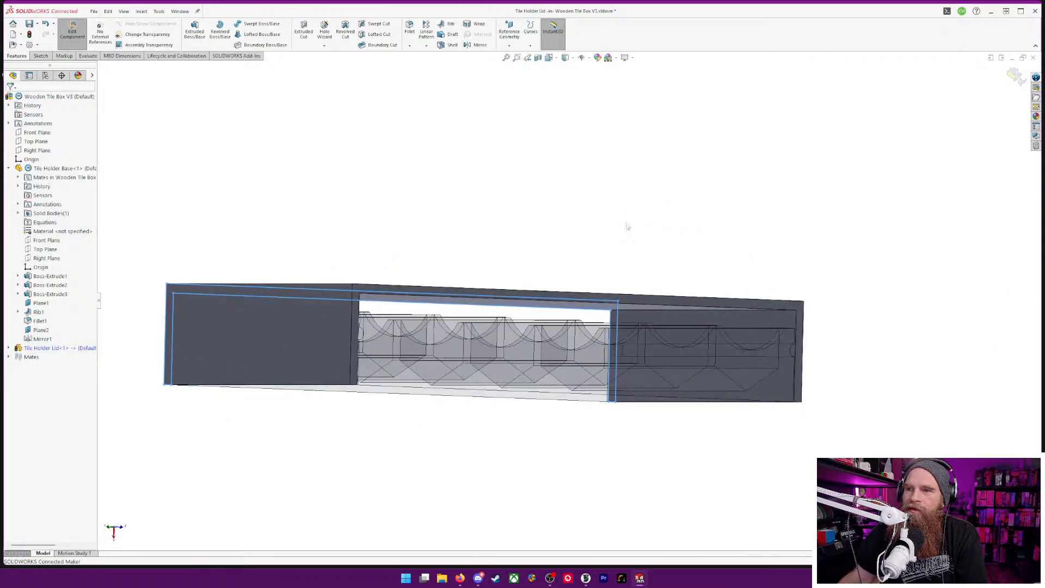
pyautogui.moveTo(398, 254); pyautogui.dragTo(377, 261, button='middle')
pyautogui.rightClick(302, 308)
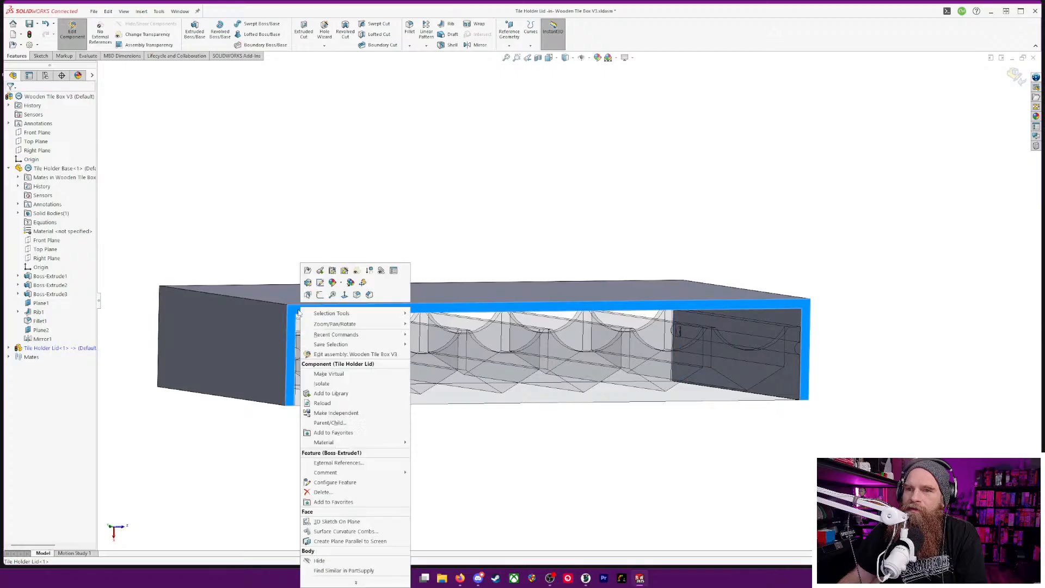
pyautogui.click(320, 295)
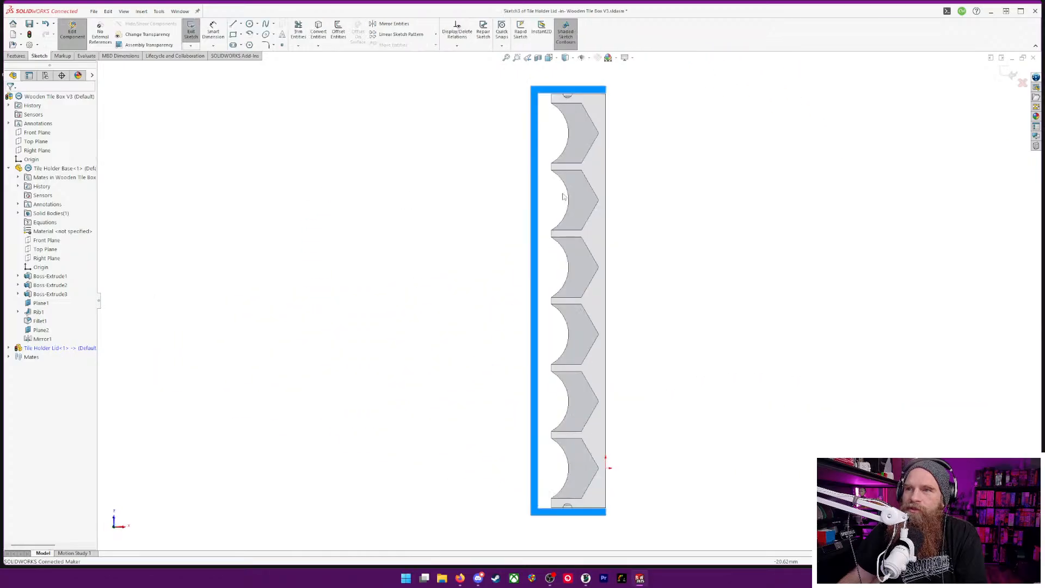
pyautogui.click(233, 34)
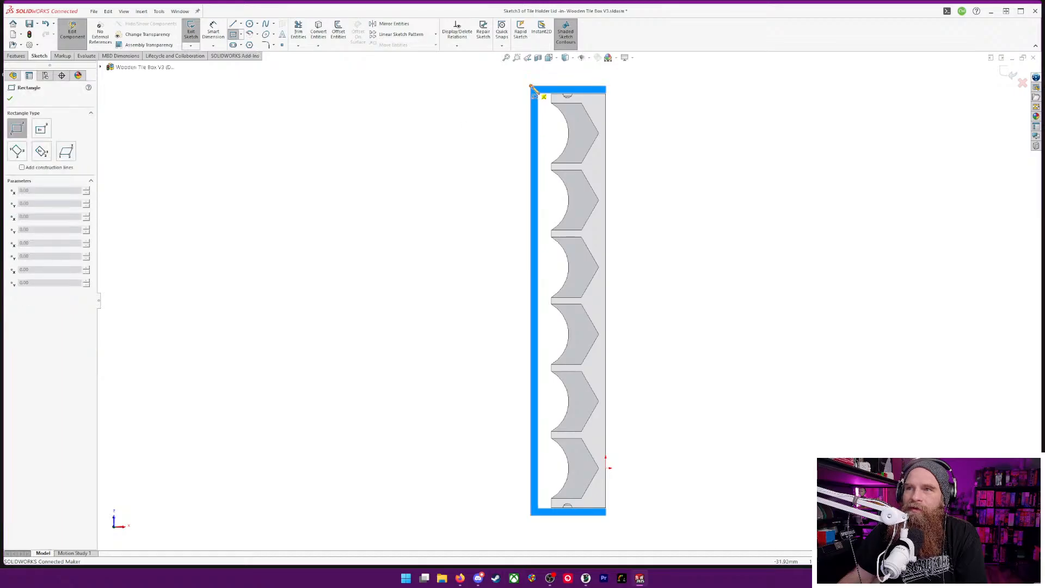
pyautogui.click(532, 87)
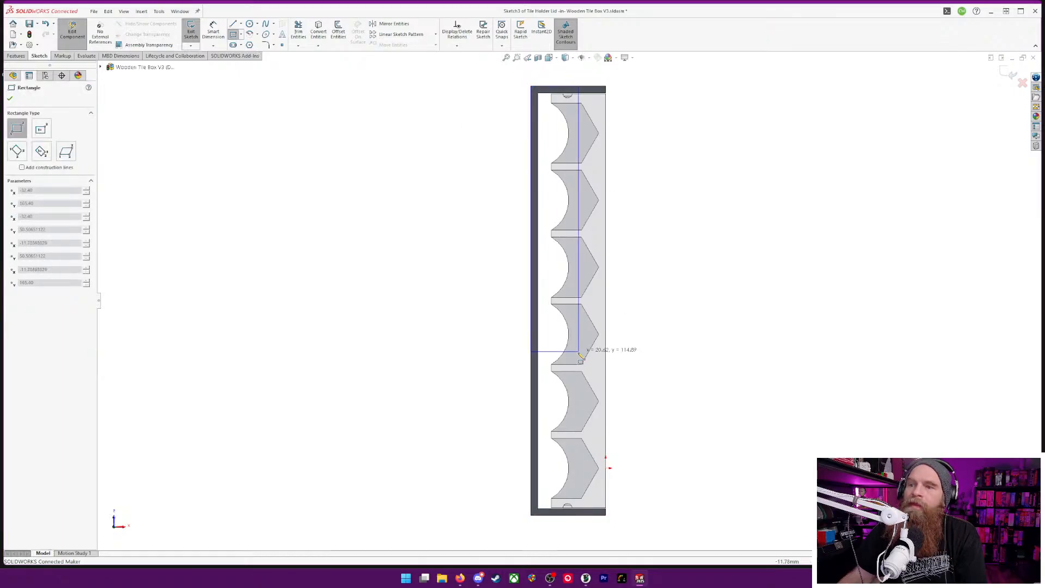
pyautogui.click(605, 515)
pyautogui.click(606, 515)
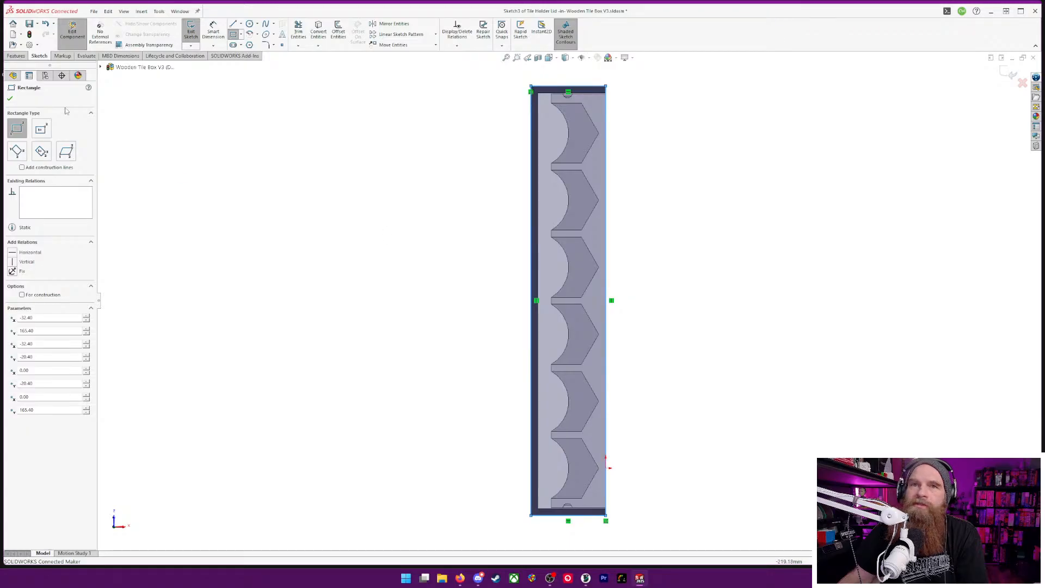
# - Extrude the rectangle 3 mm as a Blind boss merged with the lid, closing its end
pyautogui.click(16, 56)
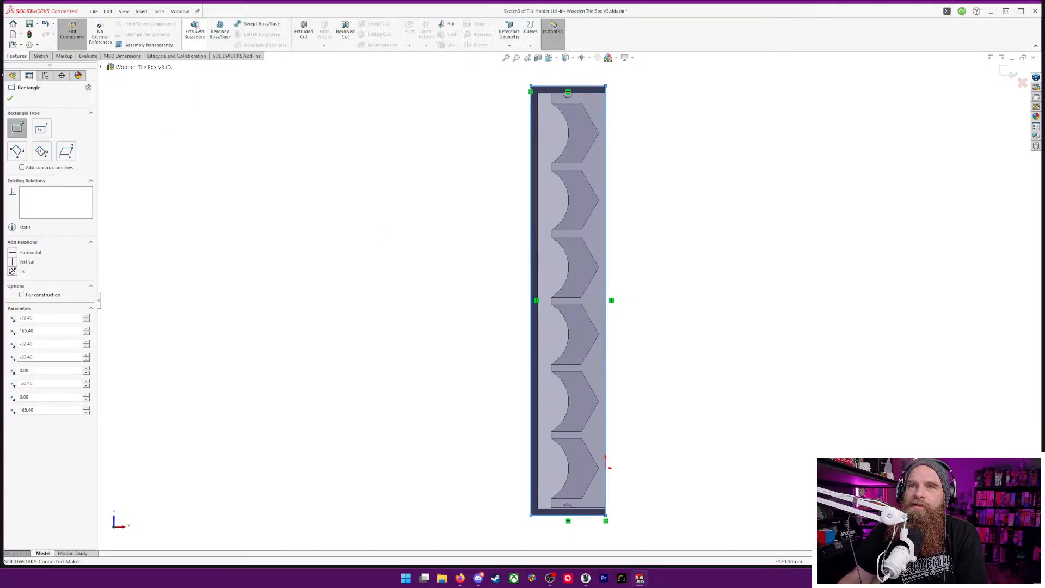
pyautogui.click(194, 31)
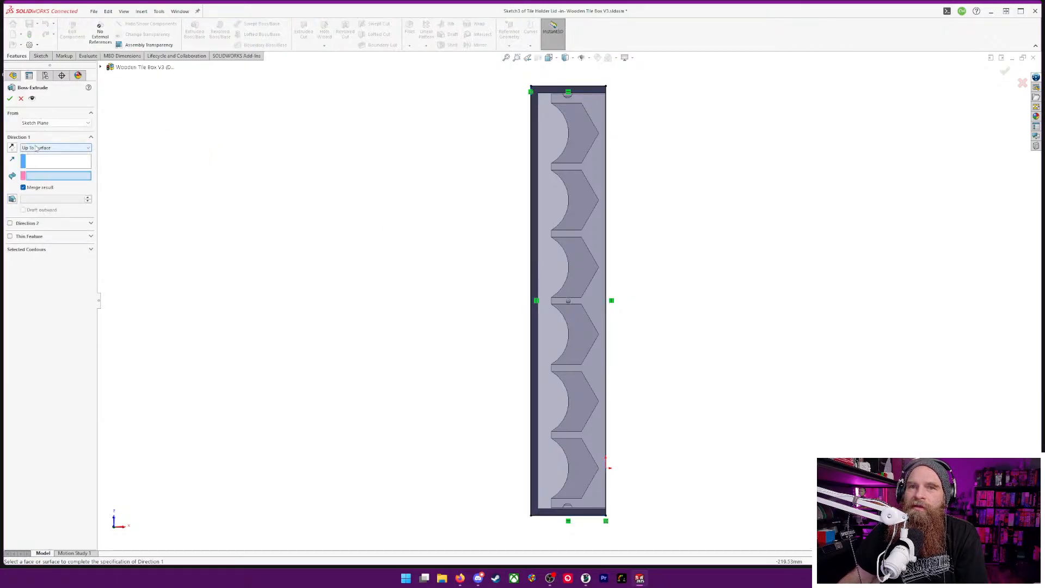
pyautogui.click(55, 148)
pyautogui.click(54, 155)
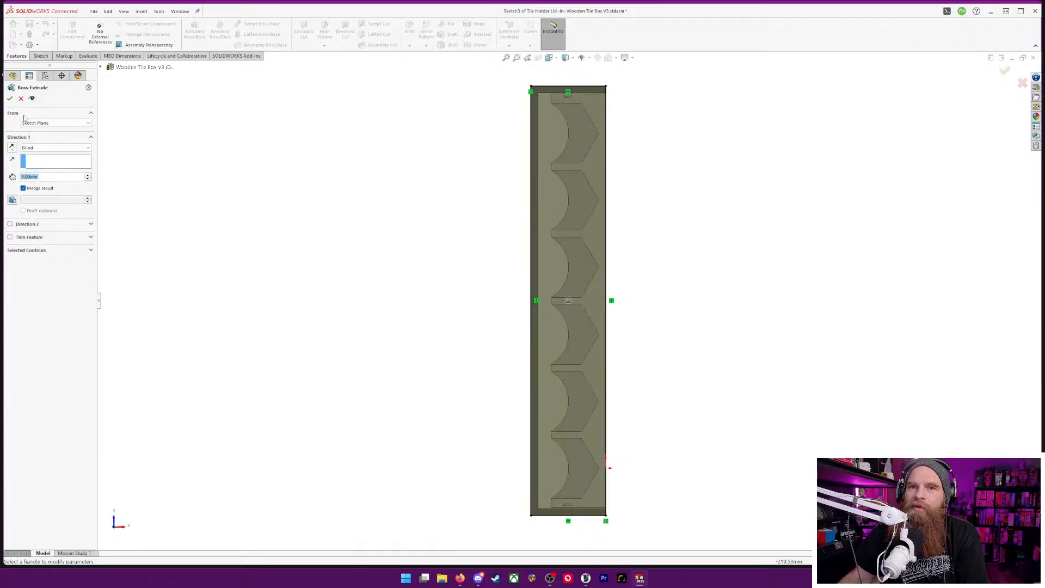
pyautogui.click(10, 98)
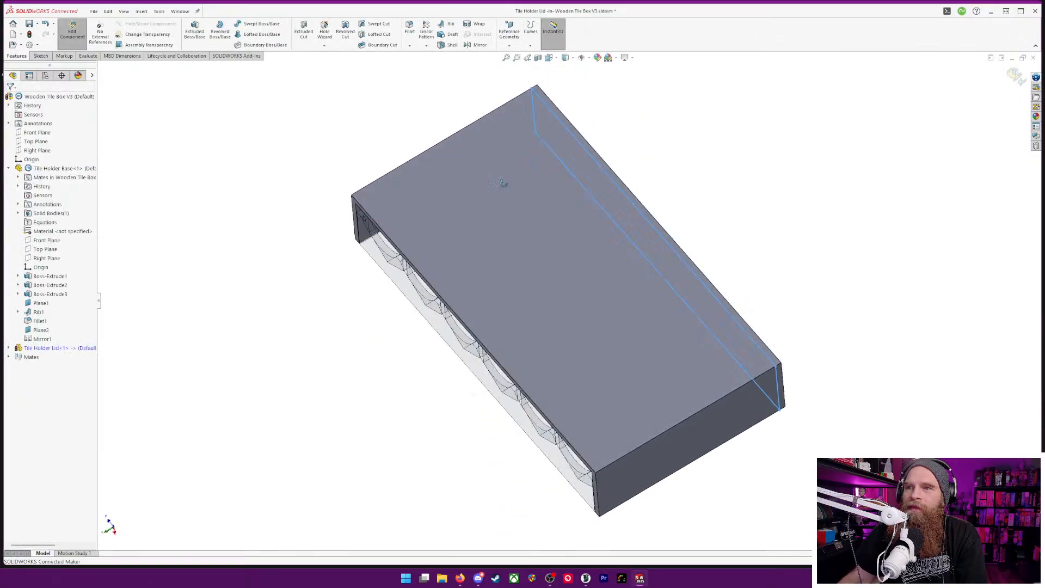
# - Start a sketch on the inner face of the lid's end wall and draw a horizontal centerline from the inner top edge's midpoint
pyautogui.moveTo(444, 352); pyautogui.dragTo(453, 264, button='middle')
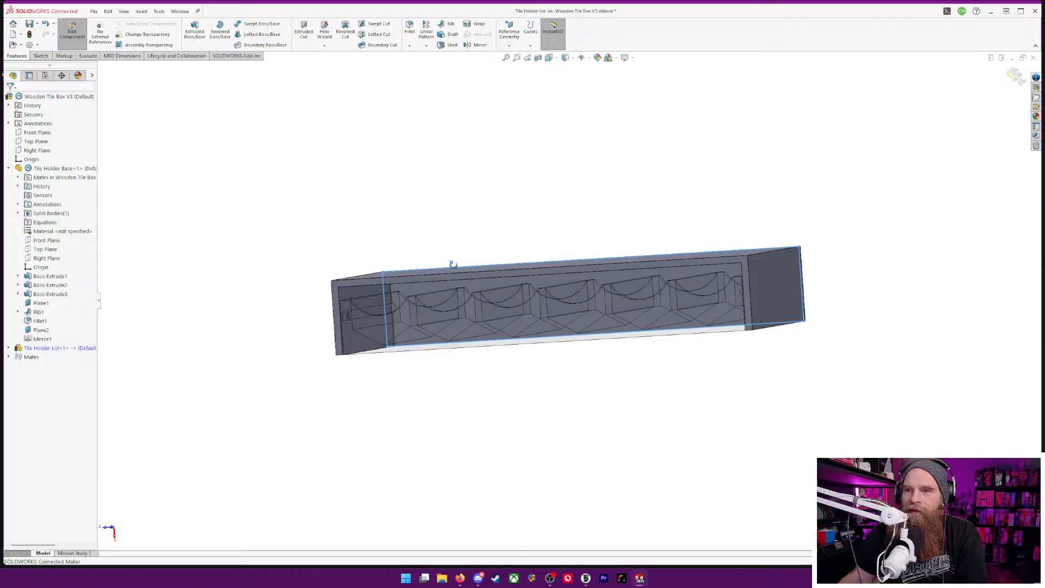
pyautogui.rightClick(412, 289)
pyautogui.click(429, 275)
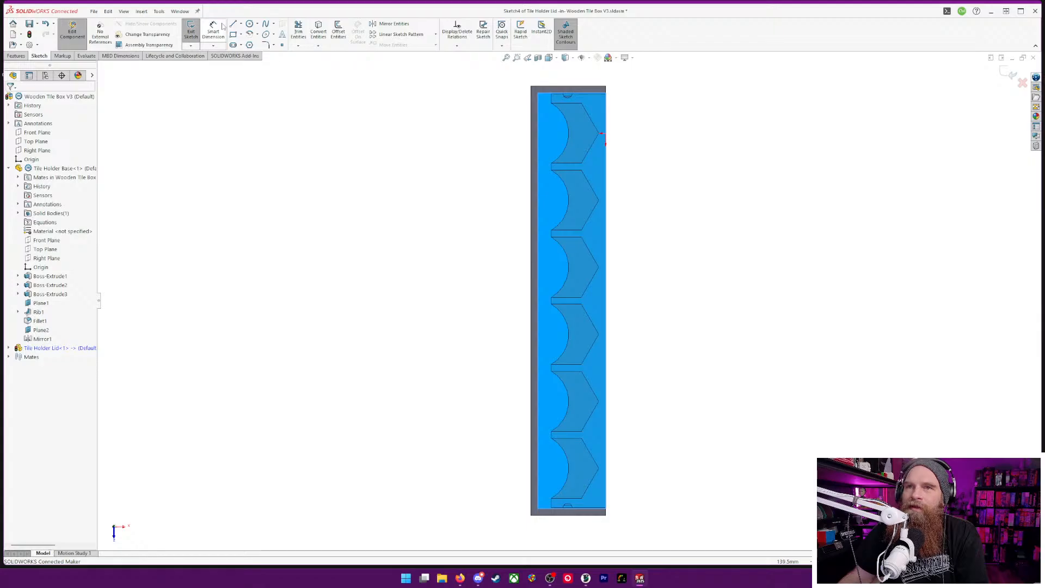
pyautogui.click(240, 25)
pyautogui.click(252, 44)
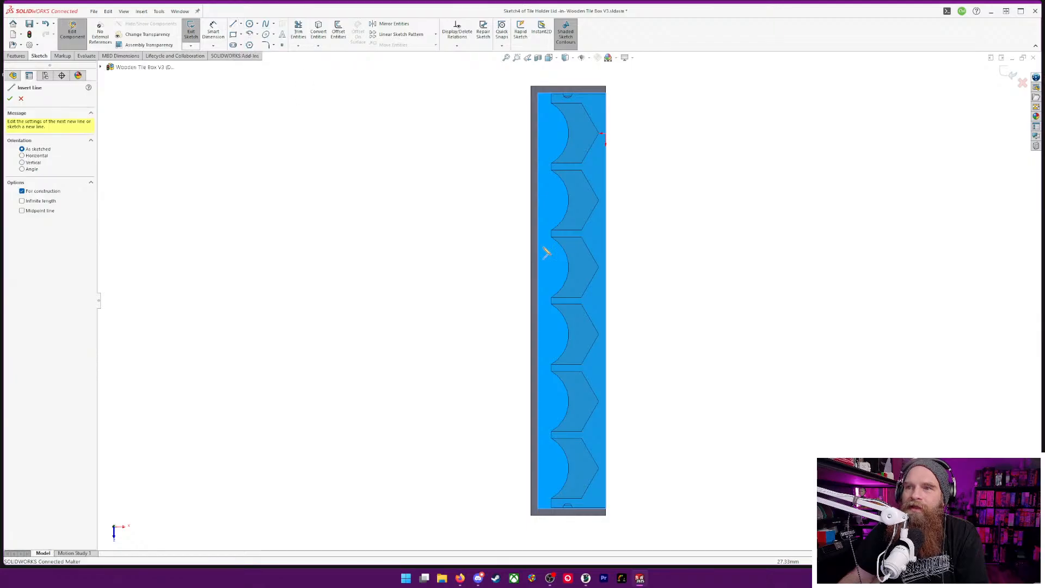
pyautogui.click(538, 300)
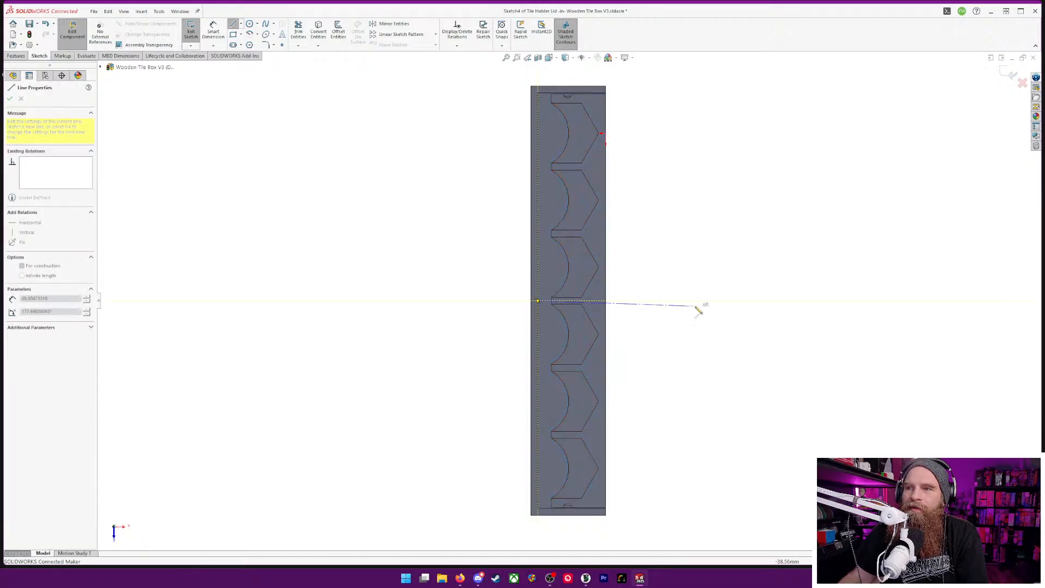
pyautogui.click(697, 301)
pyautogui.press('Escape')
# - Sketch a circle of about 2.8 mm radius around the base's half-round end feature, overlapping the lid's side wall
pyautogui.scroll(-10, 555, 508)
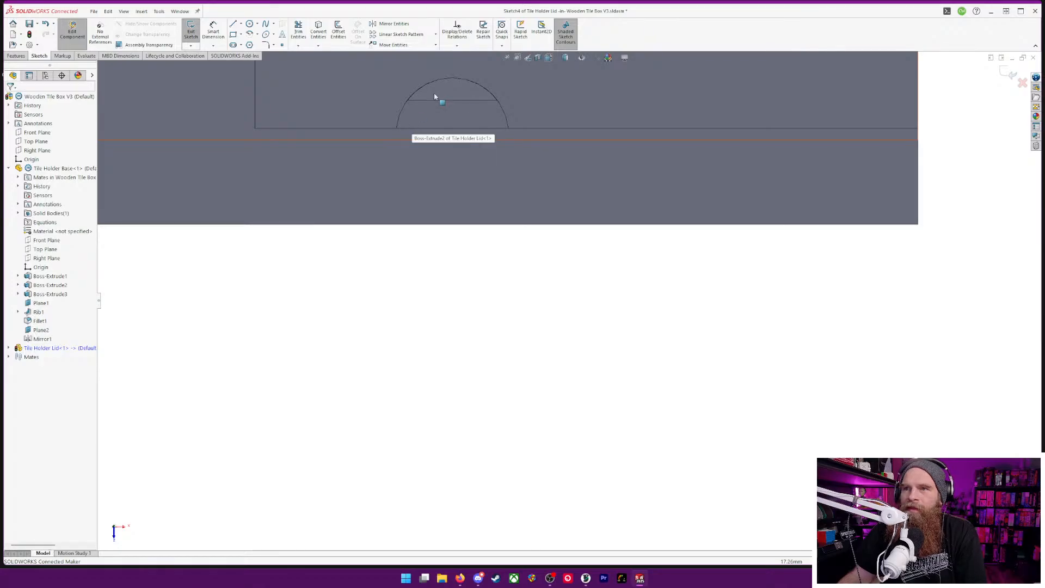
pyautogui.click(248, 25)
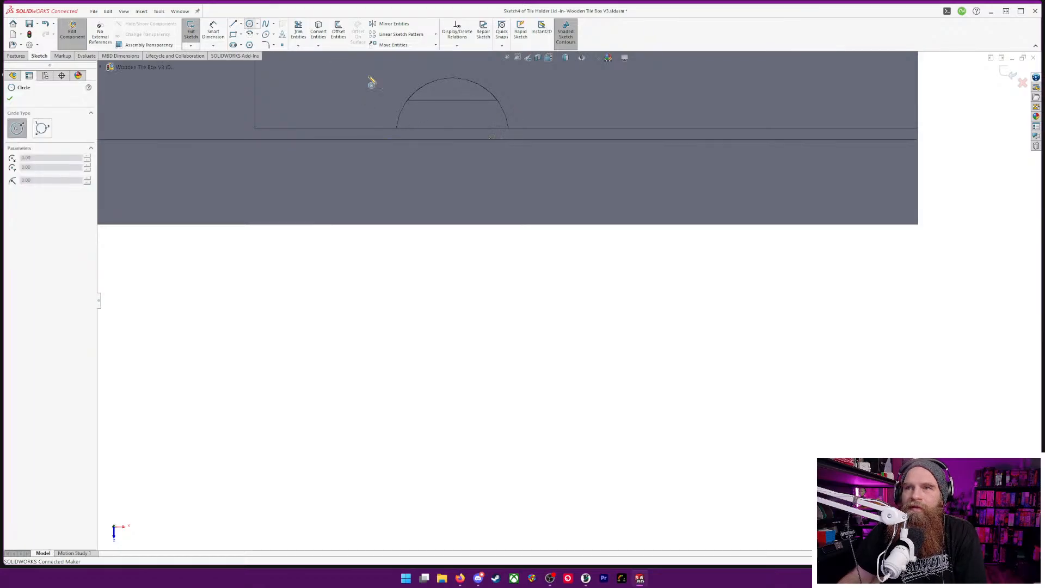
pyautogui.click(450, 117)
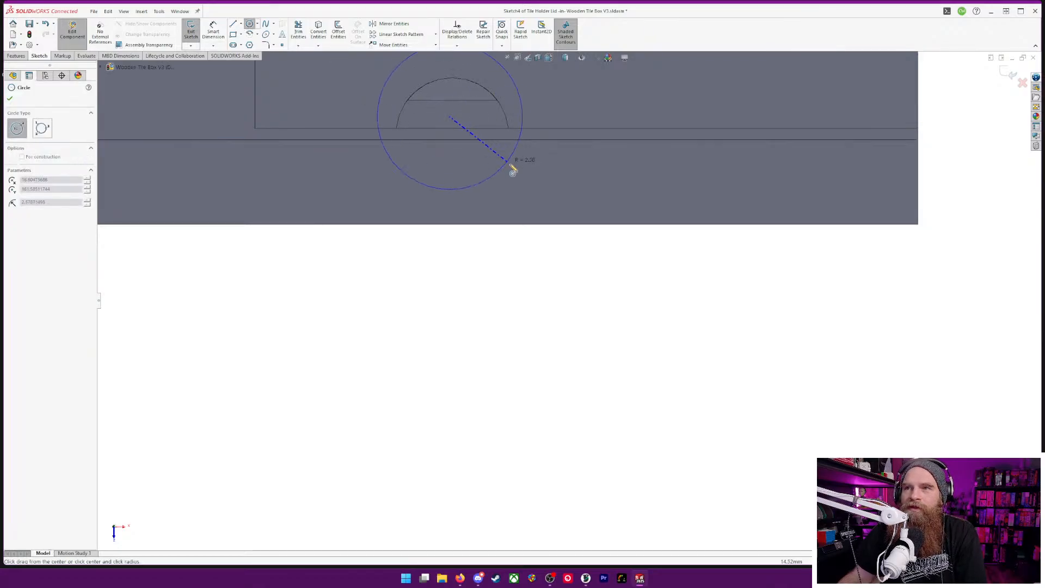
pyautogui.click(512, 168)
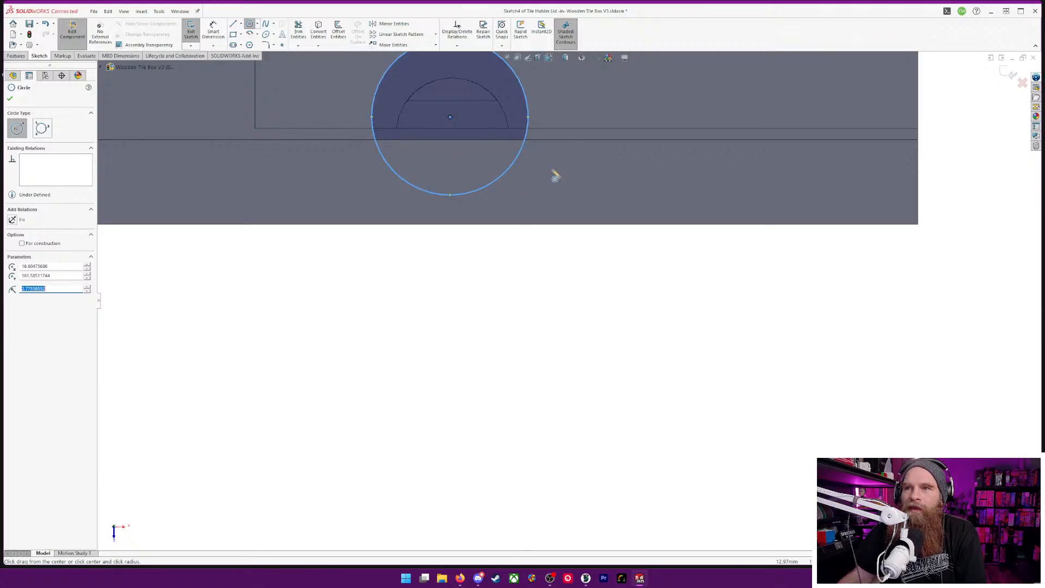
pyautogui.scroll(-1, 555, 176)
pyautogui.click(212, 31)
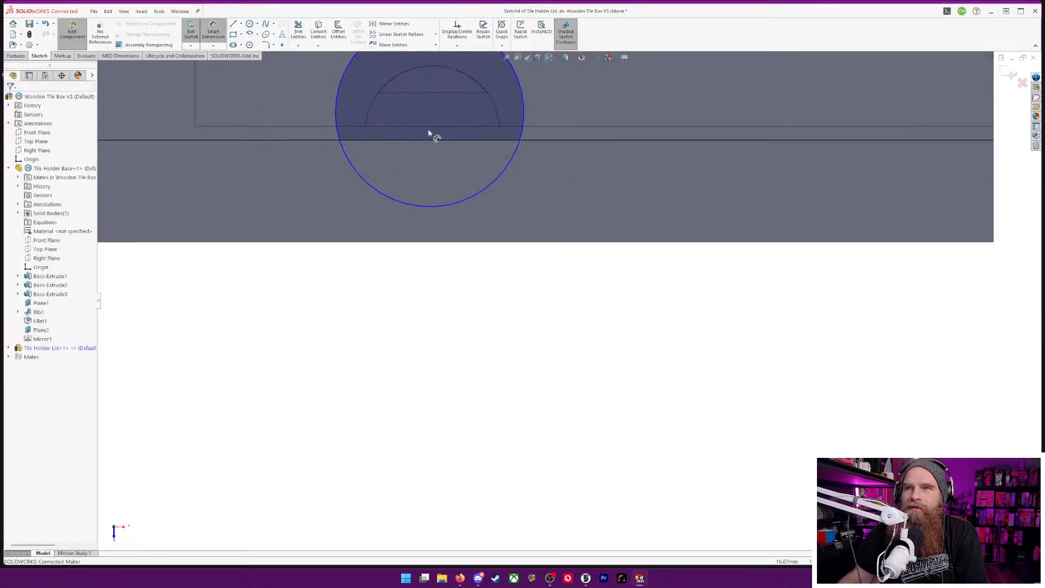
pyautogui.click(431, 113)
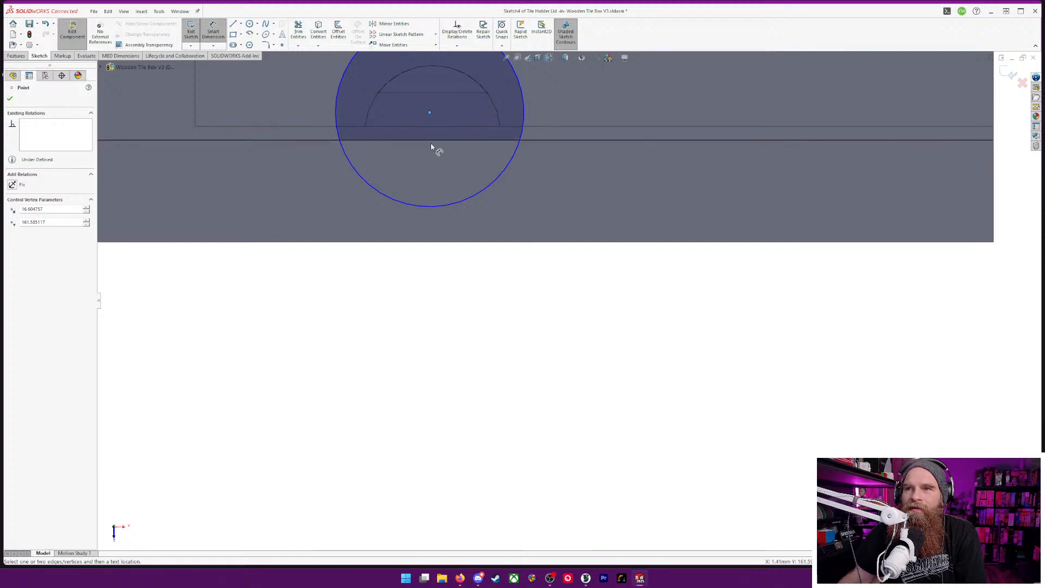
pyautogui.click(432, 140)
pyautogui.click(394, 167)
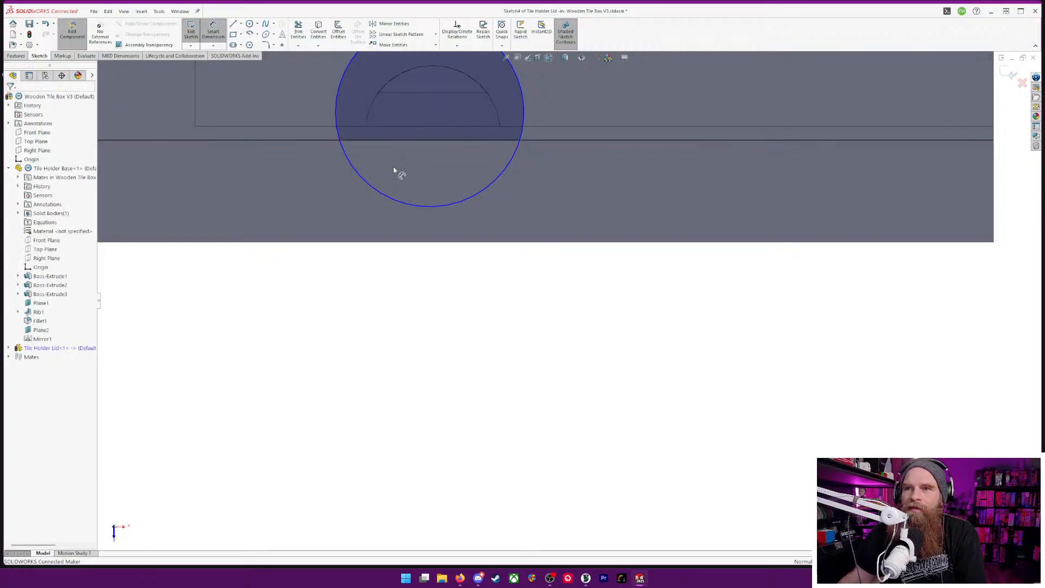
pyautogui.click(429, 112)
pyautogui.click(434, 140)
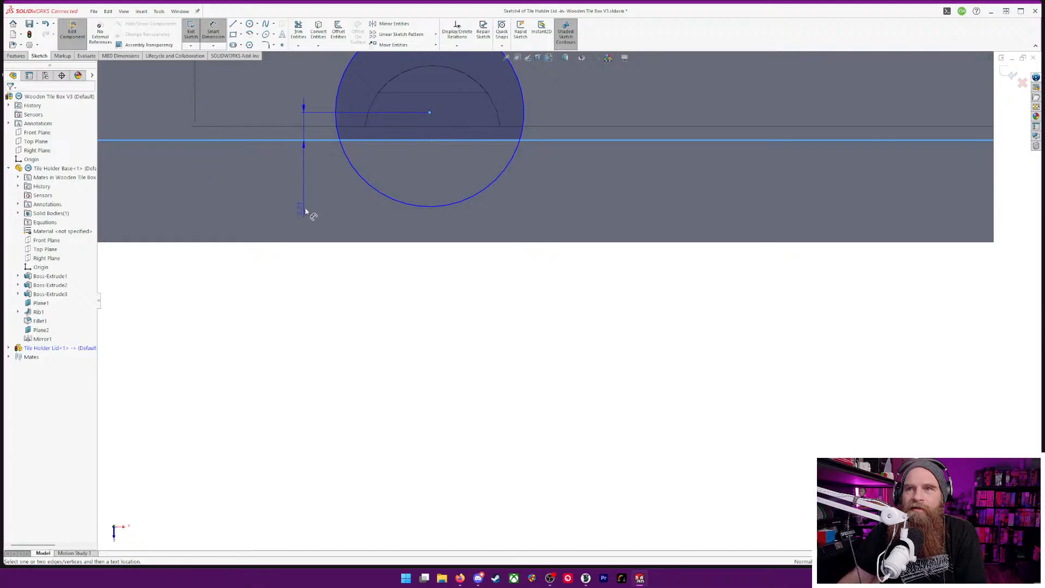
pyautogui.press('Escape')
pyautogui.press('Escape')
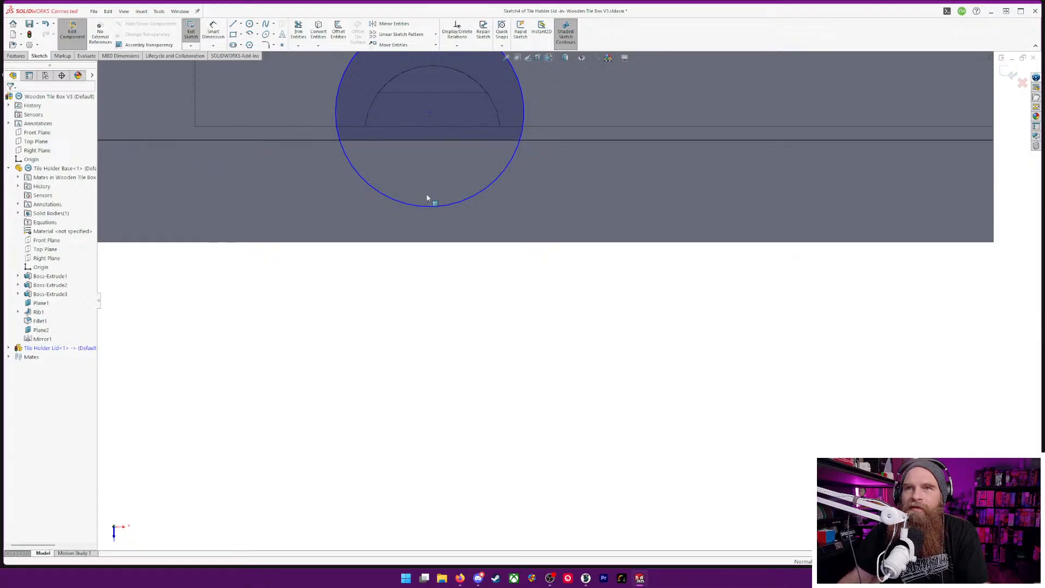
# - Make the circle's centre coincident with the lid's inner side-wall edge
pyautogui.click(430, 112)
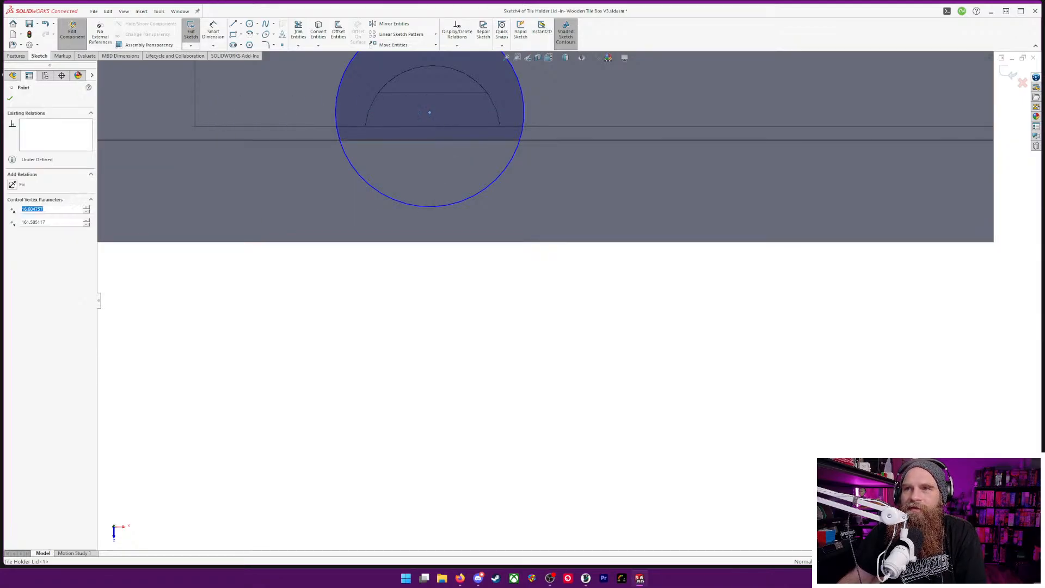
pyautogui.keyDown('ctrl'); pyautogui.click(432, 140); pyautogui.keyUp('ctrl')
pyautogui.click(20, 241)
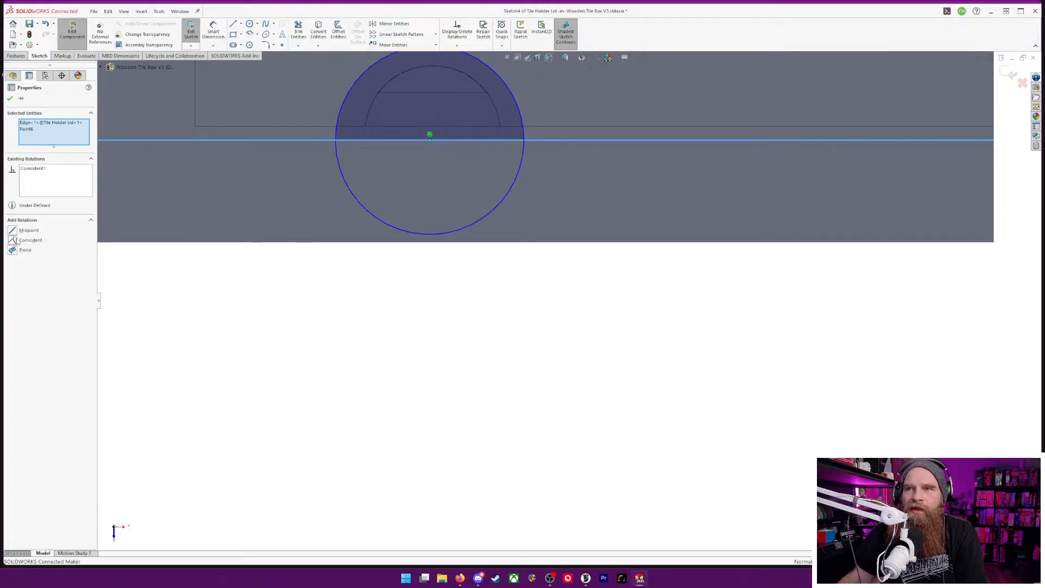
# - Dimension the circle's diameter and set it to 2.5 mm
pyautogui.click(214, 30)
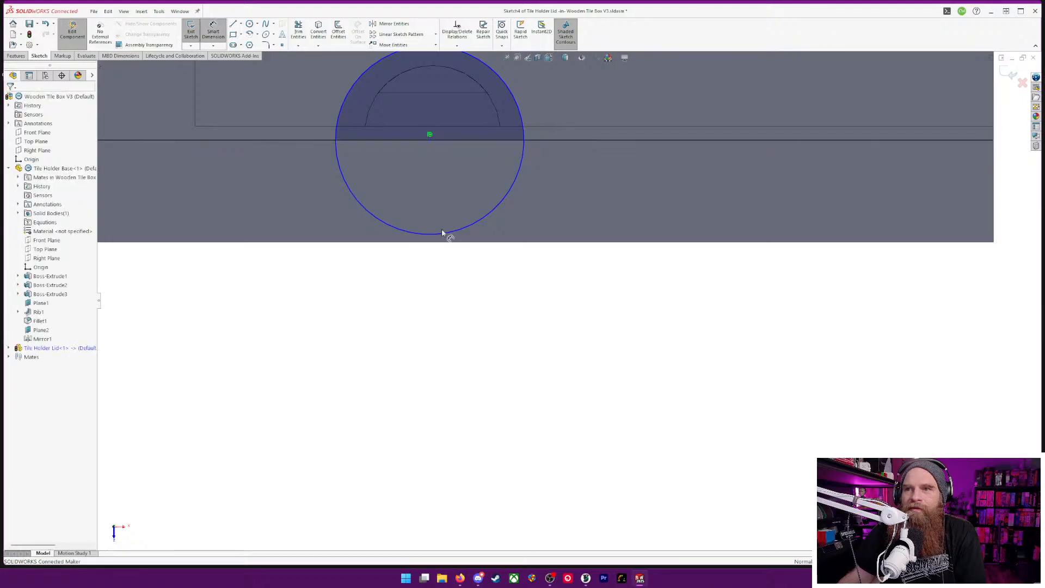
pyautogui.click(435, 240)
pyautogui.click(426, 266)
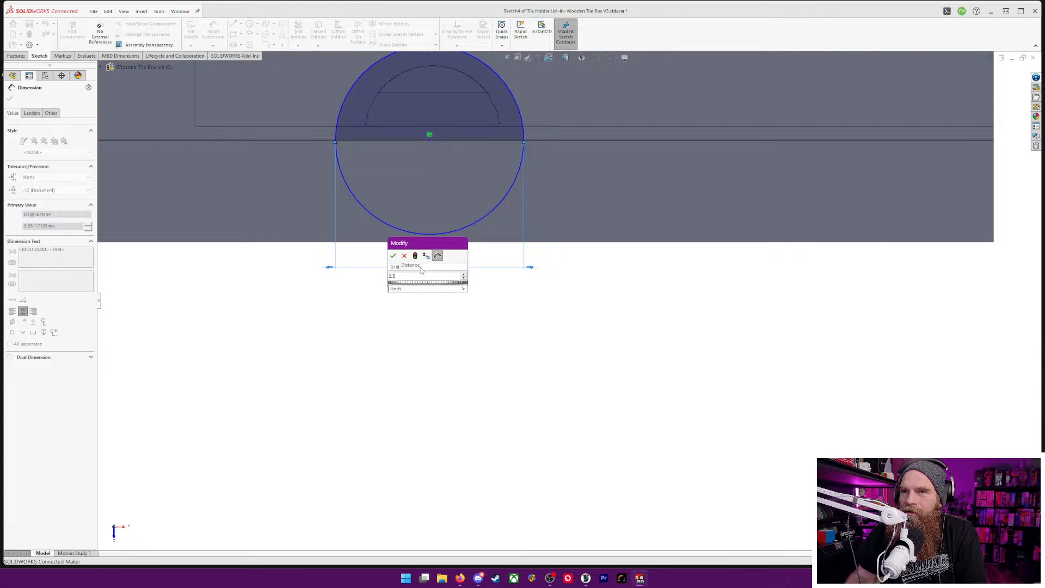
pyautogui.press('Return')
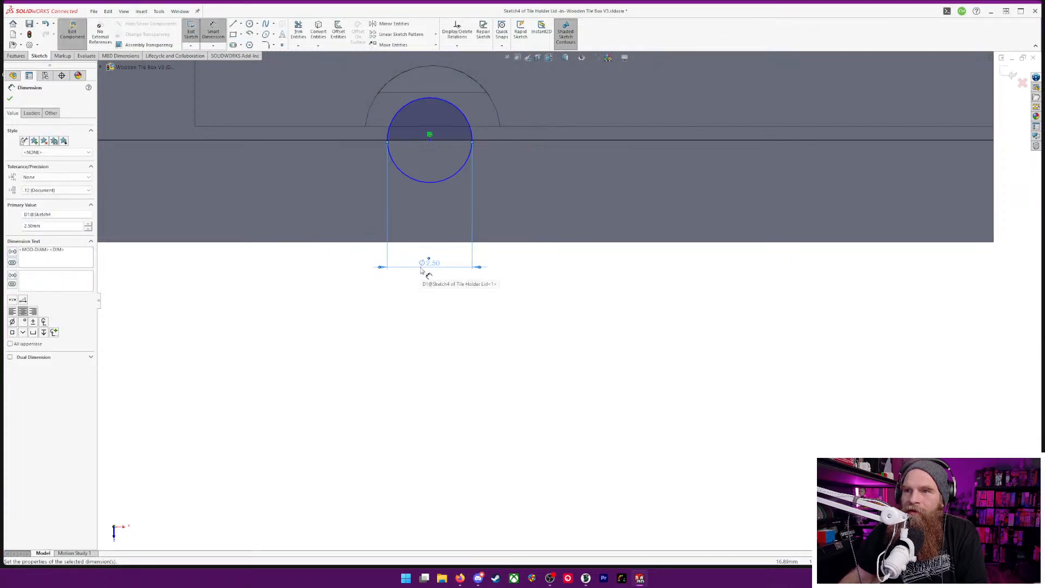
# - Try a diameter of 4 mm for the circle and settle on 3.8 mm
pyautogui.doubleClick(428, 264)
pyautogui.press('Return')
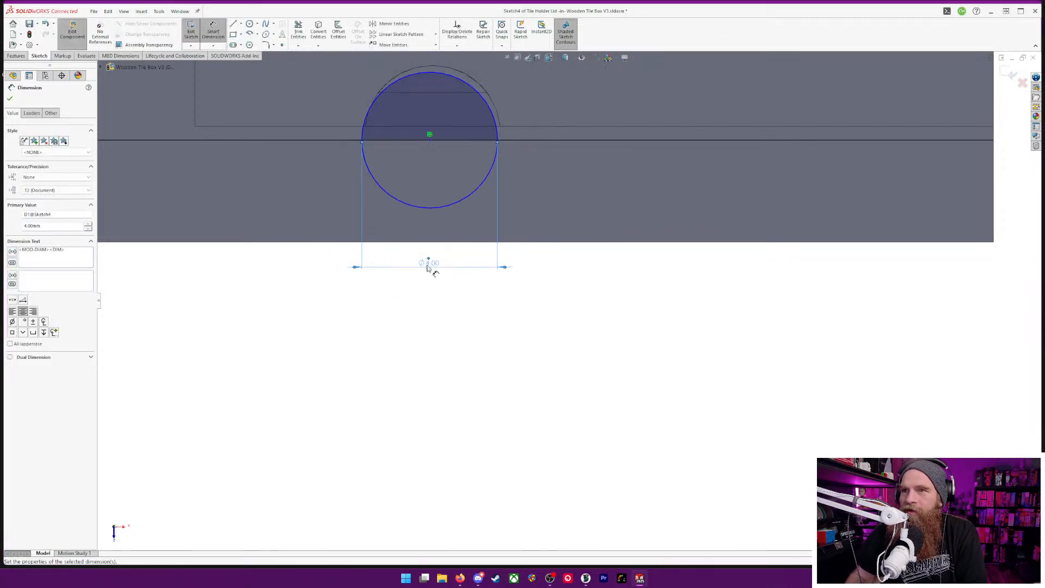
pyautogui.doubleClick(429, 262)
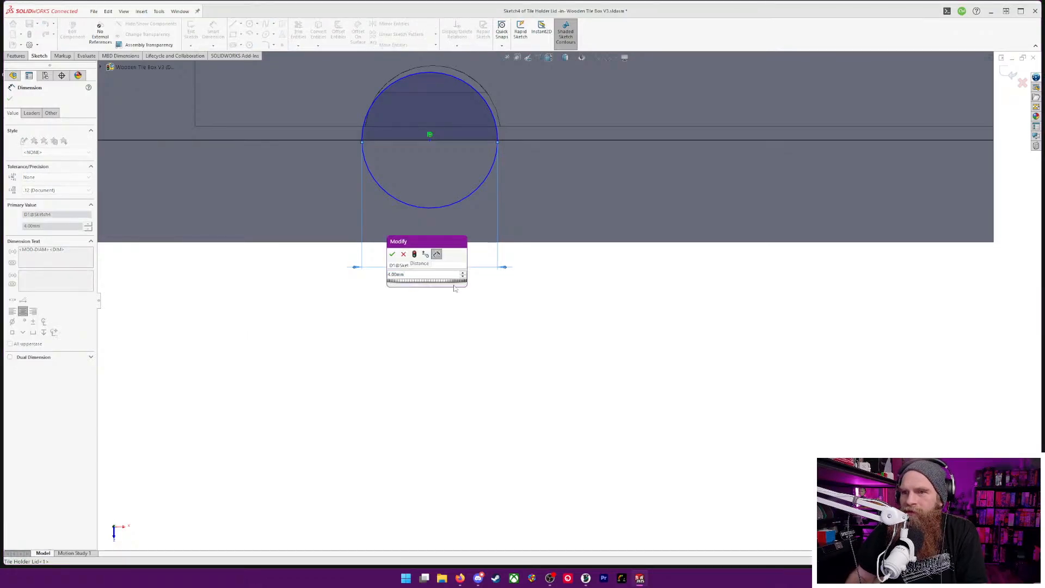
pyautogui.write('3.8')
pyautogui.press('Return')
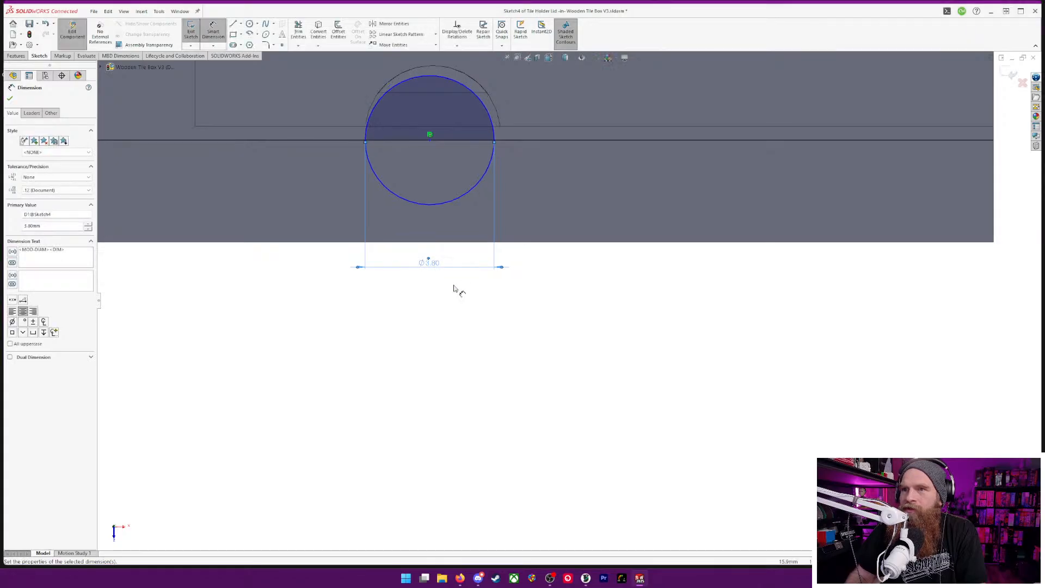
# - Draw a vertical centerline from the top of the base's half-round arc down through the circle, ending near the lid's outer edge
pyautogui.scroll(-3, 579, 183)
pyautogui.scroll(4, 553, 194)
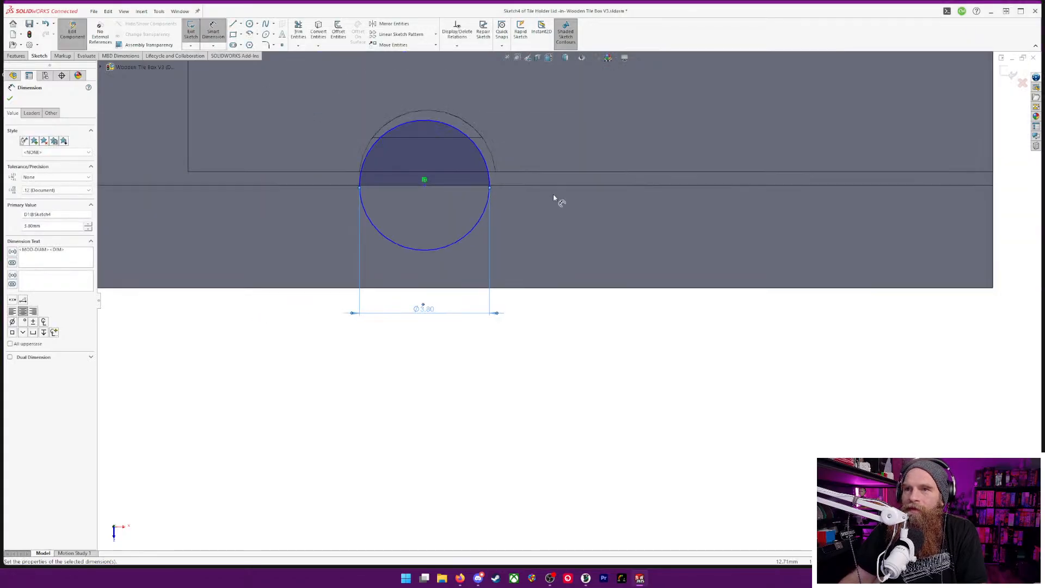
pyautogui.scroll(-4, 543, 183)
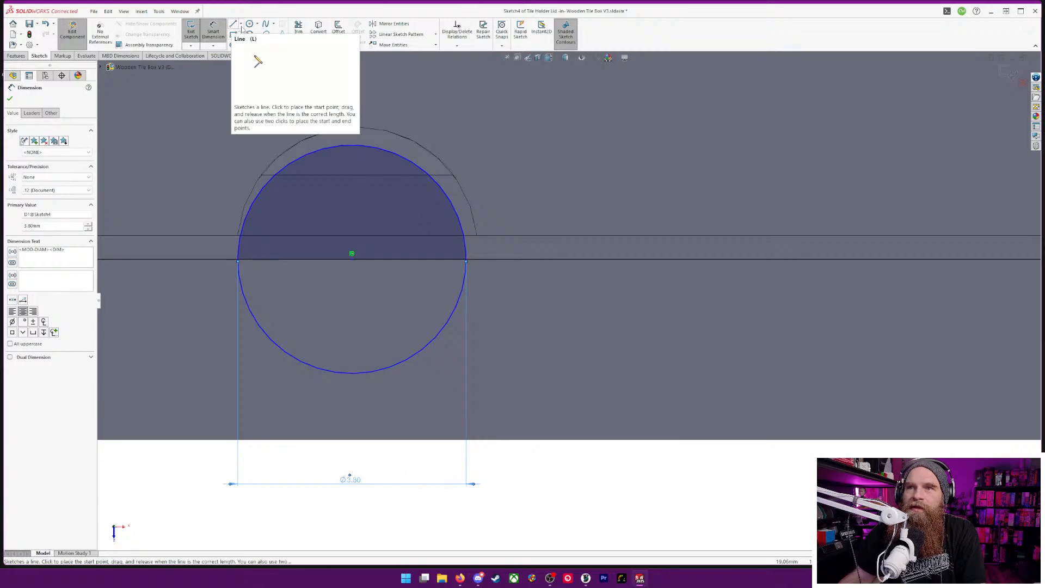
pyautogui.press('s')
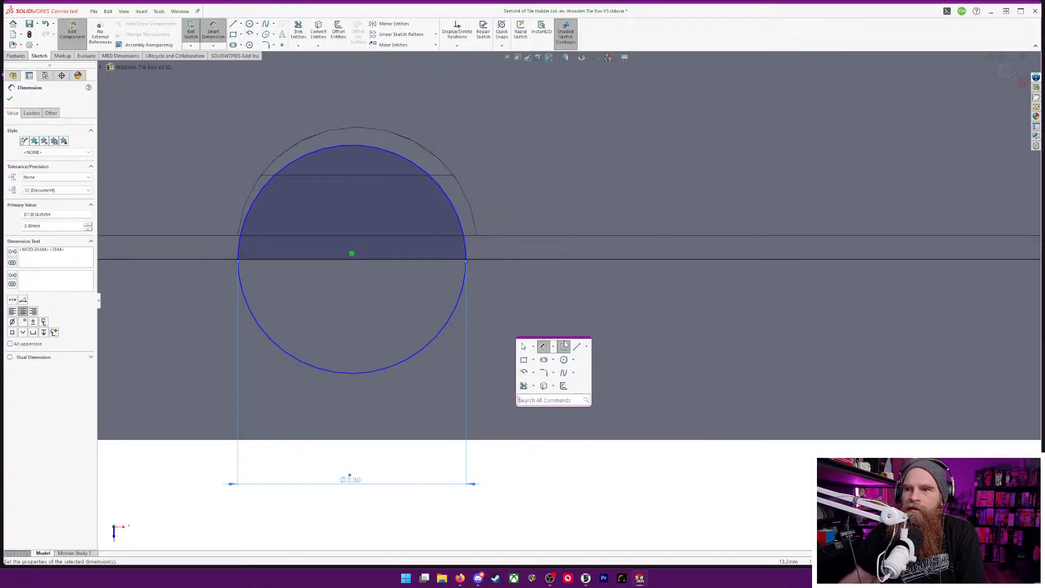
pyautogui.click(587, 348)
pyautogui.click(598, 363)
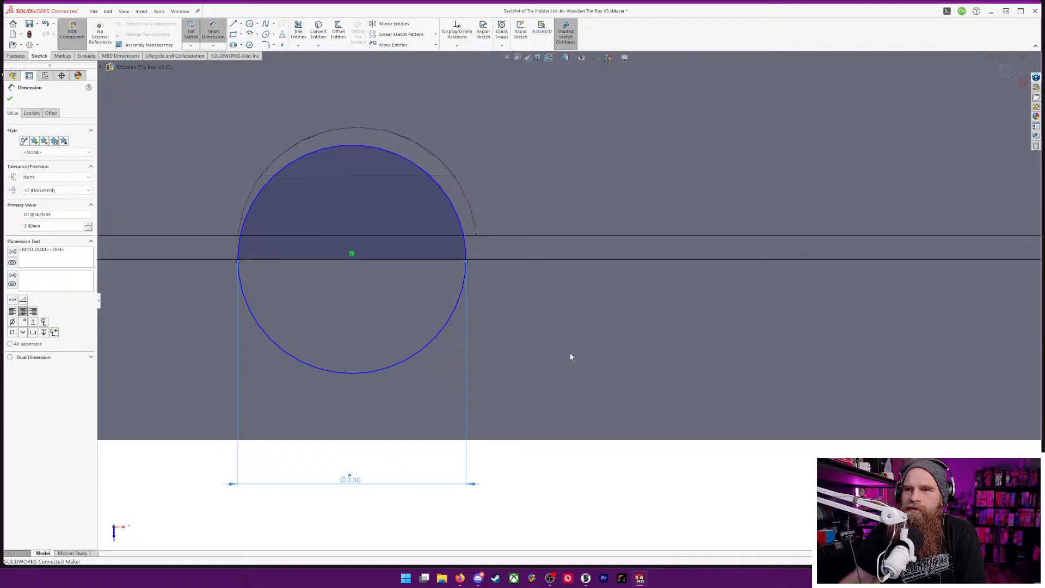
pyautogui.click(357, 127)
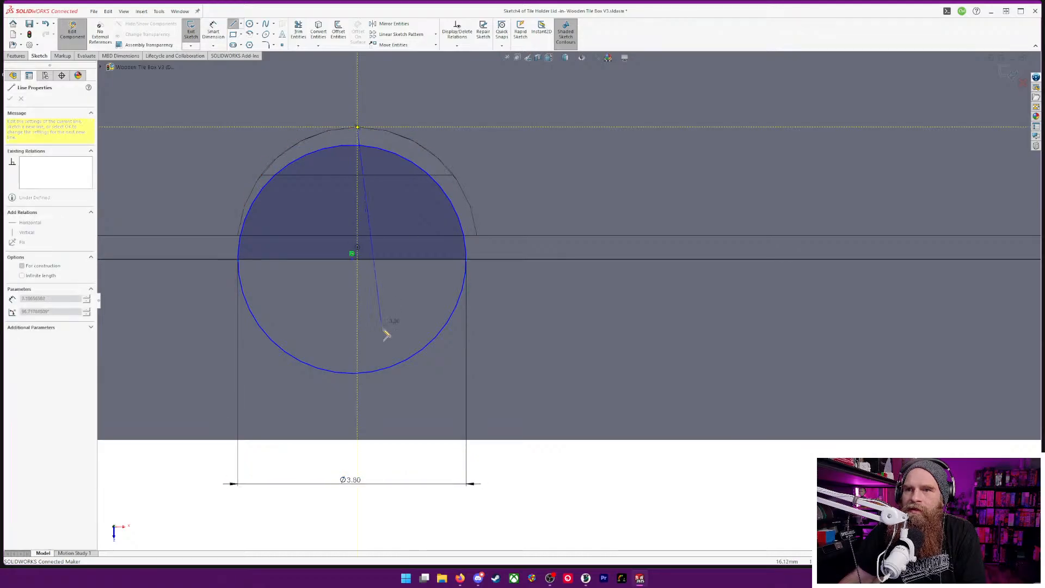
pyautogui.click(358, 437)
pyautogui.press('Escape')
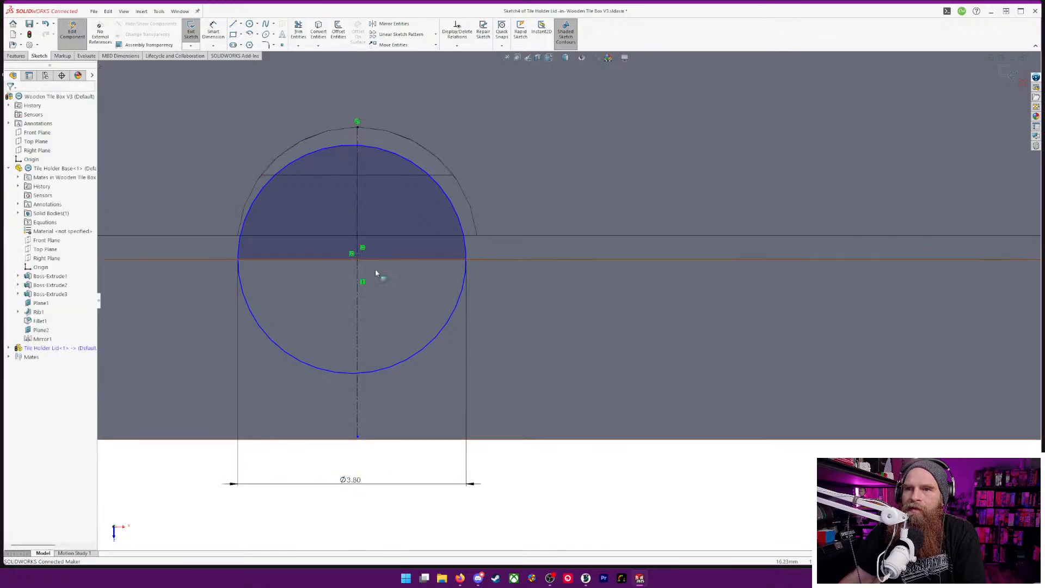
# - Add a Coincident relation between the circle's centre and the vertical centerline
pyautogui.scroll(-3, 327, 163)
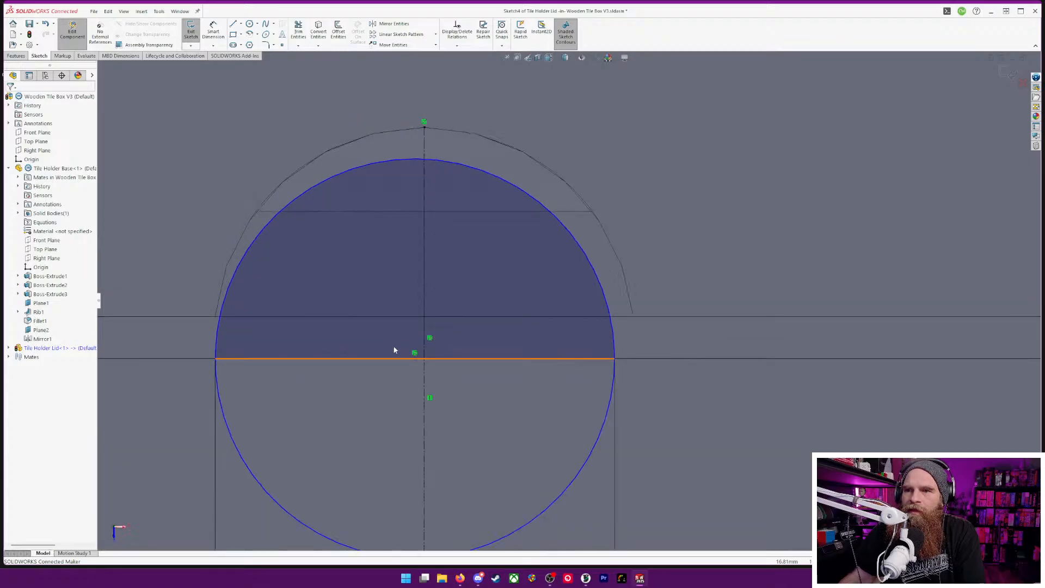
pyautogui.click(411, 297)
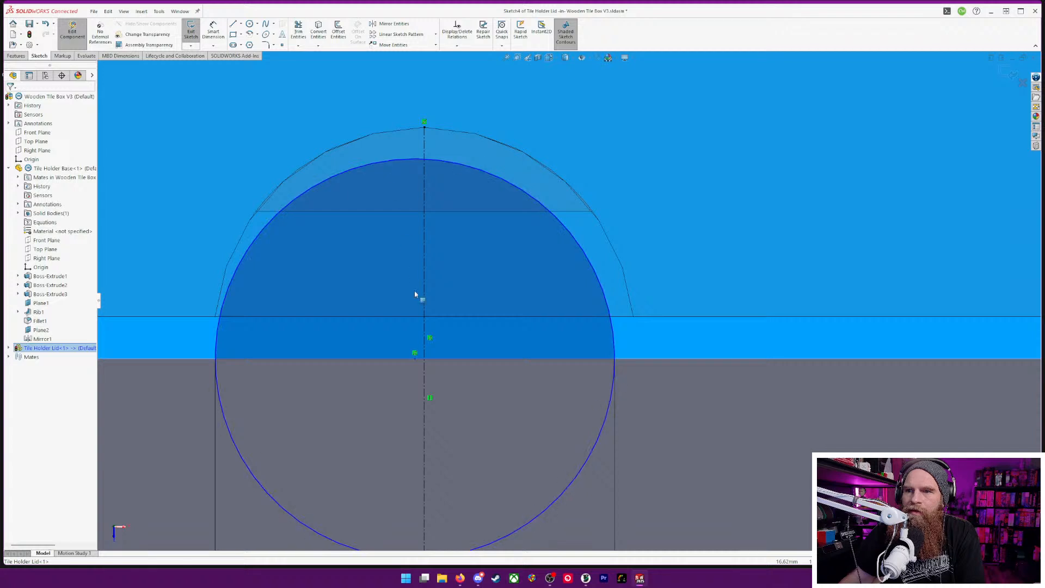
pyautogui.click(416, 360)
pyautogui.keyDown('ctrl'); pyautogui.click(425, 304); pyautogui.keyUp('ctrl')
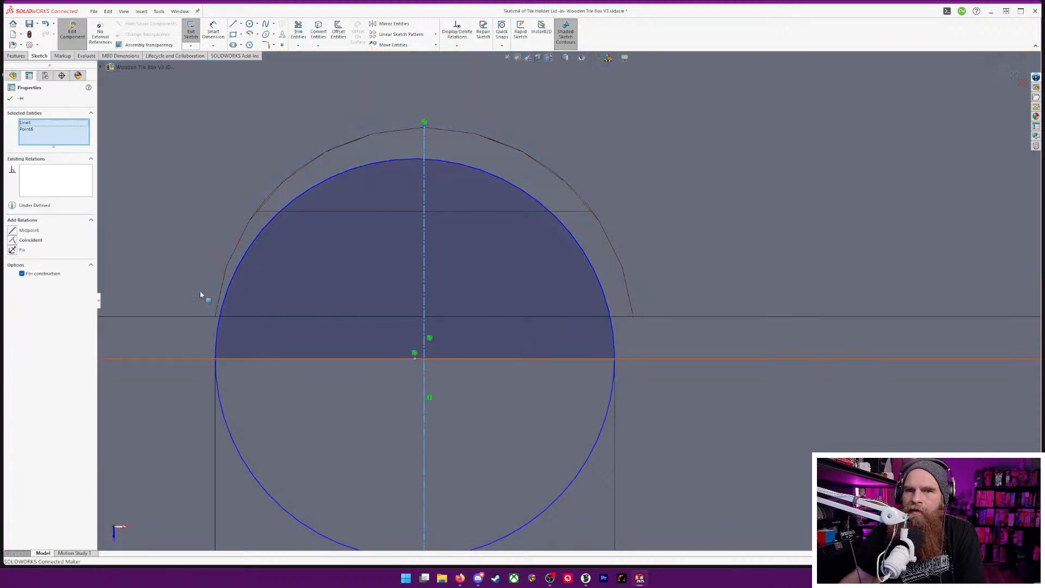
pyautogui.click(14, 242)
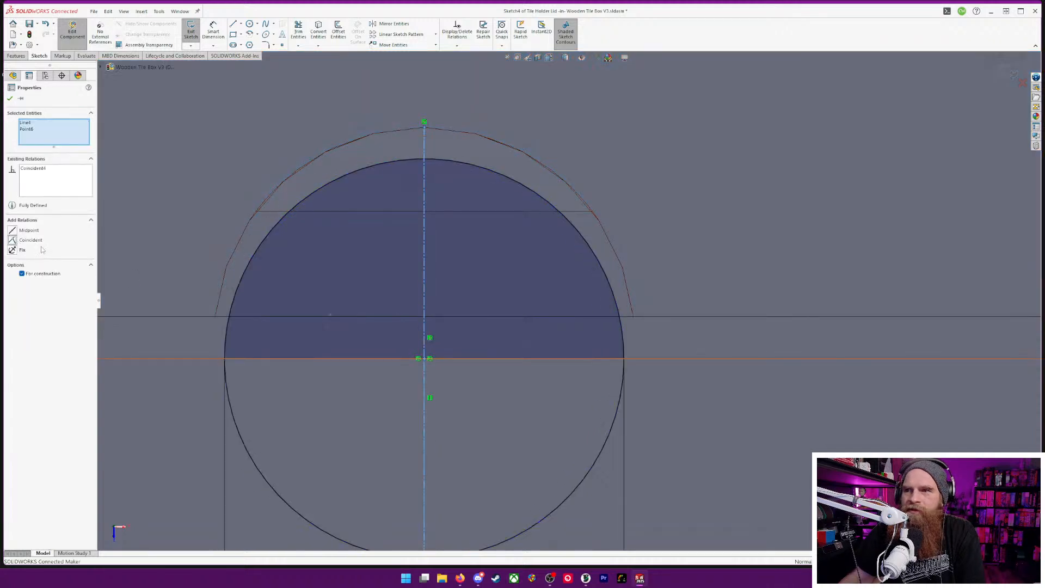
# - Examine from several angles how the sketched circle lines up with the base's half-round feature and the lid's walls
pyautogui.scroll(1, 472, 255)
pyautogui.scroll(-6, 472, 255)
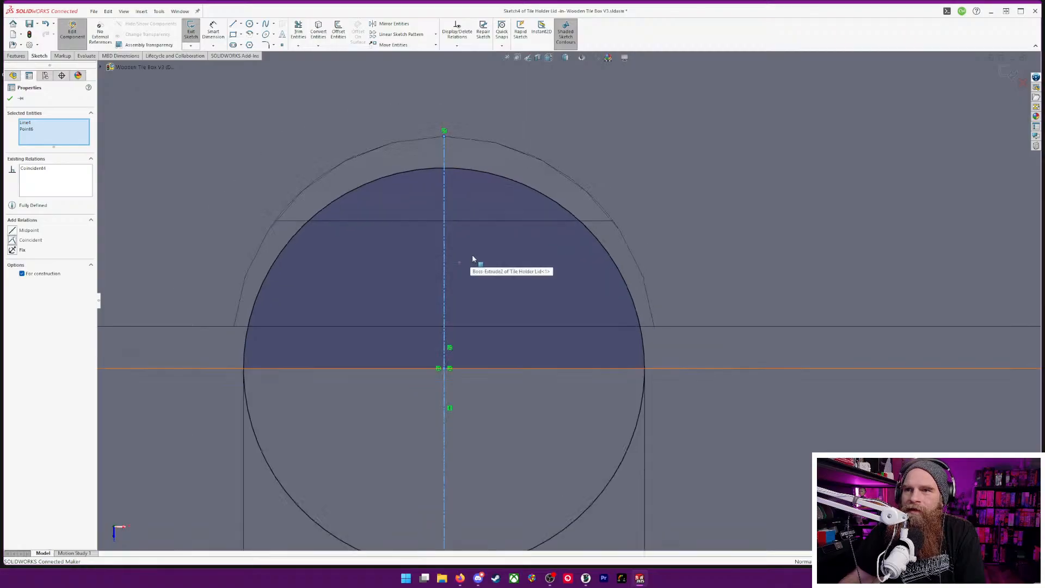
pyautogui.moveTo(332, 508)
pyautogui.mouseDown(button='middle')
pyautogui.moveTo(335, 487)
pyautogui.moveTo(324, 501)
pyautogui.moveTo(331, 523)
pyautogui.moveTo(327, 501)
pyautogui.mouseUp(button='middle')
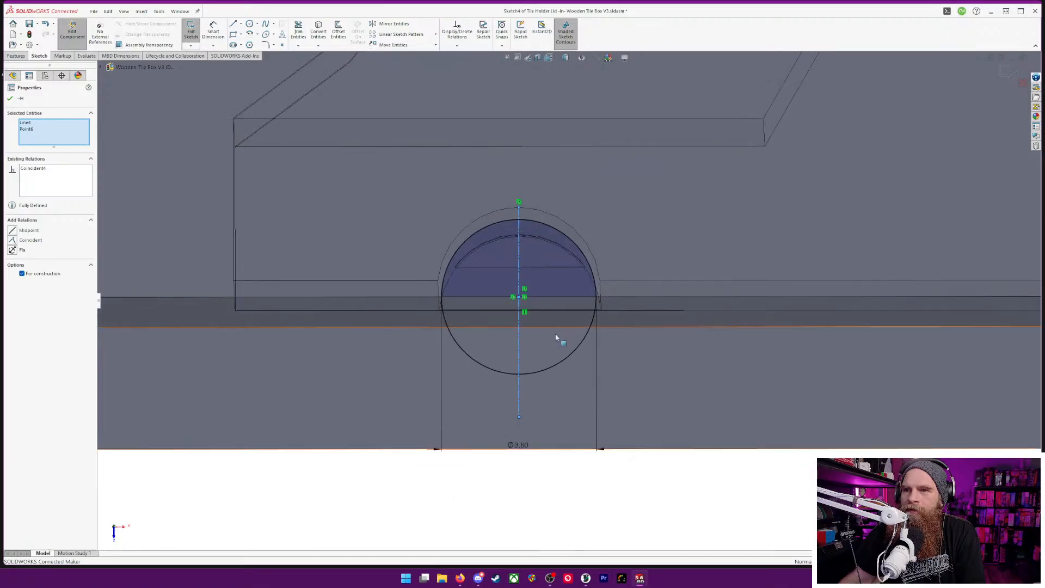
pyautogui.scroll(-3, 555, 329)
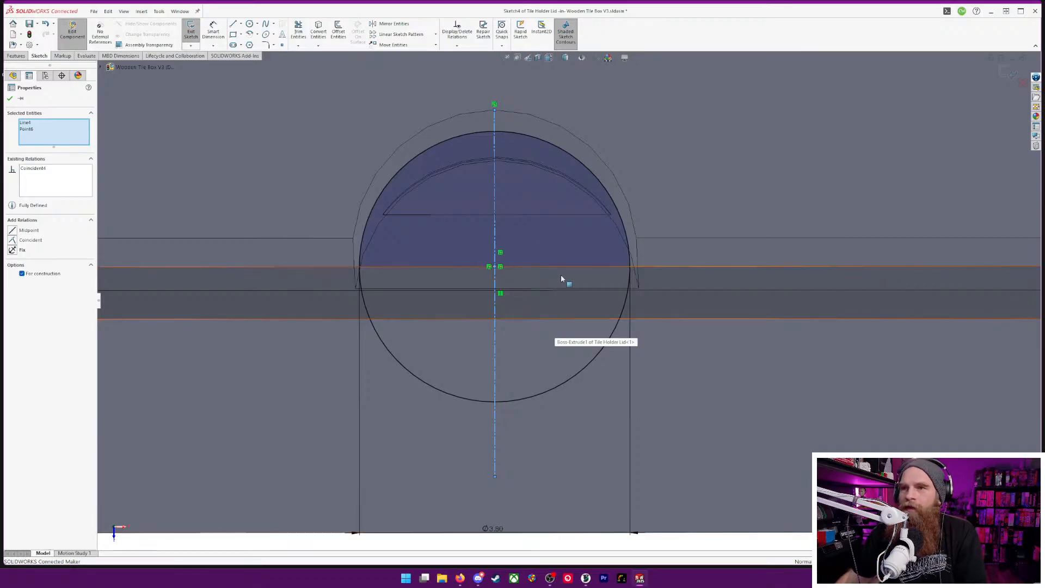
pyautogui.scroll(-5, 561, 277)
pyautogui.scroll(12, 563, 283)
pyautogui.moveTo(573, 399)
pyautogui.mouseDown(button='middle')
pyautogui.moveTo(580, 412)
pyautogui.moveTo(573, 399)
pyautogui.mouseUp(button='middle')
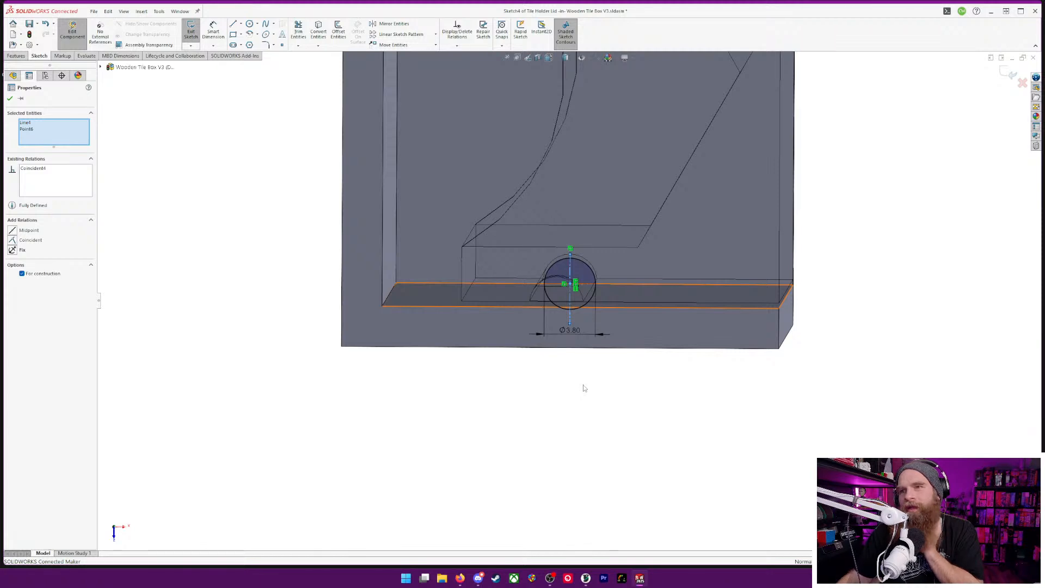
pyautogui.scroll(6, 596, 330)
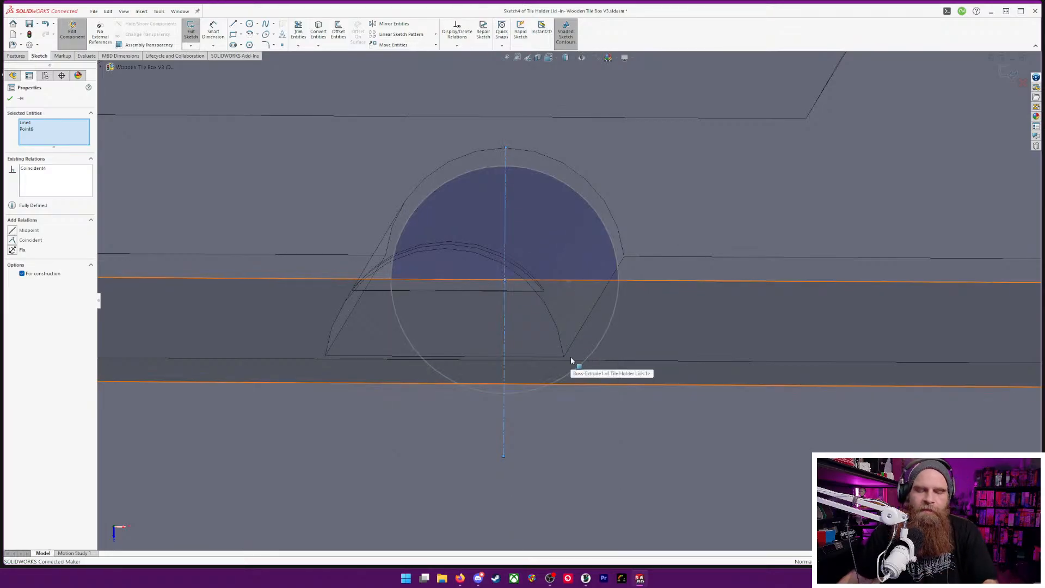
pyautogui.scroll(1, 611, 347)
pyautogui.scroll(3, 612, 351)
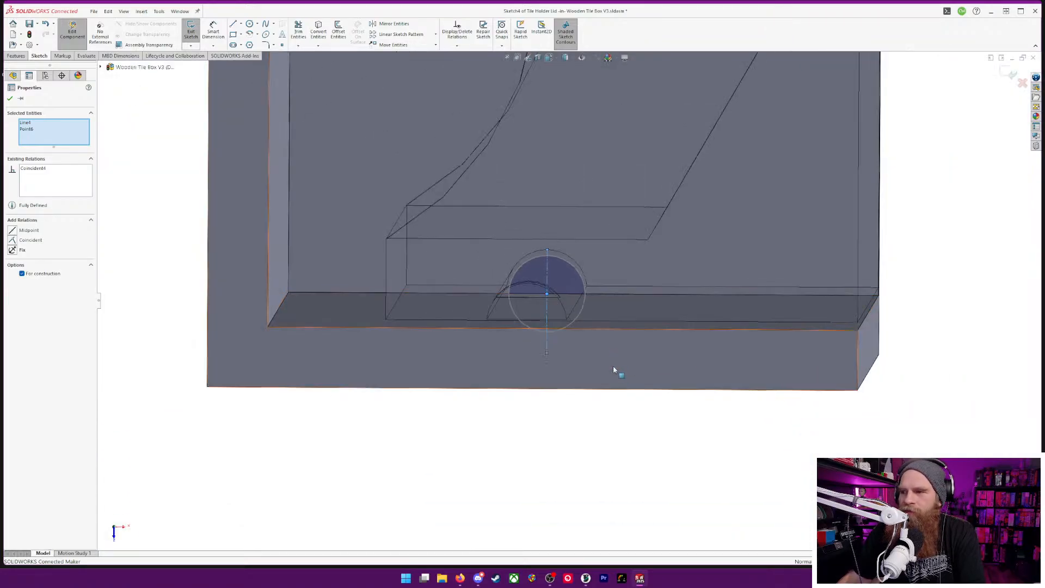
pyautogui.moveTo(651, 401); pyautogui.dragTo(649, 397, button='middle')
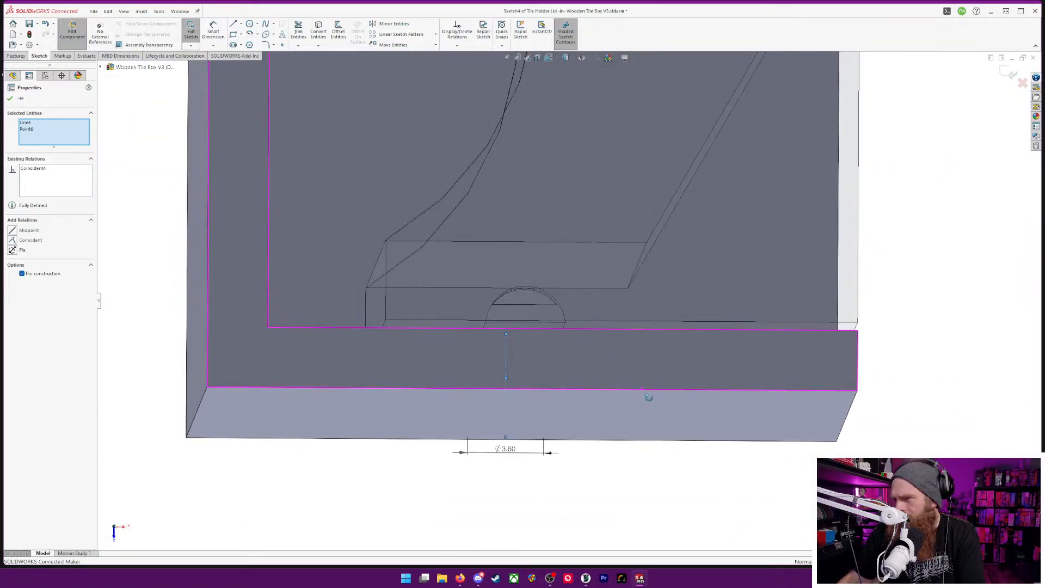
# - Save the assembly without rebuilding it
pyautogui.hotkey('ctrl', 's')
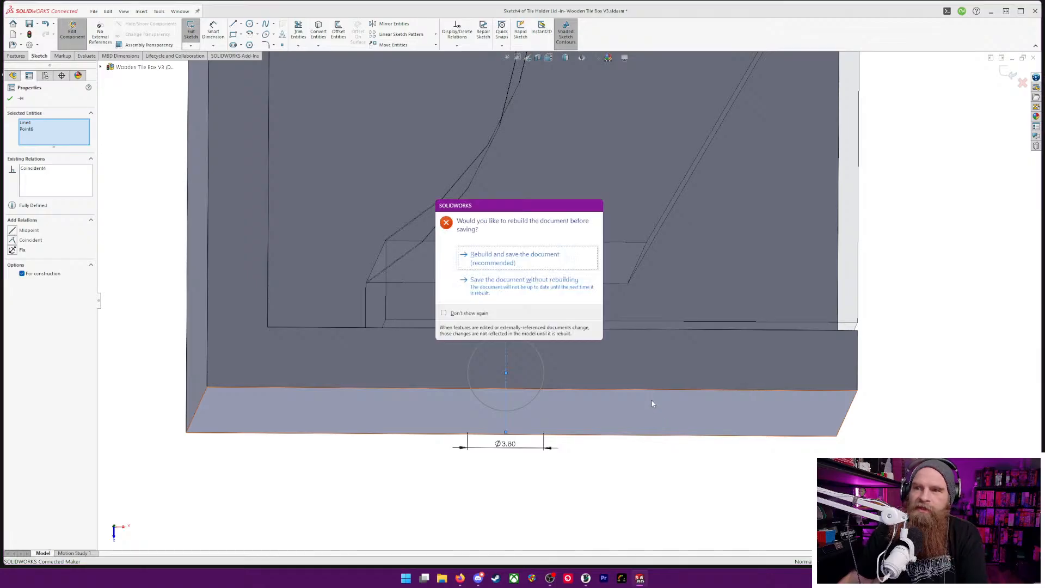
pyautogui.click(505, 285)
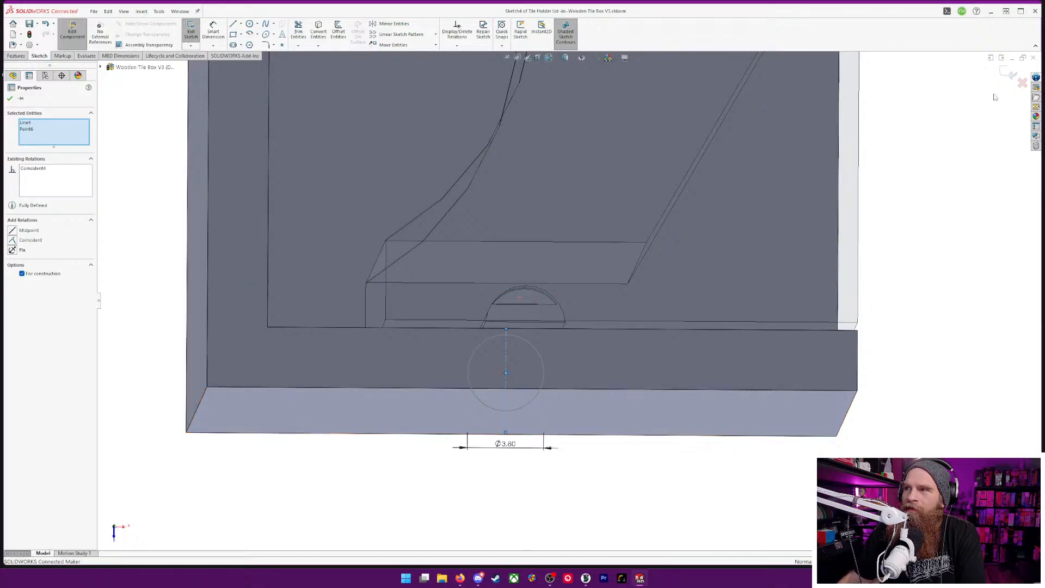
# - Start a boss extrusion of the 3.8 mm circle on the lid with the Up To Surface end condition
pyautogui.moveTo(599, 345)
pyautogui.mouseDown(button='middle')
pyautogui.moveTo(607, 432)
pyautogui.moveTo(596, 363)
pyautogui.moveTo(544, 380)
pyautogui.mouseUp(button='middle')
pyautogui.scroll(-5, 530, 381)
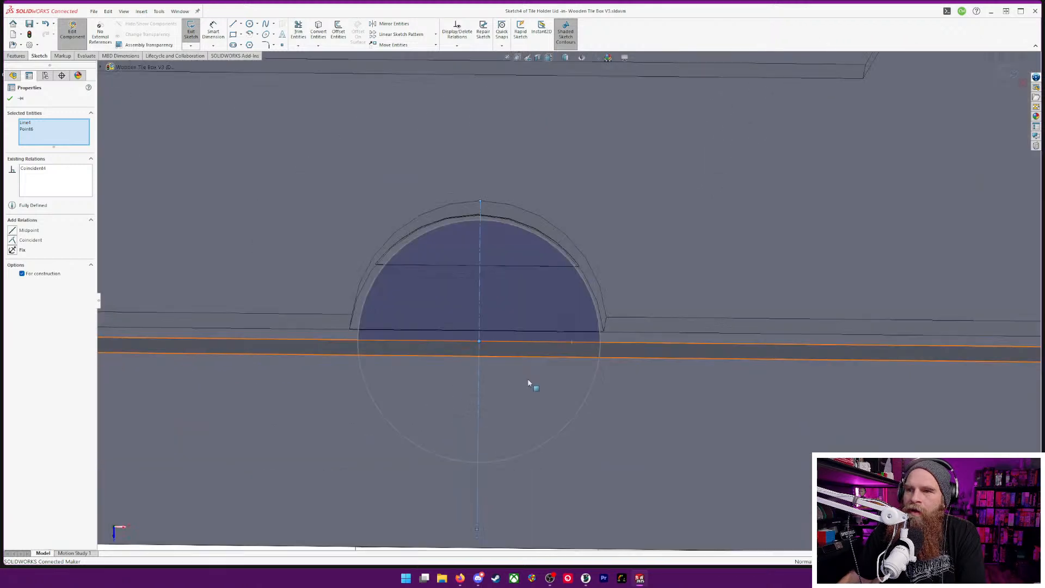
pyautogui.moveTo(677, 257); pyautogui.dragTo(674, 257, button='middle')
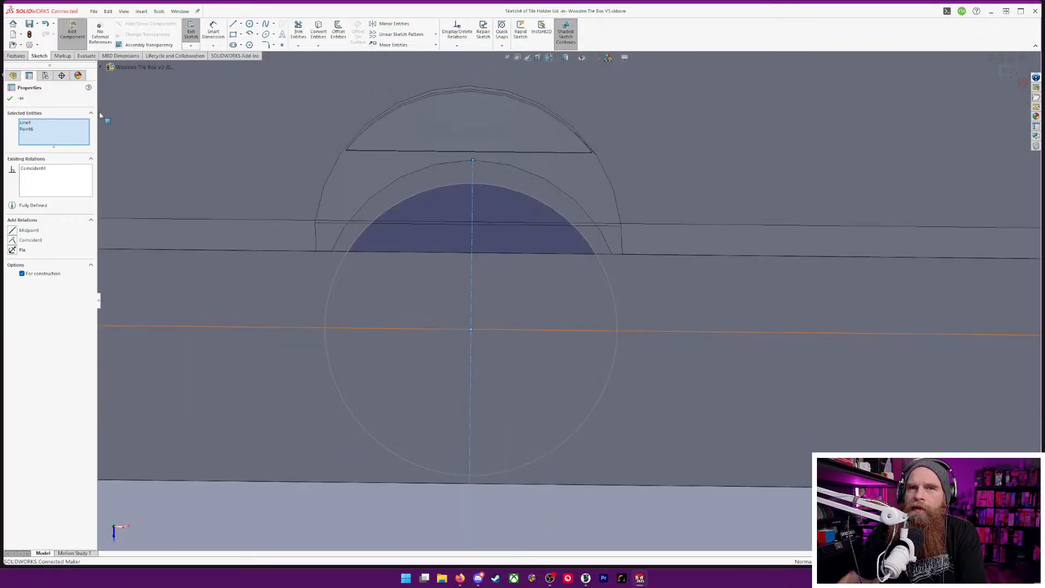
pyautogui.click(16, 55)
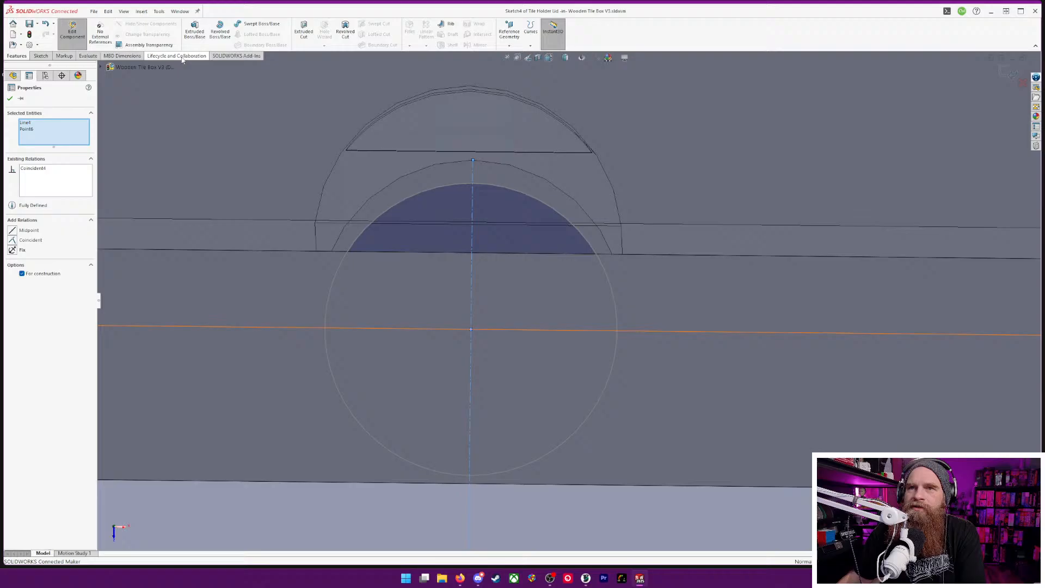
pyautogui.click(195, 31)
pyautogui.moveTo(667, 158); pyautogui.dragTo(665, 158, button='middle')
pyautogui.scroll(-2, 602, 203)
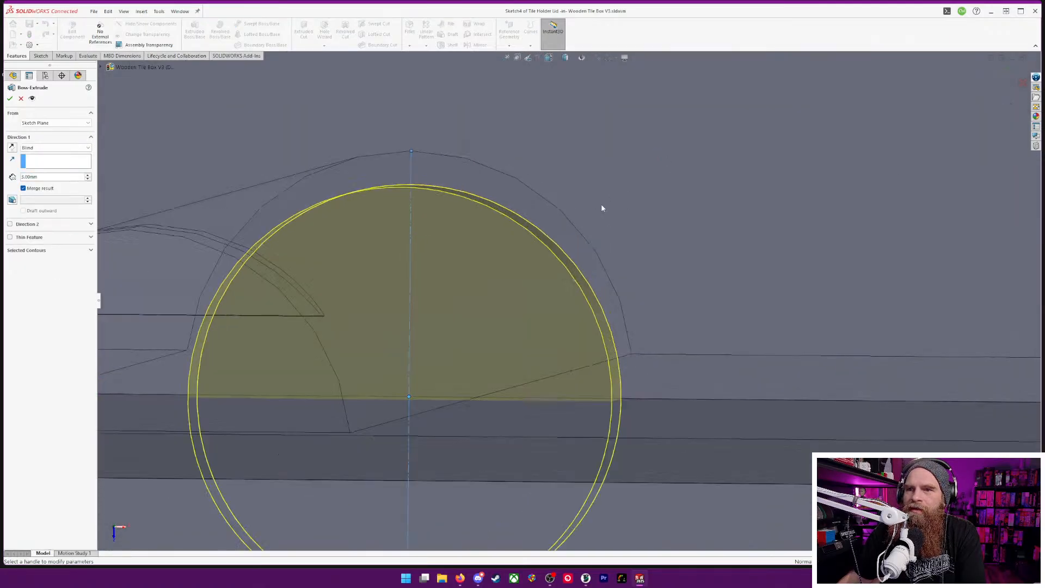
pyautogui.scroll(2, 514, 281)
pyautogui.scroll(3, 580, 303)
pyautogui.moveTo(582, 307); pyautogui.dragTo(182, 105, button='middle')
pyautogui.scroll(5, 532, 334)
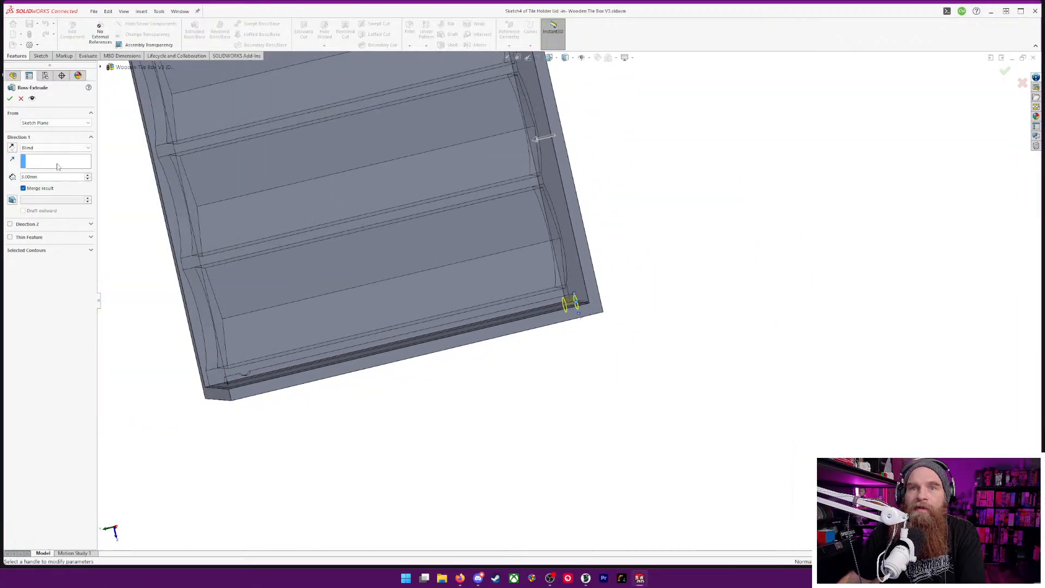
pyautogui.click(86, 148)
pyautogui.click(75, 171)
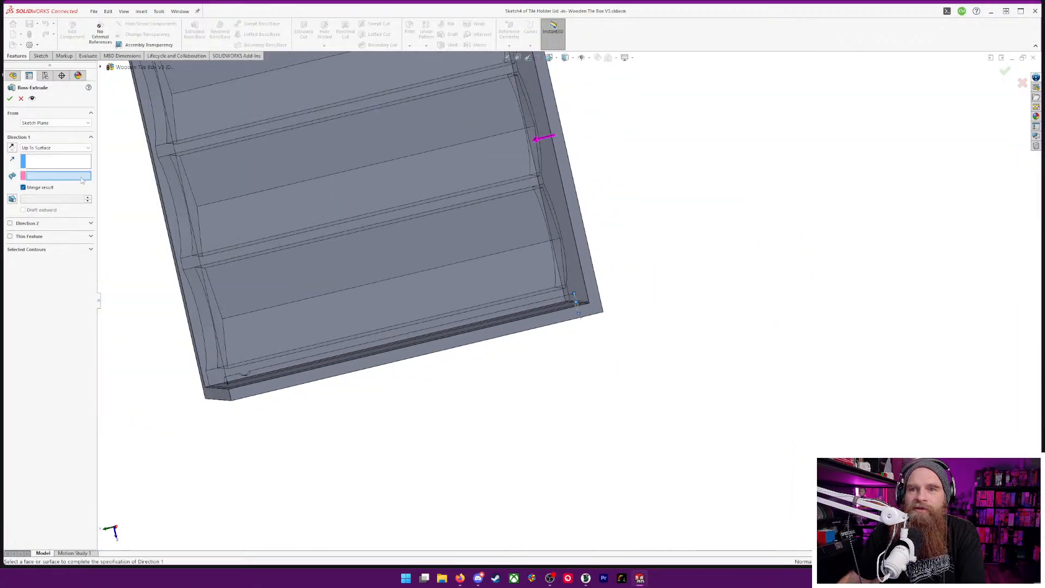
pyautogui.scroll(-6, 289, 375)
pyautogui.moveTo(469, 417); pyautogui.dragTo(427, 422, button='middle')
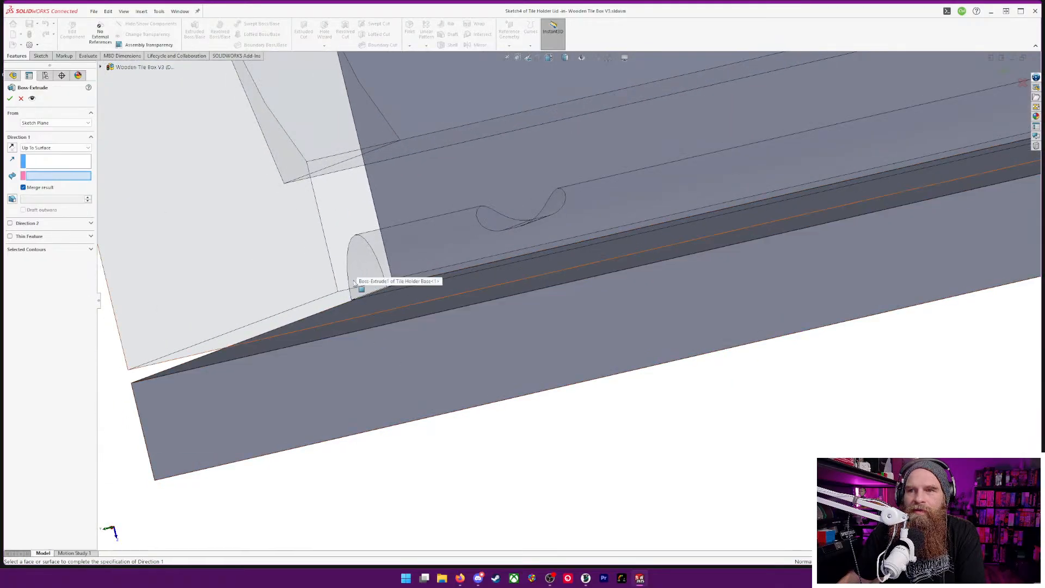
pyautogui.moveTo(353, 282); pyautogui.dragTo(528, 373, button='middle')
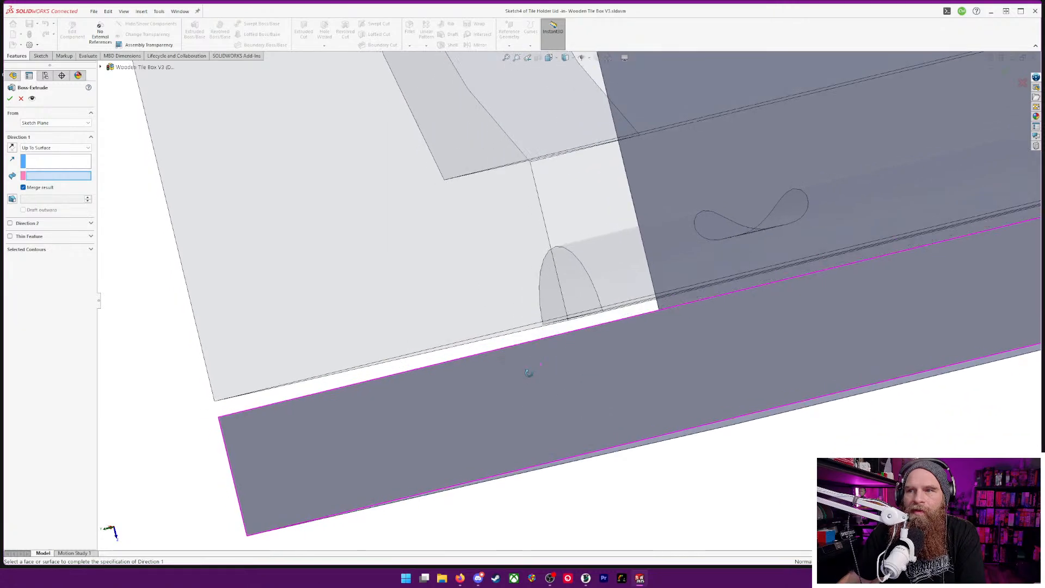
pyautogui.click(579, 286)
pyautogui.moveTo(571, 299); pyautogui.dragTo(310, 323, button='middle')
pyautogui.click(162, 346)
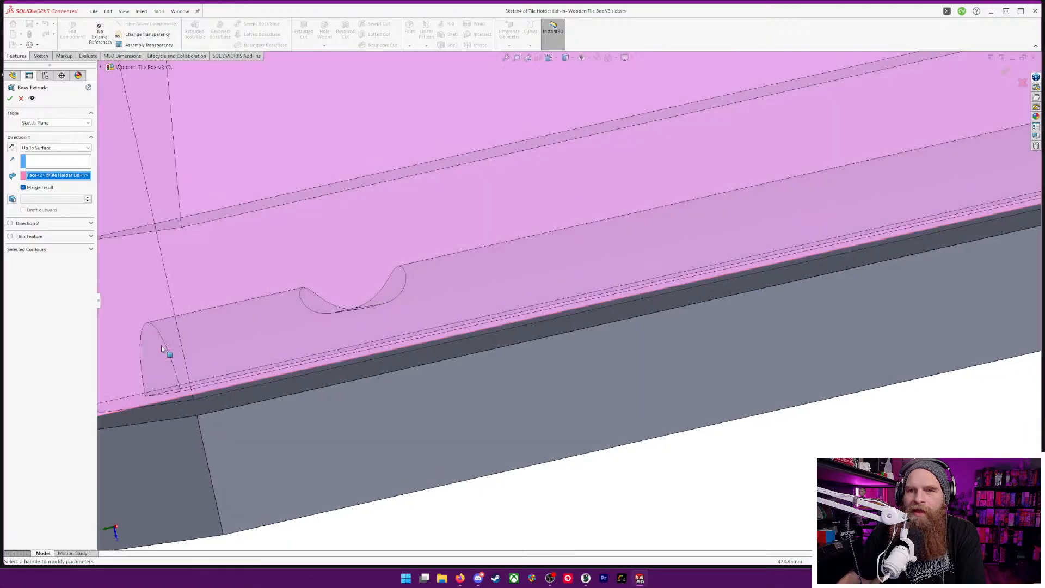
pyautogui.moveTo(197, 396); pyautogui.dragTo(830, 305, button='middle')
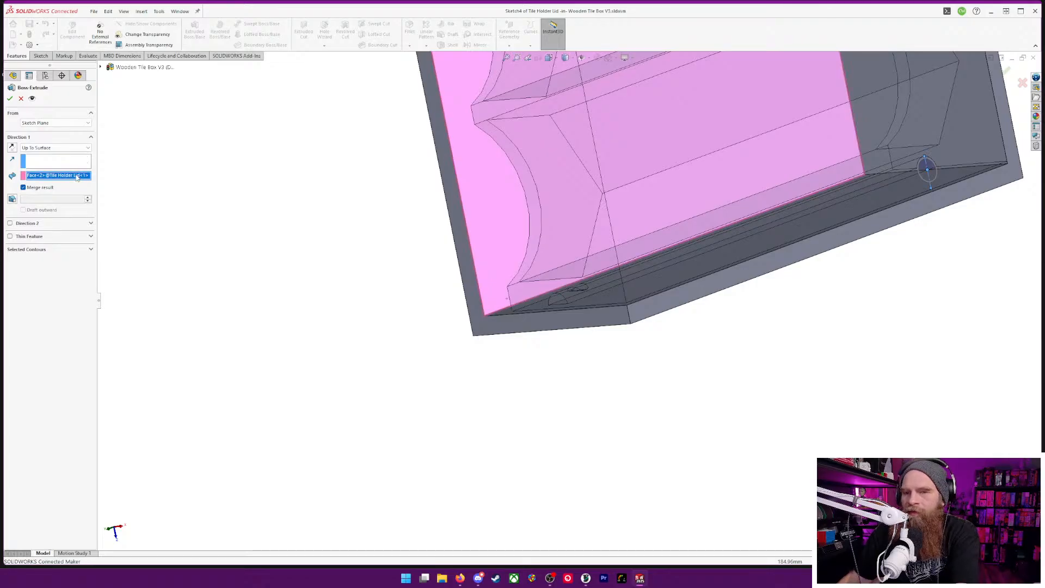
pyautogui.press('Delete')
# - Switch the display style to Hidden Lines Visible to expose the far end of the base's half-round
pyautogui.scroll(-8, 579, 296)
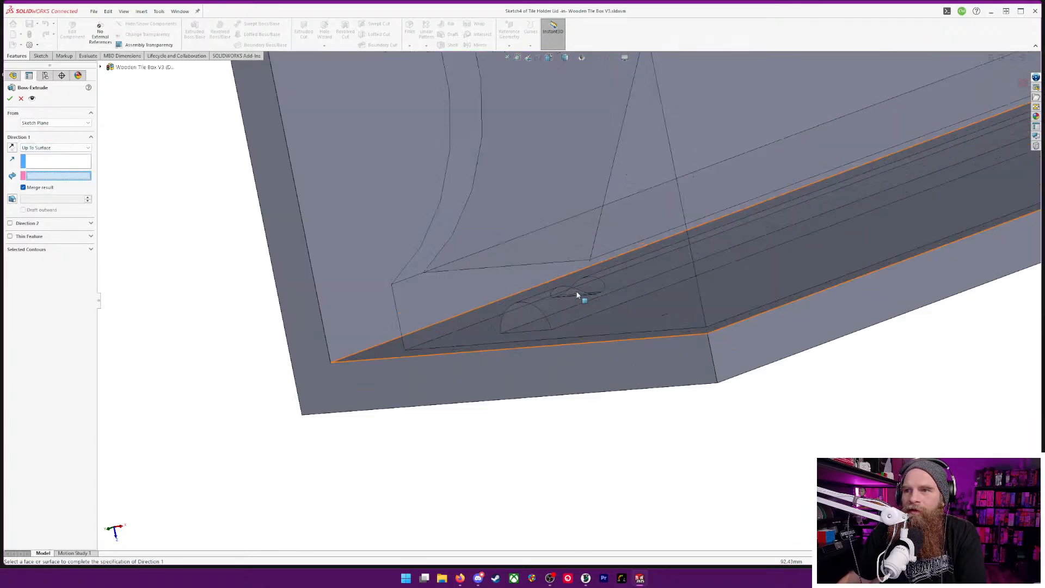
pyautogui.scroll(8, 582, 364)
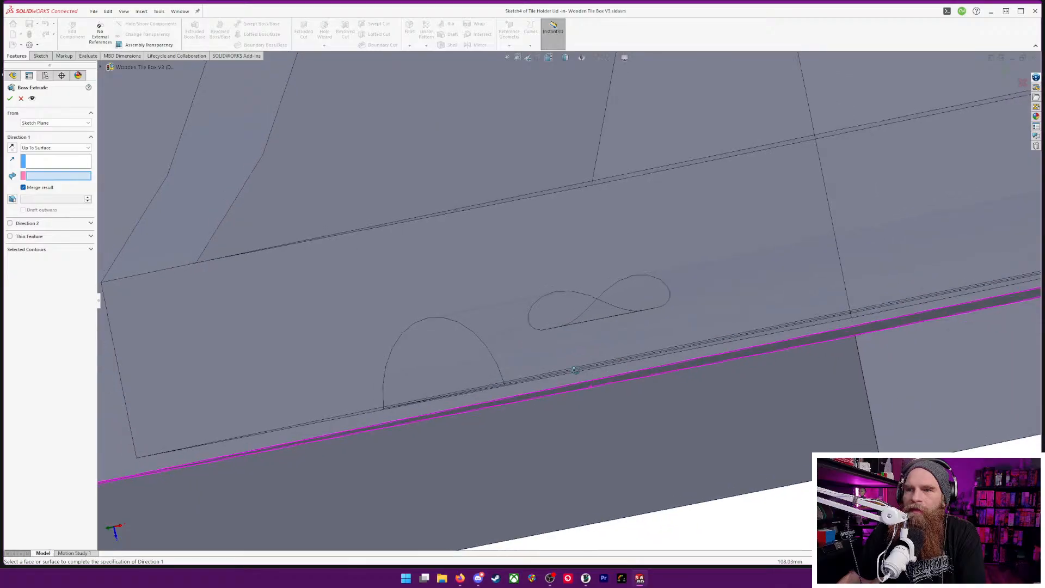
pyautogui.scroll(1, 547, 109)
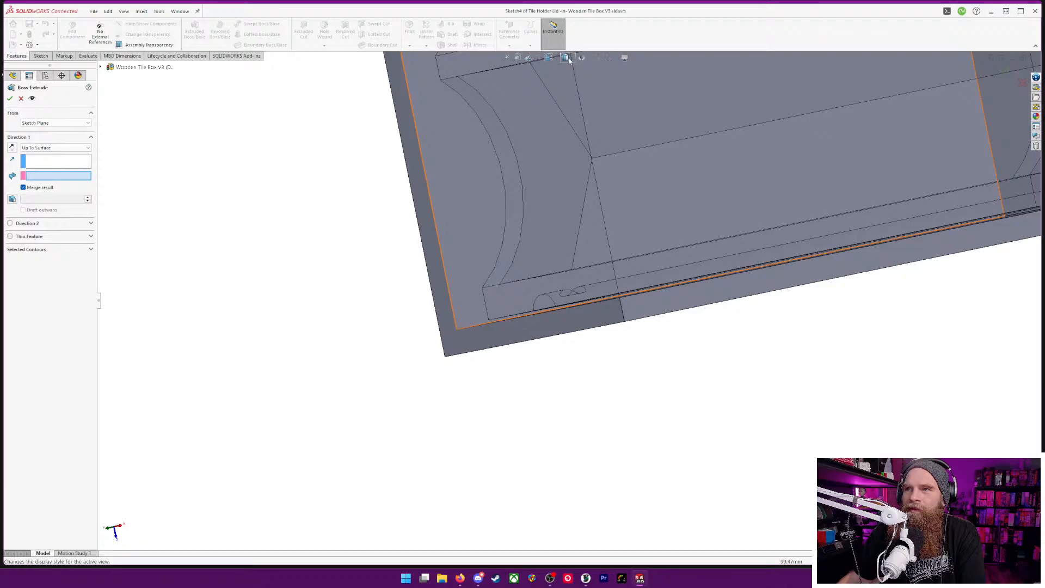
pyautogui.click(566, 105)
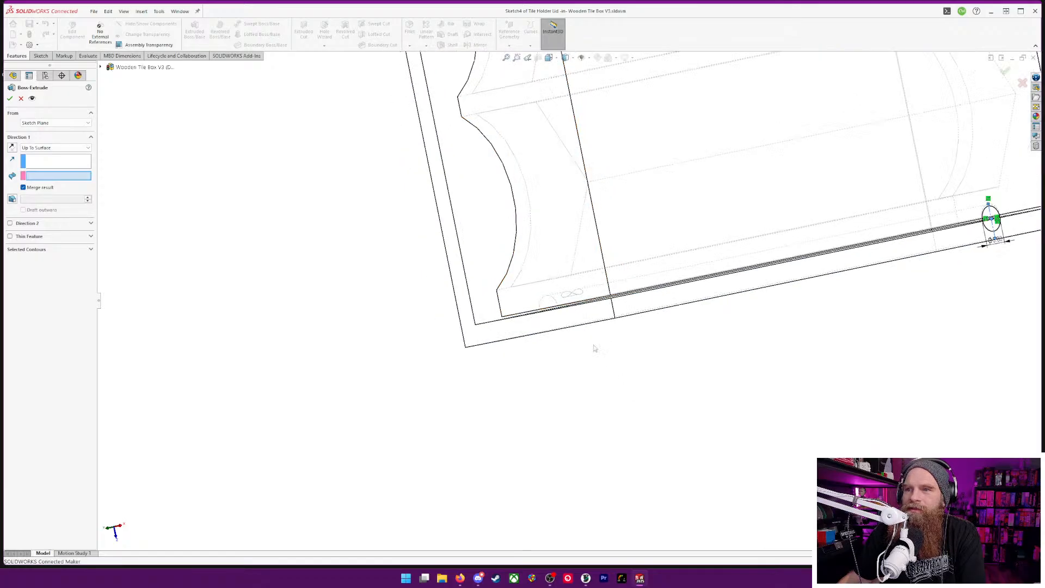
pyautogui.moveTo(631, 357); pyautogui.dragTo(783, 263, button='middle')
# - Extrude the circle up to the far end face of the Tile Holder Base's half-round, with the result merged into the lid
pyautogui.scroll(-5, 785, 252)
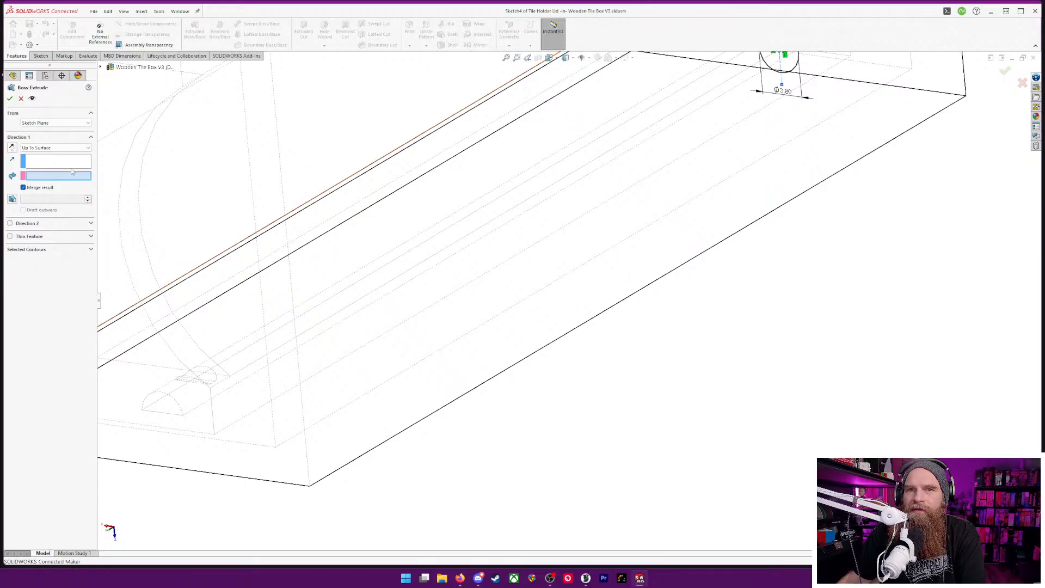
pyautogui.scroll(-1, 212, 411)
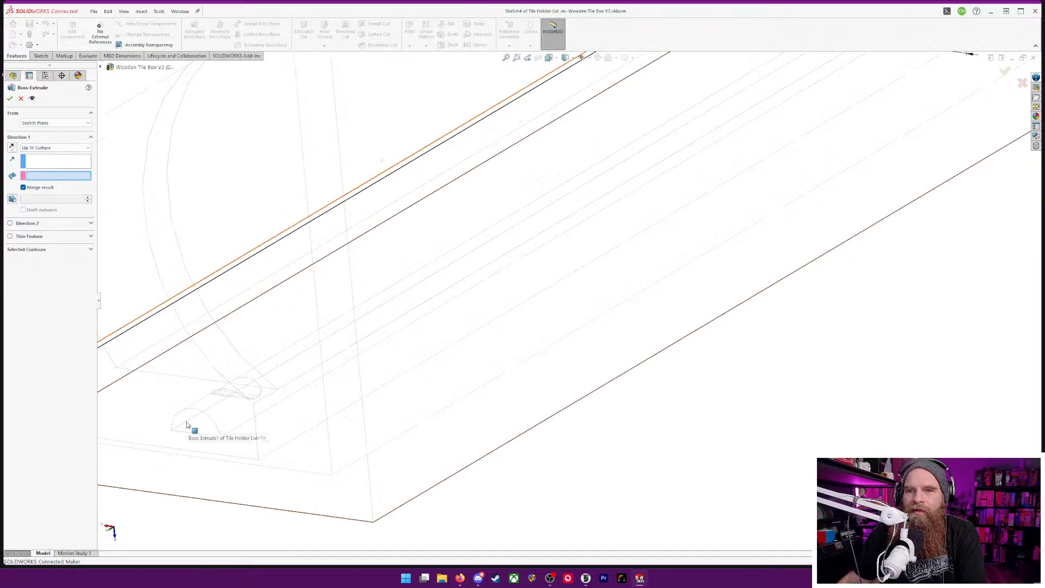
pyautogui.click(191, 425)
pyautogui.moveTo(191, 389); pyautogui.dragTo(194, 432, button='middle')
pyautogui.moveTo(174, 349); pyautogui.dragTo(179, 349, button='middle')
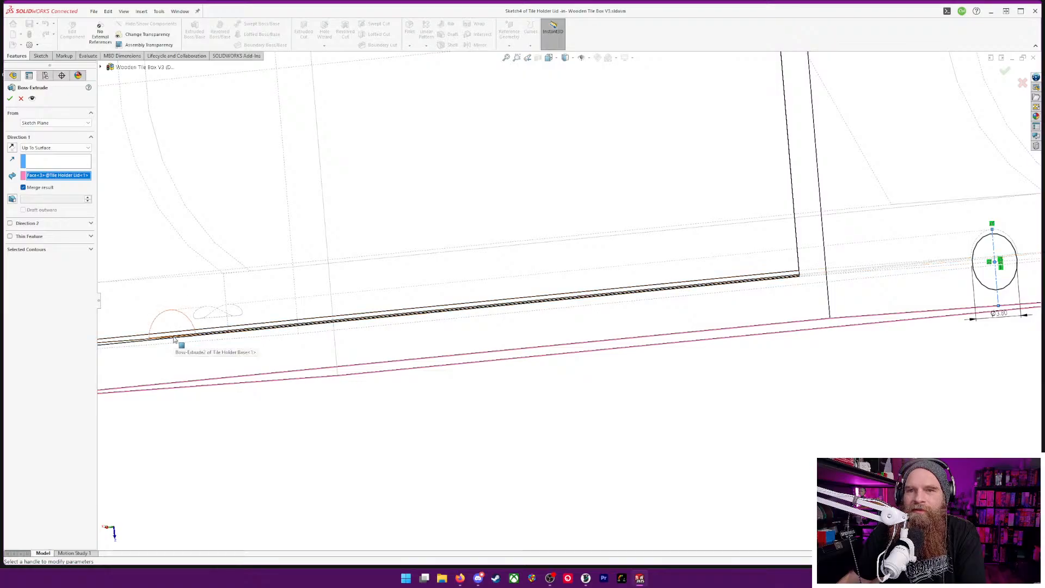
pyautogui.click(175, 340)
pyautogui.scroll(-3, 235, 416)
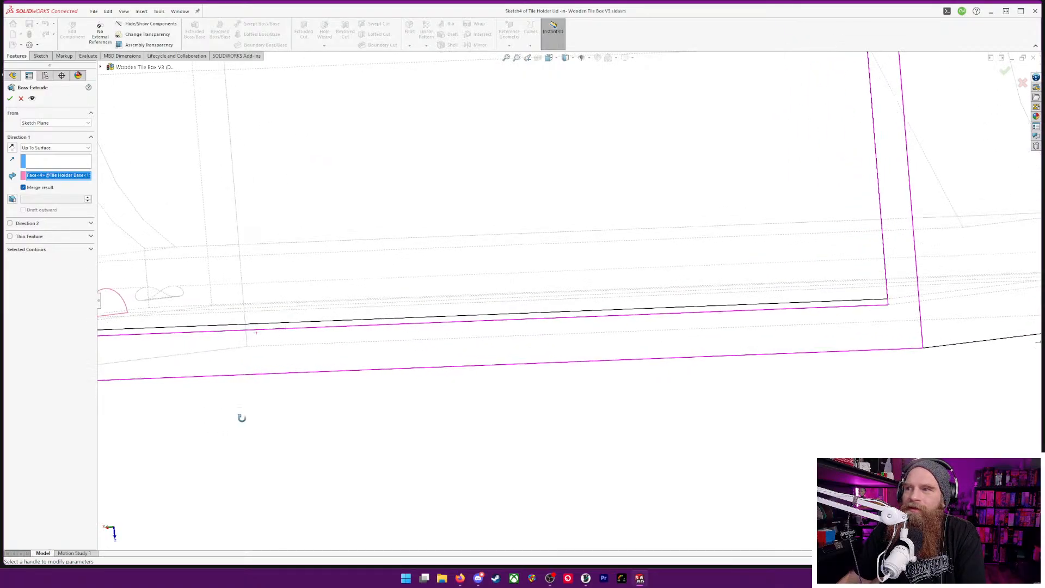
pyautogui.click(10, 98)
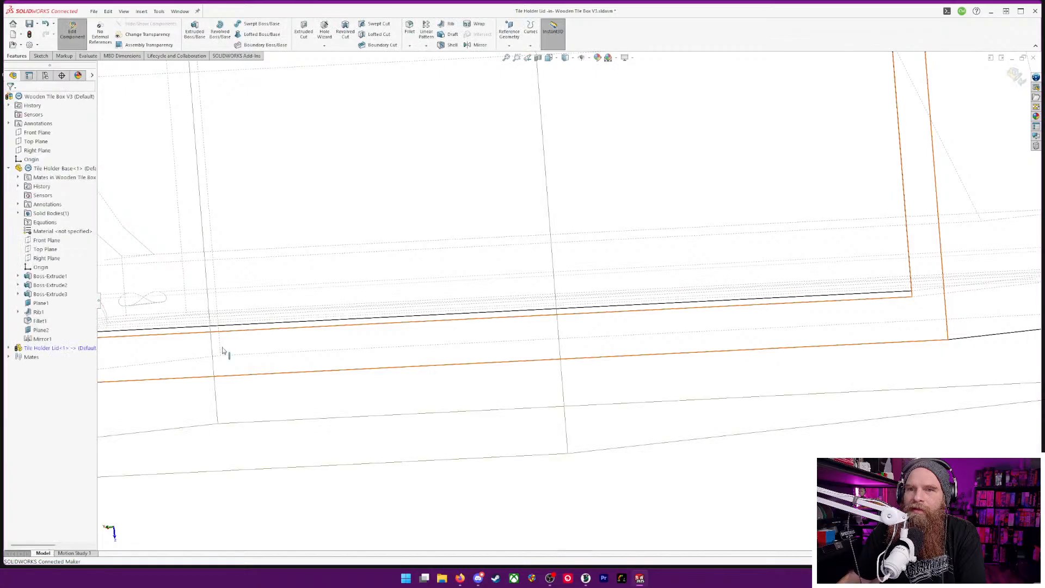
# - Set the display style back to Shaded With Edges
pyautogui.scroll(-3, 217, 365)
pyautogui.scroll(5, 345, 327)
pyautogui.scroll(-4, 558, 77)
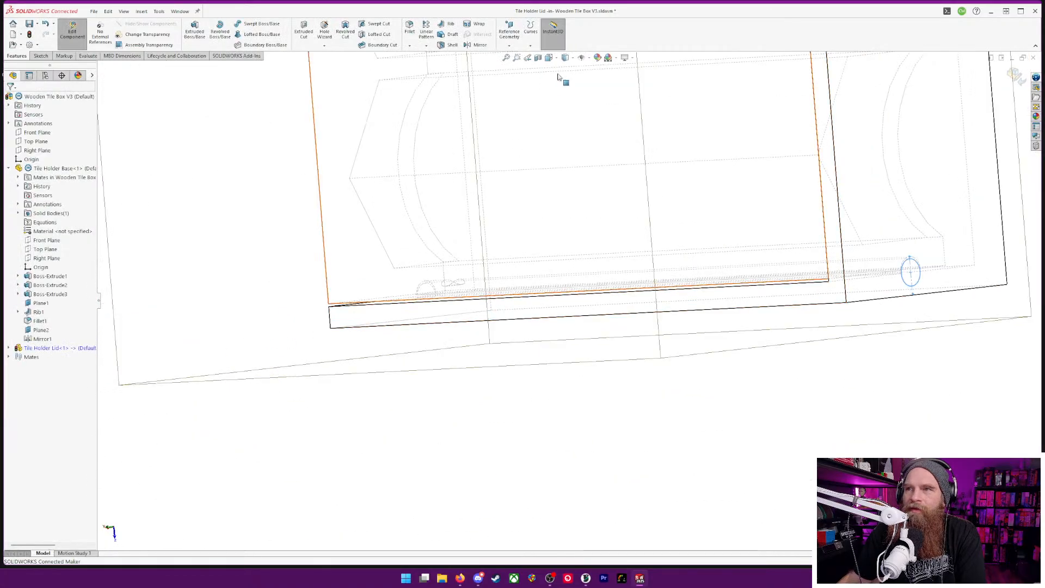
pyautogui.click(566, 69)
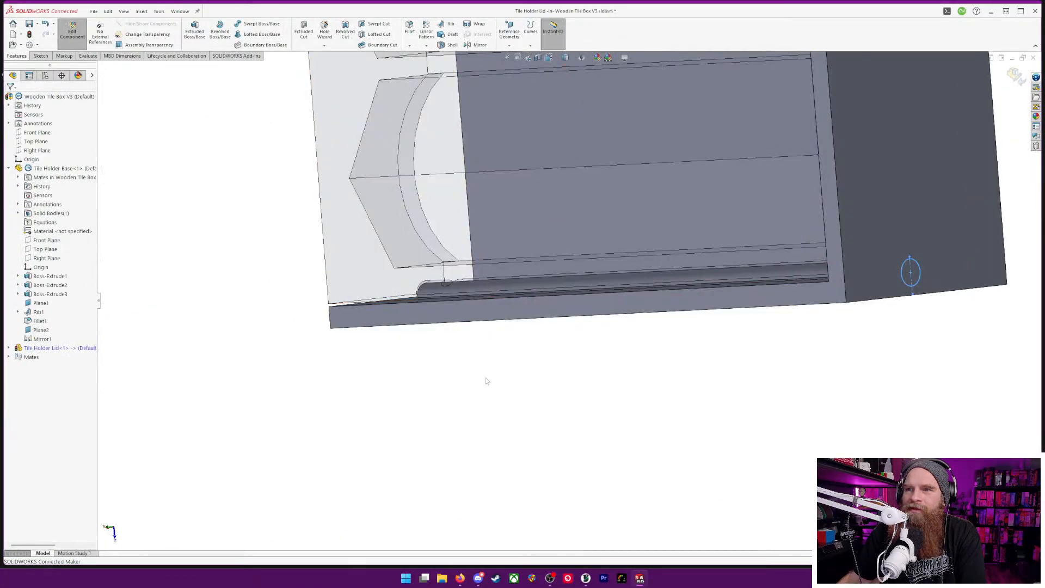
# - Examine from several angles how the lid's extruded rod fits the base's half-round, its end face and the notch beside it
pyautogui.scroll(-4, 511, 399)
pyautogui.scroll(-5, 383, 305)
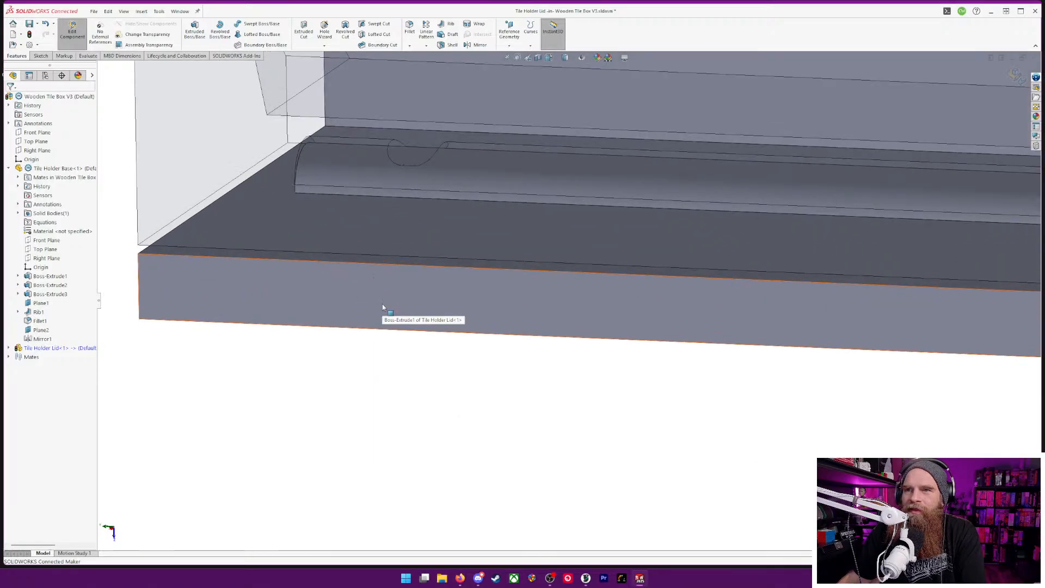
pyautogui.moveTo(413, 333)
pyautogui.mouseDown(button='middle')
pyautogui.moveTo(455, 345)
pyautogui.moveTo(455, 321)
pyautogui.moveTo(472, 319)
pyautogui.moveTo(476, 355)
pyautogui.moveTo(460, 413)
pyautogui.moveTo(465, 334)
pyautogui.moveTo(501, 316)
pyautogui.moveTo(514, 337)
pyautogui.moveTo(523, 319)
pyautogui.moveTo(592, 304)
pyautogui.moveTo(583, 323)
pyautogui.moveTo(571, 310)
pyautogui.mouseUp(button='middle')
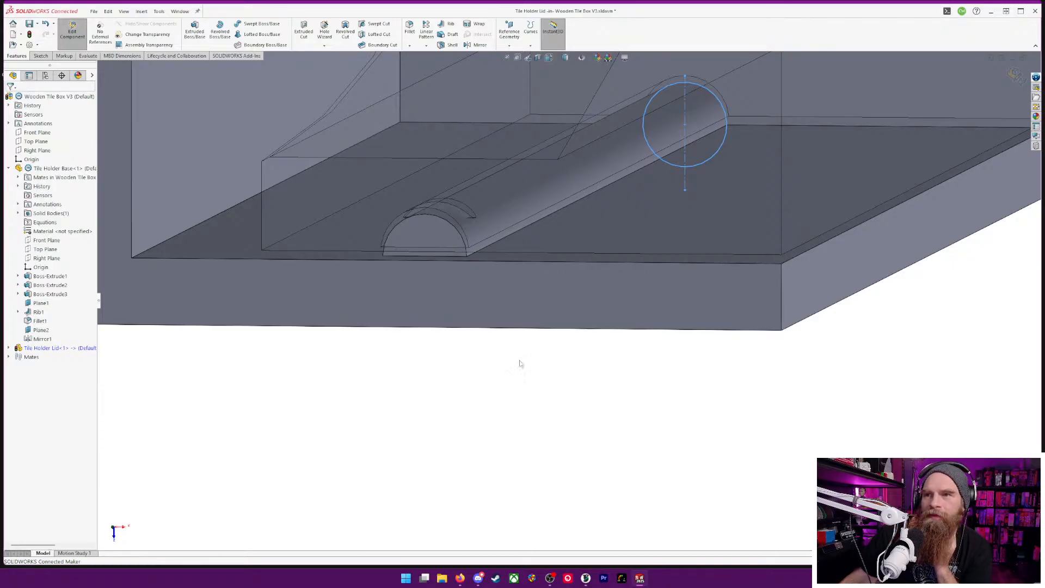
pyautogui.moveTo(494, 361)
pyautogui.mouseDown(button='middle')
pyautogui.moveTo(469, 413)
pyautogui.moveTo(476, 374)
pyautogui.moveTo(504, 369)
pyautogui.mouseUp(button='middle')
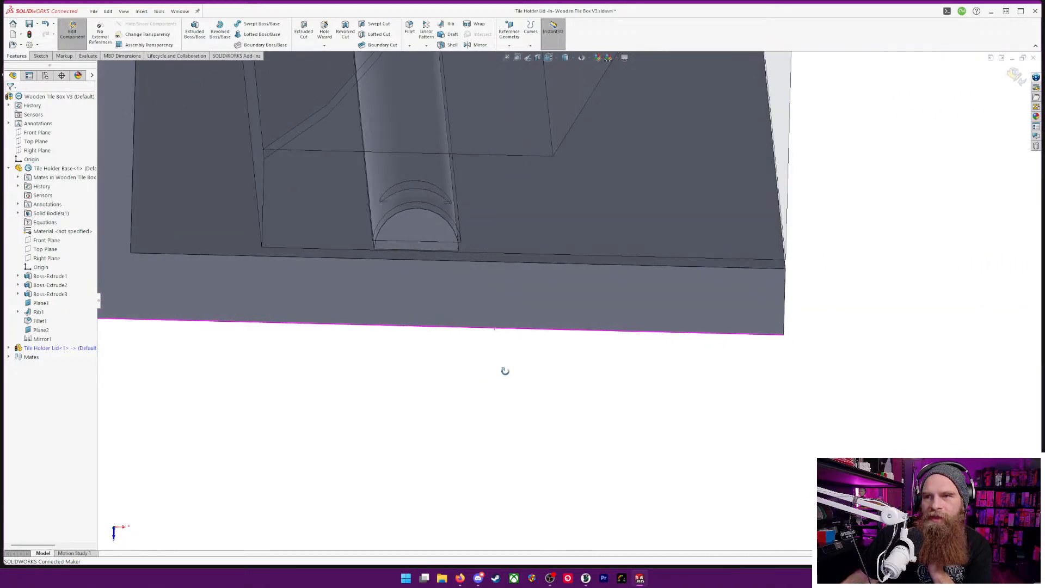
pyautogui.moveTo(511, 355); pyautogui.dragTo(493, 367, button='middle')
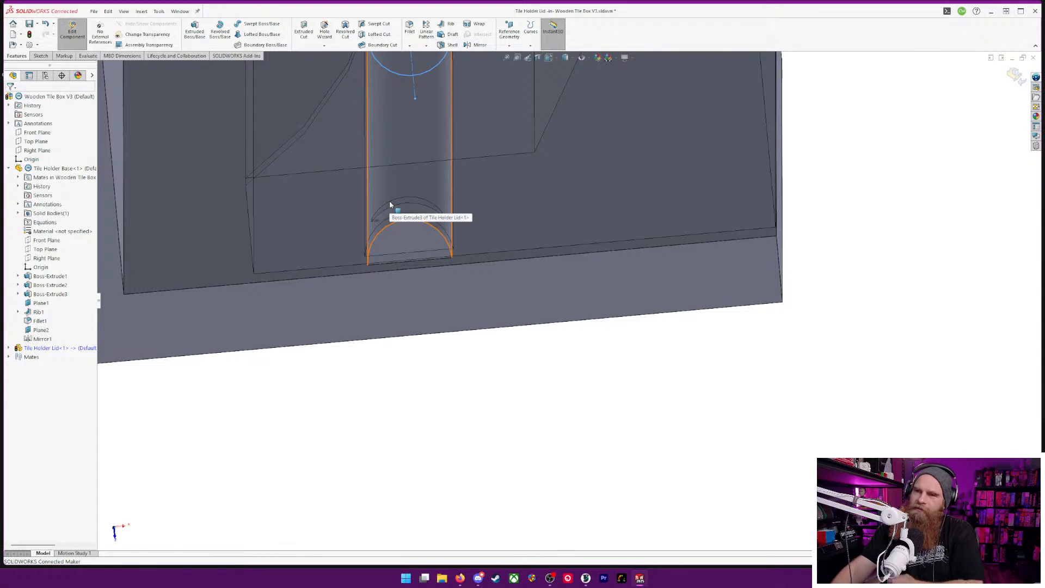
pyautogui.moveTo(504, 359); pyautogui.dragTo(401, 473, button='middle')
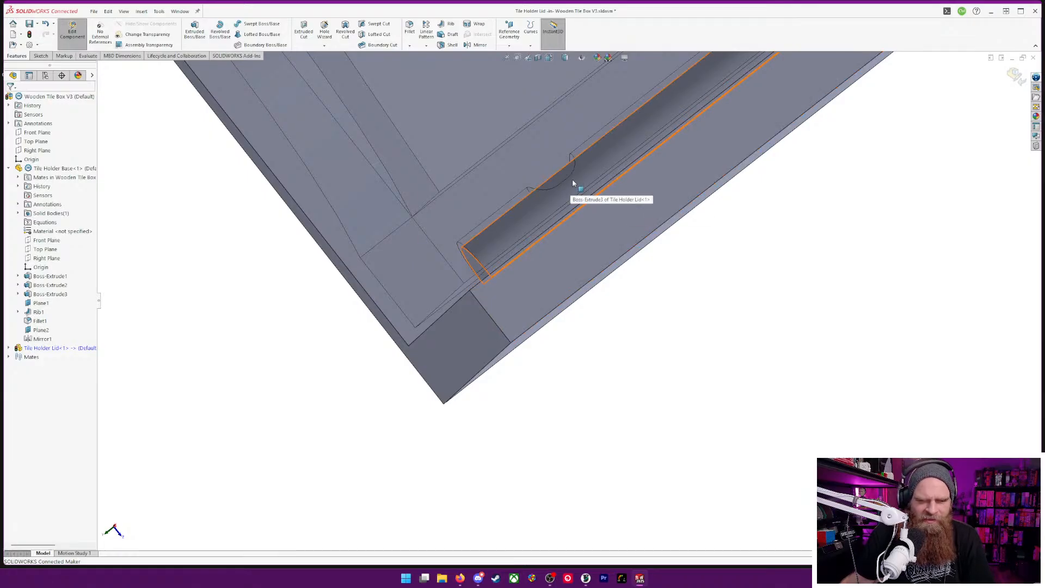
pyautogui.scroll(-5, 567, 169)
pyautogui.scroll(4, 567, 171)
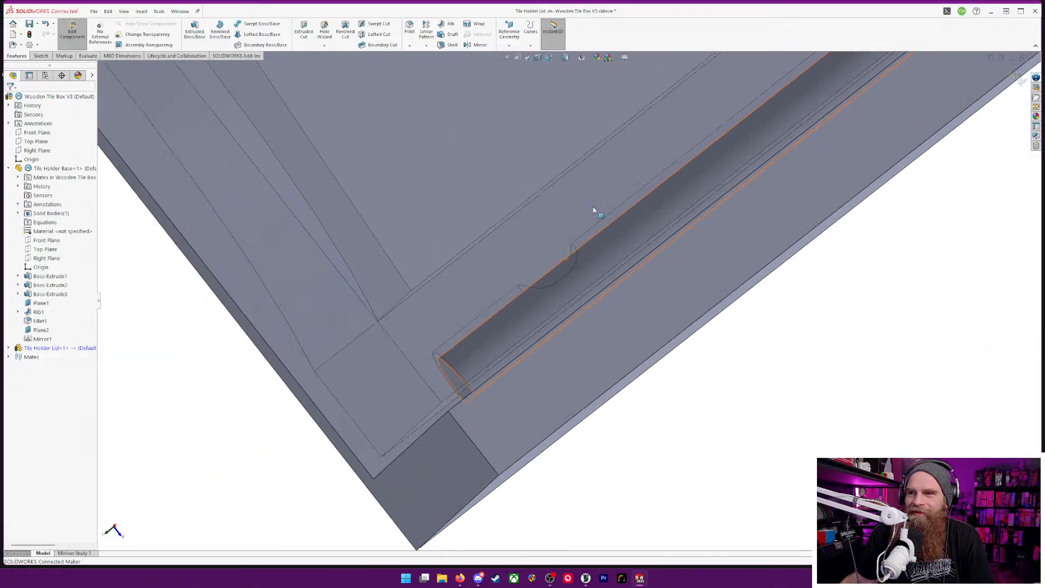
pyautogui.moveTo(592, 208); pyautogui.dragTo(610, 240, button='middle')
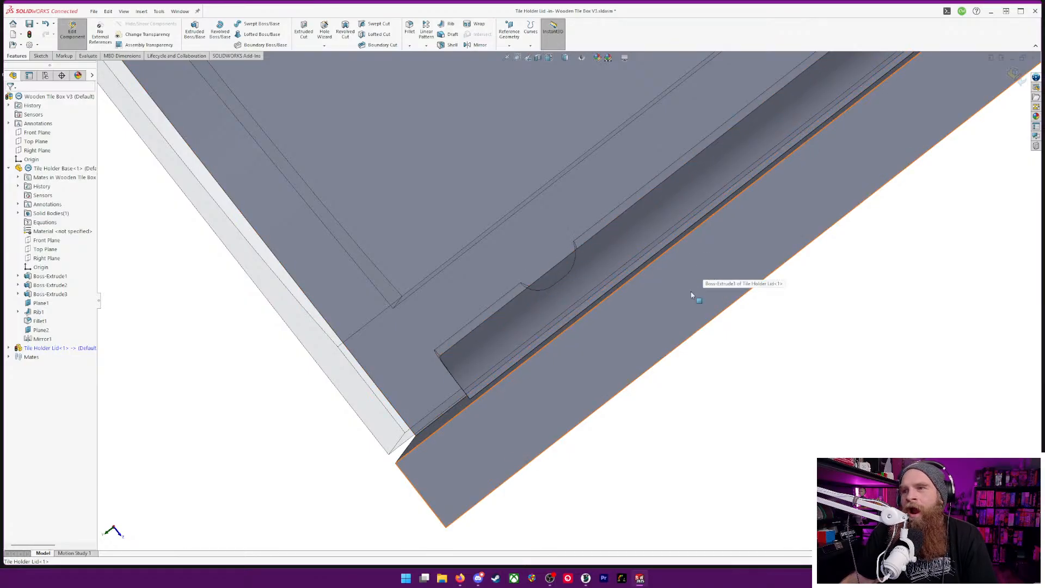
pyautogui.moveTo(670, 351); pyautogui.dragTo(696, 374, button='middle')
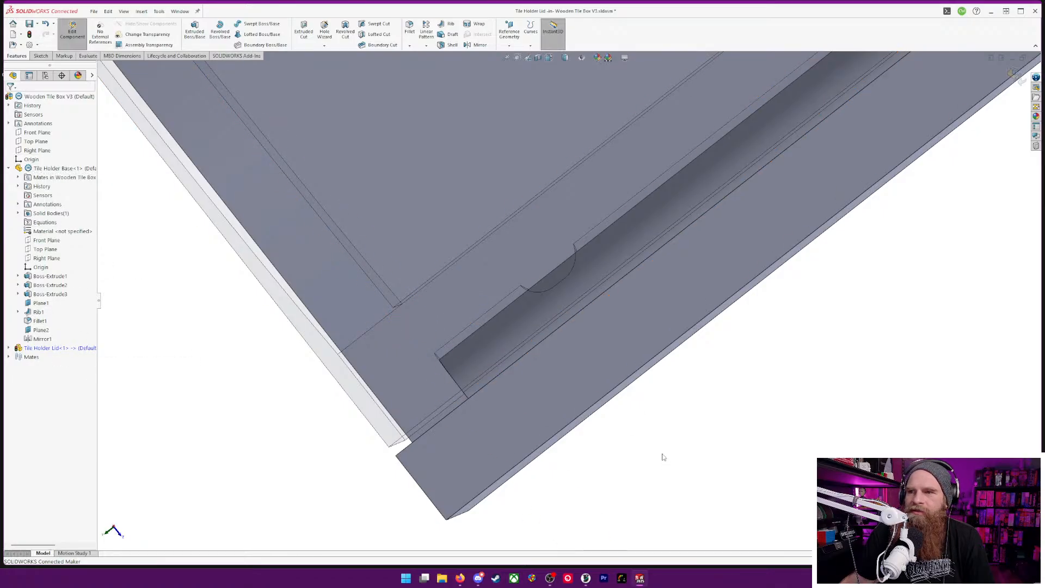
pyautogui.moveTo(663, 457); pyautogui.dragTo(686, 448, button='middle')
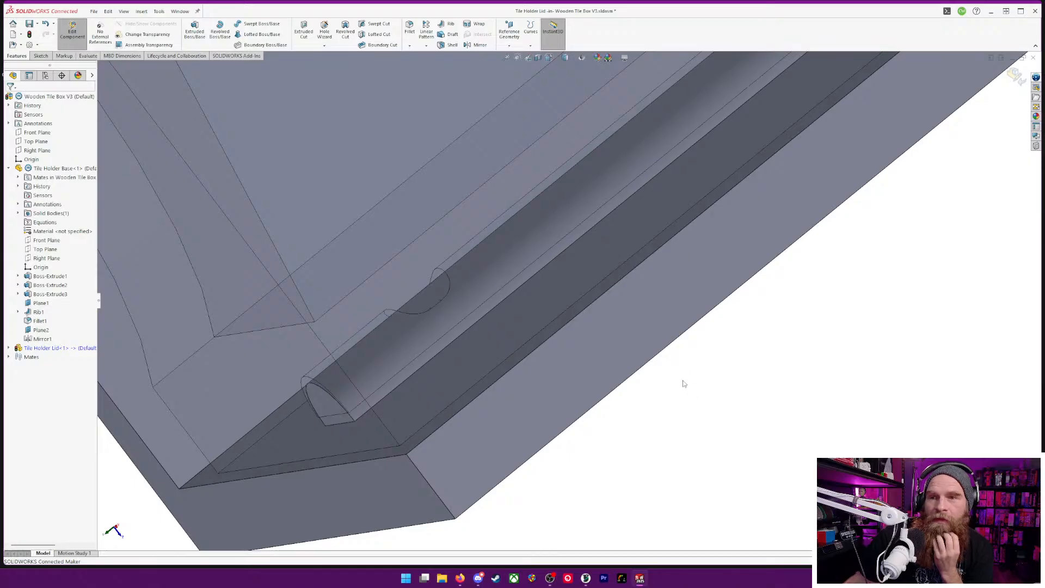
pyautogui.moveTo(795, 370); pyautogui.dragTo(806, 347, button='middle')
pyautogui.scroll(-3, 390, 395)
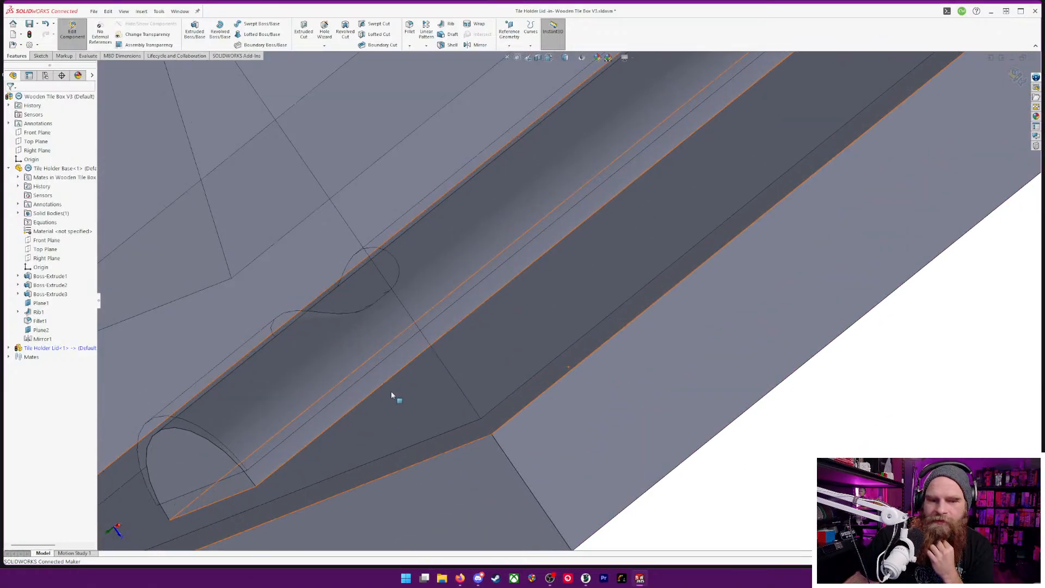
pyautogui.scroll(3, 387, 390)
pyautogui.scroll(5, 388, 391)
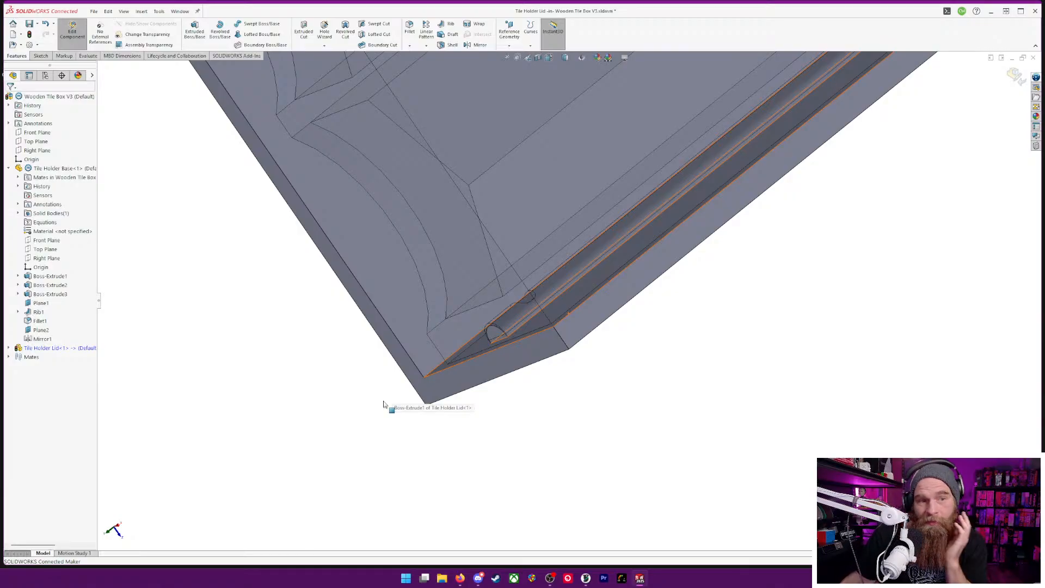
pyautogui.moveTo(534, 459); pyautogui.dragTo(617, 387, button='middle')
pyautogui.scroll(-5, 475, 344)
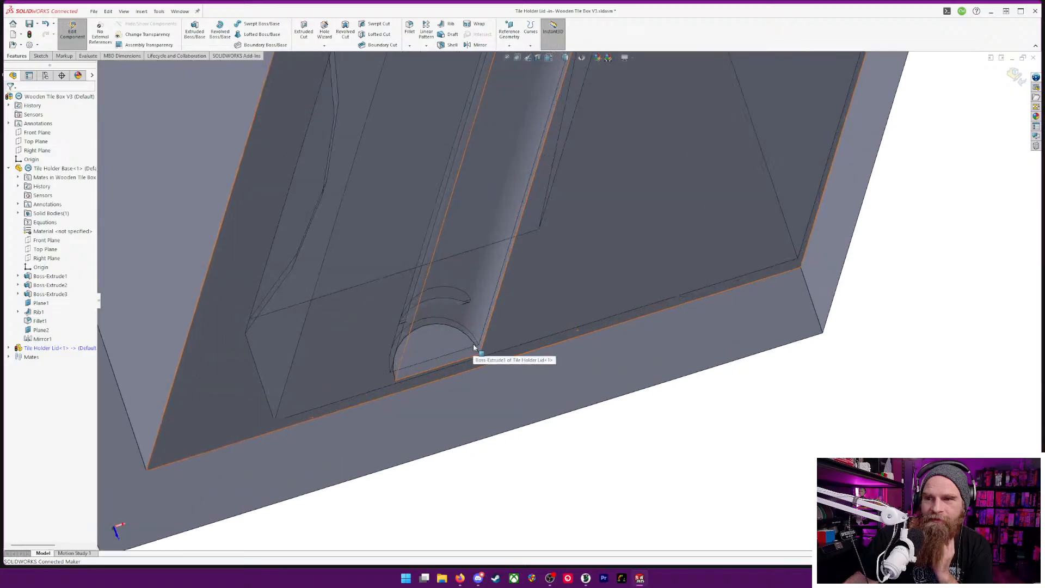
pyautogui.scroll(1, 472, 345)
pyautogui.scroll(-1, 466, 372)
pyautogui.scroll(2, 629, 446)
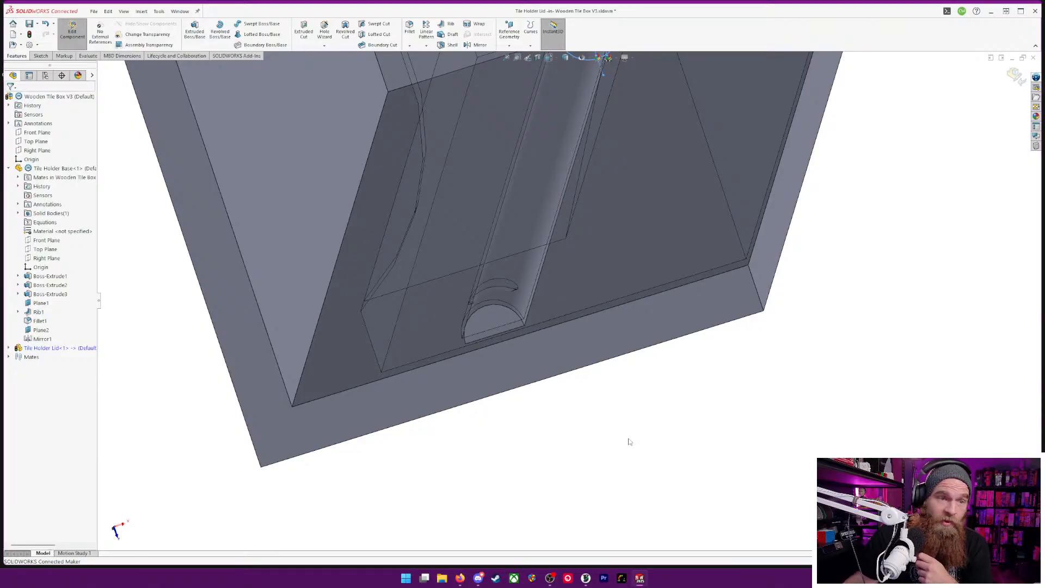
pyautogui.moveTo(630, 442); pyautogui.dragTo(585, 350, button='middle')
pyautogui.scroll(8, 551, 322)
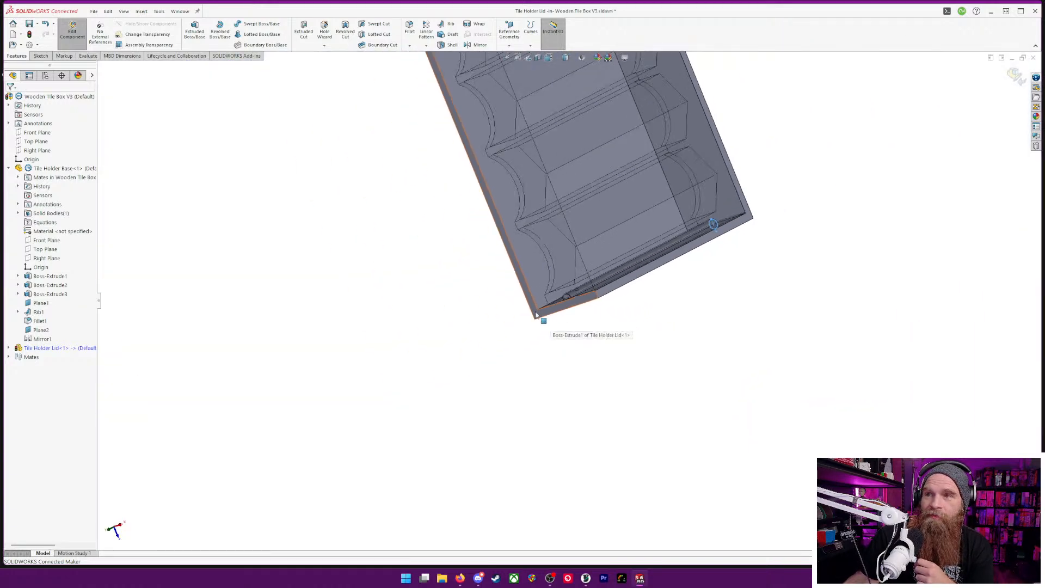
# - Inspect the single rod along the lid's side wall, its half-round end and the opposite side of the lid
pyautogui.scroll(-2, 545, 157)
pyautogui.scroll(-3, 550, 225)
pyautogui.scroll(4, 530, 258)
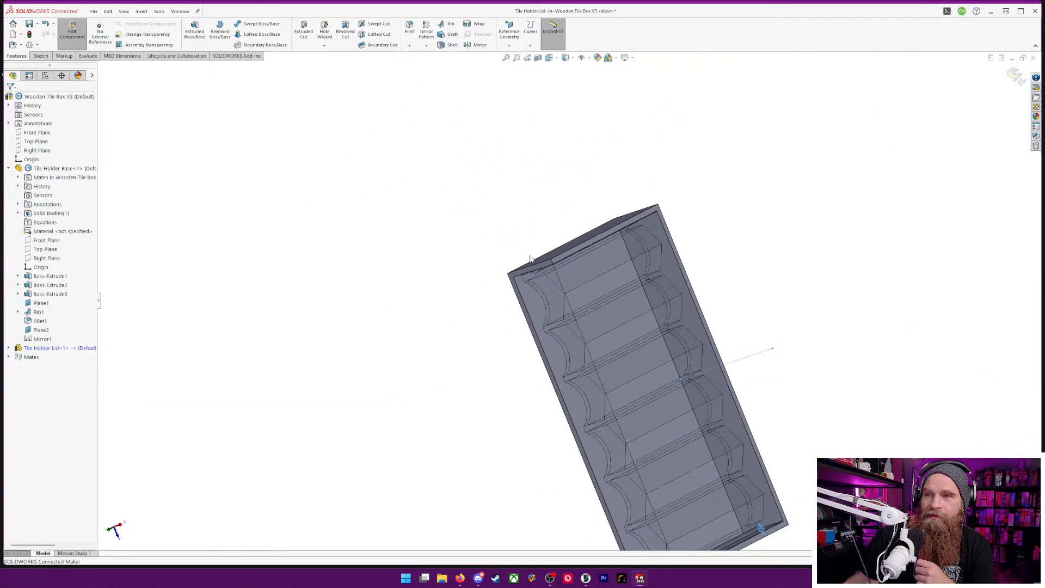
pyautogui.moveTo(445, 426); pyautogui.dragTo(466, 408, button='middle')
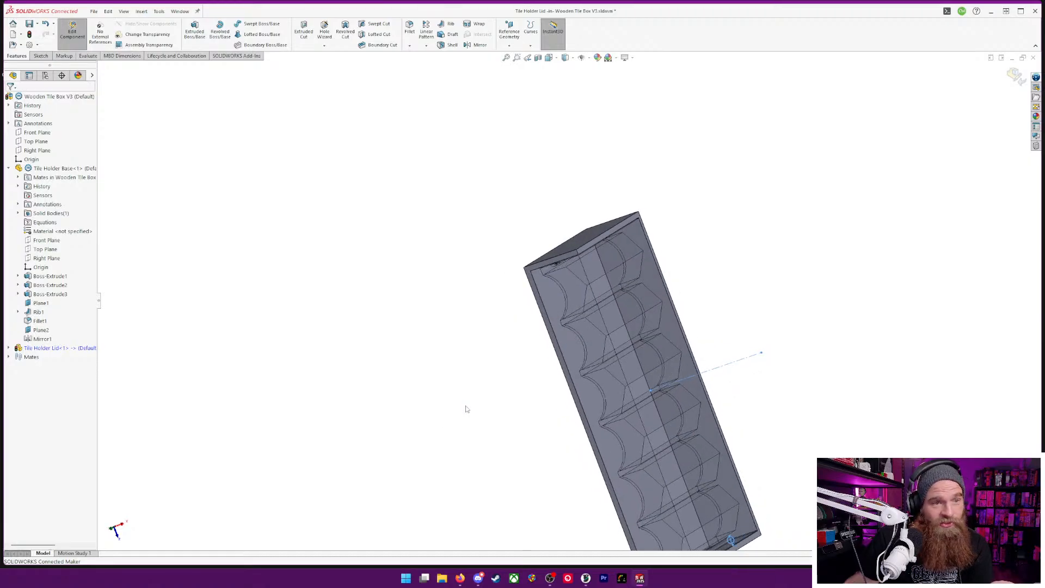
pyautogui.moveTo(534, 413); pyautogui.dragTo(517, 476, button='middle')
pyautogui.scroll(-10, 517, 476)
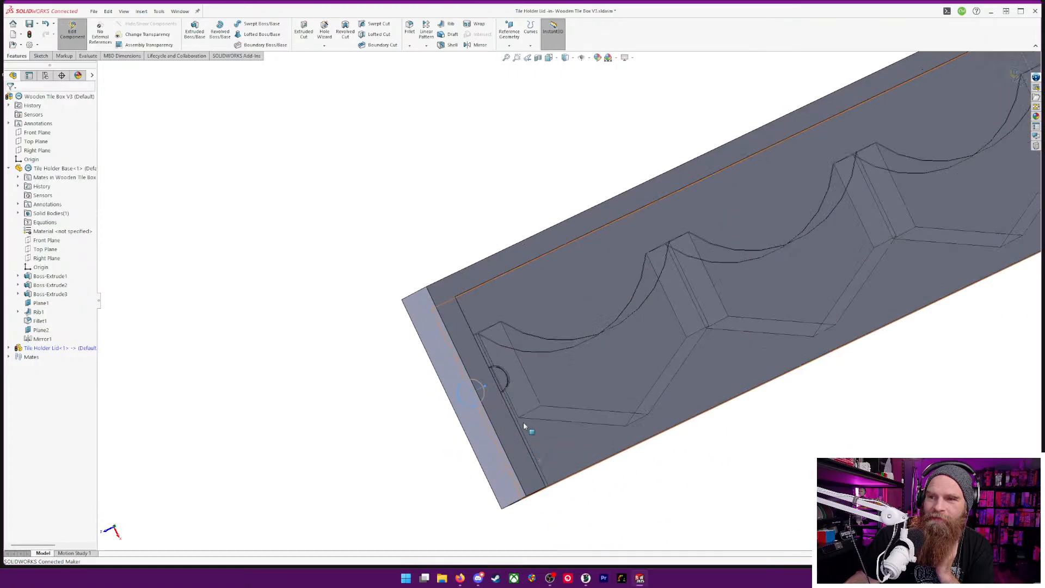
pyautogui.scroll(-3, 370, 394)
pyautogui.moveTo(357, 400); pyautogui.dragTo(360, 398, button='middle')
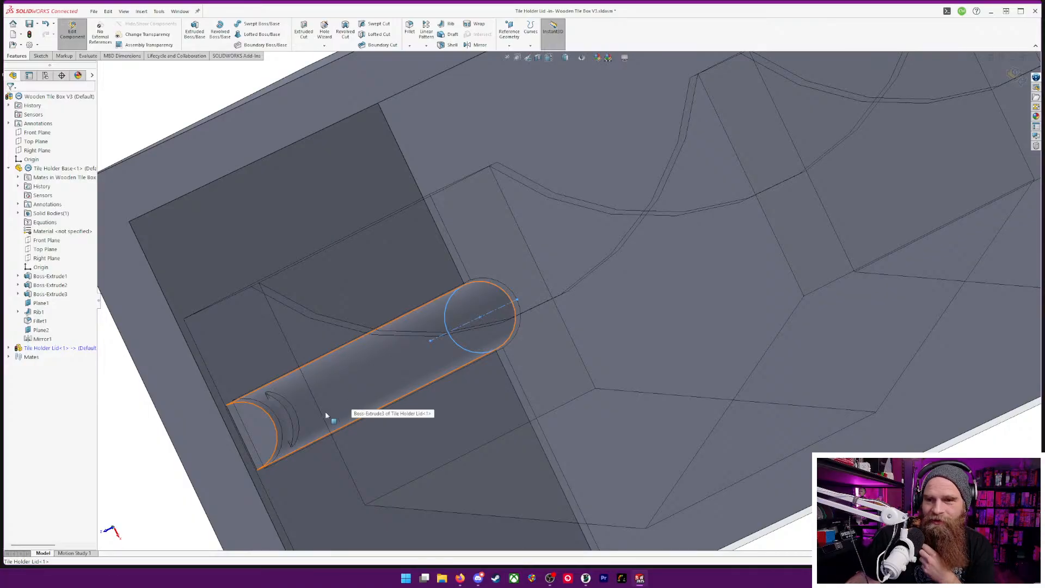
pyautogui.scroll(-1, 290, 437)
pyautogui.scroll(3, 297, 437)
pyautogui.moveTo(298, 437); pyautogui.dragTo(256, 474, button='middle')
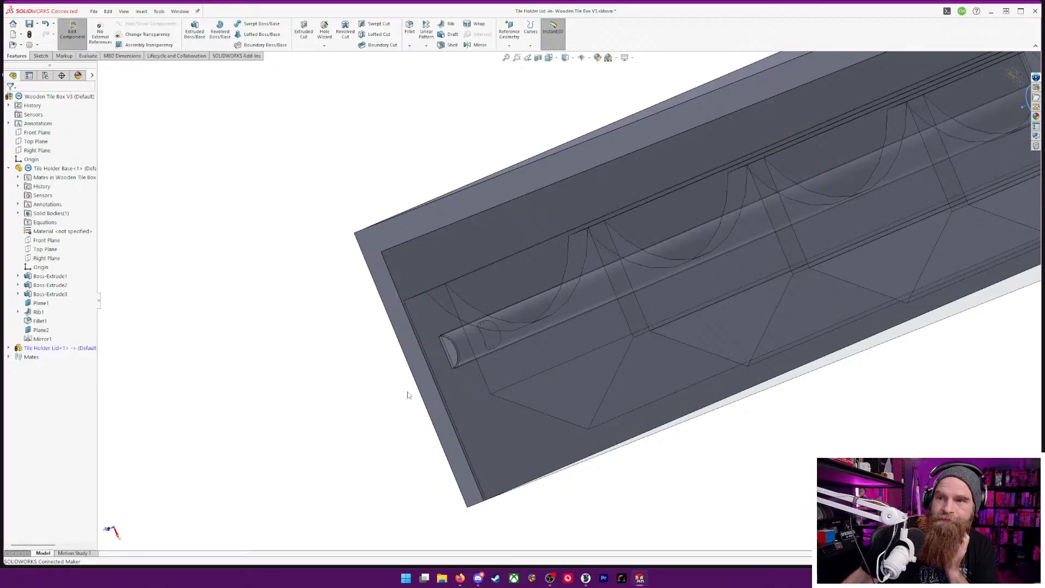
pyautogui.scroll(7, 406, 411)
pyautogui.moveTo(630, 400); pyautogui.dragTo(682, 390, button='middle')
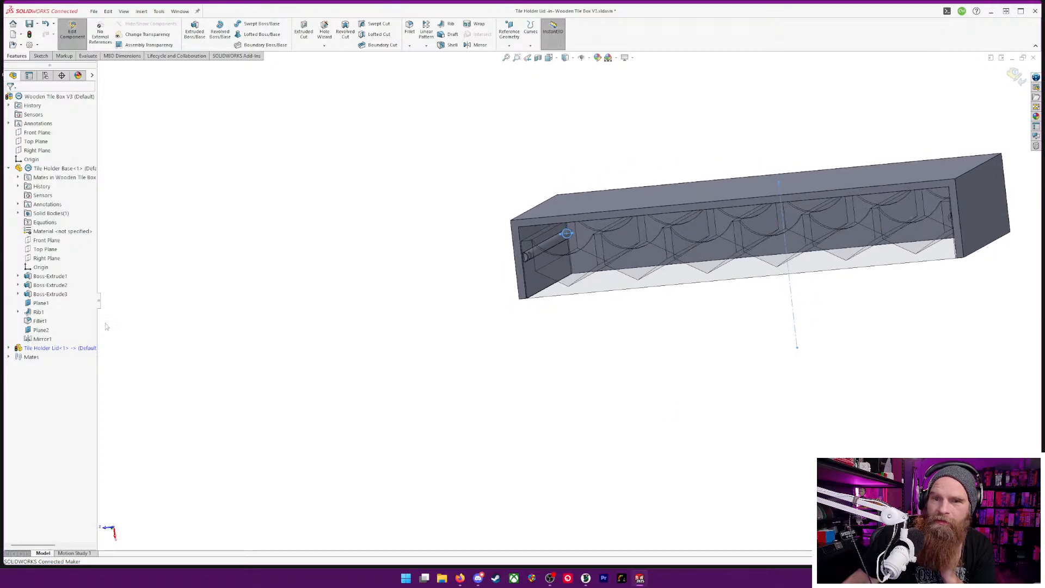
# - Edit the sketch of the lid's rod extrusion and mirror its 3.8 mm circle about the horizontal centreline, keeping the original
pyautogui.click(8, 348)
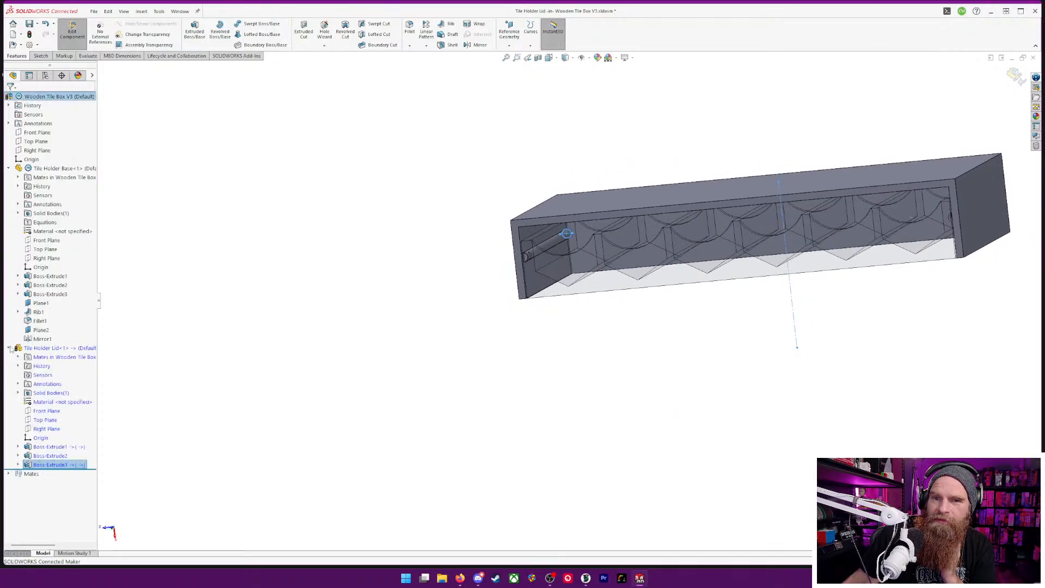
pyautogui.rightClick(46, 467)
pyautogui.click(68, 392)
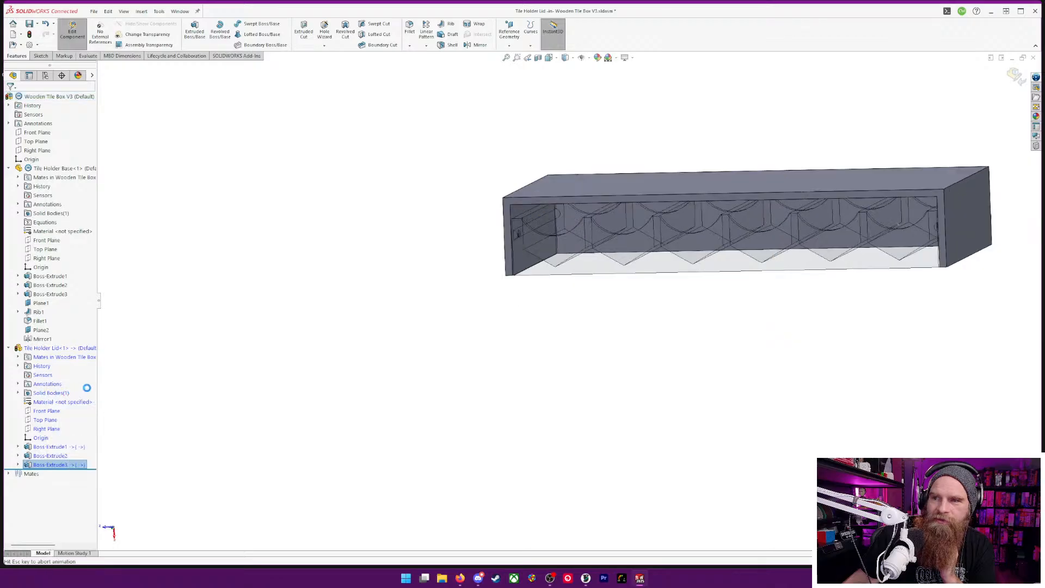
pyautogui.scroll(-3, 643, 147)
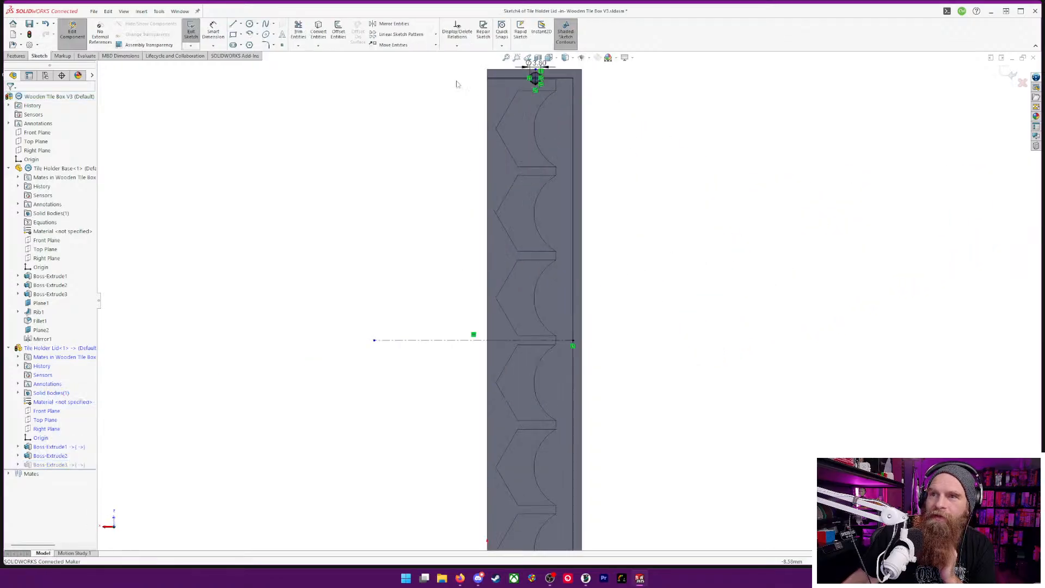
pyautogui.click(369, 24)
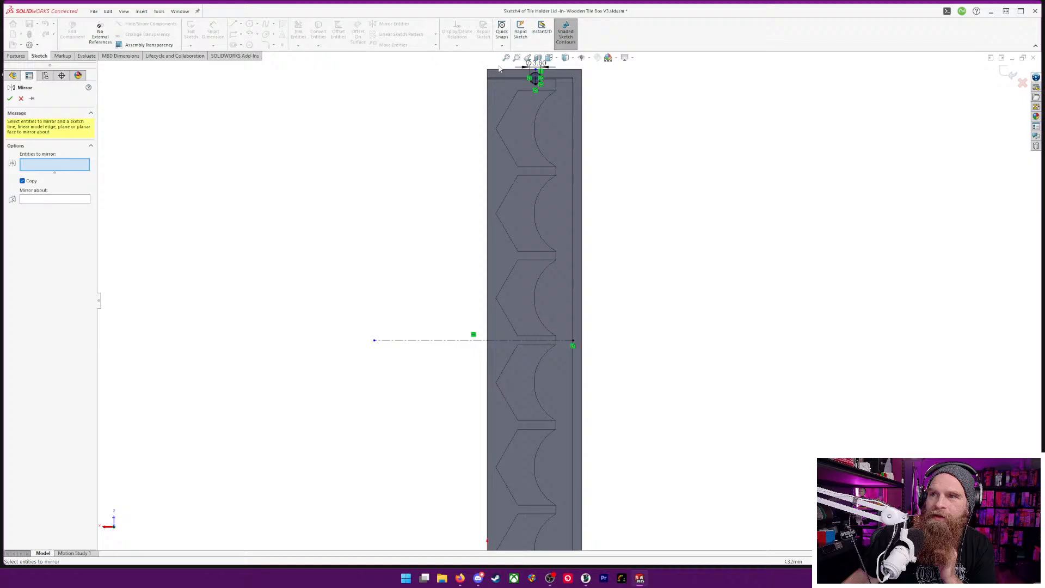
pyautogui.click(538, 78)
pyautogui.click(77, 201)
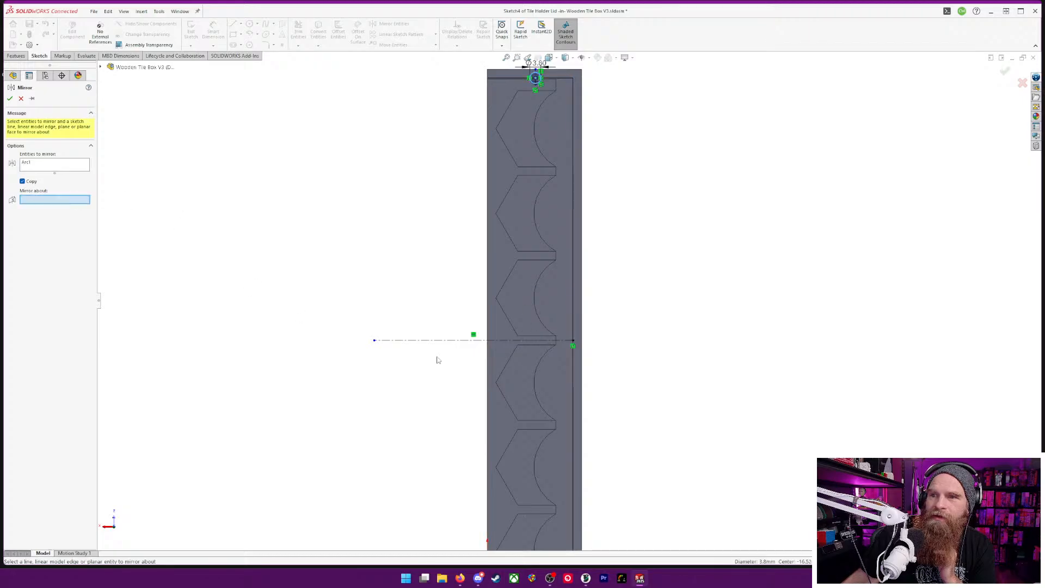
pyautogui.click(441, 340)
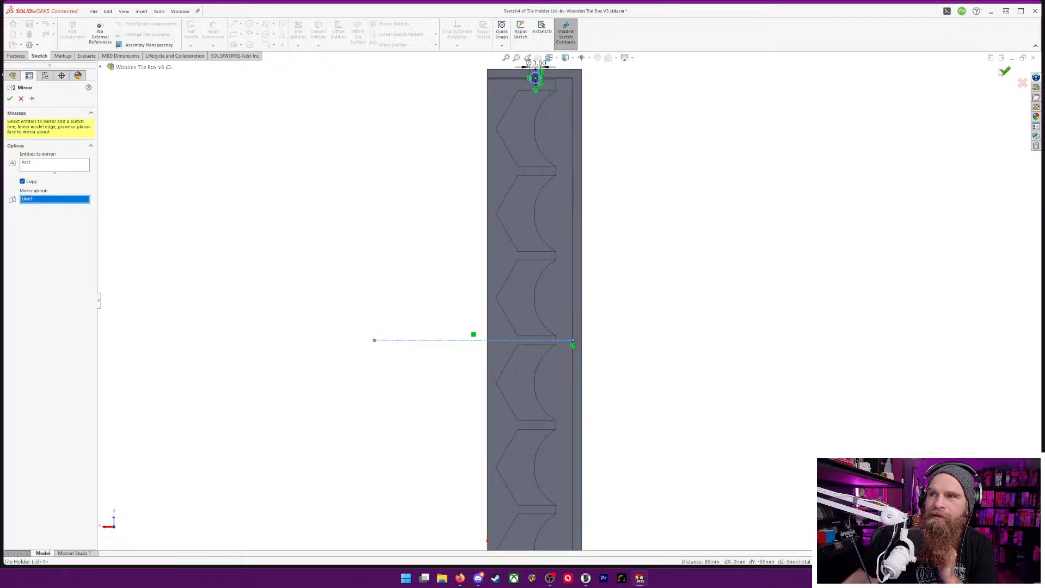
pyautogui.click(10, 99)
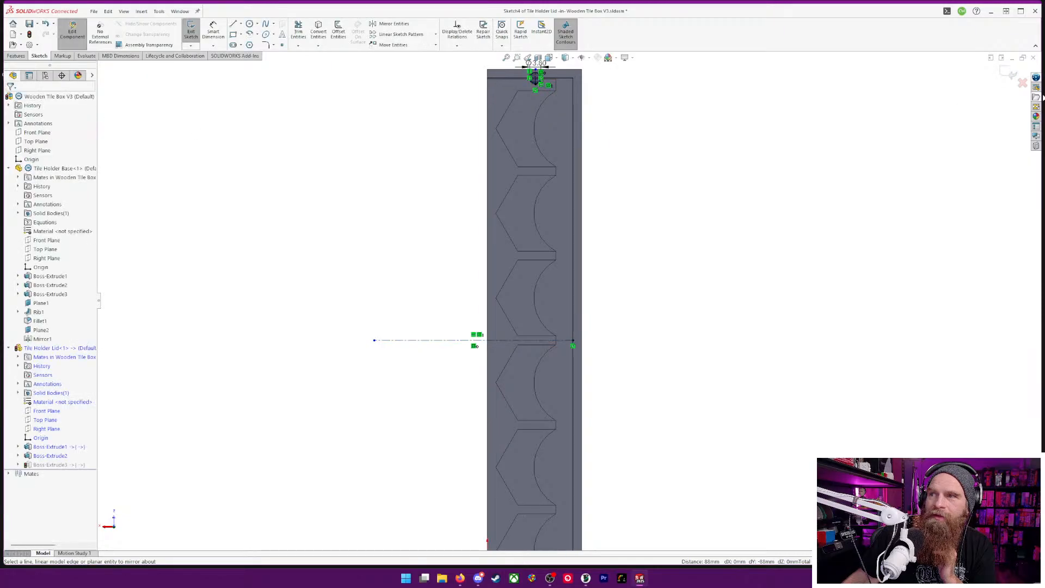
pyautogui.click(1017, 74)
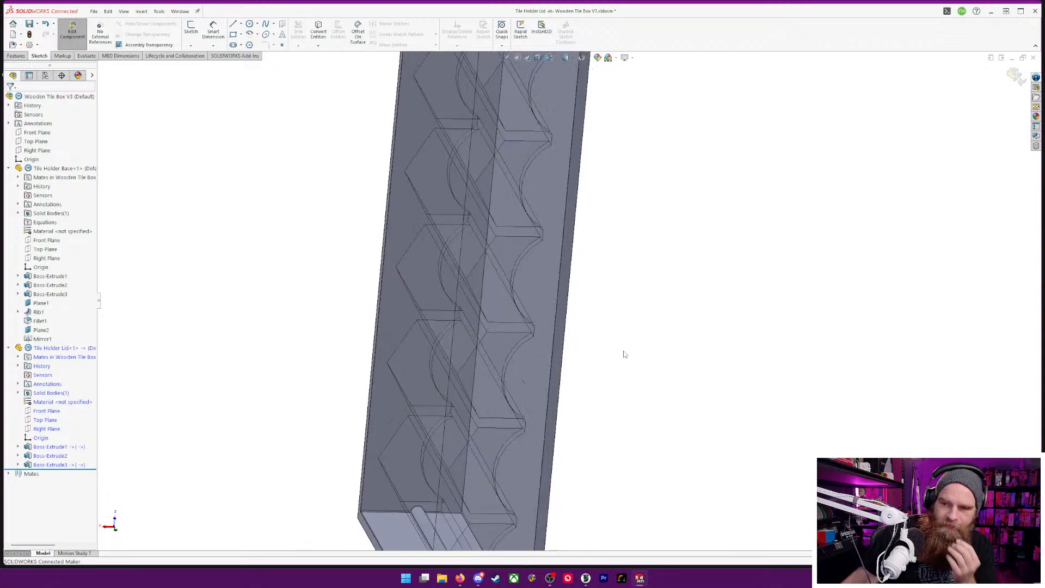
# - Inspect the lid from both ends to compare the original rod with its mirrored counterpart
pyautogui.scroll(8, 555, 332)
pyautogui.moveTo(637, 357); pyautogui.dragTo(541, 258, button='middle')
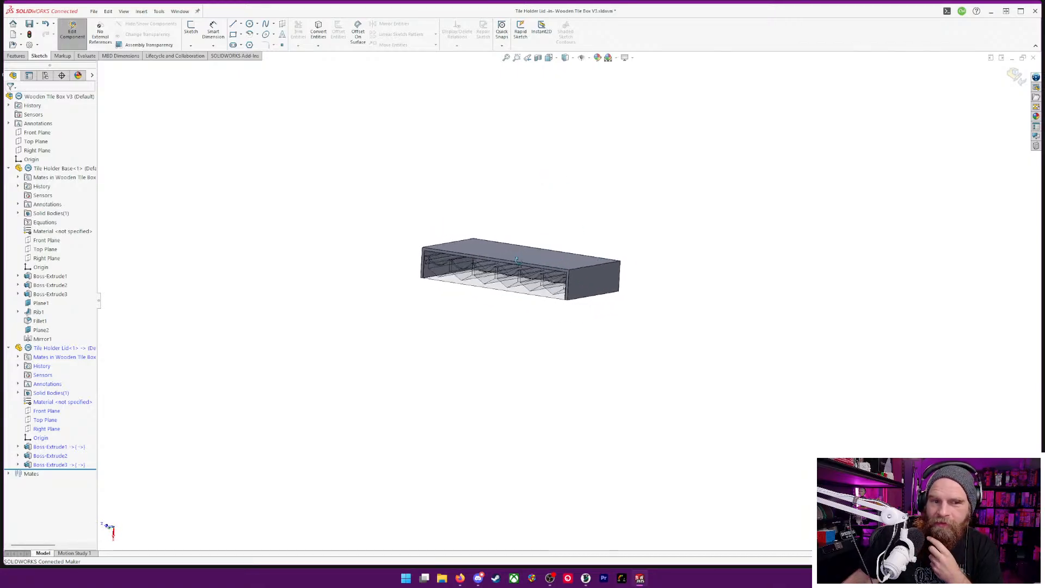
pyautogui.moveTo(517, 250); pyautogui.dragTo(578, 262, button='middle')
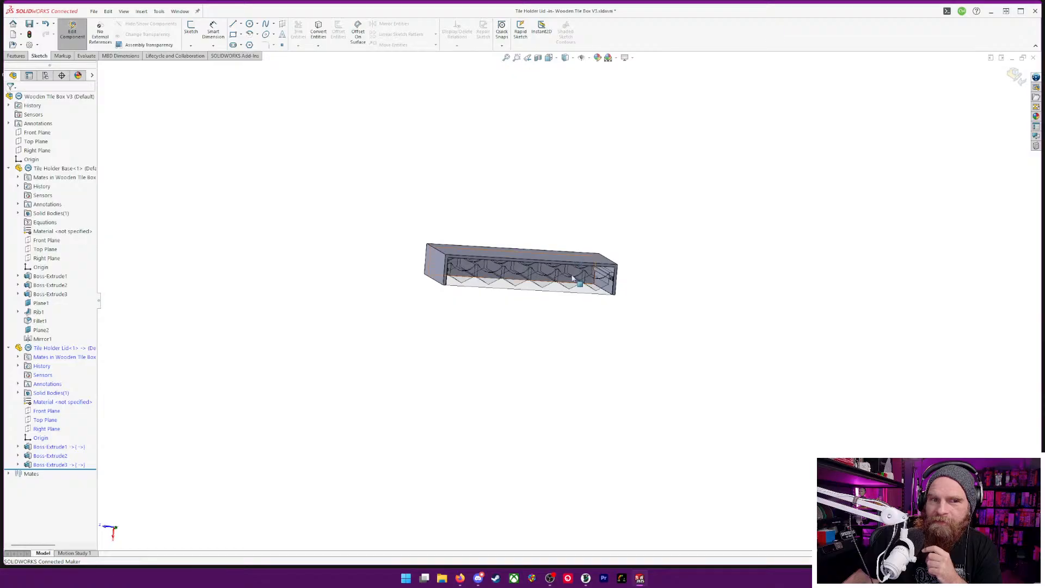
pyautogui.scroll(-8, 531, 275)
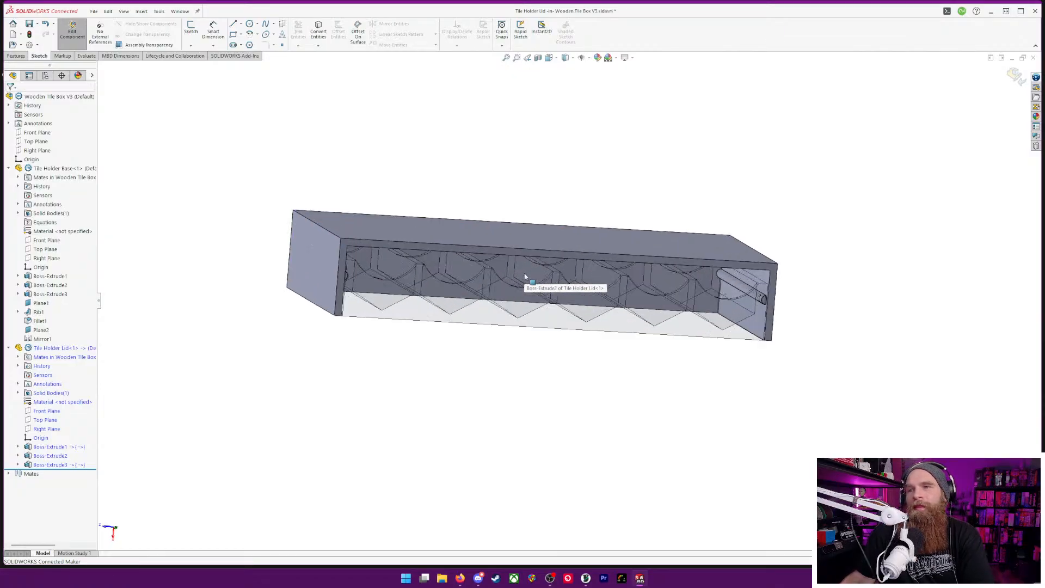
pyautogui.scroll(6, 527, 278)
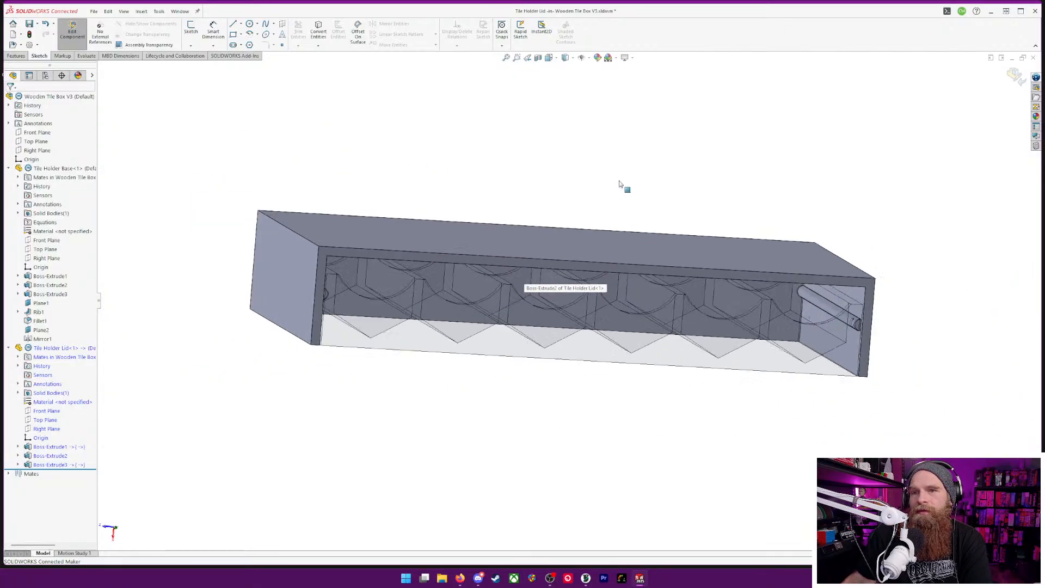
pyautogui.moveTo(621, 186); pyautogui.dragTo(546, 177, button='middle')
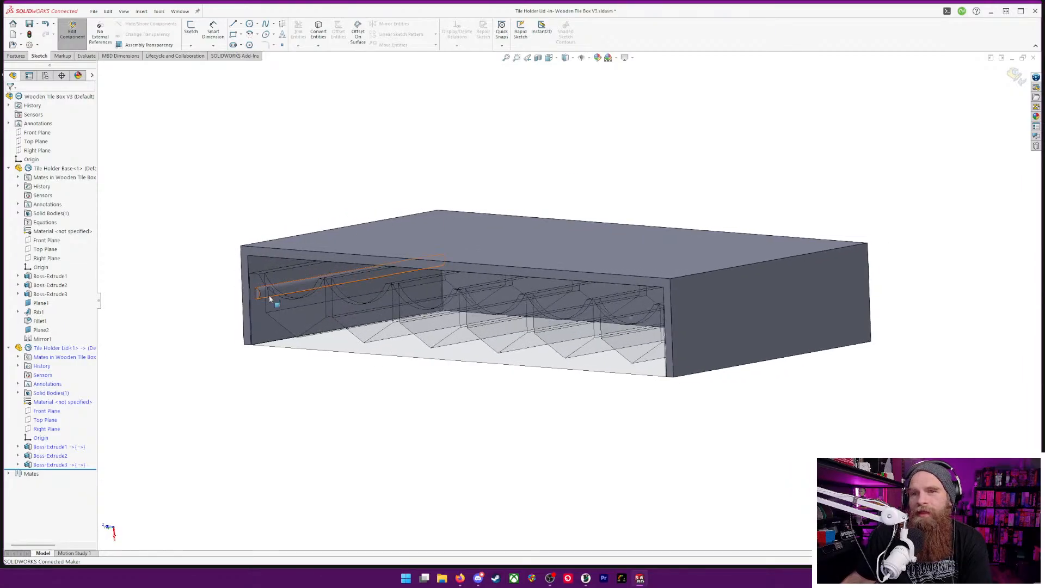
# - Examine up close the rod's end, the adjoining lid wall and the small rounded notch along the base's half-round
pyautogui.scroll(-5, 430, 294)
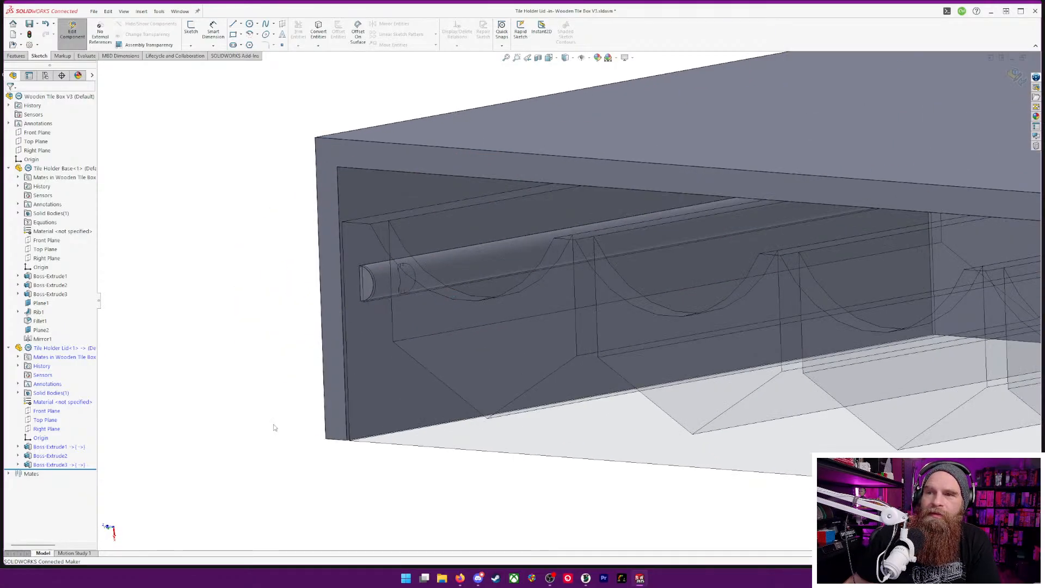
pyautogui.moveTo(273, 423); pyautogui.dragTo(257, 149, button='middle')
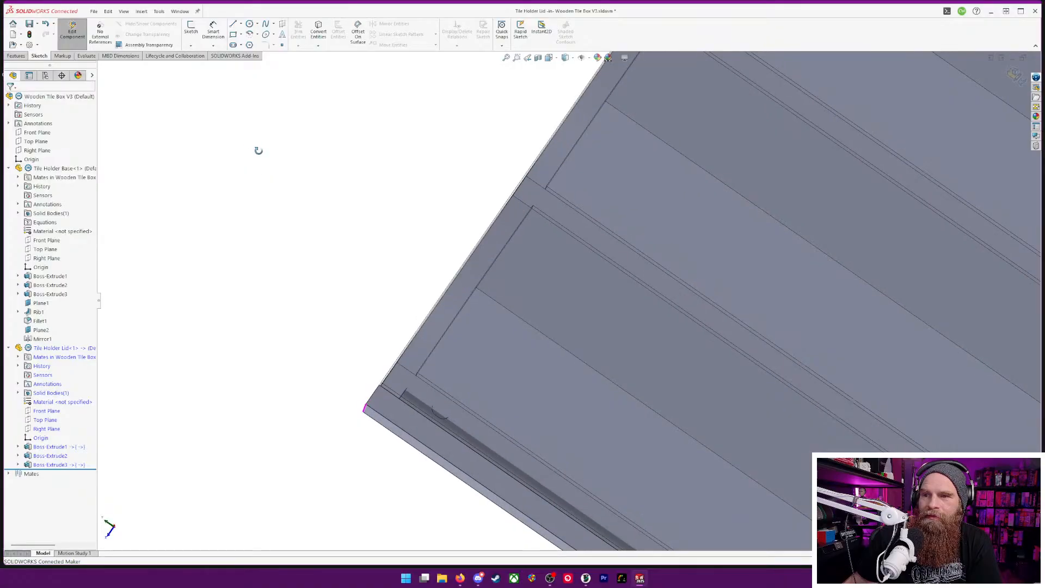
pyautogui.scroll(-3, 447, 408)
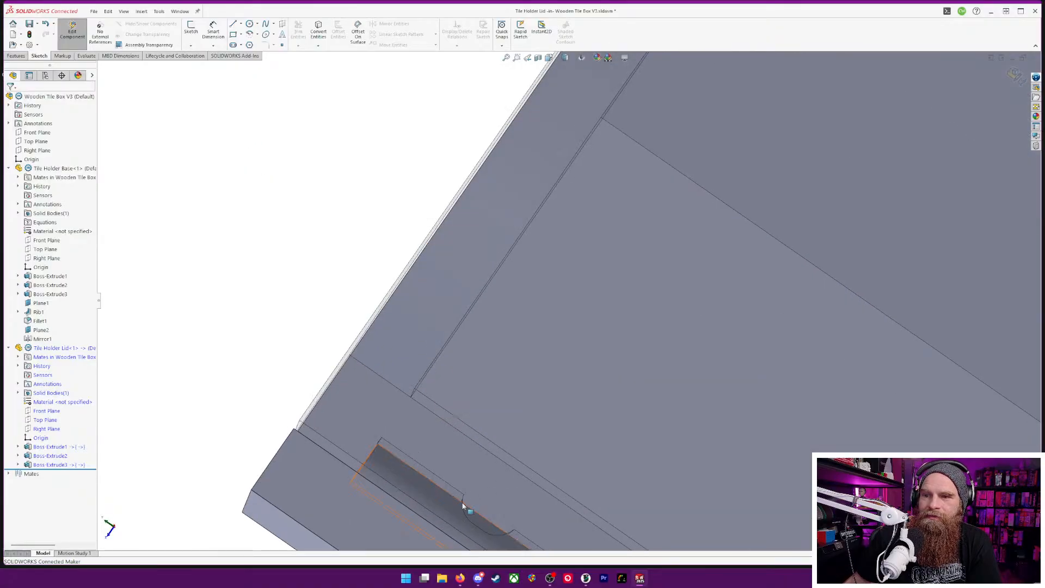
pyautogui.scroll(3, 470, 484)
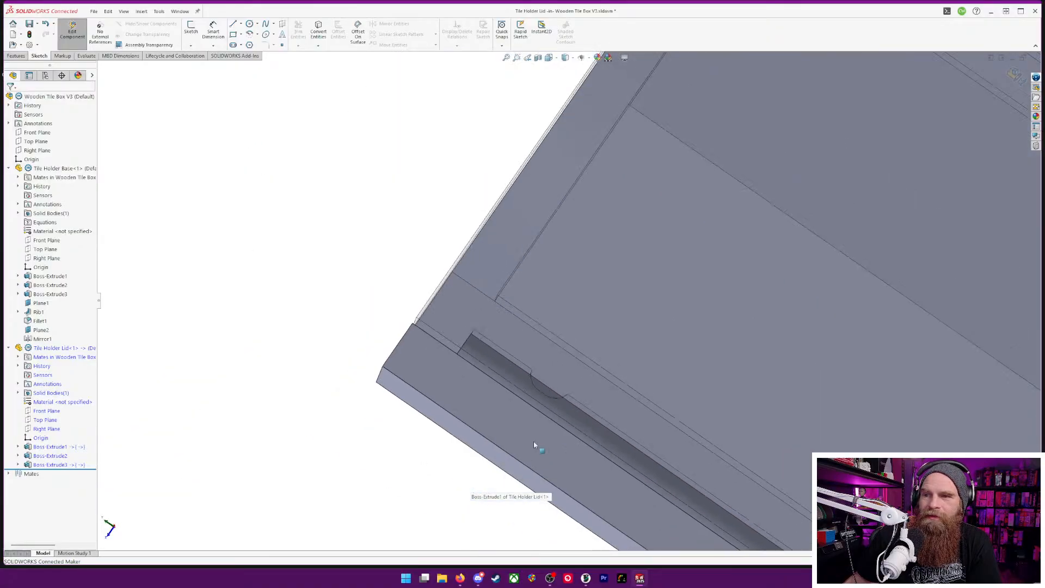
pyautogui.moveTo(533, 441)
pyautogui.mouseDown(button='middle')
pyautogui.moveTo(495, 483)
pyautogui.moveTo(525, 439)
pyautogui.mouseUp(button='middle')
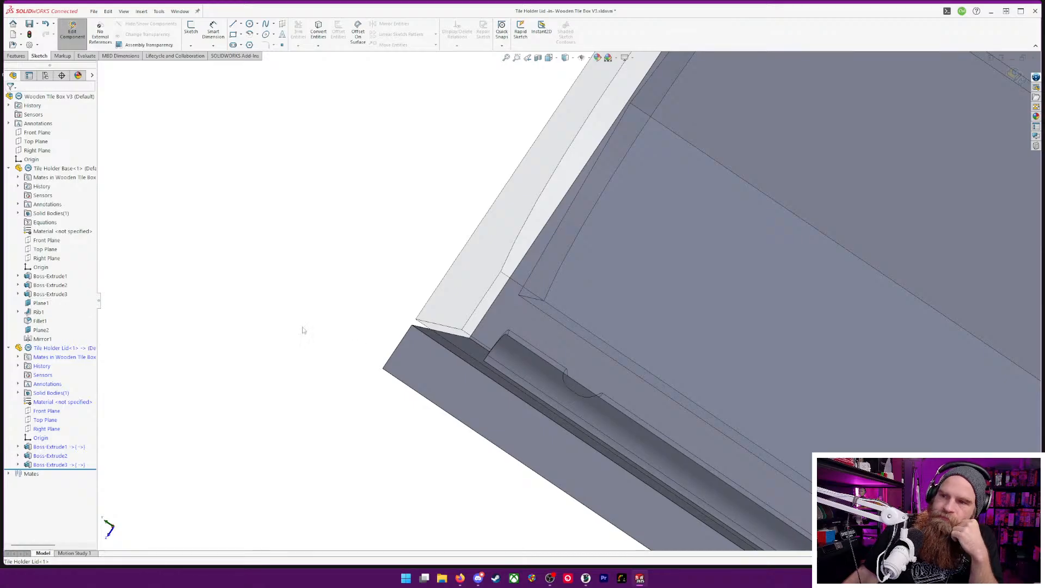
pyautogui.scroll(-1, 395, 335)
pyautogui.scroll(2, 396, 331)
pyautogui.moveTo(403, 351); pyautogui.dragTo(498, 463, button='middle')
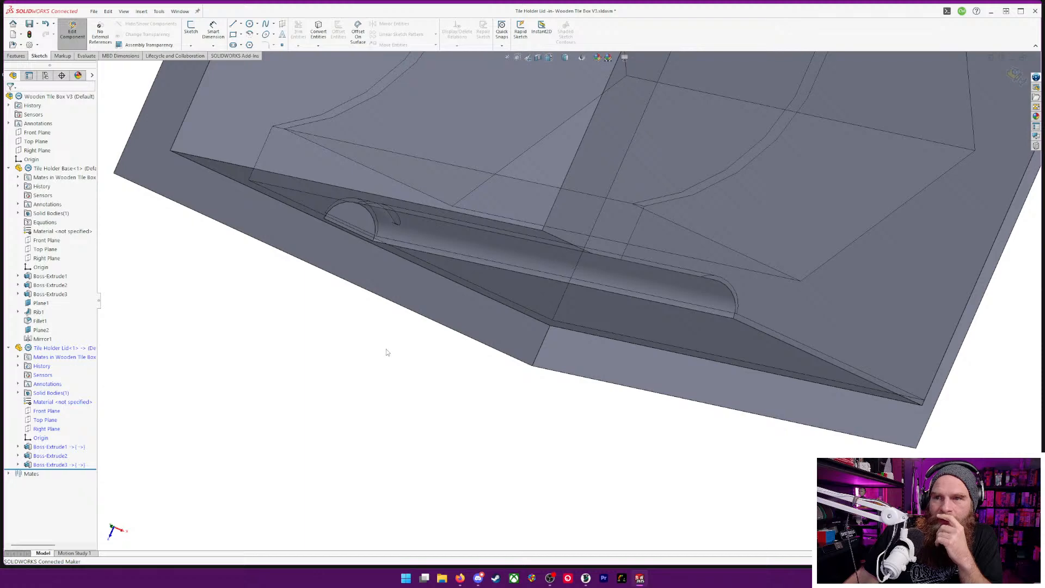
pyautogui.moveTo(386, 352); pyautogui.dragTo(275, 330, button='middle')
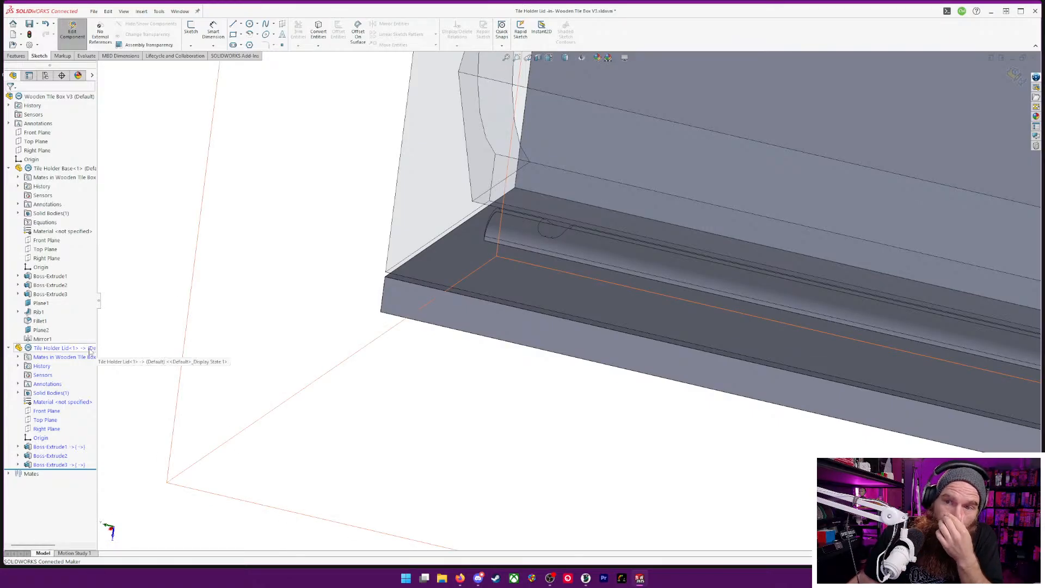
pyautogui.scroll(-4, 446, 291)
pyautogui.scroll(9, 451, 294)
pyautogui.moveTo(450, 296); pyautogui.dragTo(824, 142, button='middle')
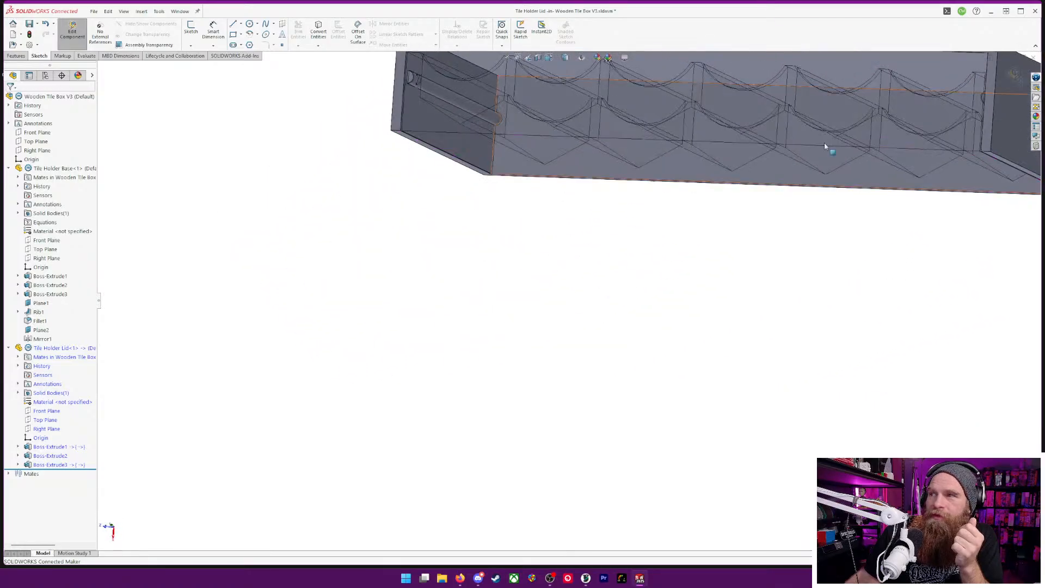
# - Finish editing the Tile Holder Lid and start editing the Tile Holder Base within the assembly
pyautogui.click(1013, 75)
pyautogui.moveTo(887, 193); pyautogui.dragTo(550, 396, button='middle')
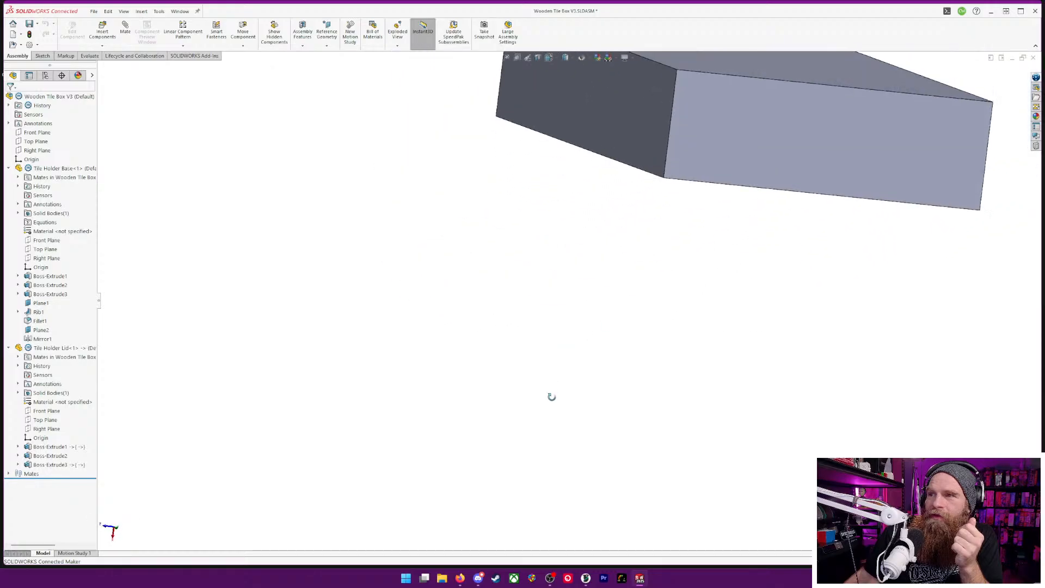
pyautogui.scroll(-4, 817, 98)
pyautogui.scroll(5, 817, 99)
pyautogui.moveTo(793, 140); pyautogui.dragTo(688, 350, button='middle')
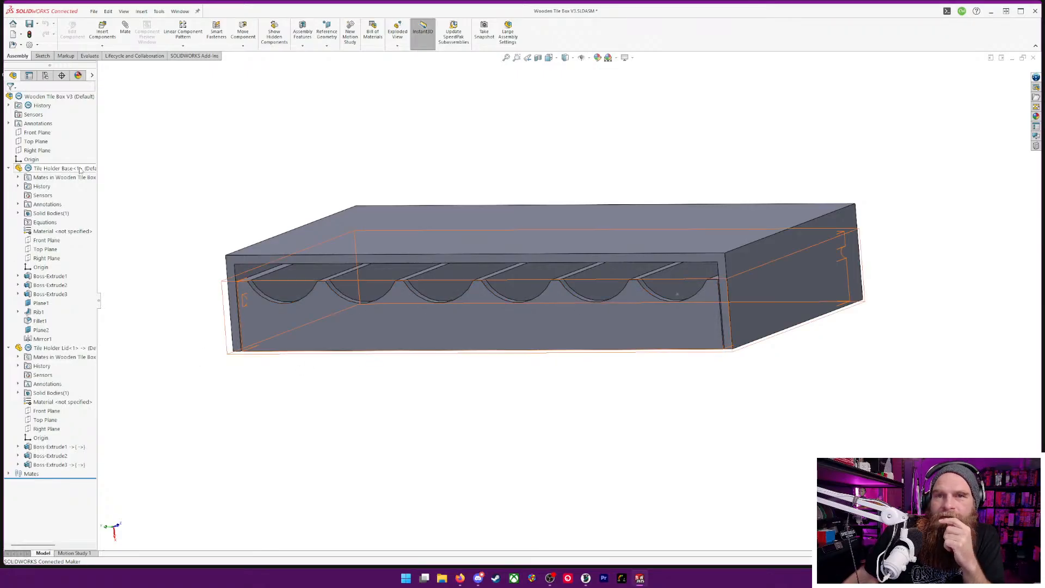
pyautogui.click(52, 169)
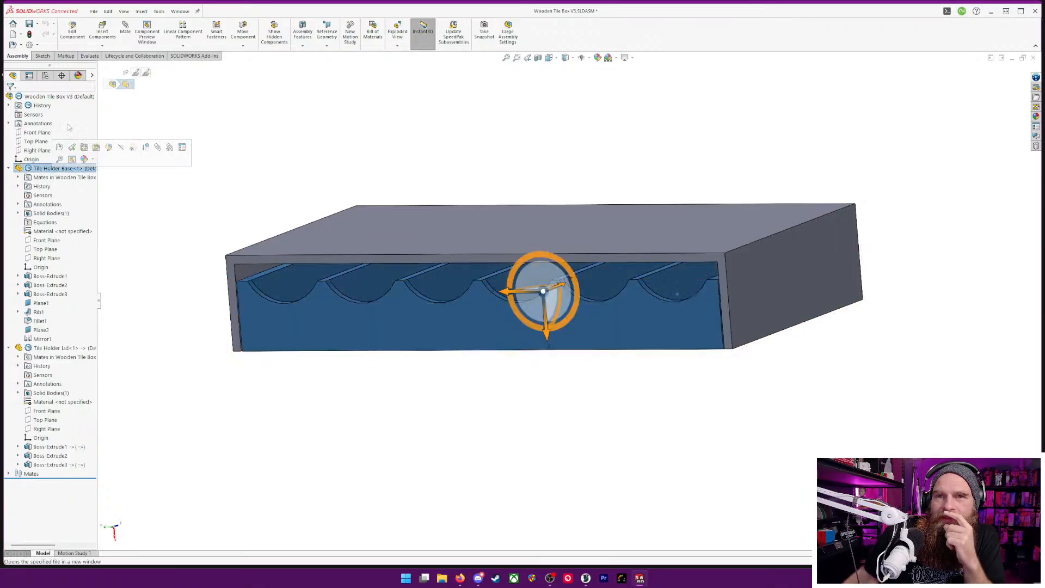
pyautogui.click(75, 35)
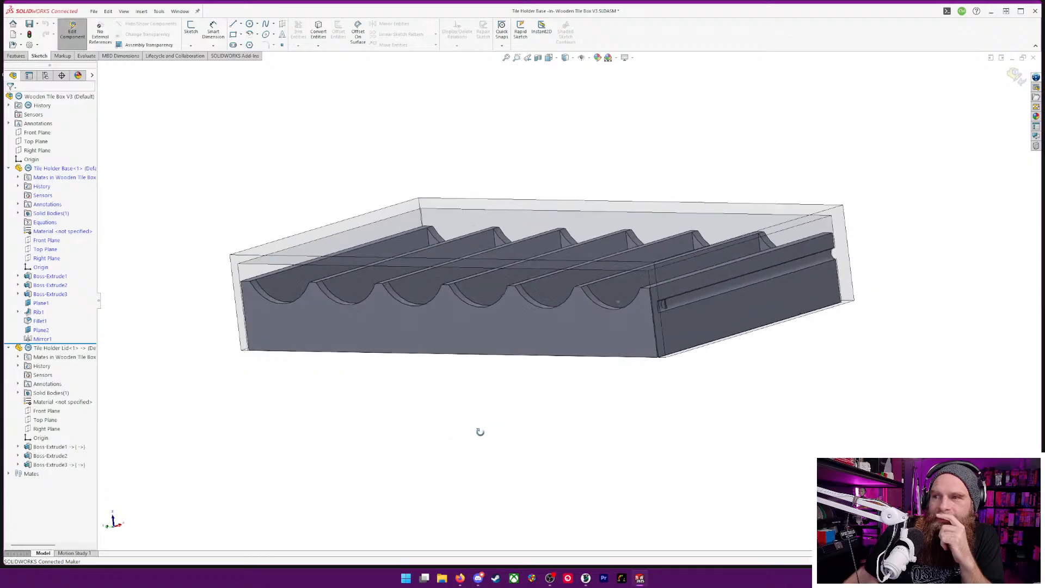
# - Examine the end of the half-round groove in the base's side wall and the rounded notch inside it
pyautogui.moveTo(480, 432); pyautogui.dragTo(415, 432, button='middle')
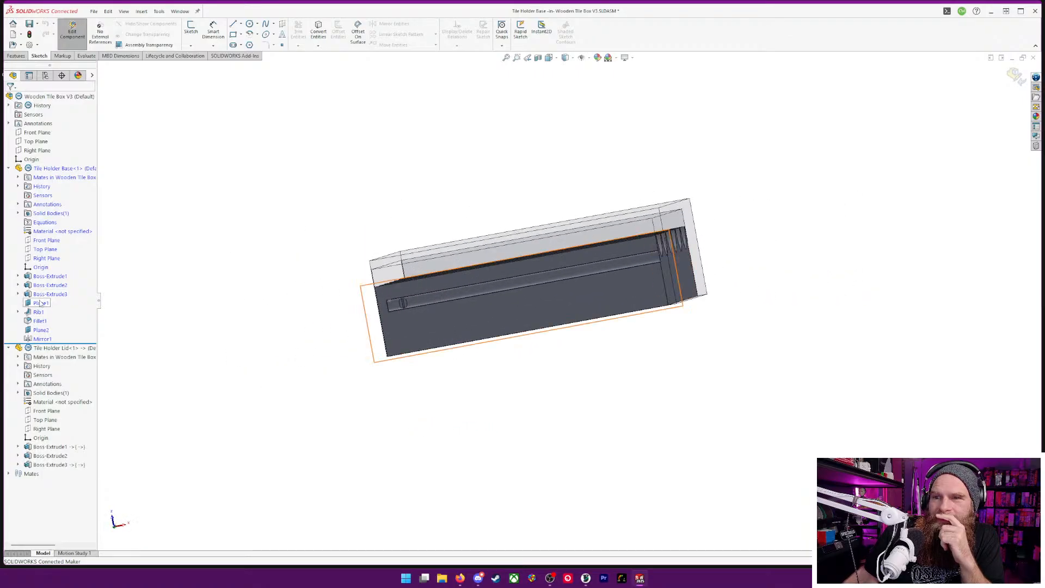
pyautogui.scroll(-5, 392, 319)
pyautogui.moveTo(282, 337); pyautogui.dragTo(338, 339, button='middle')
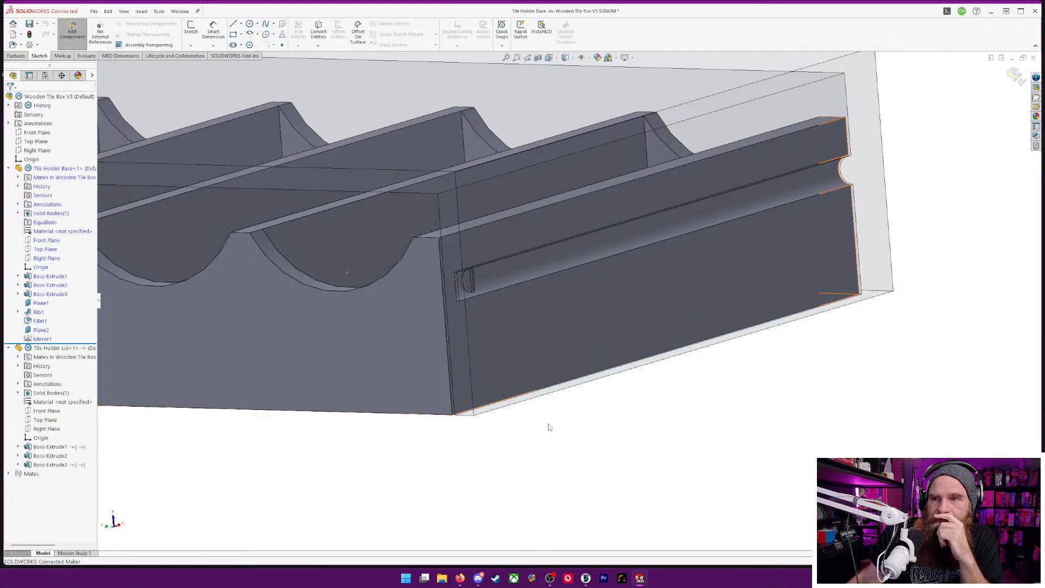
pyautogui.moveTo(548, 426); pyautogui.dragTo(478, 431, button='middle')
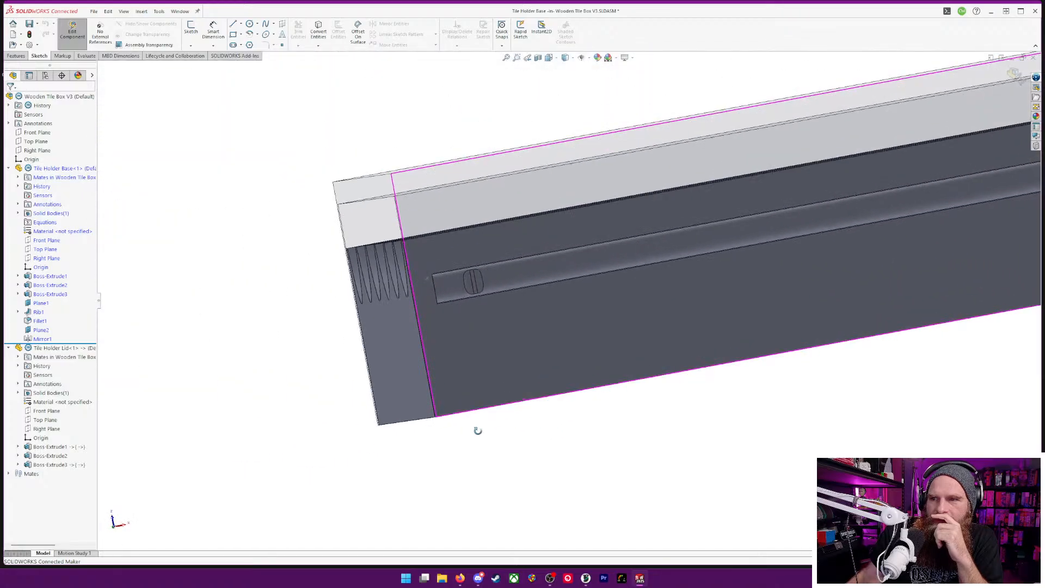
pyautogui.scroll(-5, 476, 261)
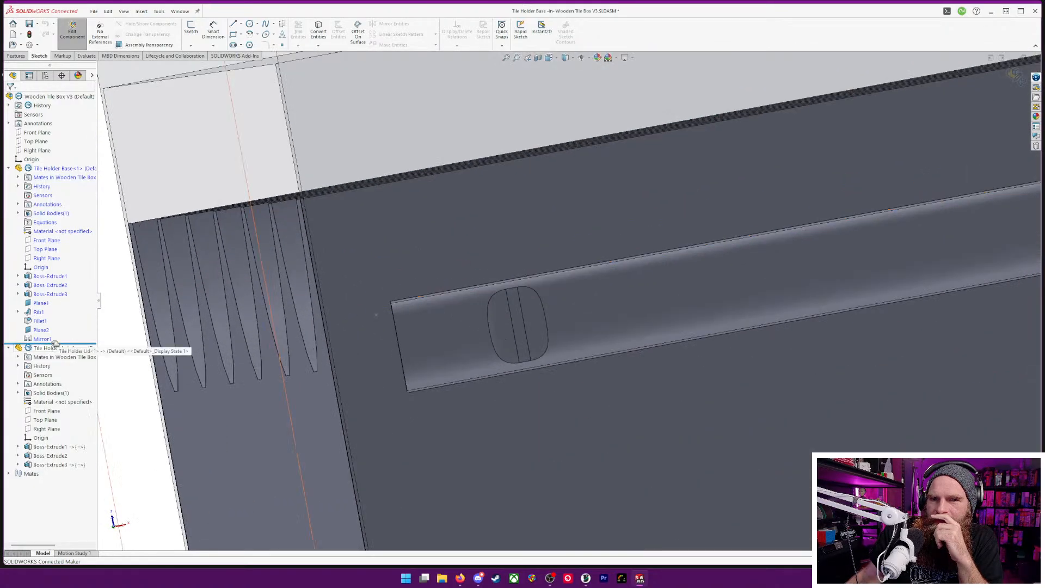
# - Roll the Tile Holder Base back to just after Boss-Extrude3, inspect its plain side groove from both ends, and restore all rolled-back features
pyautogui.moveTo(60, 341); pyautogui.dragTo(63, 299)
pyautogui.scroll(-3, 511, 343)
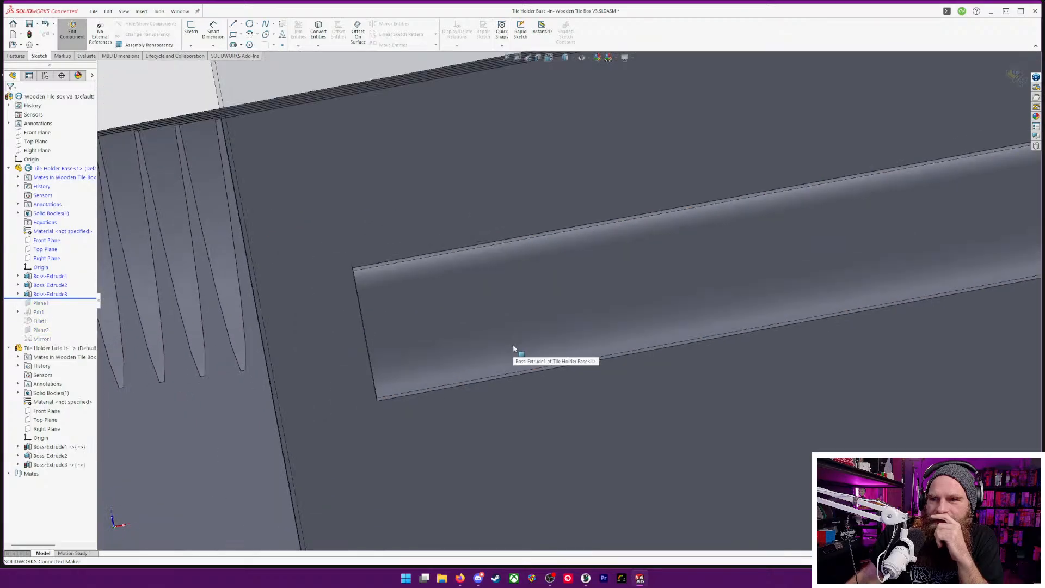
pyautogui.scroll(7, 513, 344)
pyautogui.moveTo(453, 379); pyautogui.dragTo(420, 439, button='middle')
pyautogui.scroll(-5, 471, 378)
pyautogui.scroll(5, 472, 378)
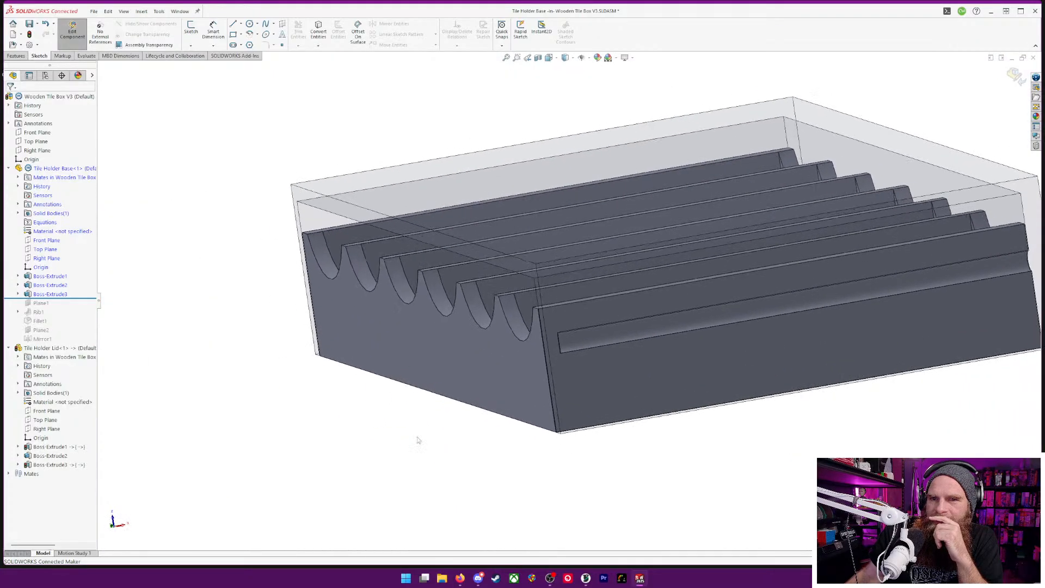
pyautogui.rightClick(80, 298)
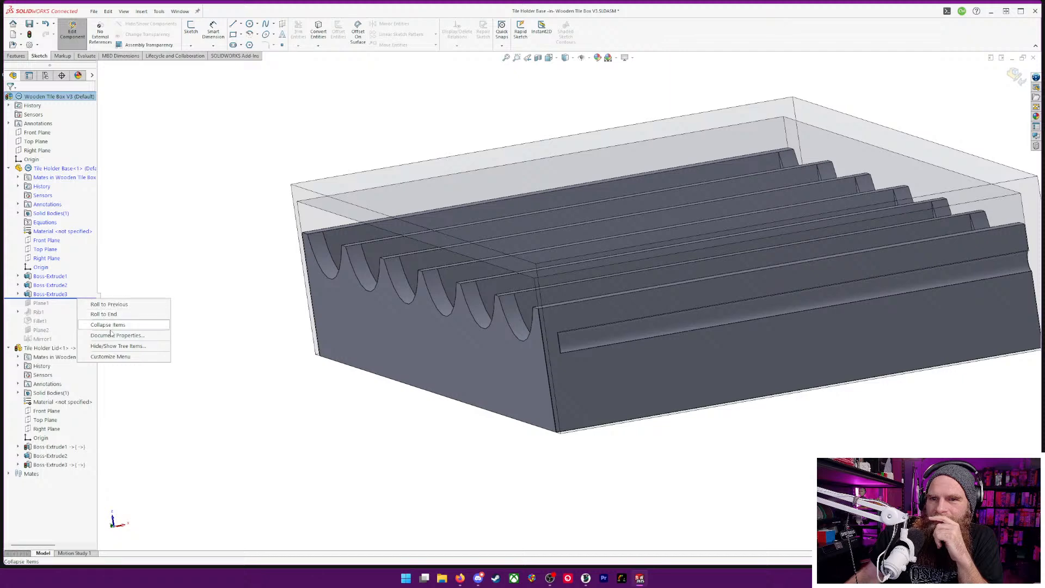
pyautogui.click(225, 384)
pyautogui.moveTo(406, 487)
pyautogui.mouseDown(button='middle')
pyautogui.moveTo(350, 473)
pyautogui.moveTo(334, 490)
pyautogui.moveTo(408, 479)
pyautogui.mouseUp(button='middle')
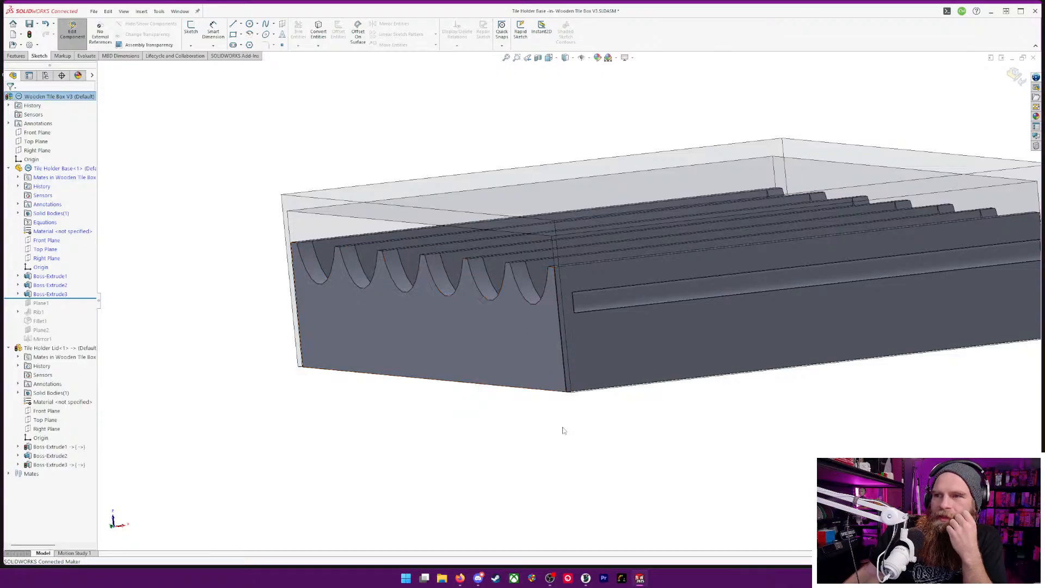
pyautogui.moveTo(562, 427); pyautogui.dragTo(502, 477, button='middle')
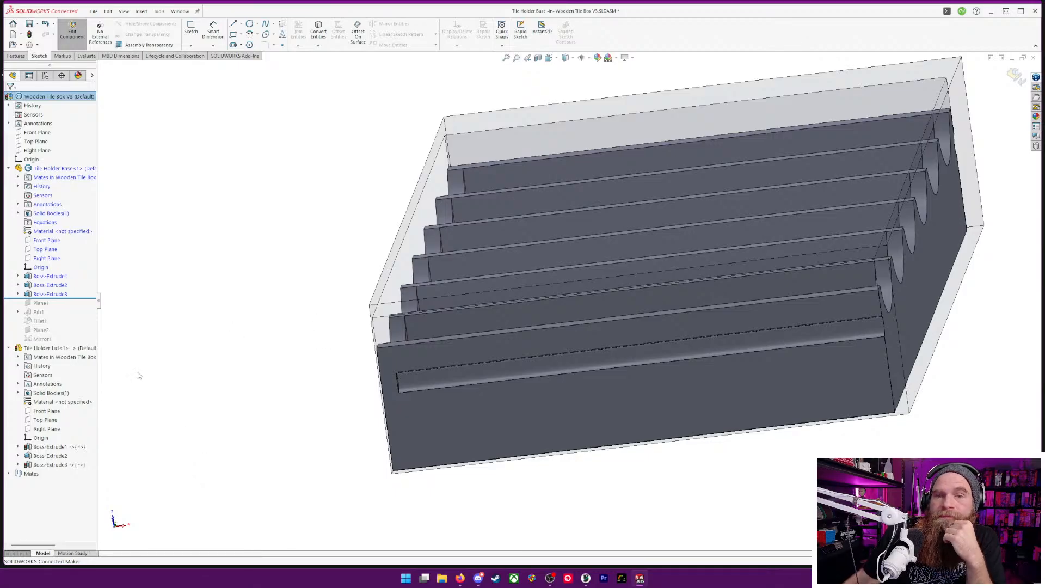
pyautogui.moveTo(80, 300); pyautogui.dragTo(80, 343)
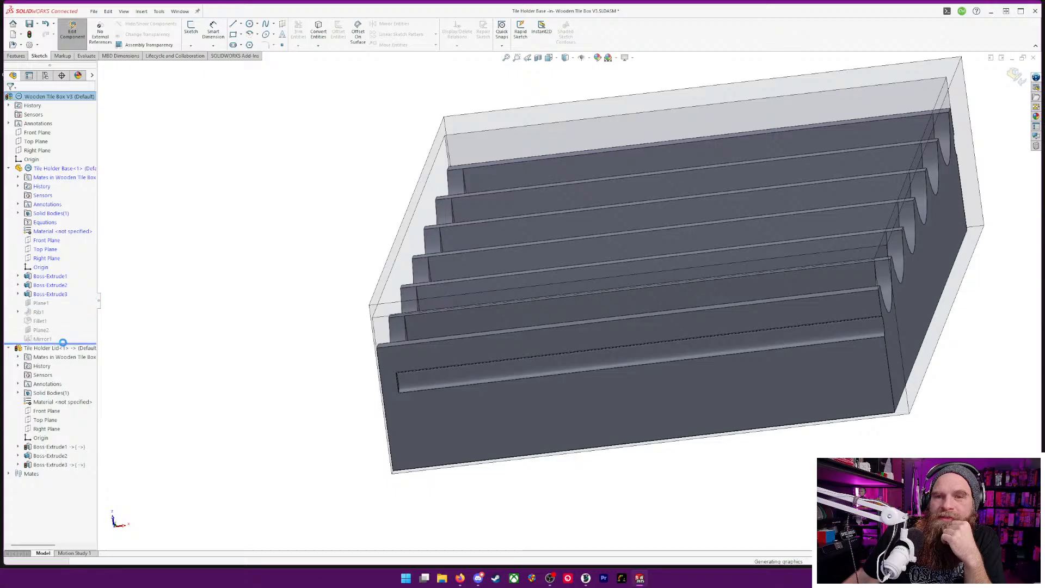
# - Finish editing the Tile Holder Base and start editing the Tile Holder Lid within the assembly
pyautogui.click(1019, 81)
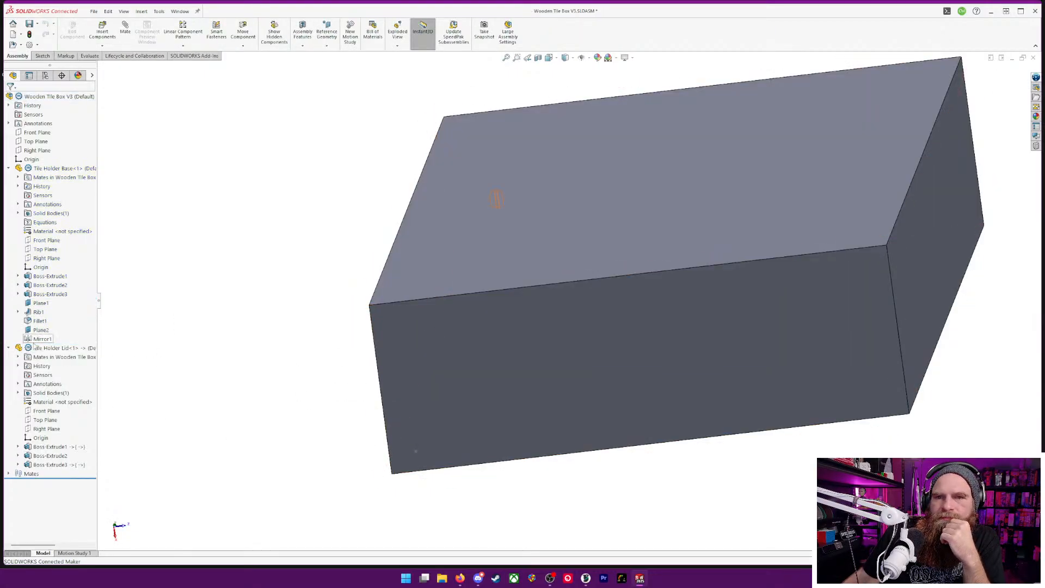
pyautogui.click(55, 348)
pyautogui.click(76, 36)
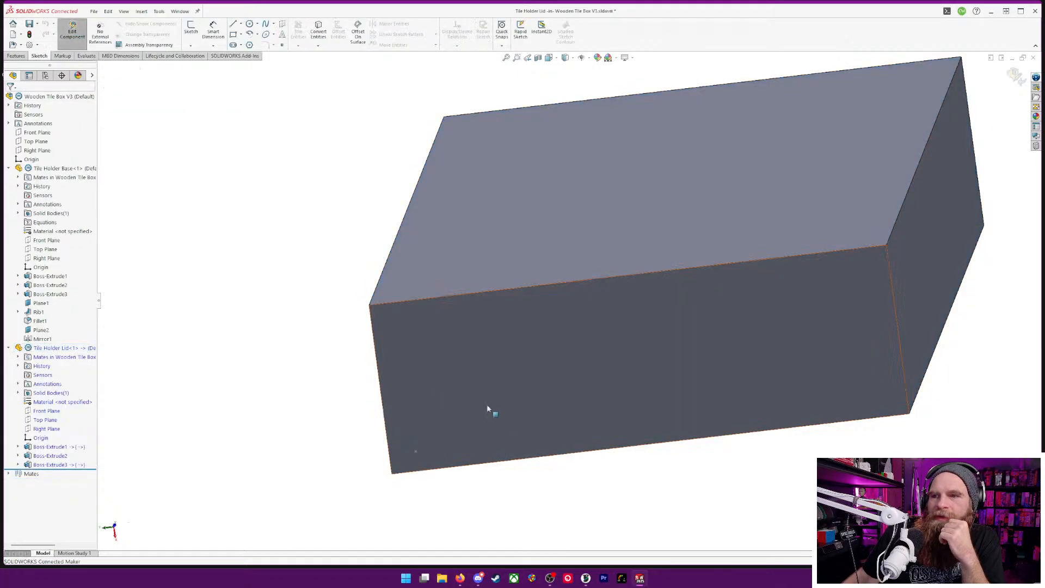
# - Set up a reference plane offset from the lid's outer end face, with the offset flipped inward toward the rounded notch
pyautogui.moveTo(337, 434)
pyautogui.mouseDown(button='middle')
pyautogui.moveTo(362, 348)
pyautogui.moveTo(356, 235)
pyautogui.moveTo(345, 240)
pyautogui.moveTo(380, 439)
pyautogui.moveTo(356, 501)
pyautogui.moveTo(381, 504)
pyautogui.mouseUp(button='middle')
pyautogui.moveTo(551, 504); pyautogui.dragTo(596, 503, button='middle')
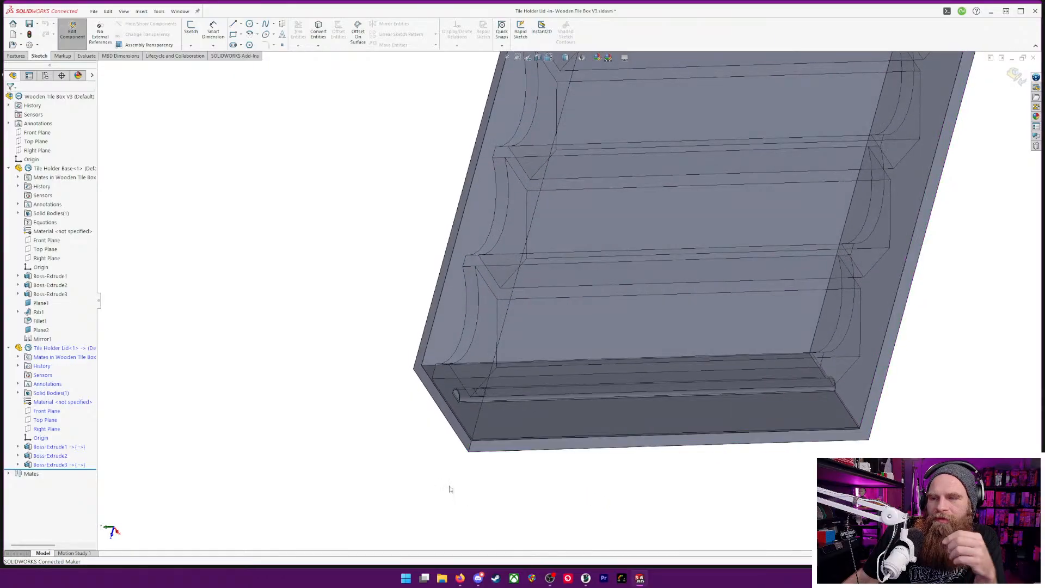
pyautogui.scroll(-8, 532, 427)
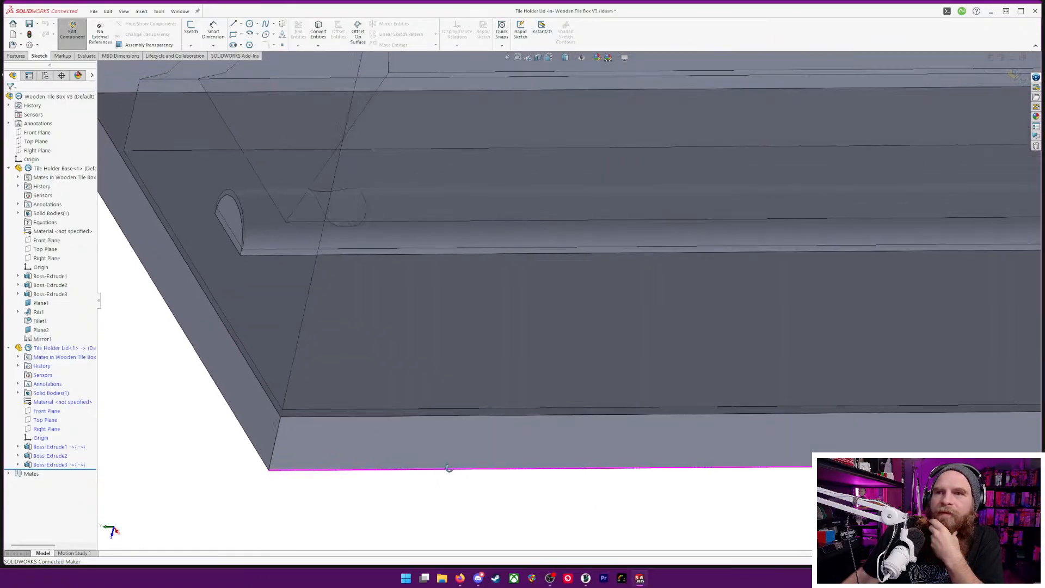
pyautogui.moveTo(442, 421); pyautogui.dragTo(439, 338, button='middle')
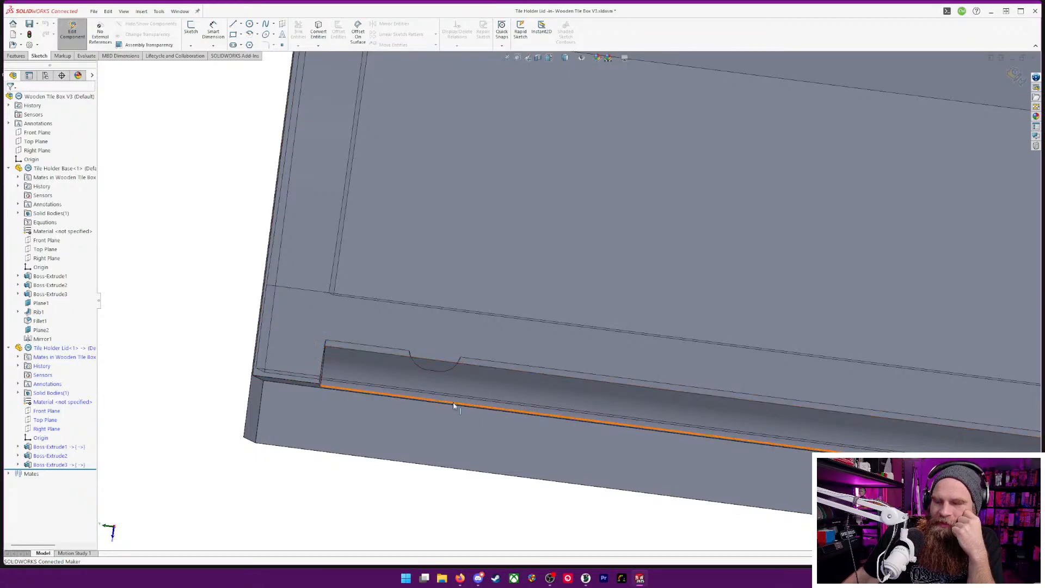
pyautogui.moveTo(408, 497); pyautogui.dragTo(398, 516, button='middle')
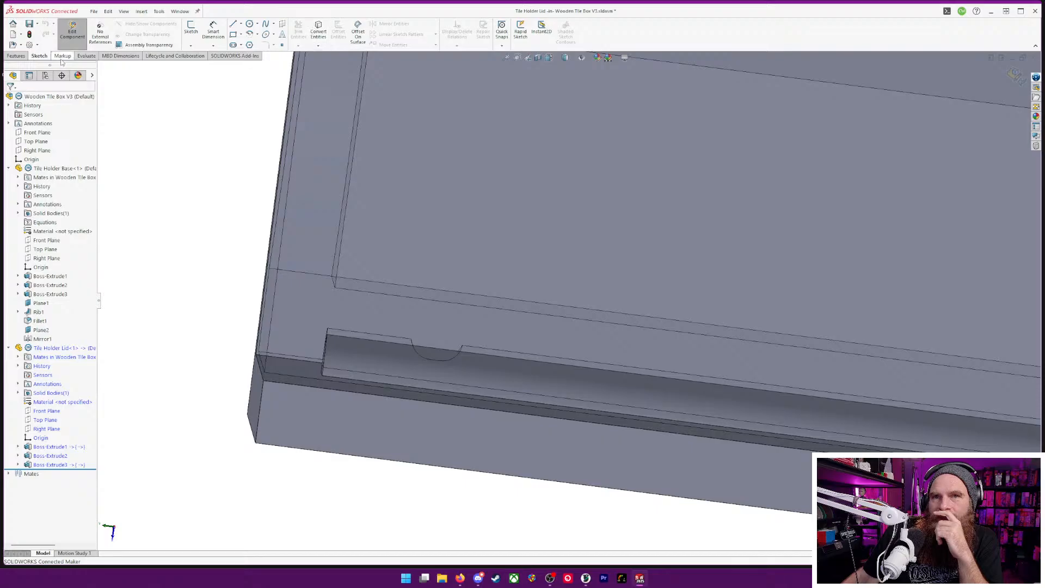
pyautogui.click(17, 56)
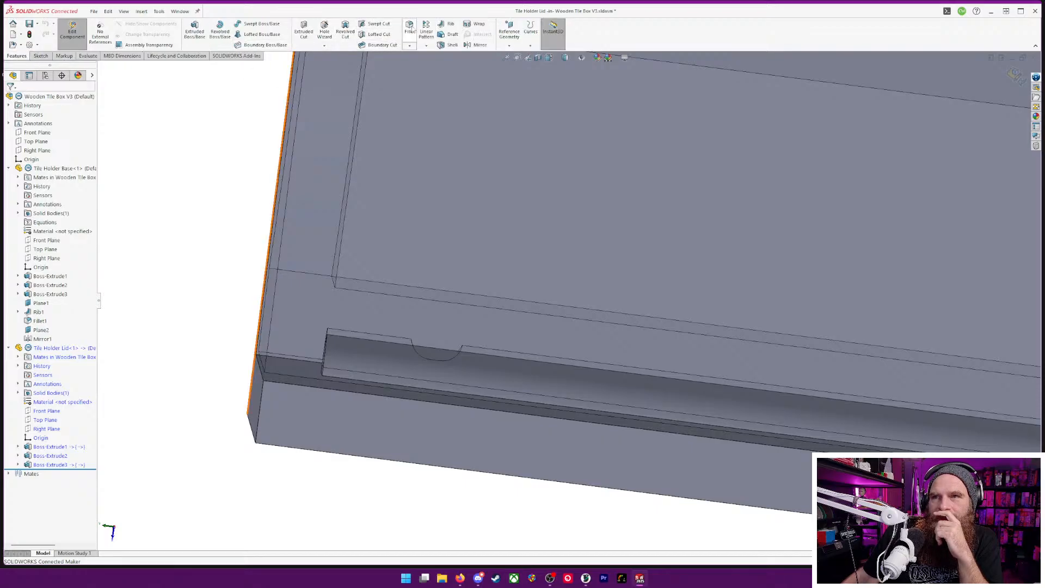
pyautogui.click(513, 28)
pyautogui.click(509, 55)
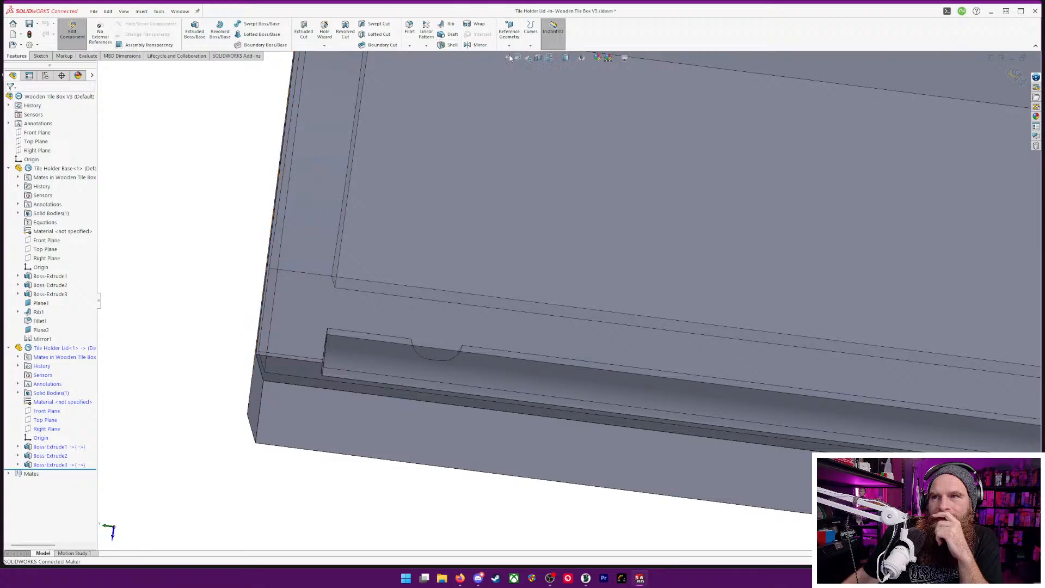
pyautogui.click(258, 406)
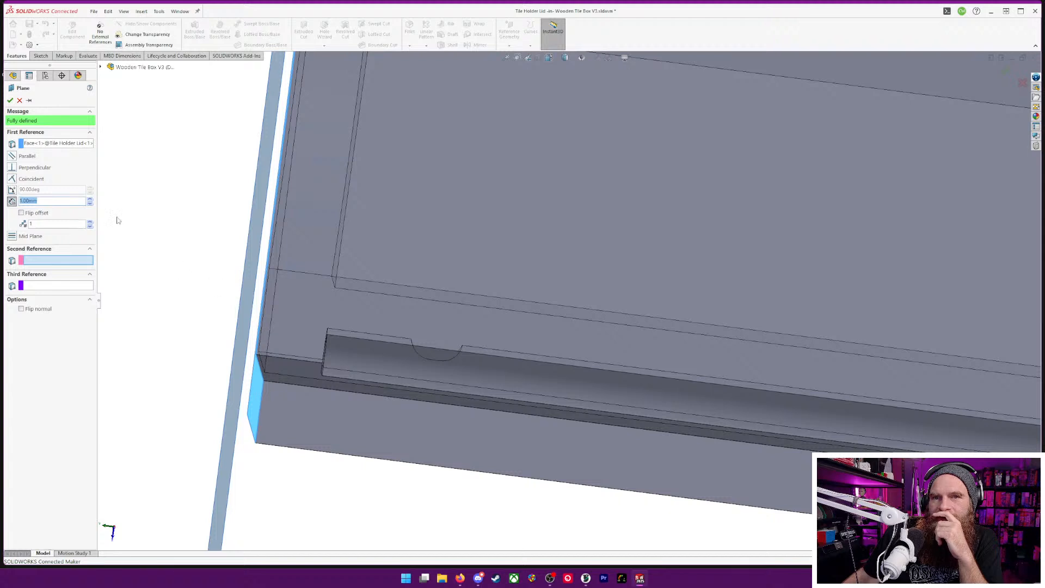
pyautogui.moveTo(104, 212); pyautogui.dragTo(478, 179, button='middle')
pyautogui.scroll(-3, 598, 353)
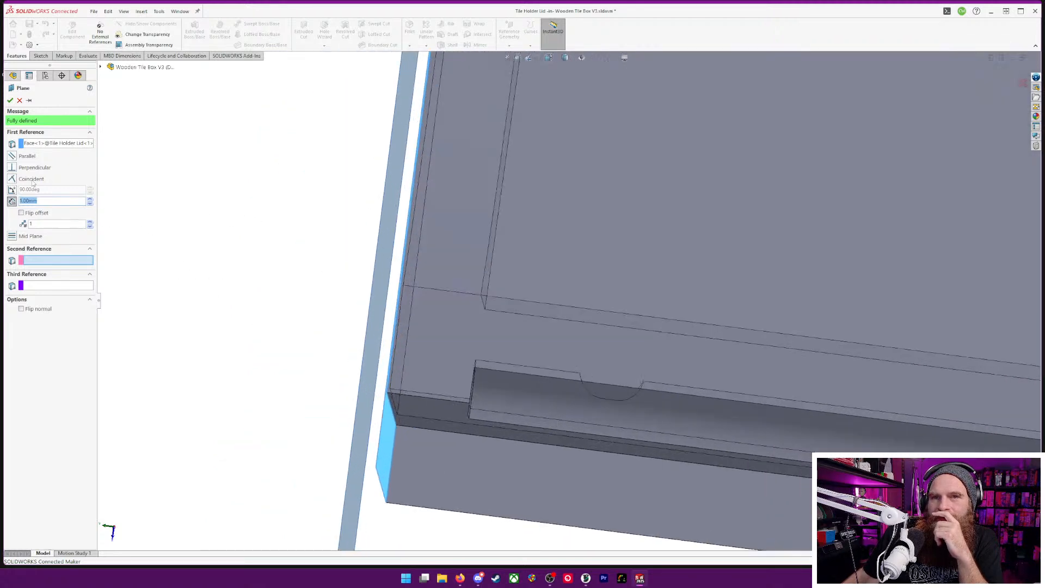
pyautogui.click(22, 213)
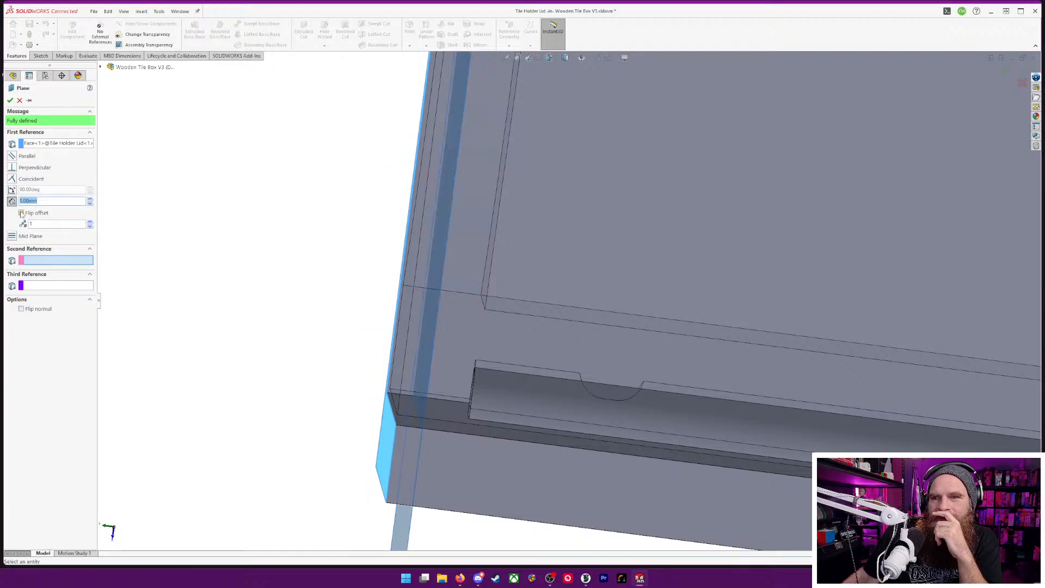
# - Increase the new plane's inward offset in 1 mm increments to 8 mm, bringing it to the rounded notch
pyautogui.click(90, 200)
pyautogui.click(90, 199)
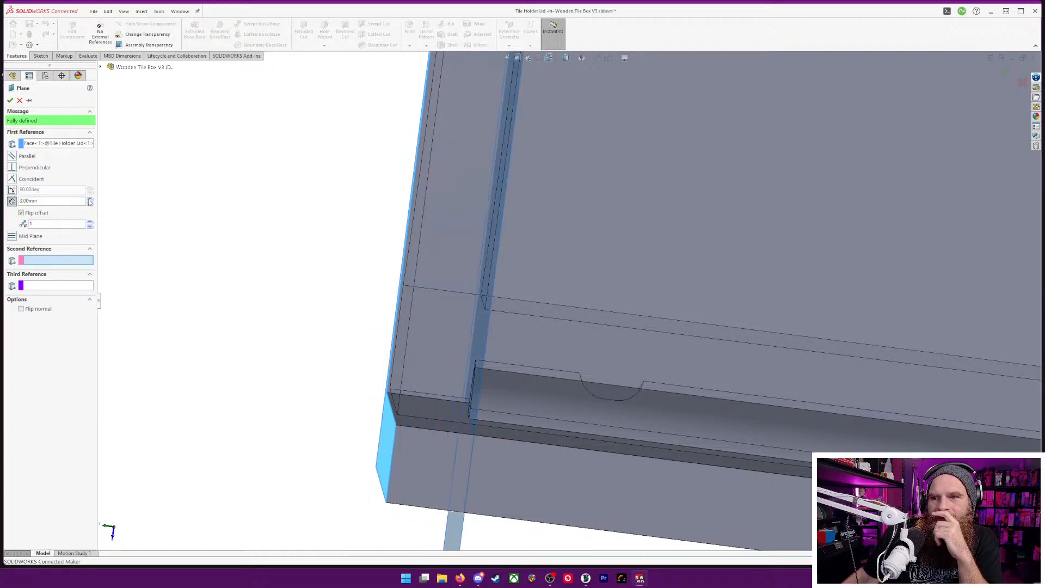
pyautogui.click(90, 200)
pyautogui.click(90, 199)
pyautogui.click(90, 200)
pyautogui.click(90, 199)
pyautogui.click(90, 201)
pyautogui.moveTo(246, 301); pyautogui.dragTo(245, 304, button='middle')
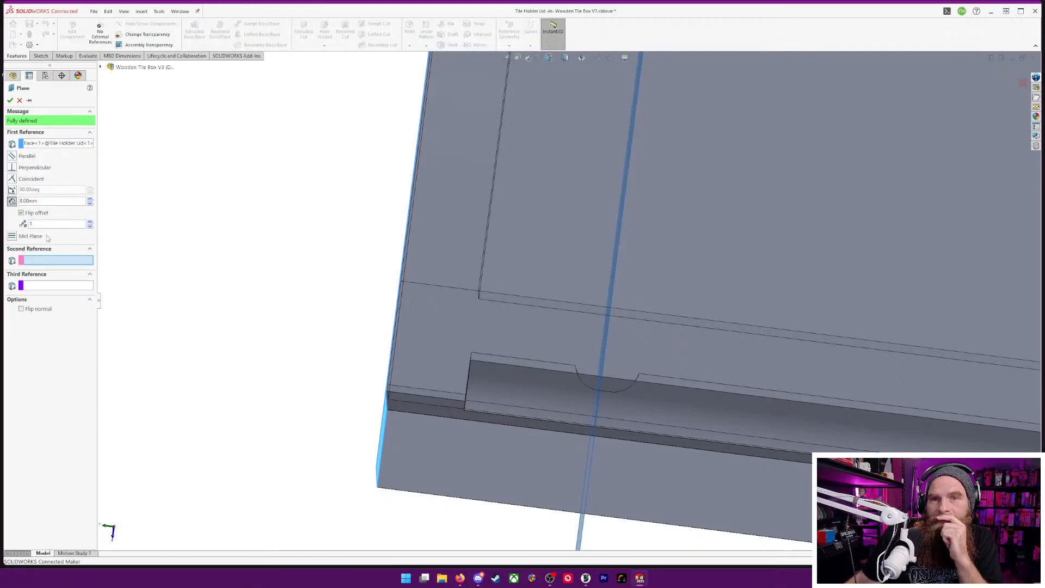
# - Try plane offsets between 3 mm and 10 mm to compare its position with the groove's end and the rounded notch
pyautogui.click(91, 203)
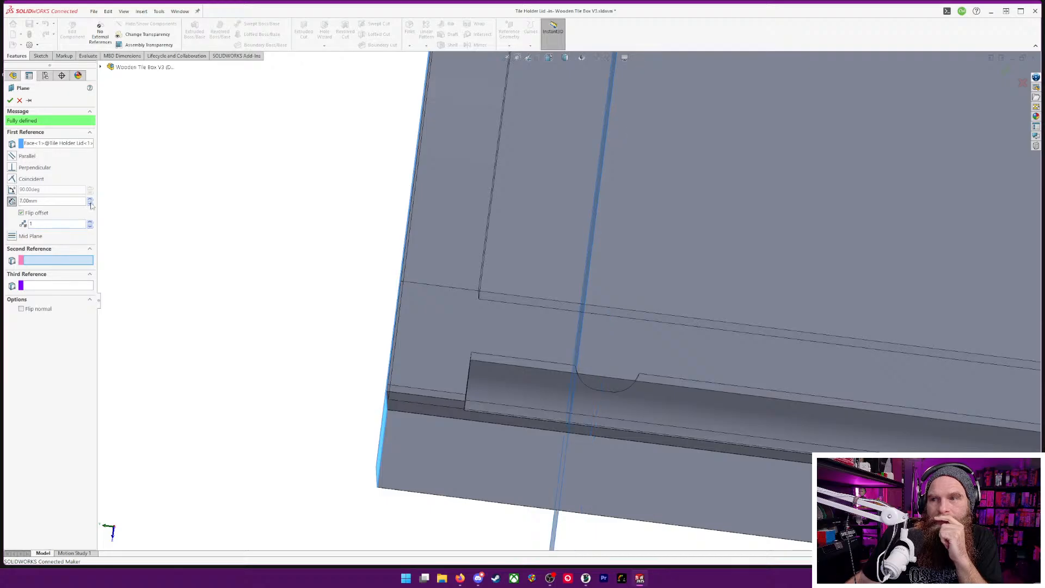
pyautogui.click(91, 203)
pyautogui.click(91, 203)
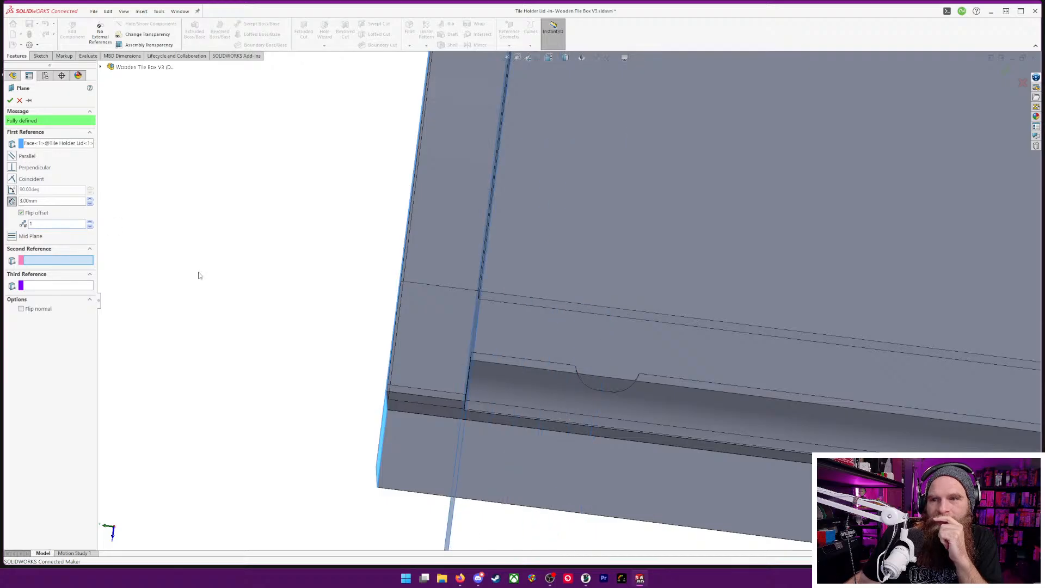
pyautogui.click(90, 199)
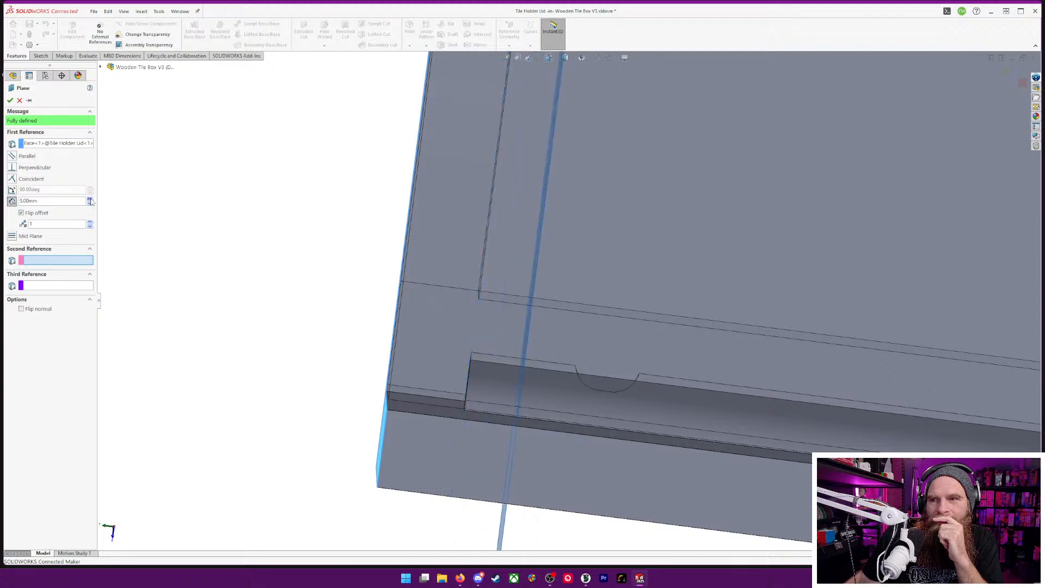
pyautogui.click(90, 199)
pyautogui.click(90, 200)
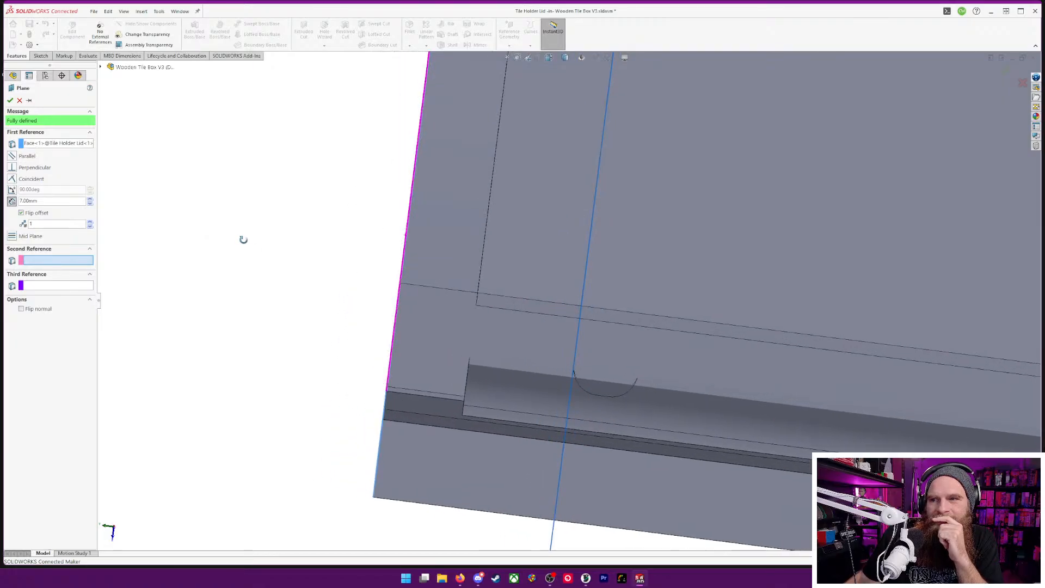
pyautogui.click(90, 199)
pyautogui.click(90, 200)
pyautogui.click(90, 199)
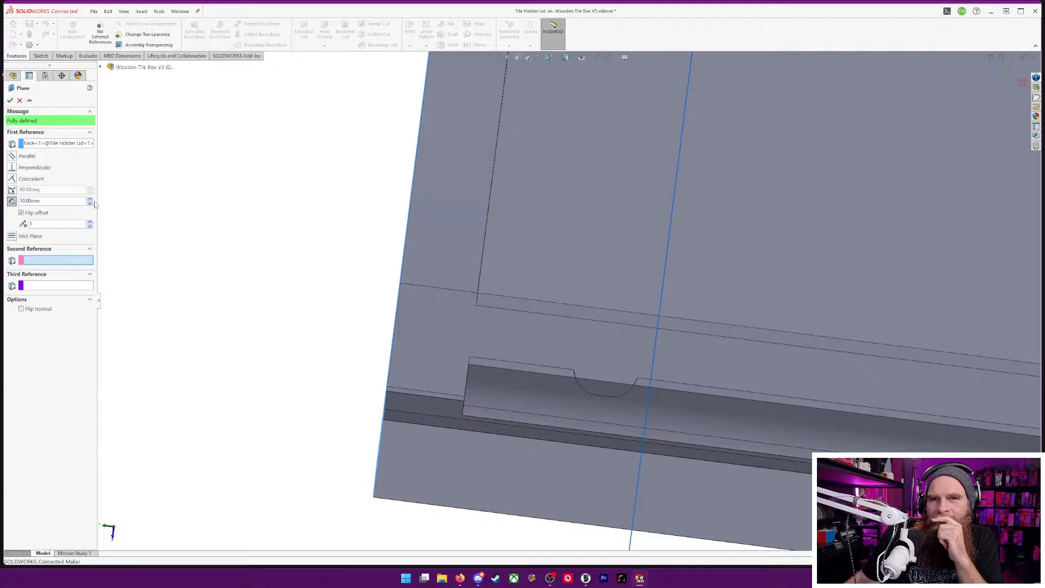
# - Set the plane's offset from the lid's end face to 8.25 mm and create the plane
pyautogui.click(89, 203)
pyautogui.click(89, 203)
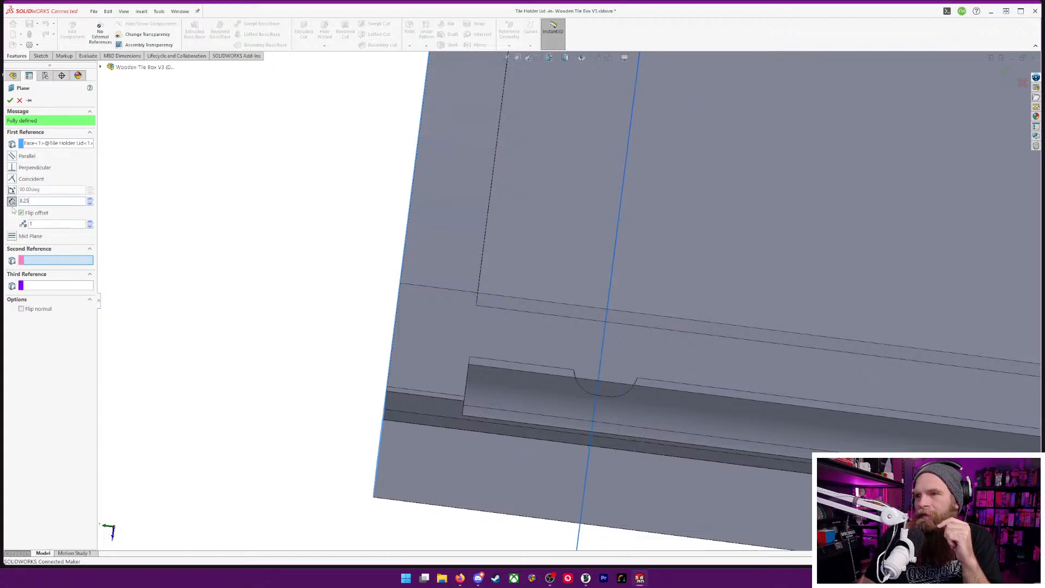
pyautogui.press('Return')
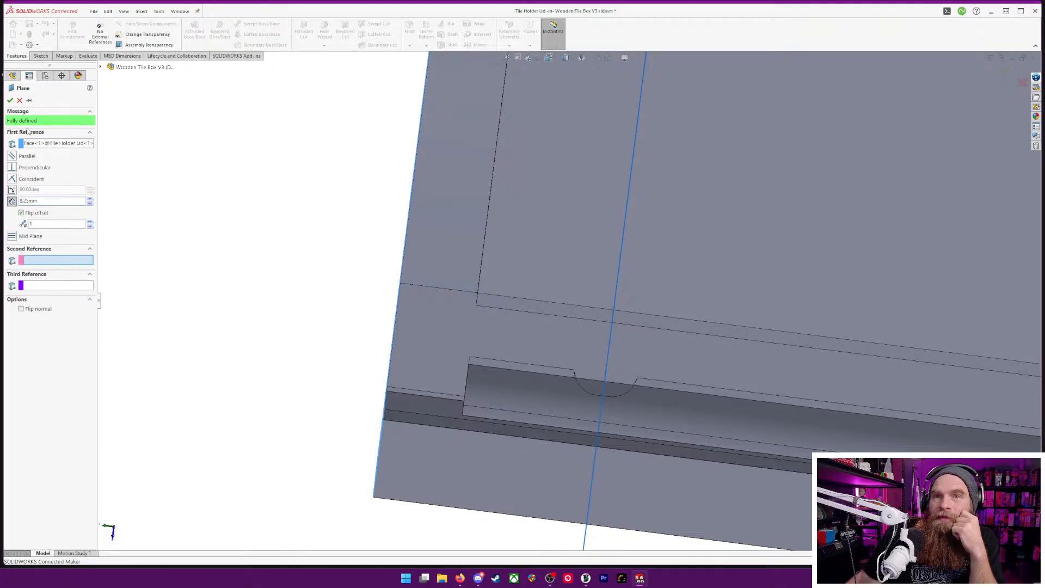
pyautogui.click(10, 100)
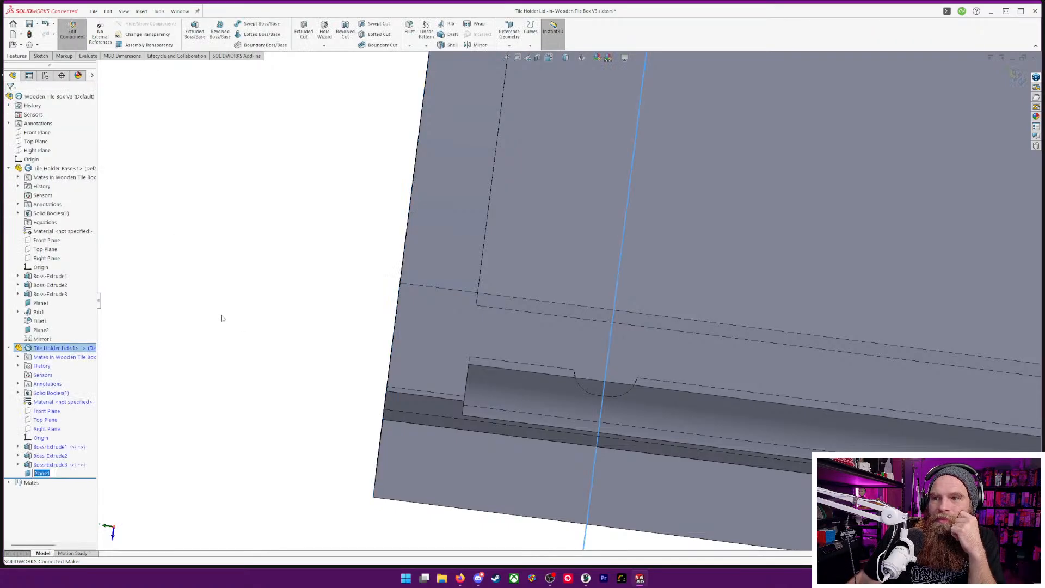
# - Redefine the lid's new reference plane with an offset of 7 mm from the end face
pyautogui.moveTo(230, 320); pyautogui.dragTo(527, 405, button='middle')
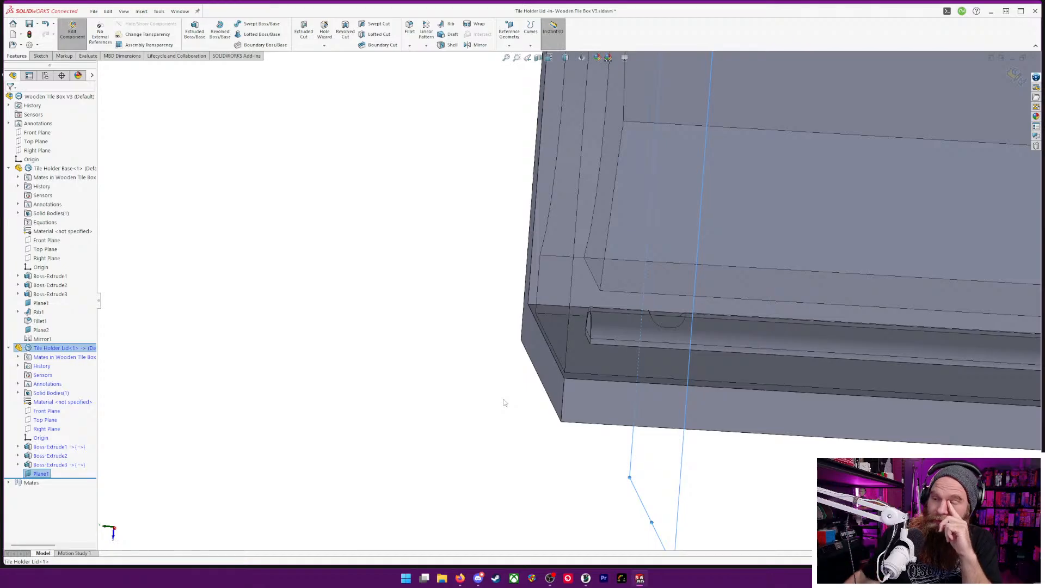
pyautogui.moveTo(577, 464); pyautogui.dragTo(560, 457, button='middle')
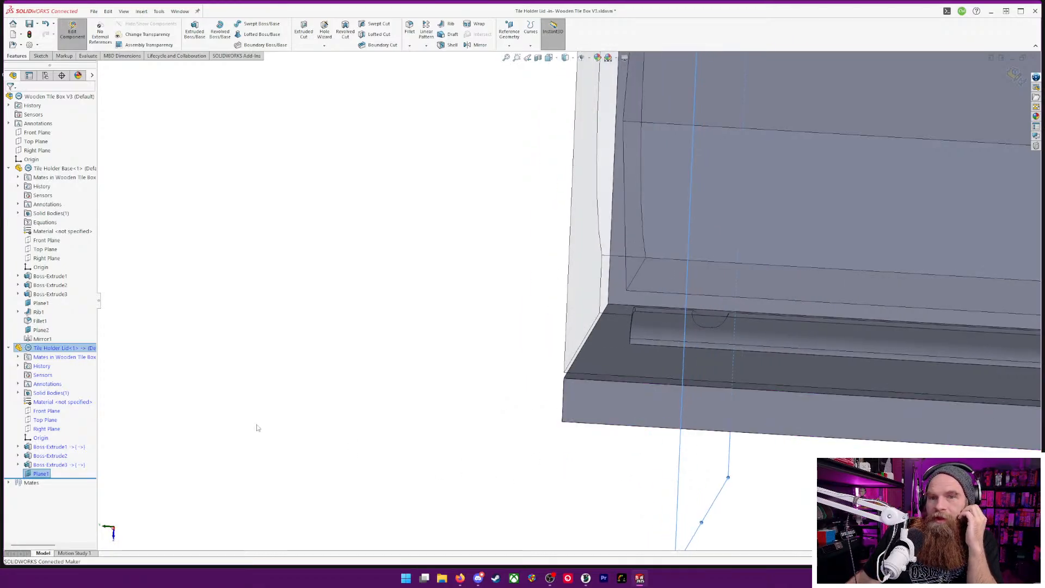
pyautogui.rightClick(42, 474)
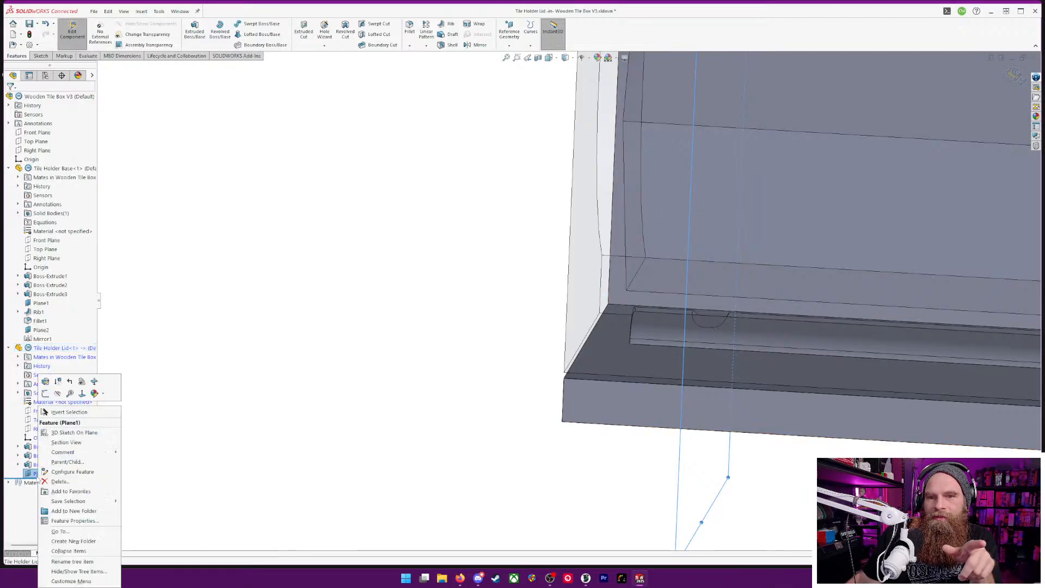
pyautogui.click(47, 382)
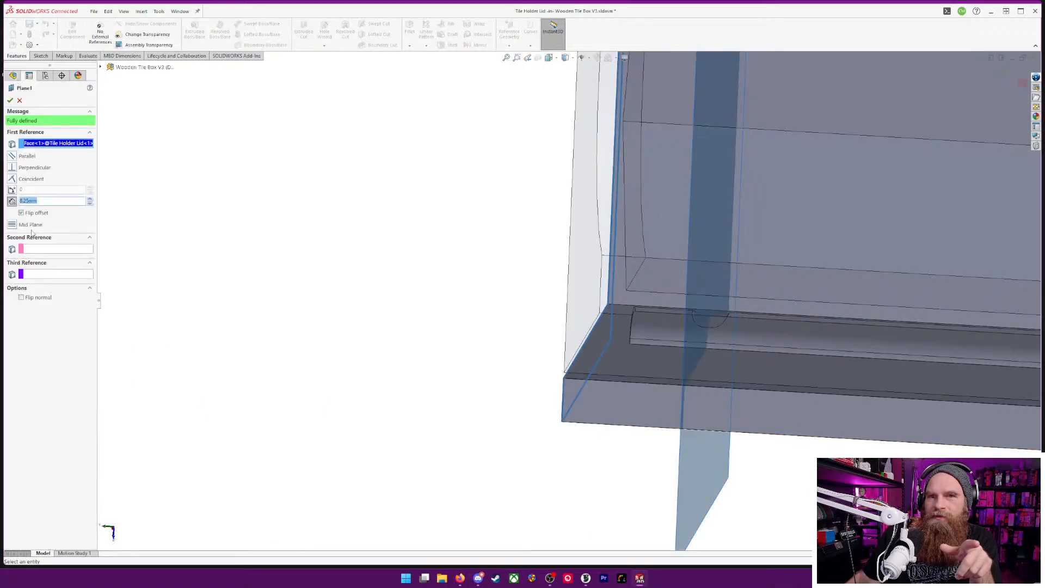
pyautogui.press('Return')
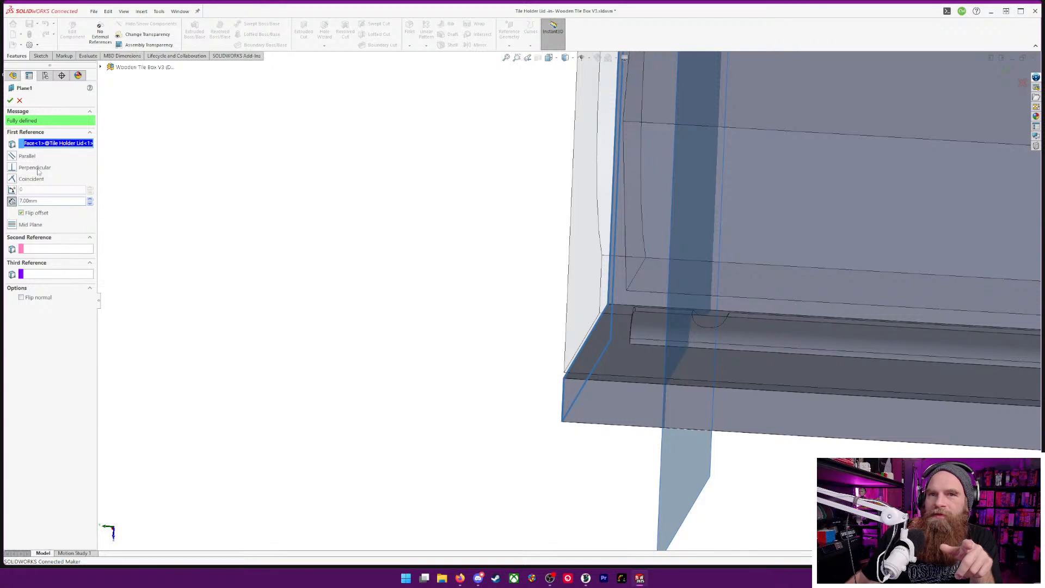
pyautogui.click(11, 100)
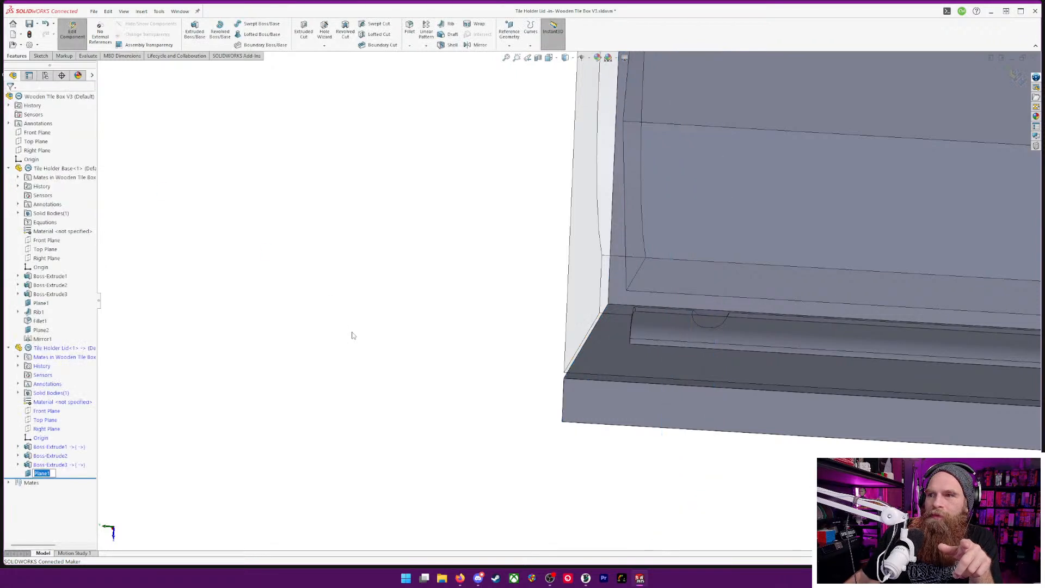
# - Start a new sketch on the lid's offset reference plane
pyautogui.click(353, 334)
pyautogui.moveTo(354, 336); pyautogui.dragTo(400, 345, button='middle')
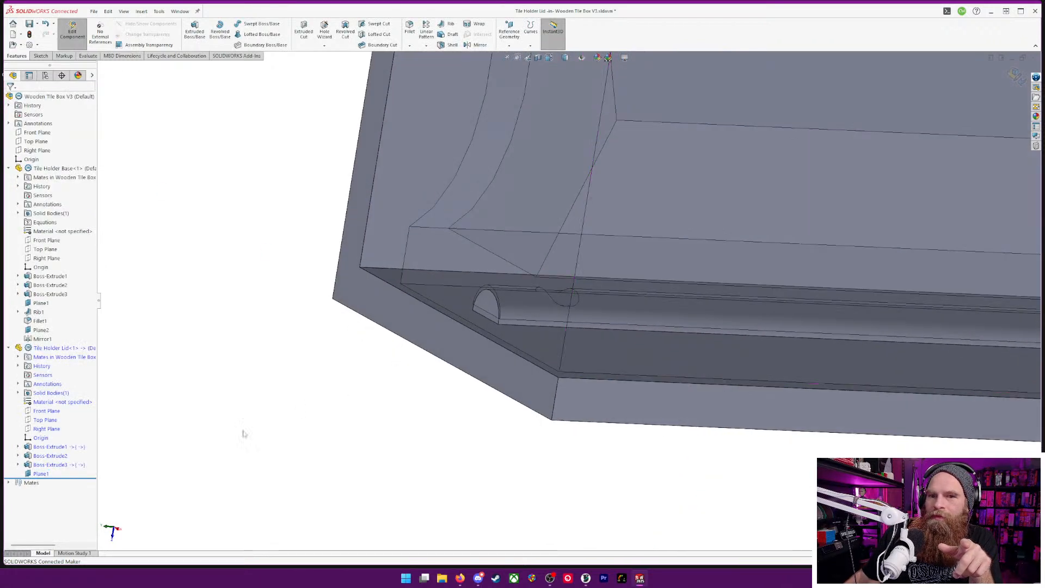
pyautogui.rightClick(50, 476)
pyautogui.click(54, 393)
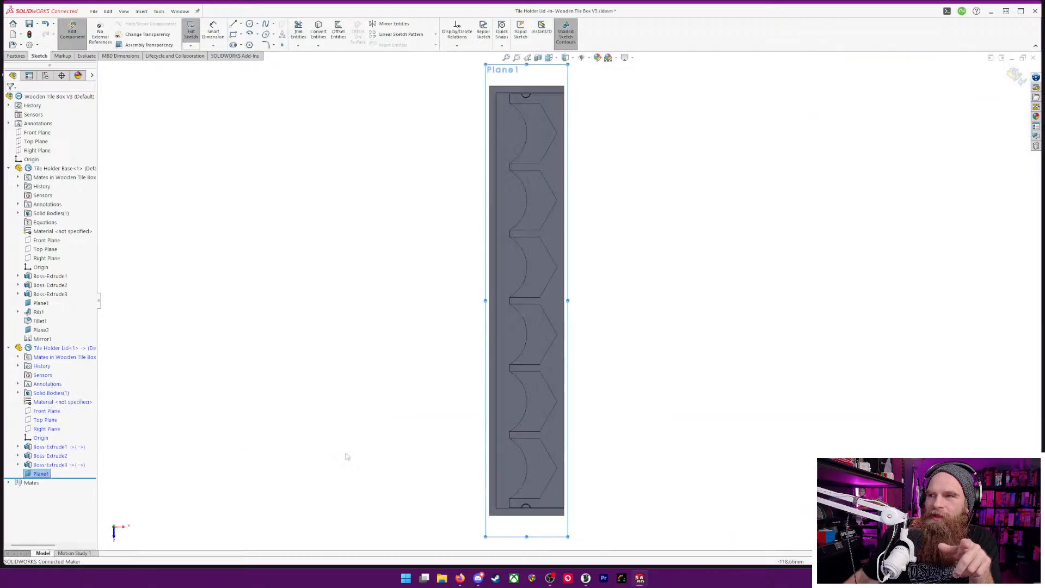
pyautogui.scroll(-10, 596, 475)
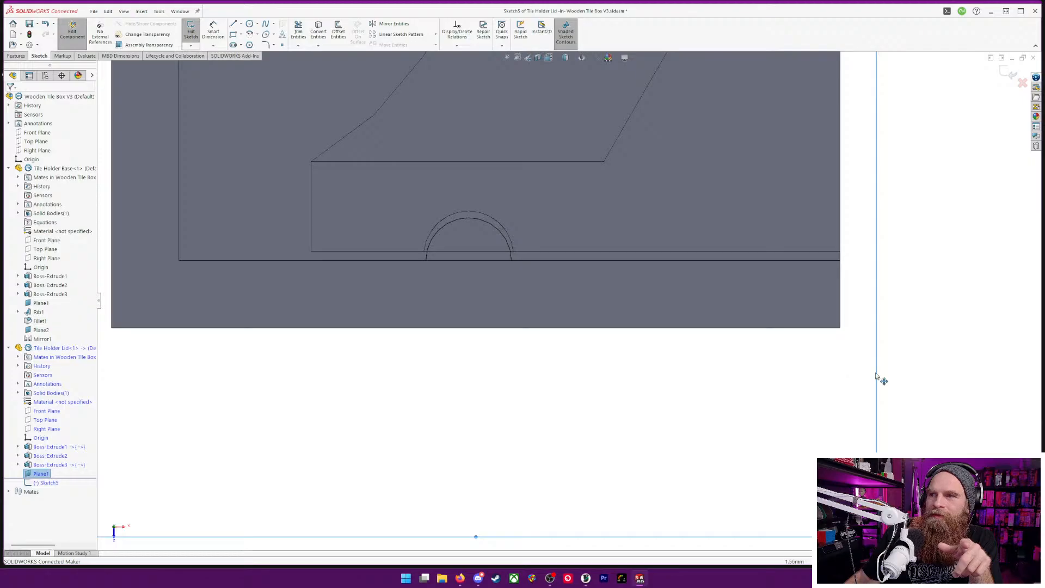
pyautogui.scroll(5, 807, 356)
pyautogui.moveTo(739, 383)
pyautogui.mouseDown(button='middle')
pyautogui.moveTo(737, 350)
pyautogui.moveTo(724, 422)
pyautogui.moveTo(700, 450)
pyautogui.moveTo(630, 441)
pyautogui.moveTo(698, 366)
pyautogui.moveTo(728, 351)
pyautogui.mouseUp(button='middle')
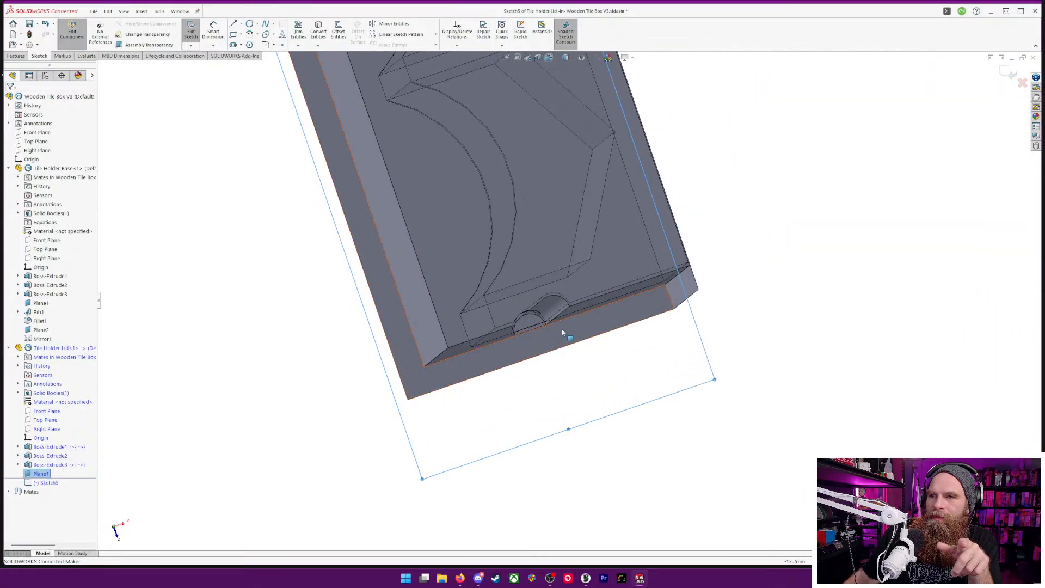
pyautogui.scroll(-5, 563, 304)
pyautogui.moveTo(566, 288)
pyautogui.mouseDown(button='middle')
pyautogui.moveTo(570, 297)
pyautogui.moveTo(565, 290)
pyautogui.mouseUp(button='middle')
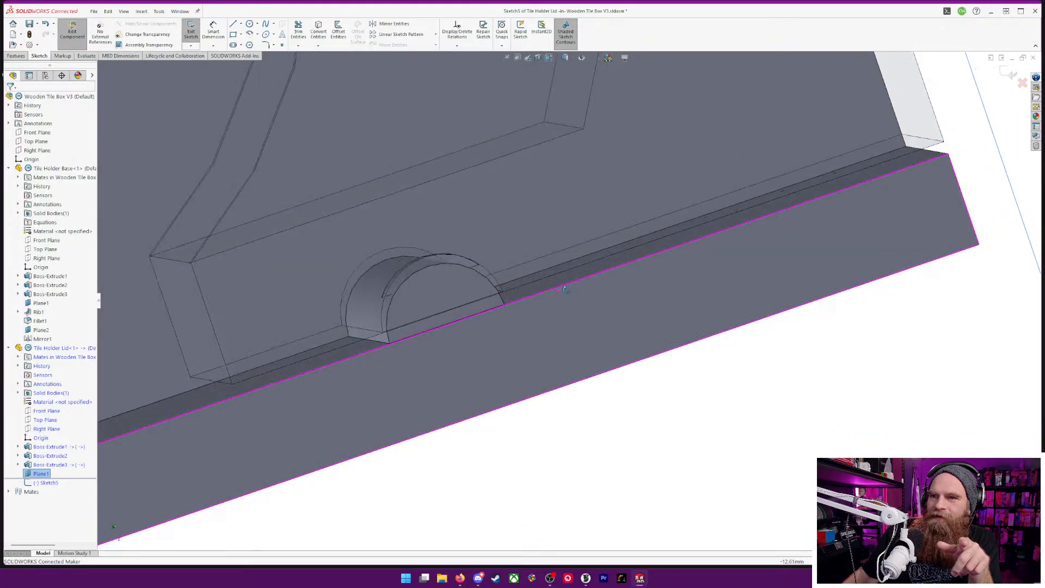
pyautogui.click(233, 33)
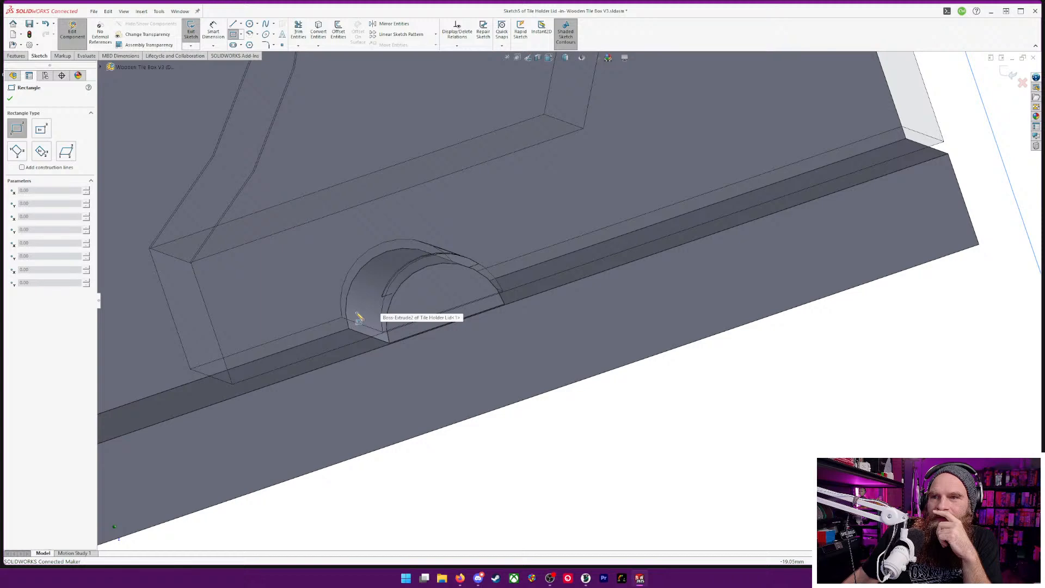
pyautogui.moveTo(462, 316); pyautogui.dragTo(468, 285, button='middle')
pyautogui.scroll(-3, 457, 288)
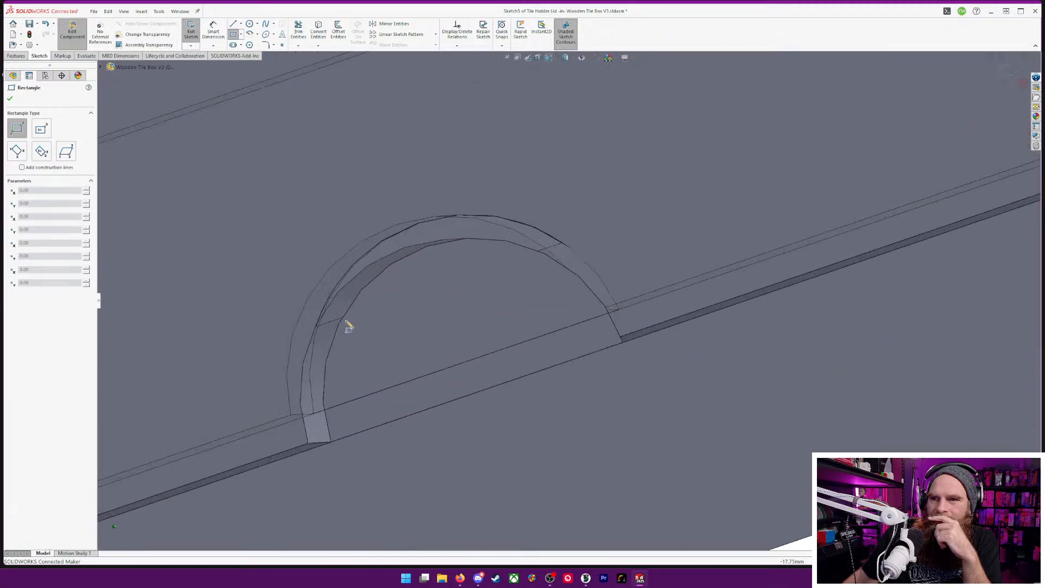
pyautogui.click(475, 391)
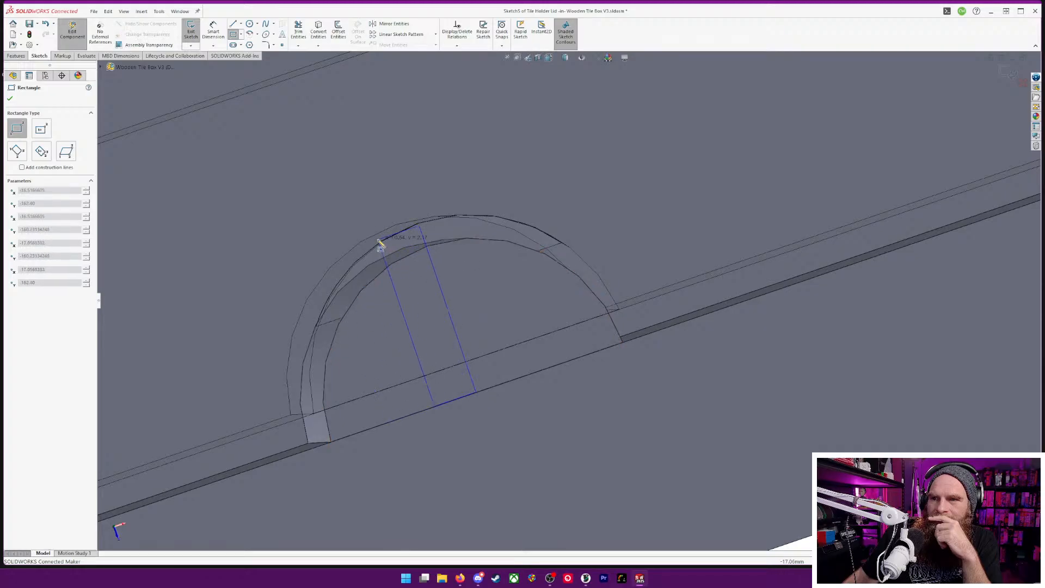
pyautogui.press('Escape')
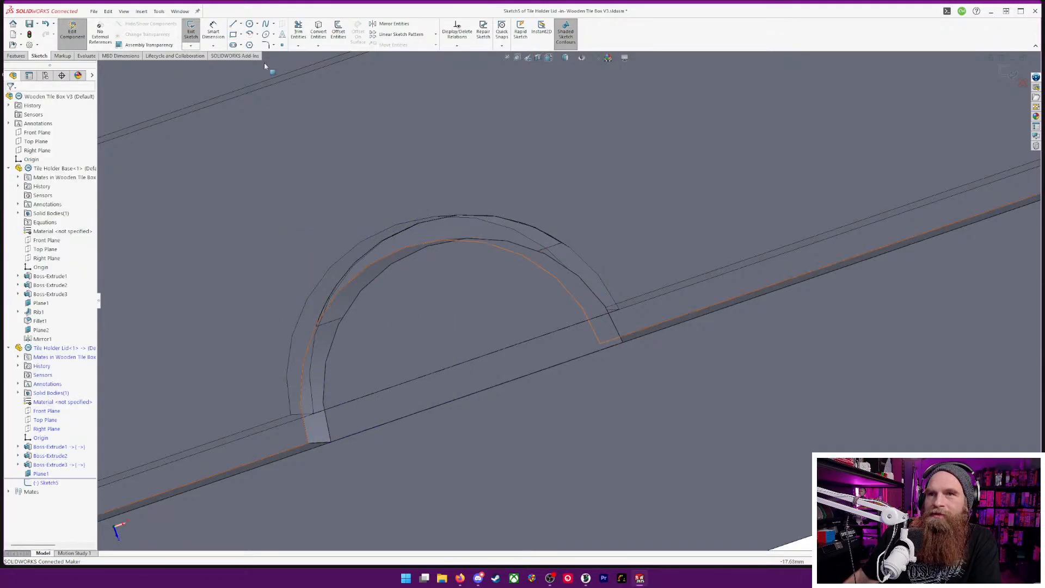
# - Sketch a corner rectangle about 2.4 mm wide and 2.6 mm tall across the arc of the lid's rounded notch
pyautogui.click(233, 35)
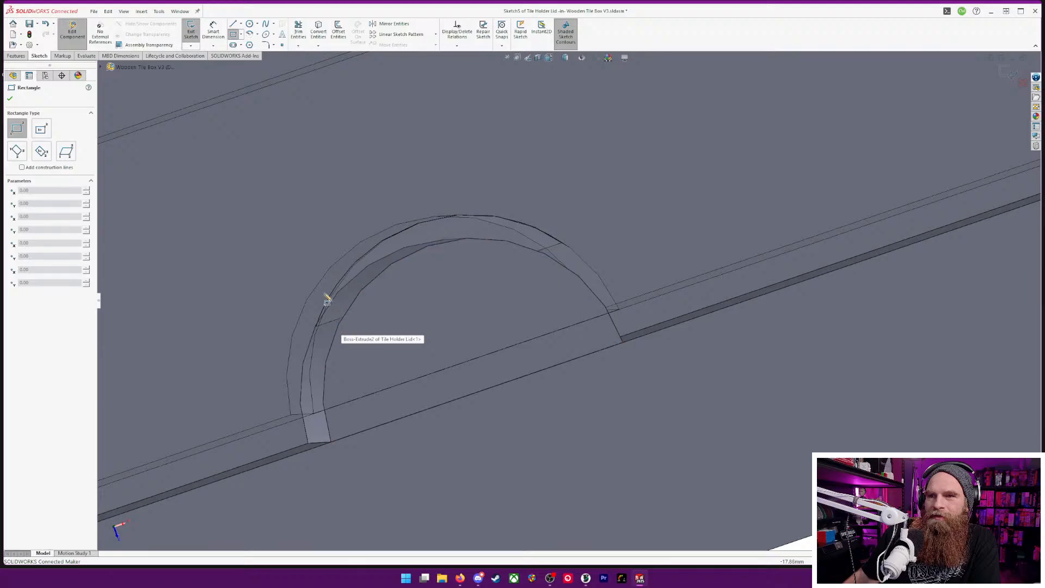
pyautogui.click(307, 173)
pyautogui.click(555, 305)
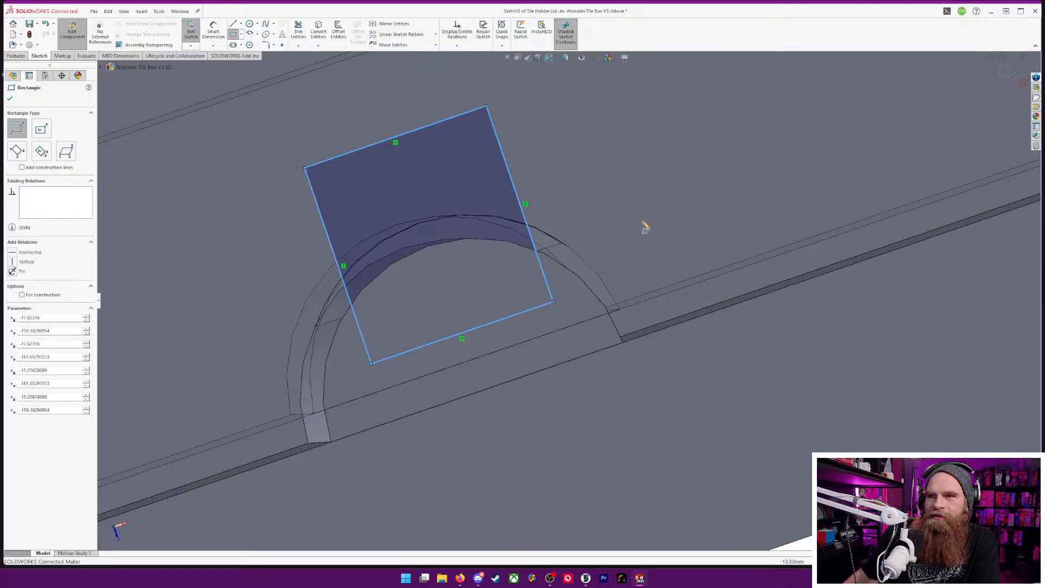
# - Examine the rectangle's position relative to the rounded notch and the surrounding groove from several angles
pyautogui.scroll(-2, 626, 231)
pyautogui.scroll(2, 618, 232)
pyautogui.moveTo(618, 231)
pyautogui.mouseDown(button='middle')
pyautogui.moveTo(600, 368)
pyautogui.moveTo(558, 354)
pyautogui.moveTo(572, 299)
pyautogui.moveTo(537, 305)
pyautogui.moveTo(524, 411)
pyautogui.mouseUp(button='middle')
pyautogui.scroll(-3, 546, 328)
pyautogui.scroll(10, 552, 330)
pyautogui.scroll(4, 585, 312)
pyautogui.scroll(-5, 582, 348)
pyautogui.scroll(-5, 587, 340)
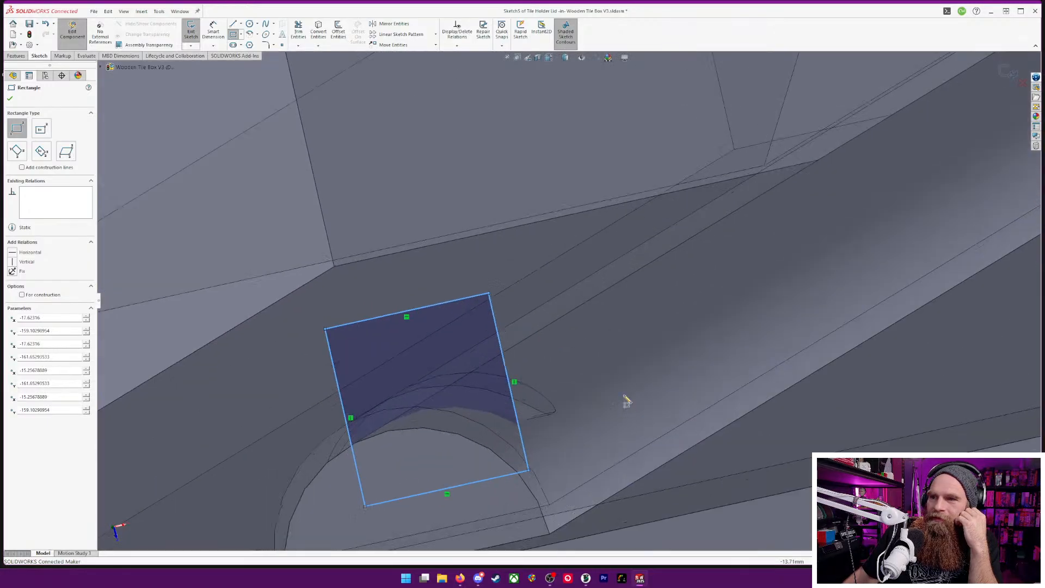
pyautogui.moveTo(622, 401); pyautogui.dragTo(637, 387, button='middle')
pyautogui.moveTo(508, 374); pyautogui.dragTo(508, 376, button='middle')
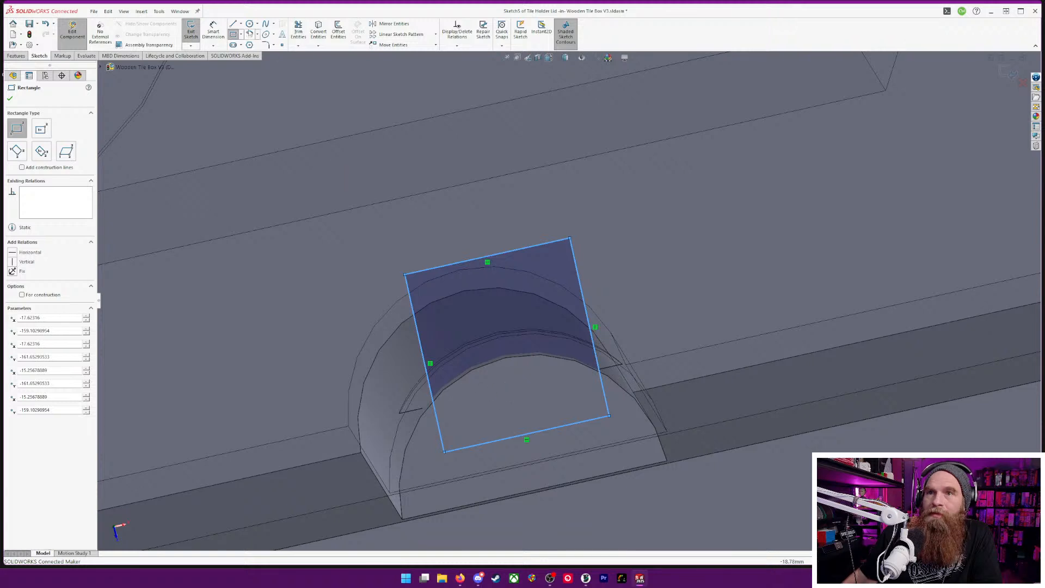
# - Draw a vertical centerline from the midpoint of the notch's straight base edge up past the rectangle's upper edge
pyautogui.click(241, 24)
pyautogui.click(253, 44)
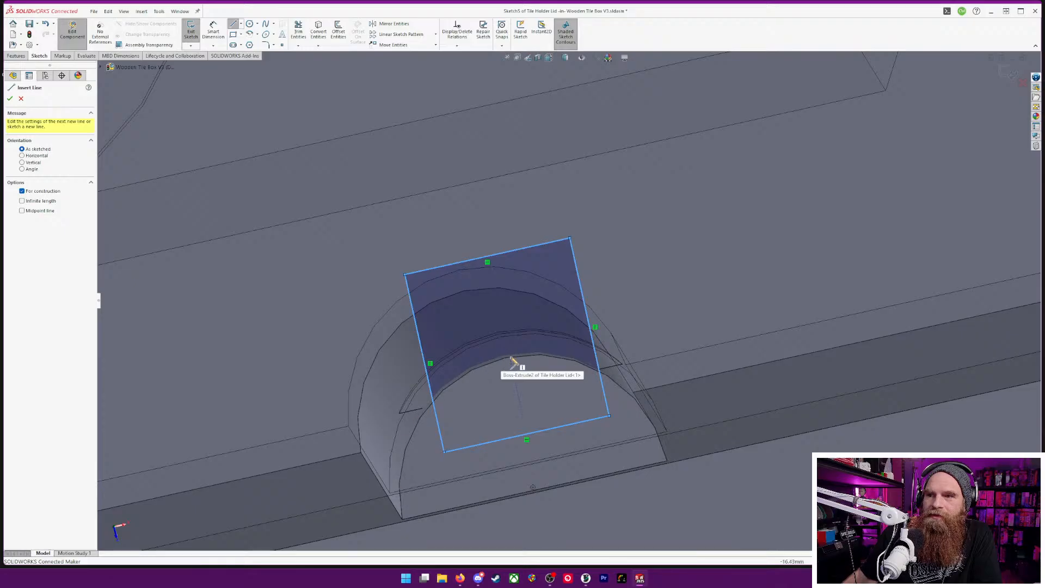
pyautogui.click(533, 489)
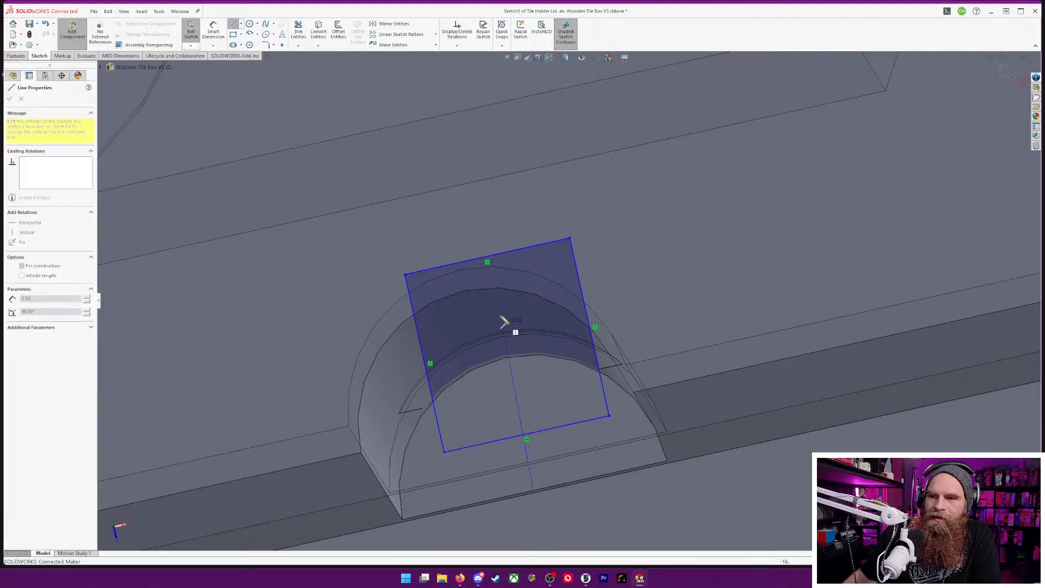
pyautogui.doubleClick(467, 194)
pyautogui.click(446, 269)
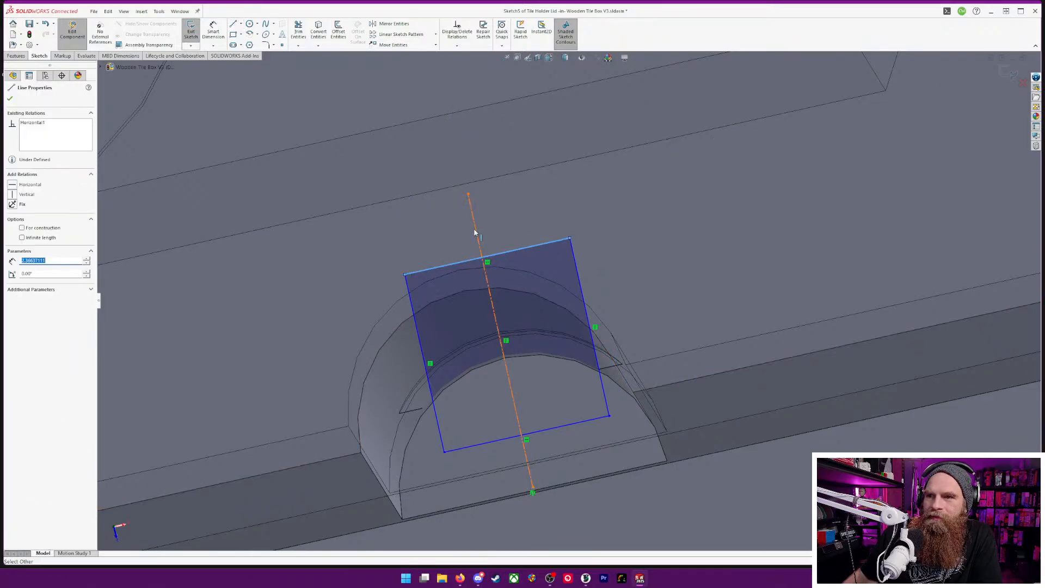
pyautogui.keyDown('ctrl'); pyautogui.click(478, 235); pyautogui.keyUp('ctrl')
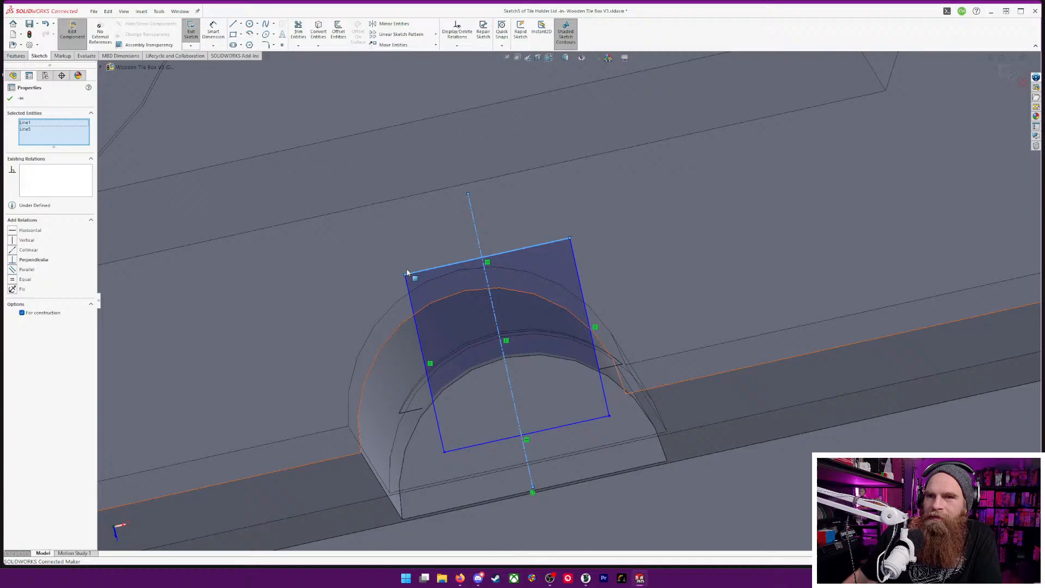
pyautogui.click(359, 214)
pyautogui.click(479, 239)
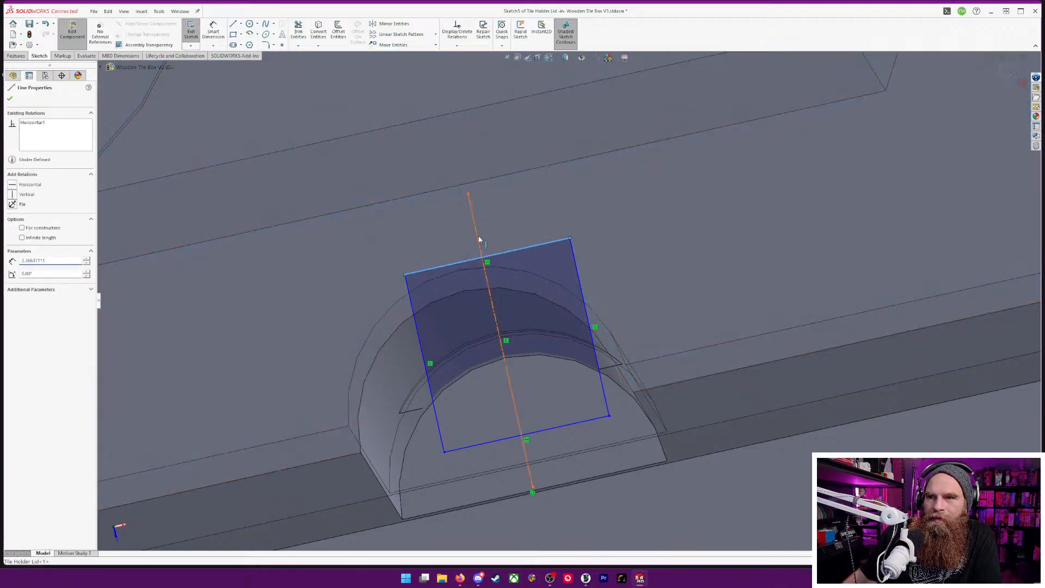
pyautogui.keyDown('ctrl'); pyautogui.click(479, 239); pyautogui.keyUp('ctrl')
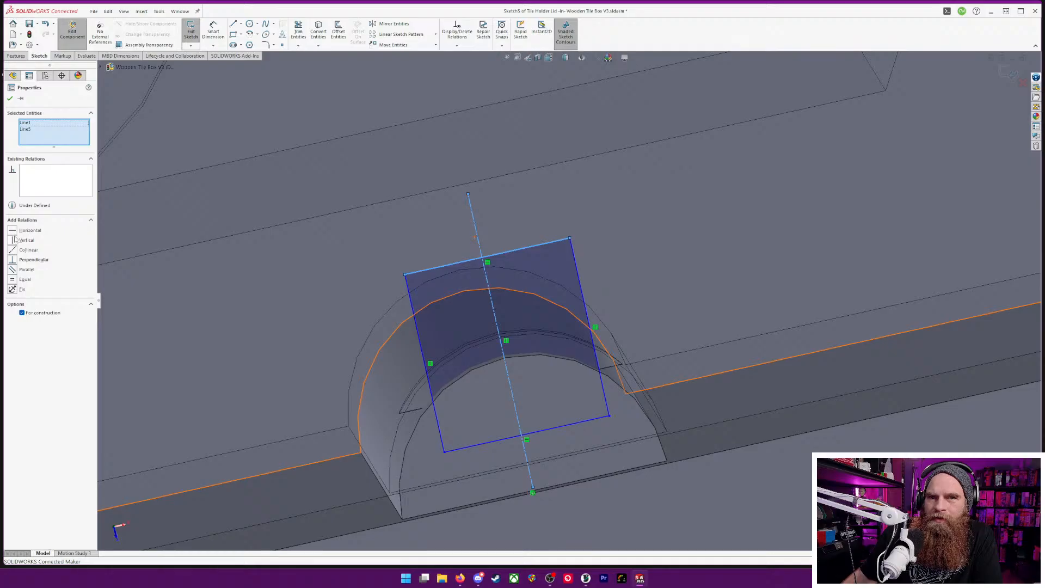
pyautogui.scroll(-3, 521, 428)
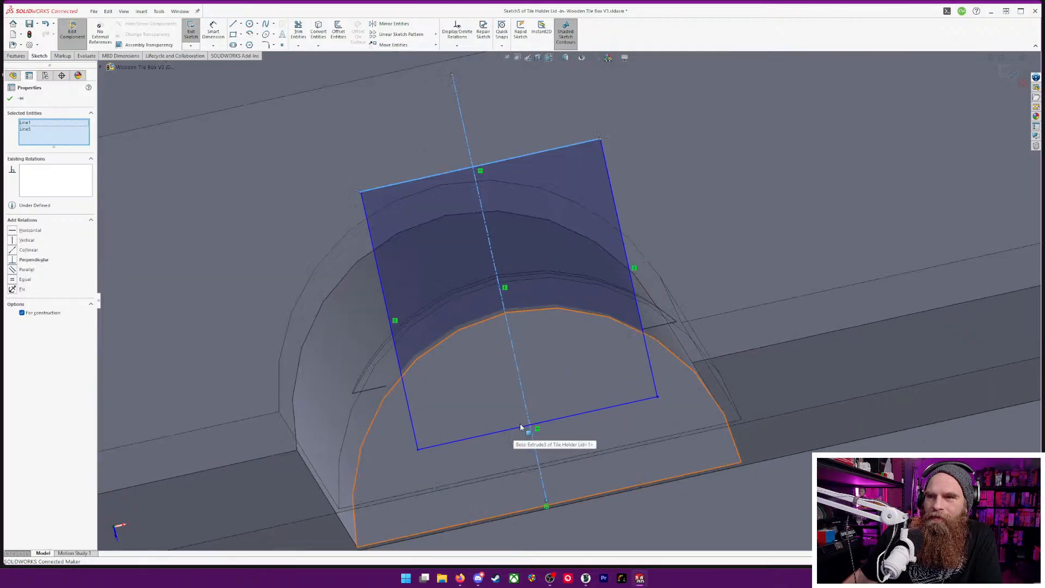
pyautogui.click(341, 242)
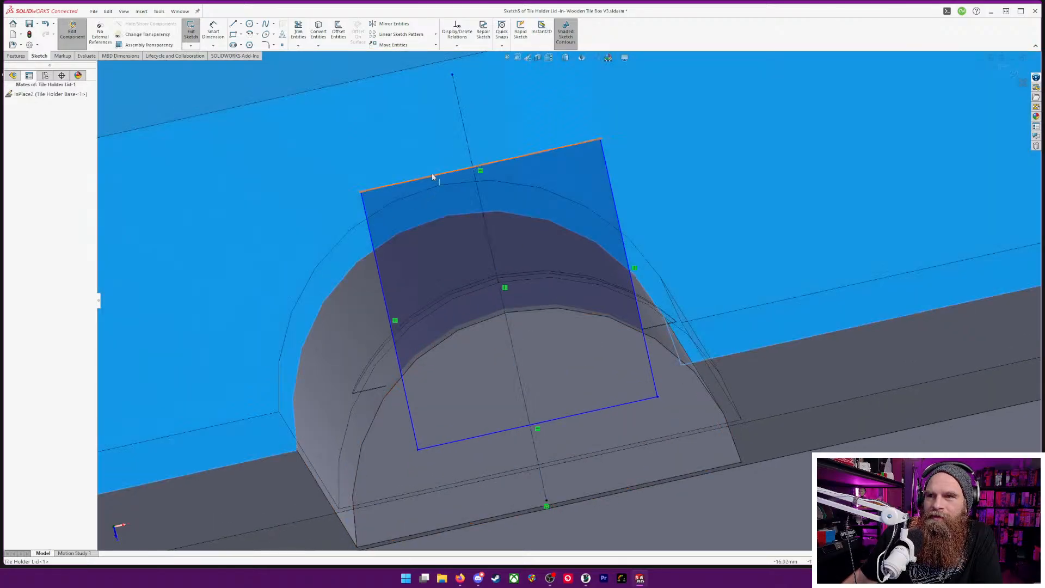
# - Center the rectangle on the notch by making its upper edge's midpoint coincident with the centerline
pyautogui.click(480, 165)
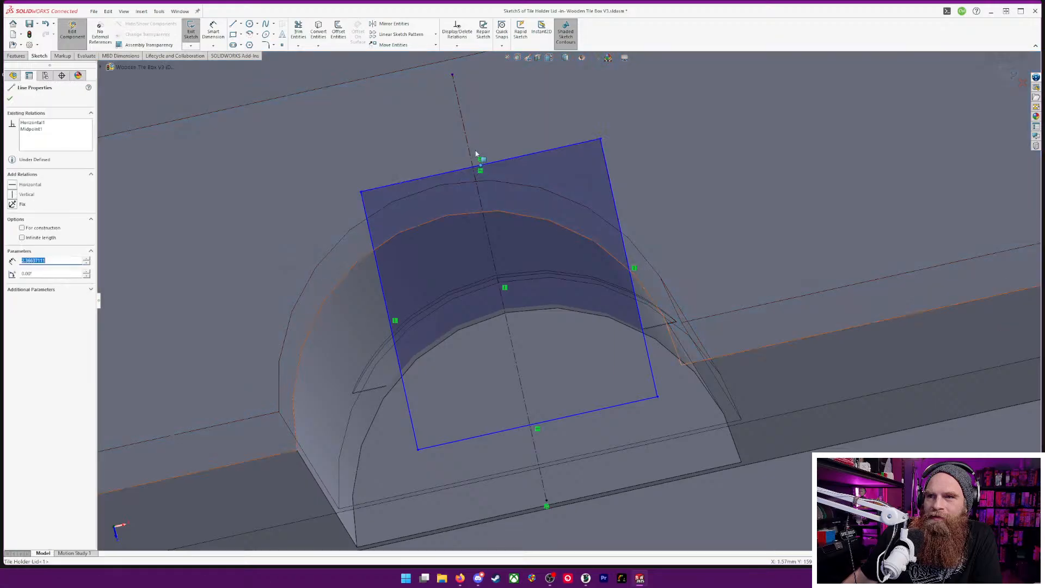
pyautogui.keyDown('ctrl'); pyautogui.click(470, 150); pyautogui.keyUp('ctrl')
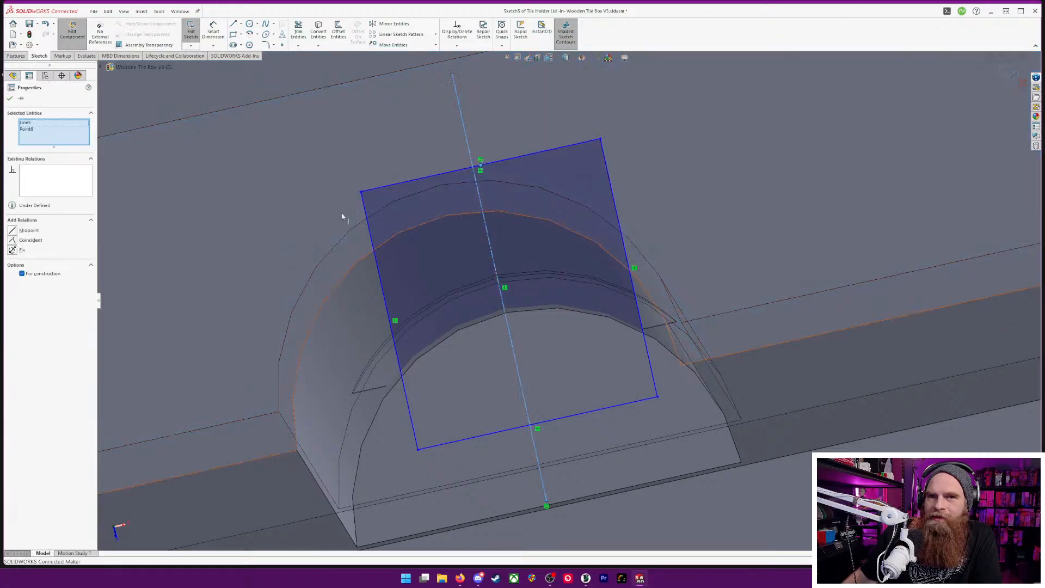
pyautogui.click(17, 241)
# - Dimension the rectangle's upper edge and set its width to 3 mm
pyautogui.click(213, 31)
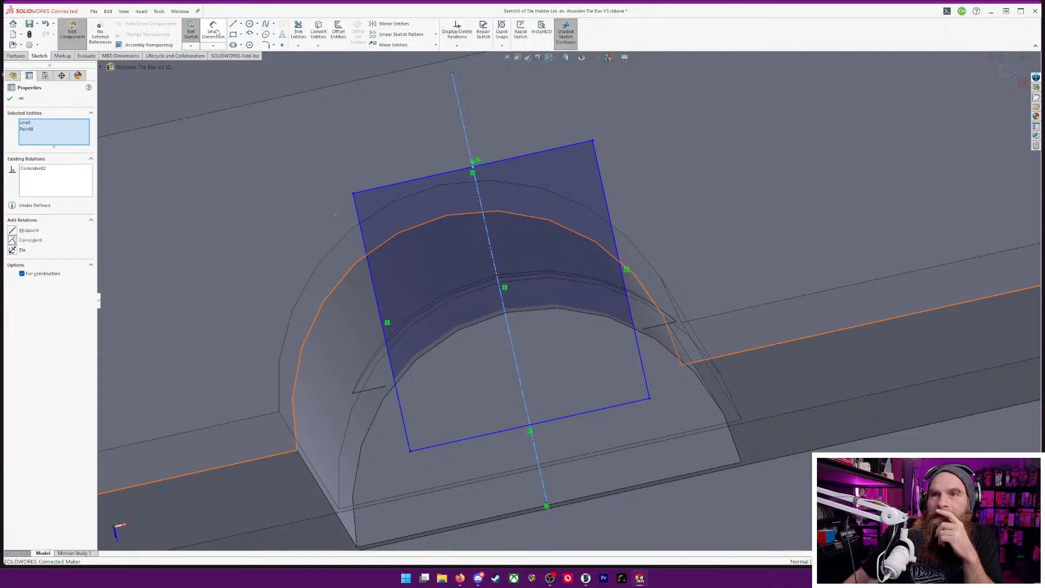
pyautogui.click(428, 173)
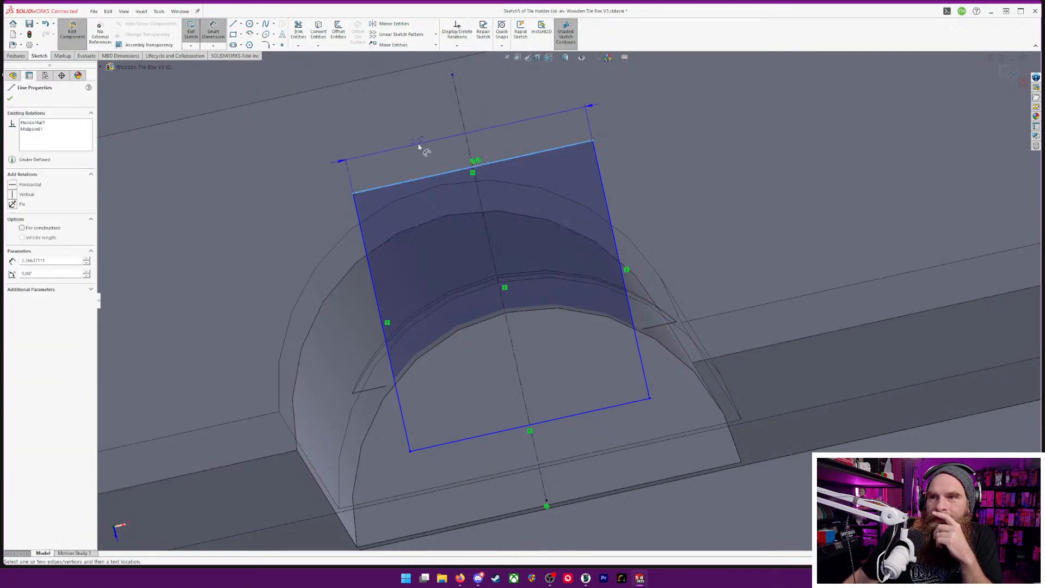
pyautogui.click(419, 152)
pyautogui.write('3')
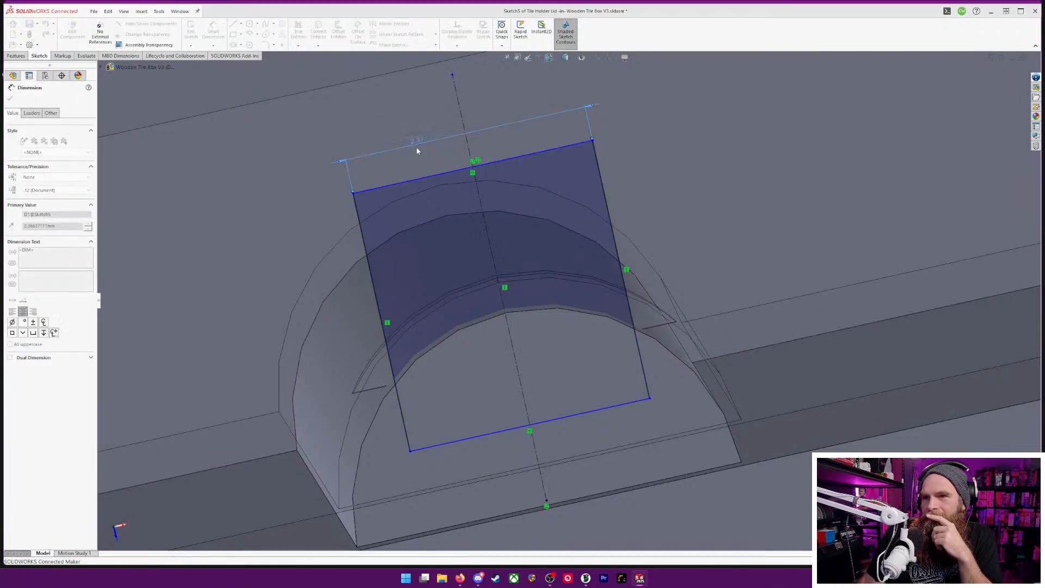
pyautogui.press('Return')
# - Try a rectangle width of 4 mm to compare it with the rounded notch
pyautogui.moveTo(220, 292)
pyautogui.mouseDown(button='middle')
pyautogui.moveTo(233, 320)
pyautogui.moveTo(229, 294)
pyautogui.moveTo(320, 293)
pyautogui.mouseUp(button='middle')
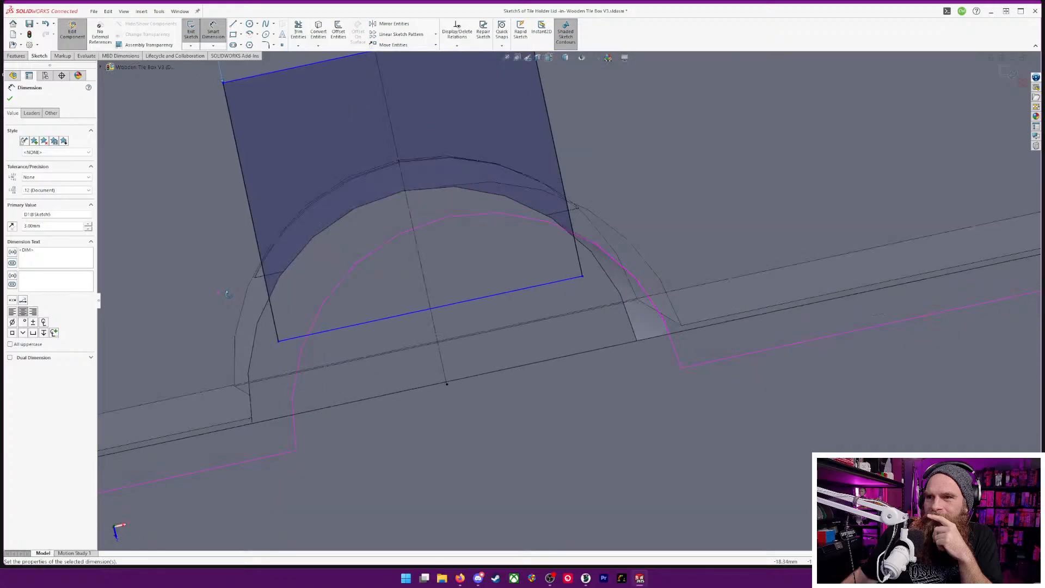
pyautogui.scroll(-5, 478, 320)
pyautogui.scroll(10, 479, 320)
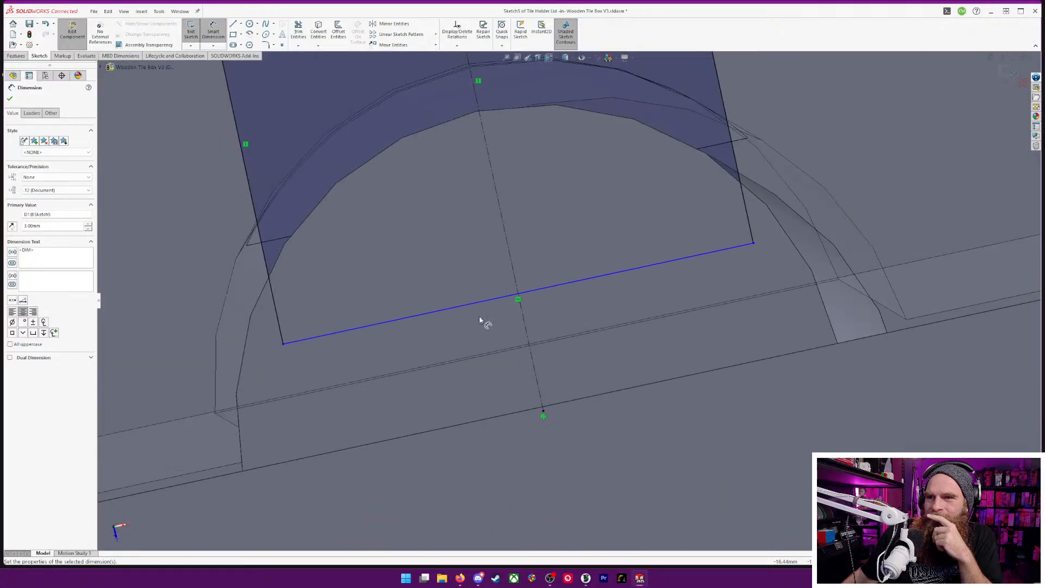
pyautogui.scroll(-3, 604, 437)
pyautogui.moveTo(605, 438); pyautogui.dragTo(605, 437, button='middle')
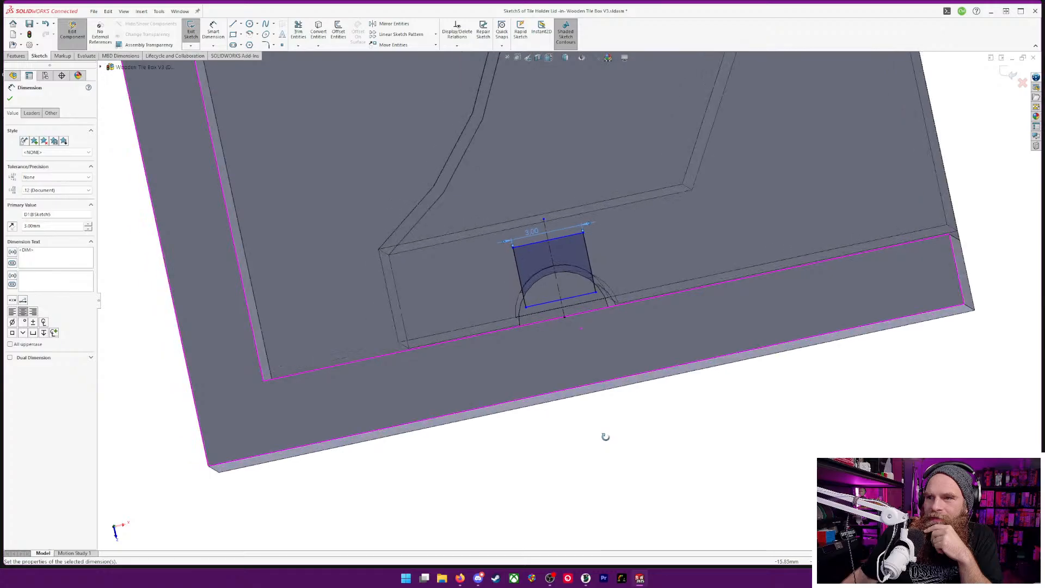
pyautogui.scroll(-6, 602, 289)
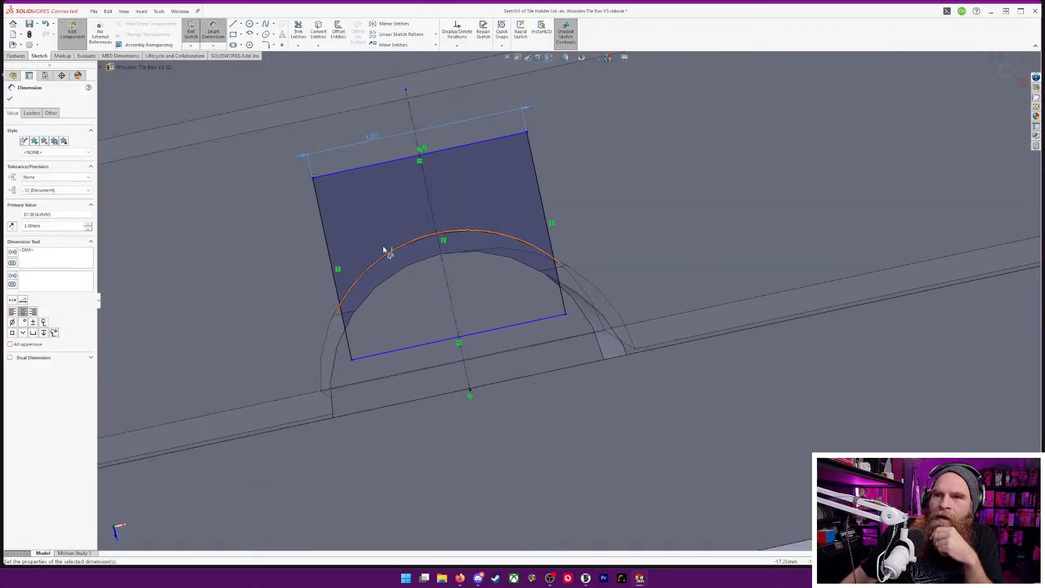
pyautogui.doubleClick(371, 137)
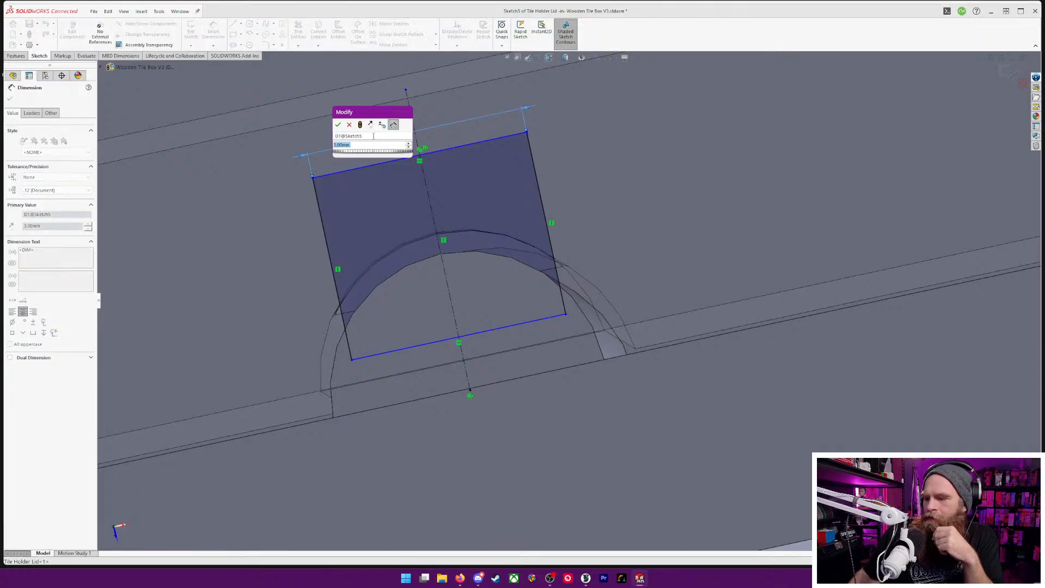
pyautogui.write('4')
pyautogui.press('Return')
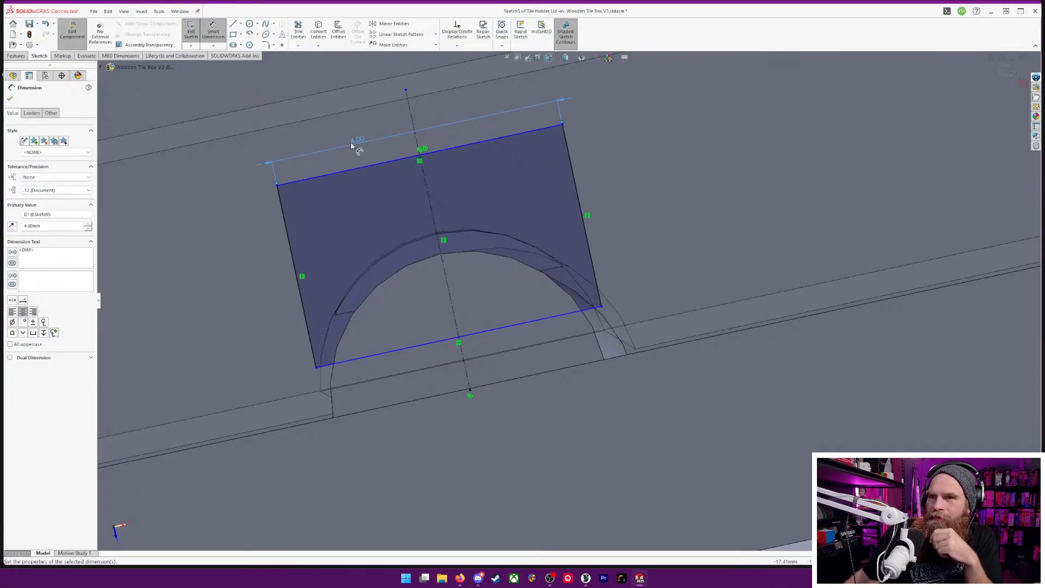
# - Set the rectangle's width to 3.5 mm
pyautogui.doubleClick(352, 142)
pyautogui.write('3.5')
pyautogui.press('Return')
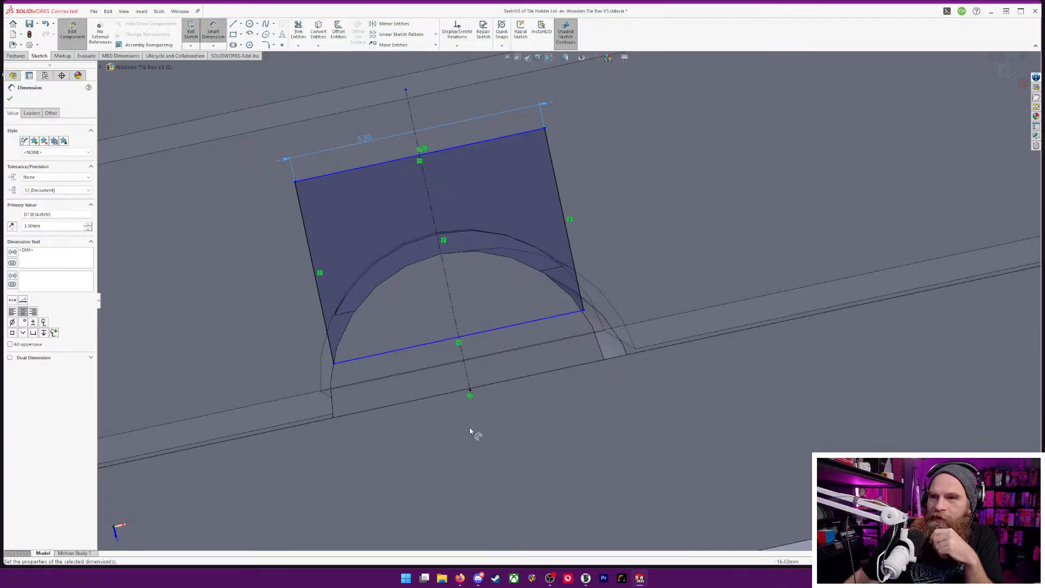
pyautogui.moveTo(470, 428); pyautogui.dragTo(475, 425, button='middle')
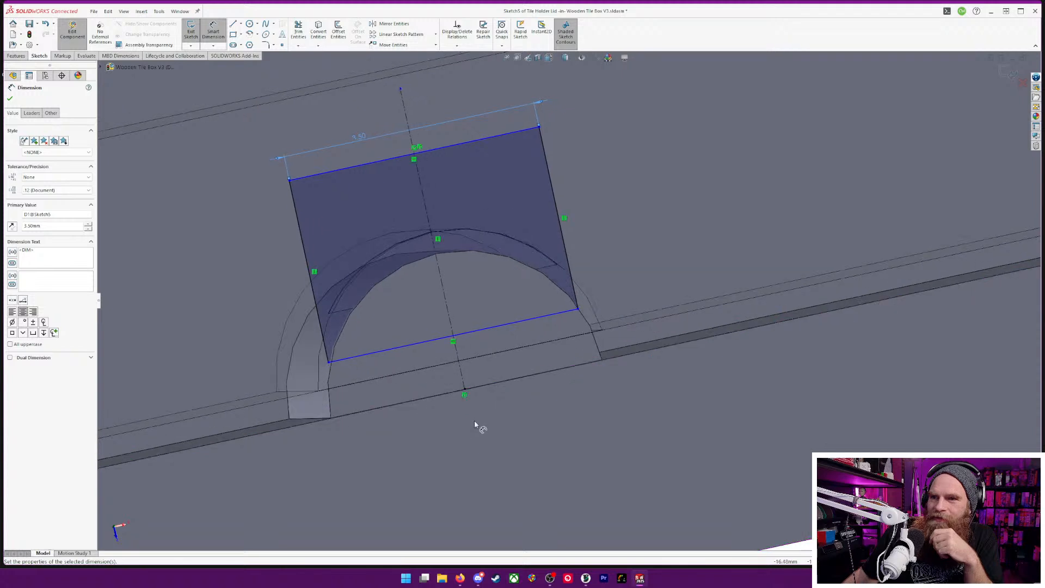
pyautogui.click(344, 310)
pyautogui.click(362, 357)
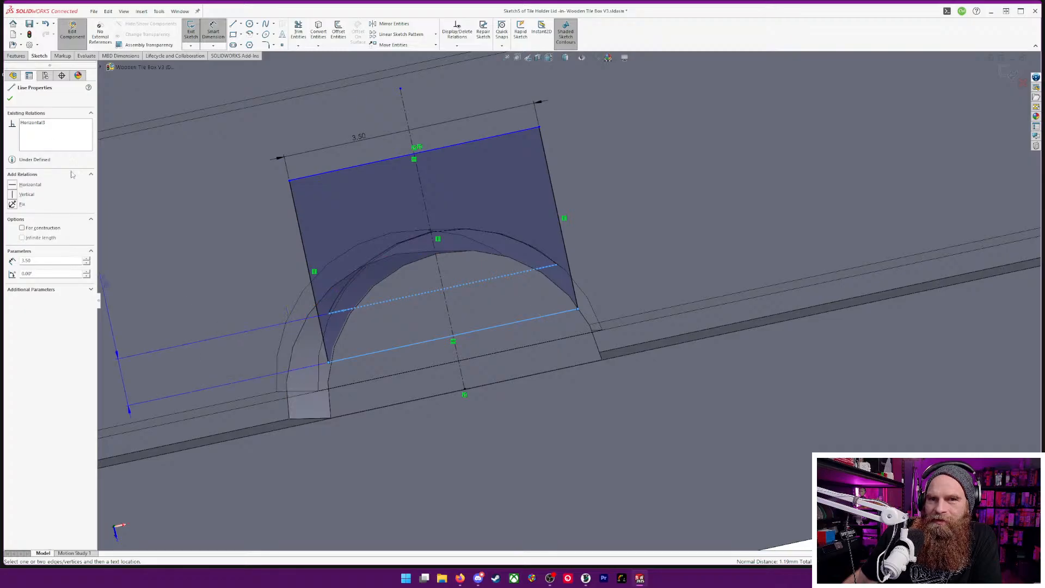
pyautogui.press('Escape')
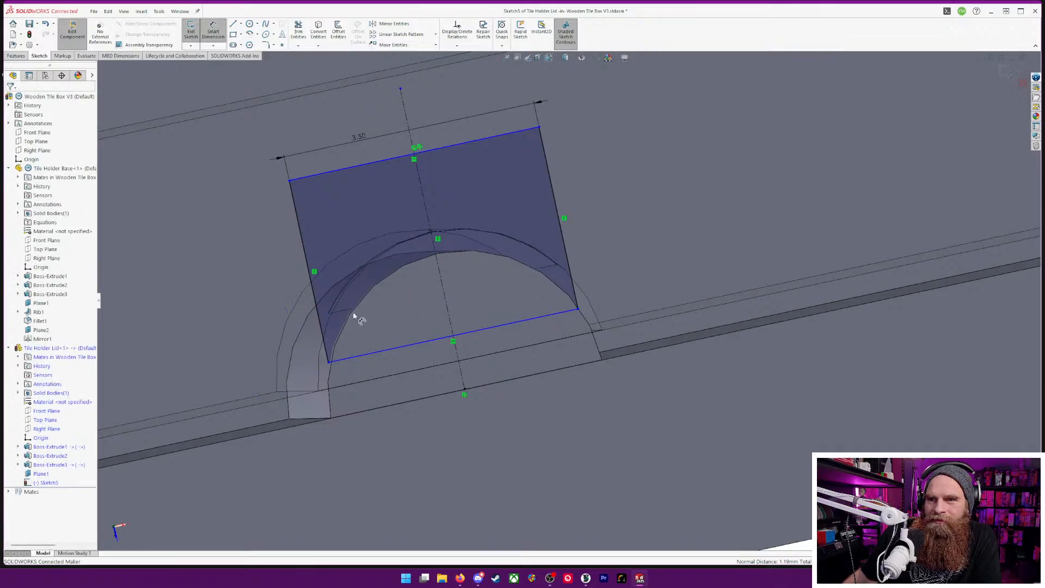
pyautogui.click(344, 312)
pyautogui.click(357, 354)
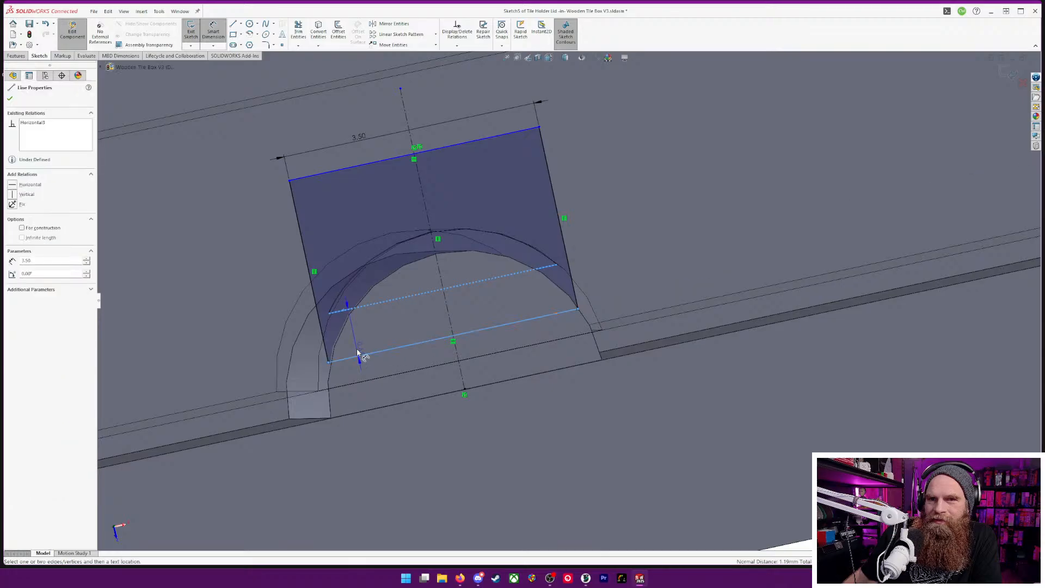
pyautogui.press('Escape')
pyautogui.press('Escape')
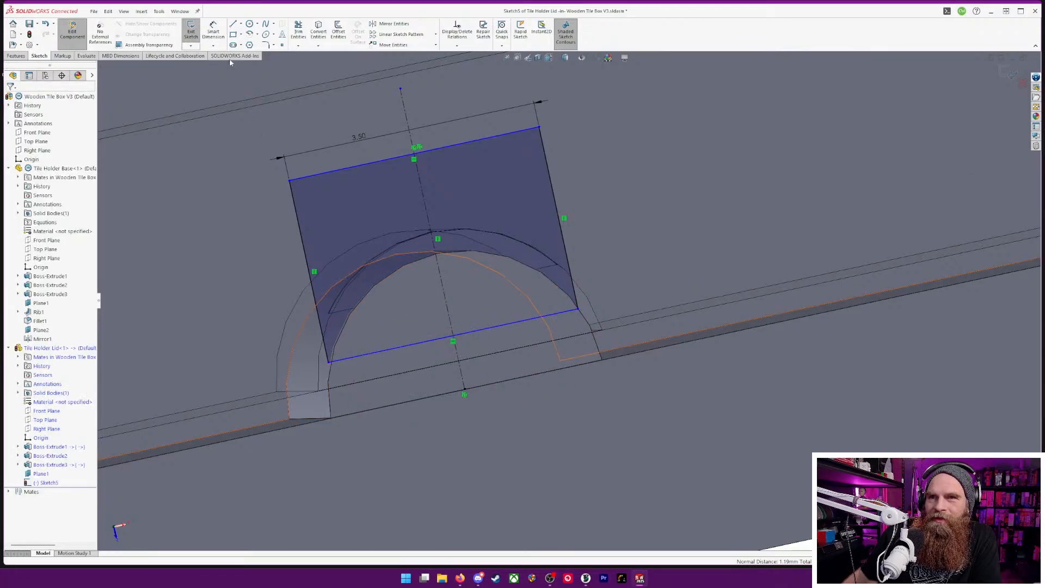
# - Make the rectangle's upper edge tangent to the arc edge of the lid's rounded notch
pyautogui.moveTo(313, 390); pyautogui.dragTo(315, 393, button='middle')
pyautogui.moveTo(316, 393); pyautogui.dragTo(361, 319, button='middle')
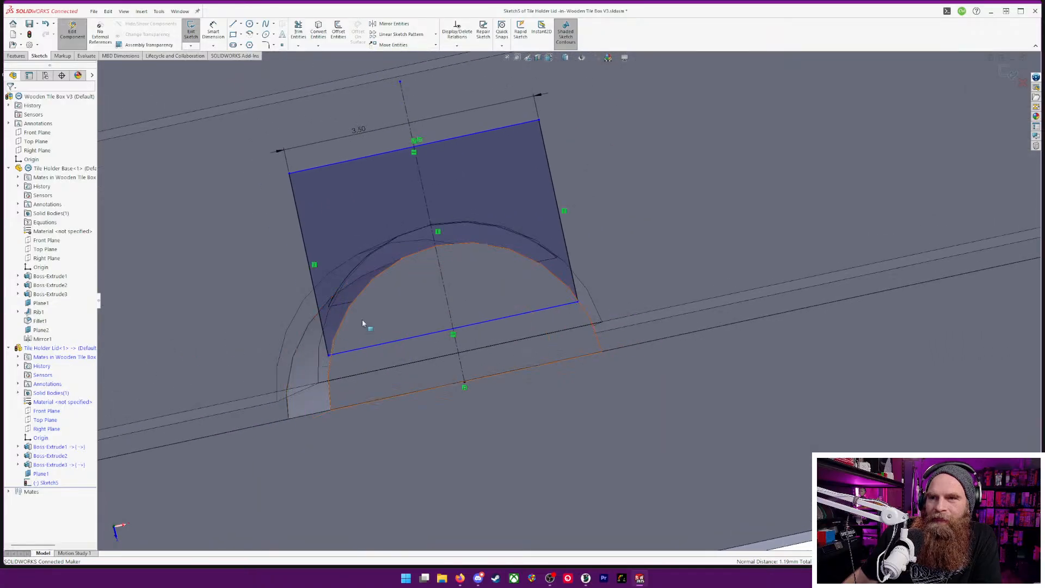
pyautogui.click(419, 146)
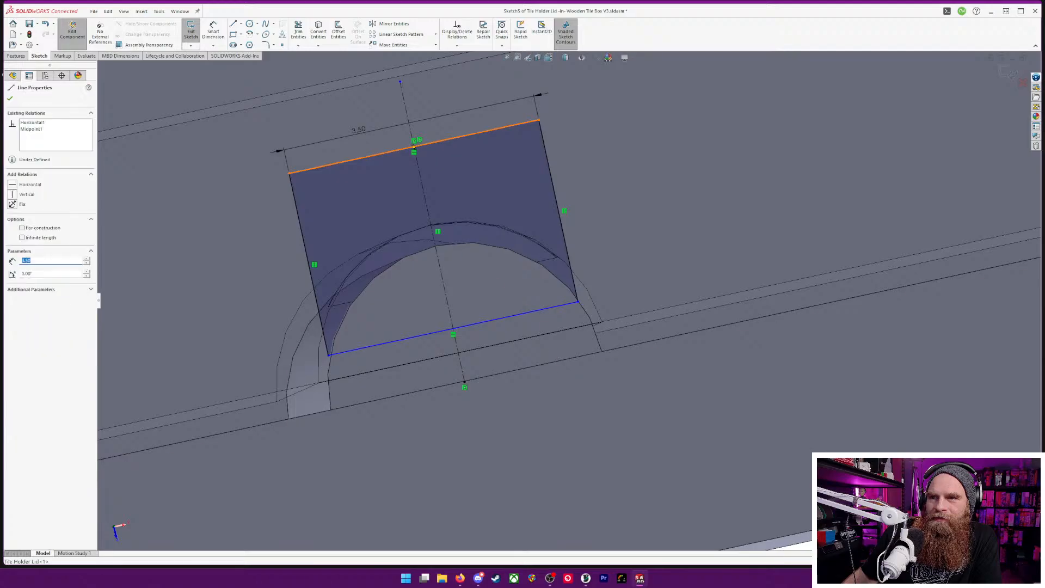
pyautogui.keyDown('ctrl'); pyautogui.click(442, 247); pyautogui.keyUp('ctrl')
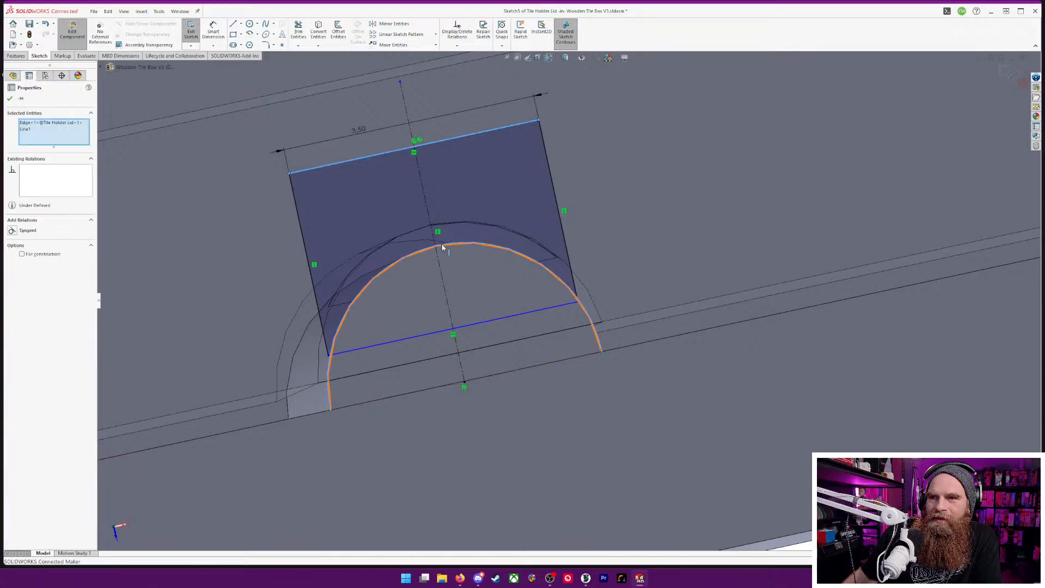
pyautogui.click(12, 232)
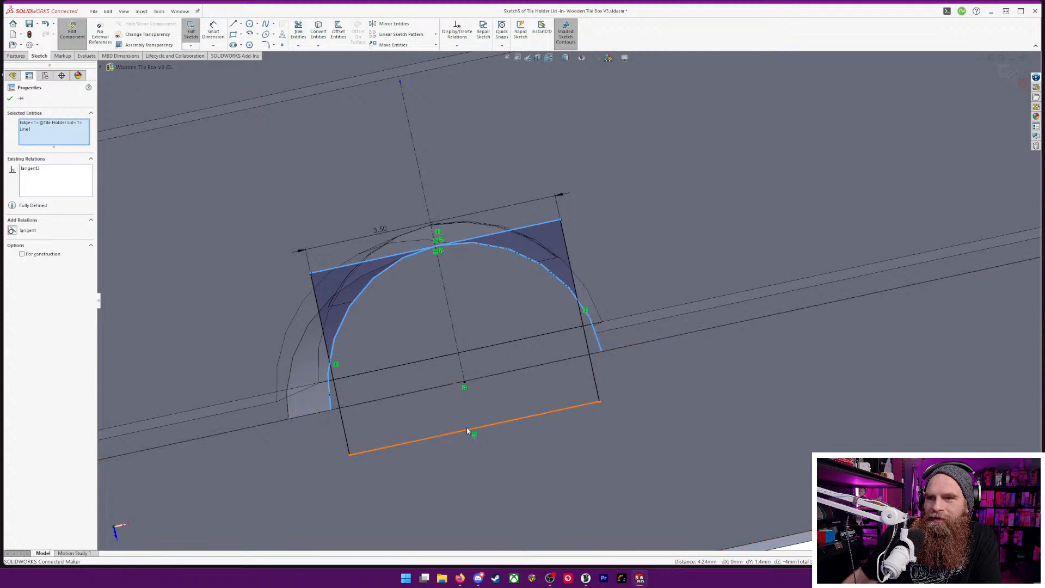
# - Dimension the rectangle's side edge and set its height to 2 mm
pyautogui.click(213, 31)
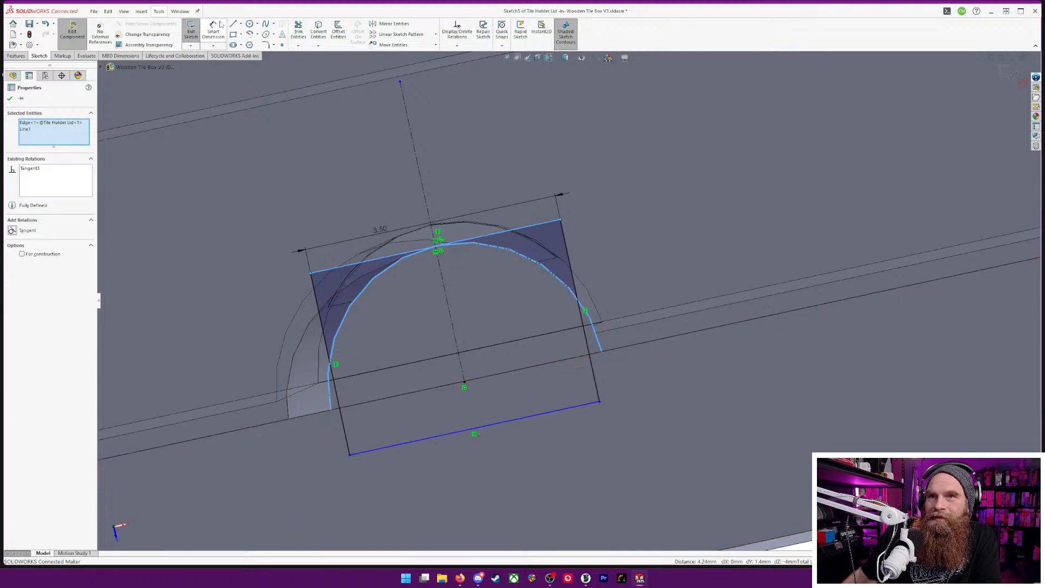
pyautogui.click(327, 337)
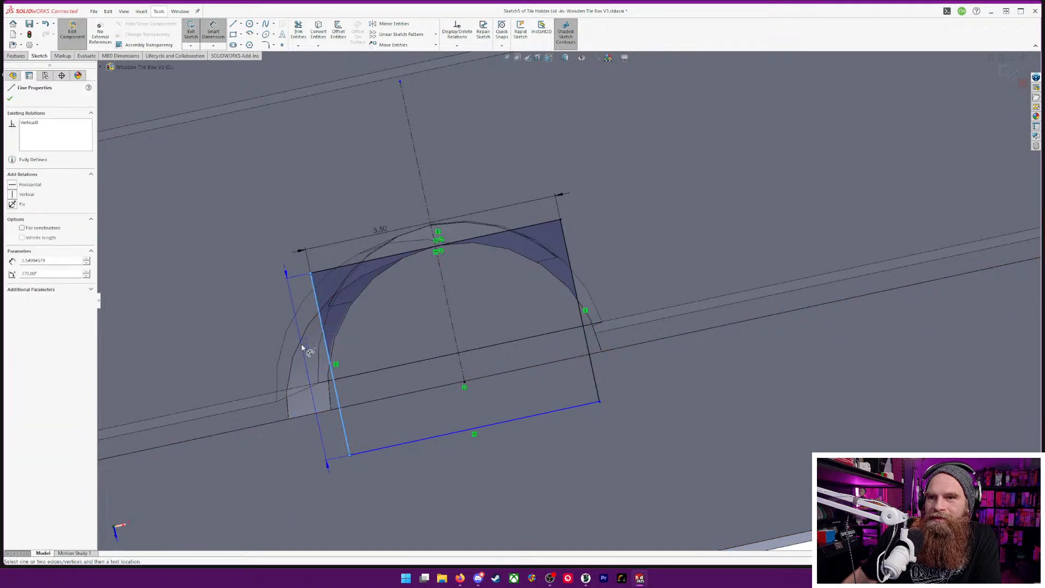
pyautogui.click(300, 340)
pyautogui.write('2.00mm')
pyautogui.press('Return')
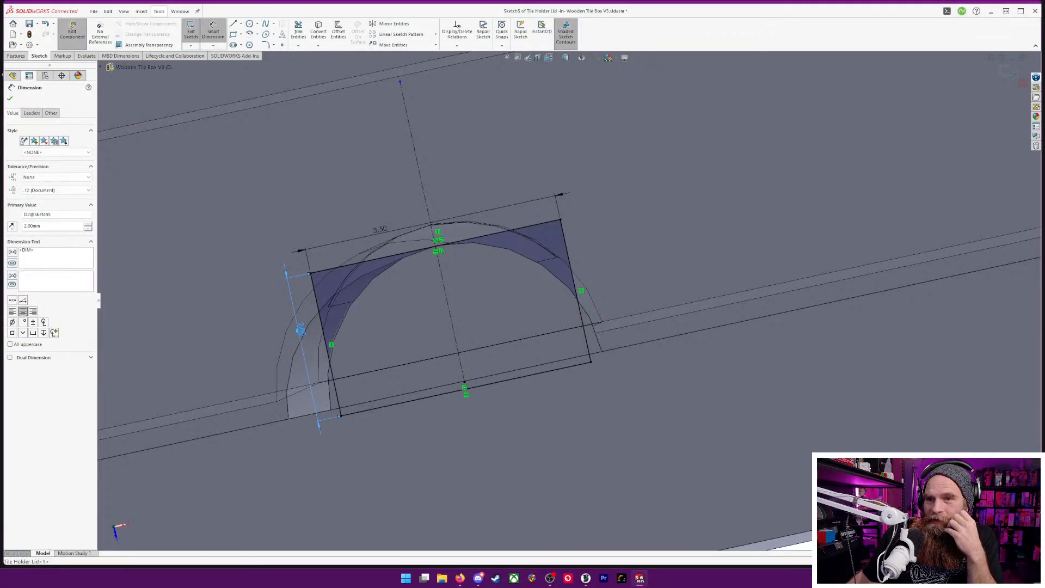
# - Try rectangle heights of 1 mm and 0.8 mm against the rounded notch
pyautogui.doubleClick(300, 330)
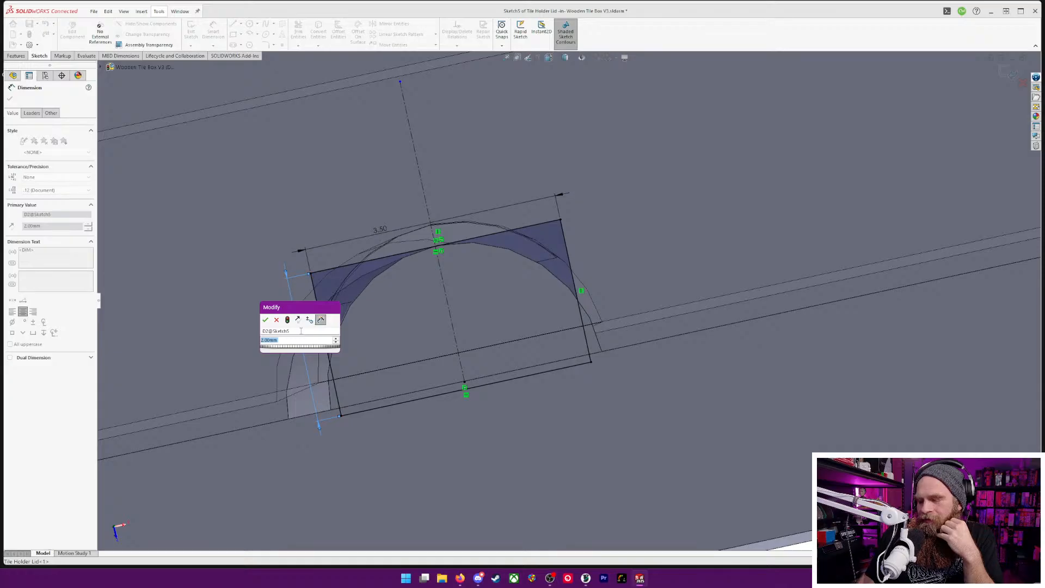
pyautogui.write('1')
pyautogui.press('Return')
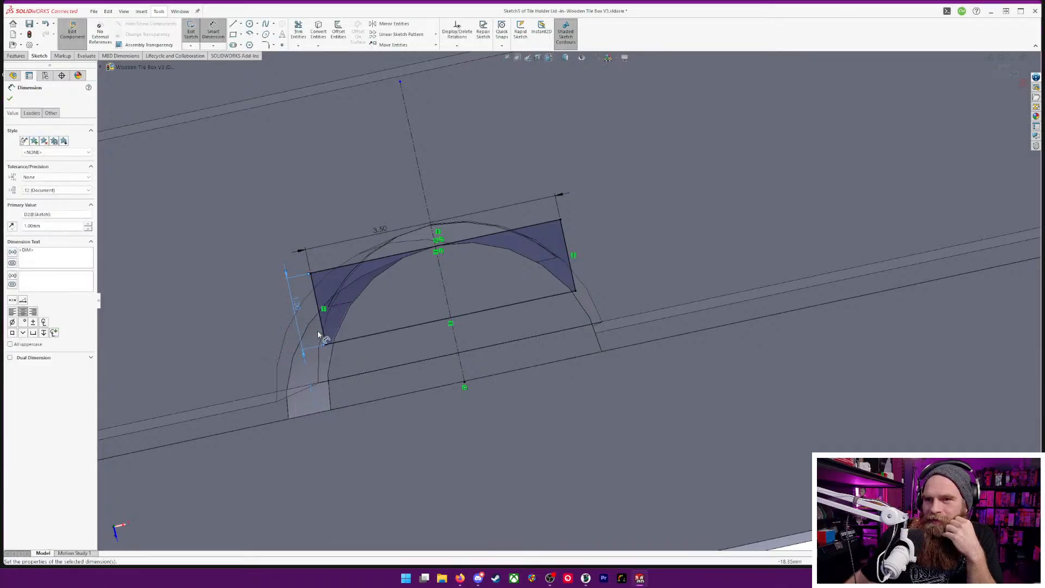
pyautogui.doubleClick(295, 302)
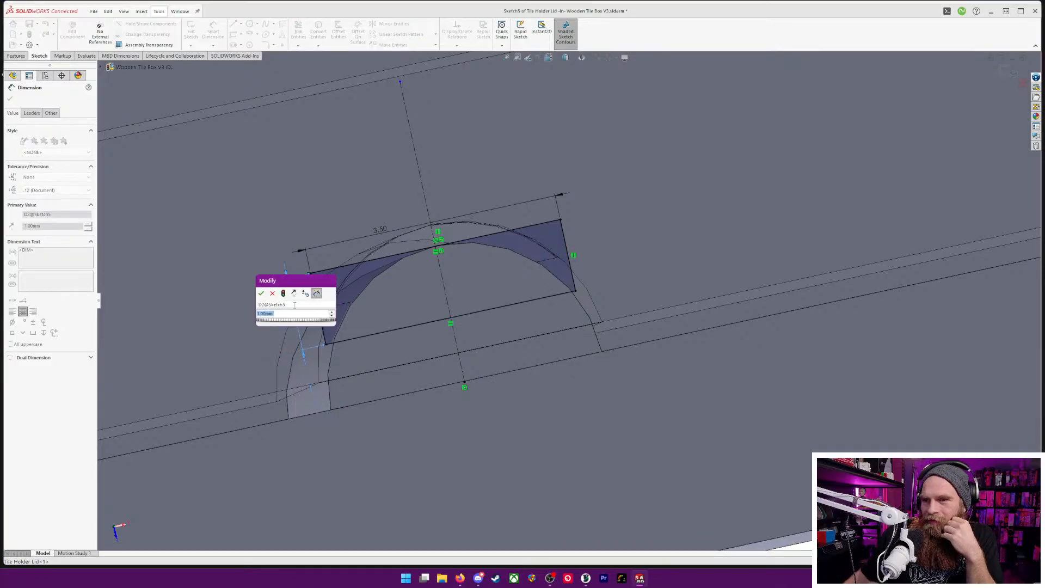
pyautogui.write('0.8')
pyautogui.press('Return')
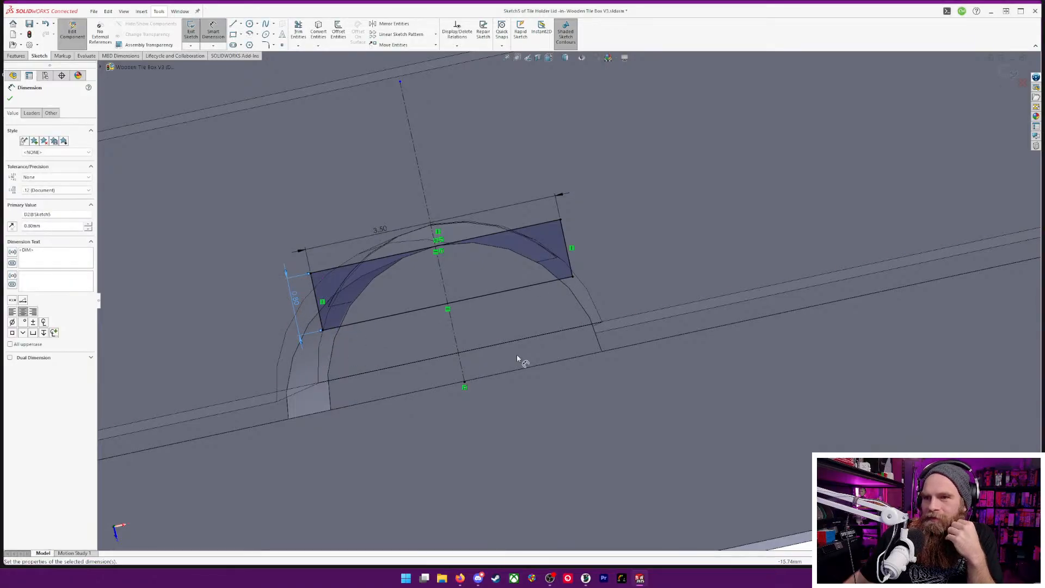
# - Set the rectangle's height to 0.6 mm
pyautogui.moveTo(509, 361); pyautogui.dragTo(354, 297, button='middle')
pyautogui.doubleClick(292, 296)
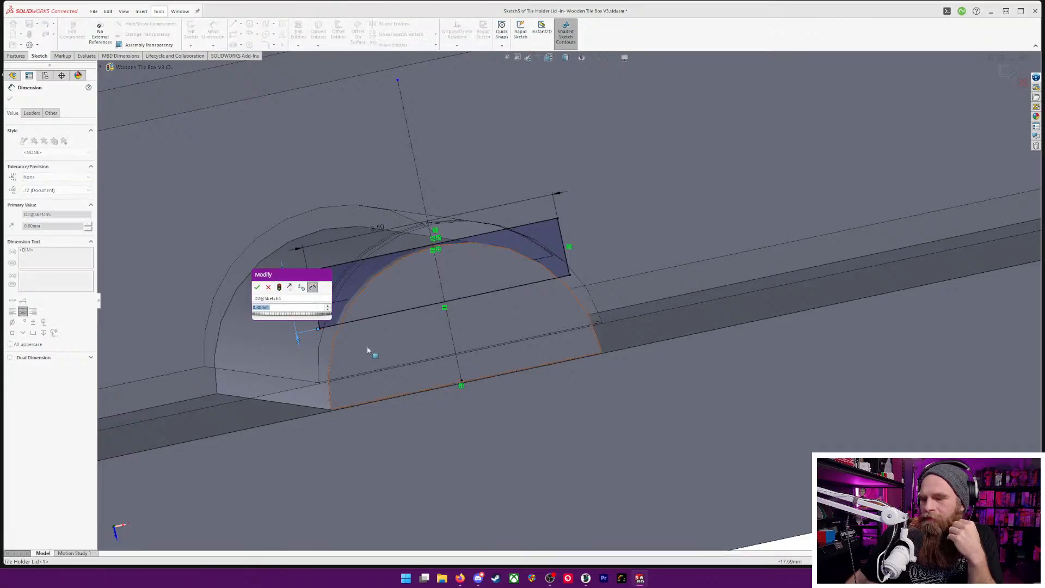
pyautogui.write('0.6')
pyautogui.press('Return')
pyautogui.moveTo(373, 346); pyautogui.dragTo(403, 354, button='middle')
pyautogui.press('Escape')
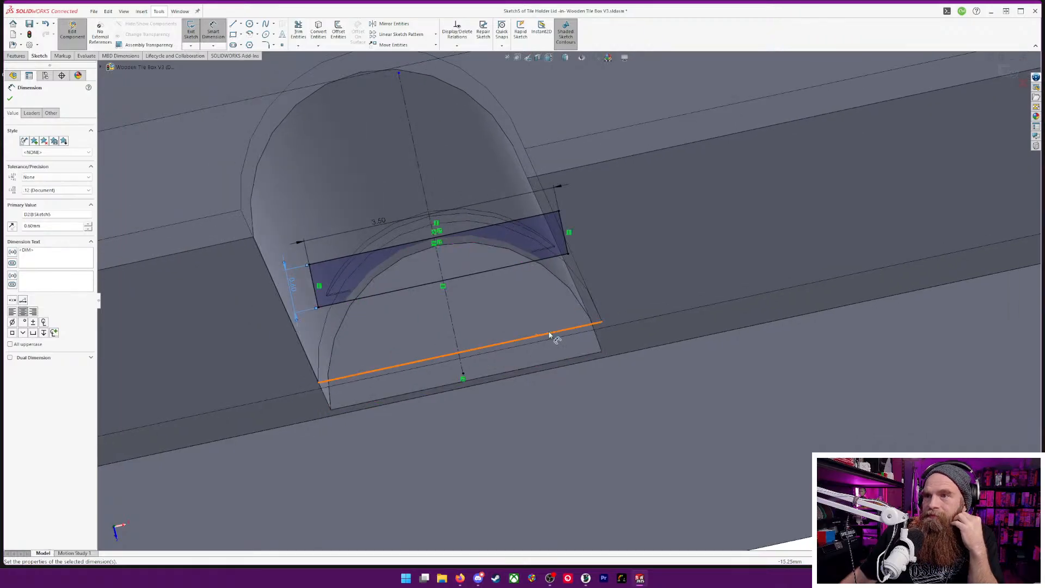
pyautogui.moveTo(548, 332); pyautogui.dragTo(561, 377, button='middle')
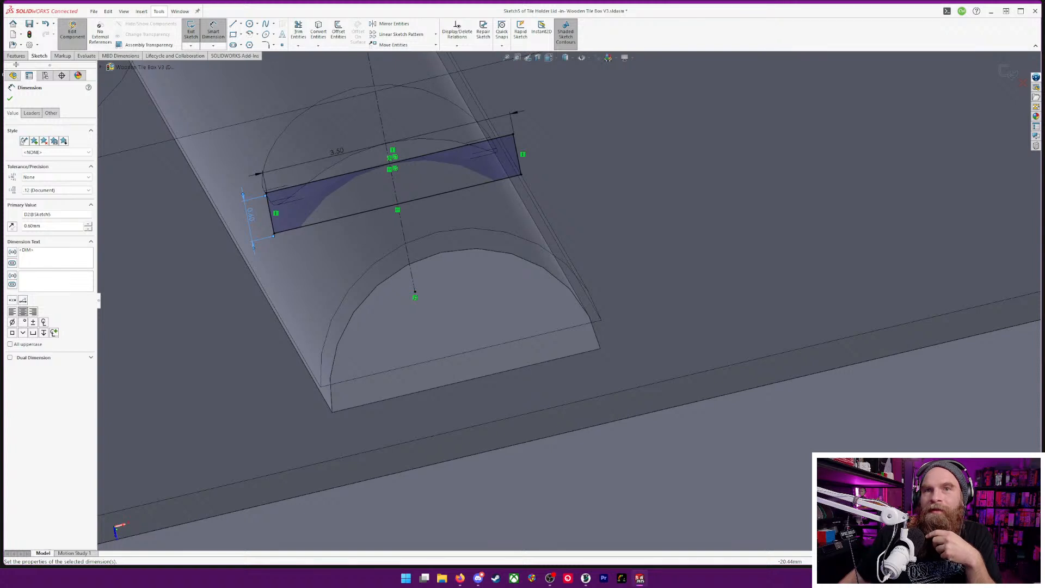
# - Create an extruded cut from the rectangle sketch into the lid with a blind depth of 2.5 mm
pyautogui.click(17, 56)
pyautogui.click(308, 28)
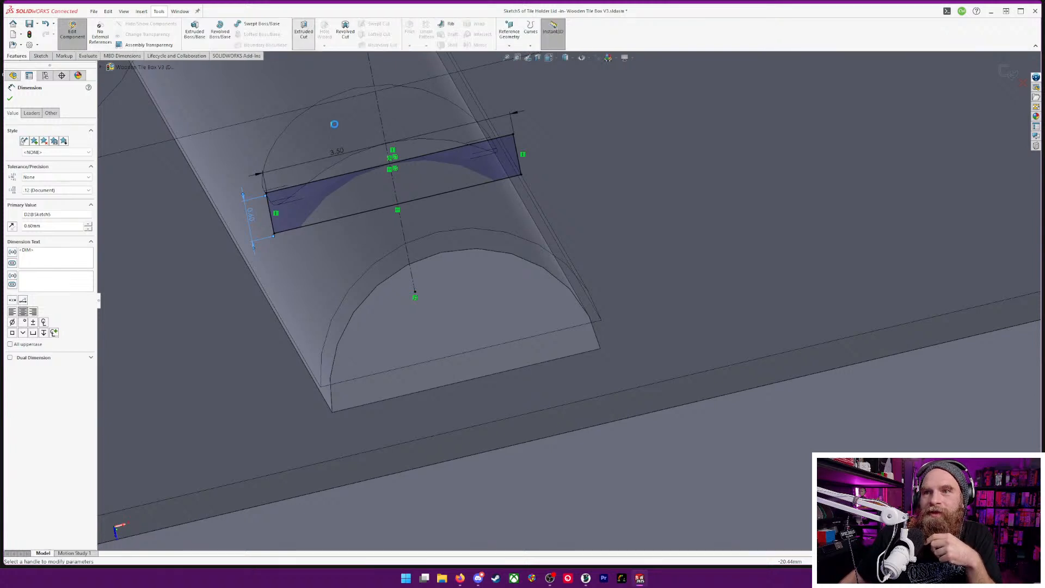
pyautogui.moveTo(383, 258); pyautogui.dragTo(389, 215, button='middle')
pyautogui.scroll(-5, 384, 167)
pyautogui.scroll(7, 386, 168)
pyautogui.scroll(2, 389, 171)
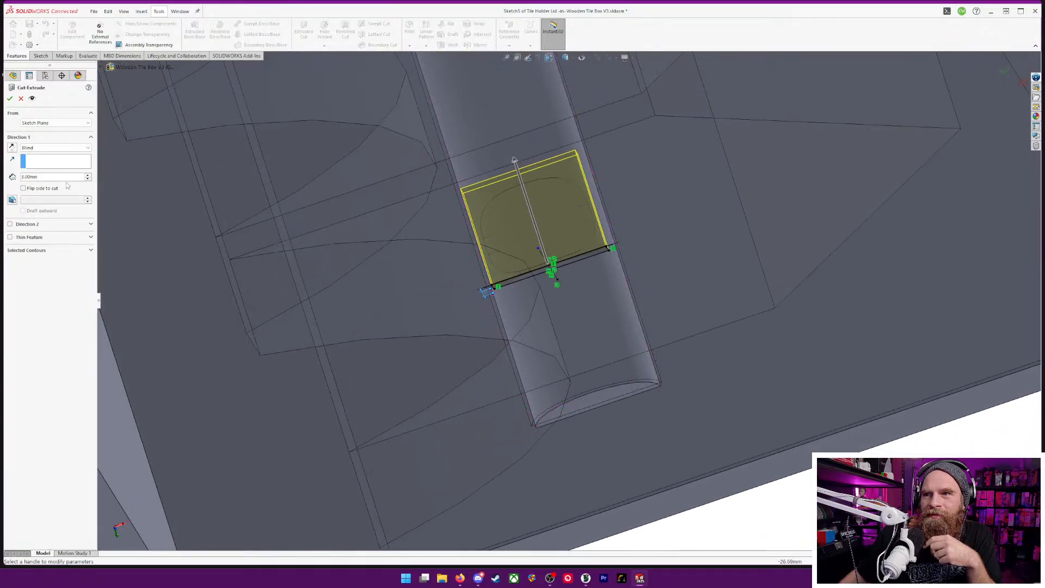
pyautogui.moveTo(346, 258); pyautogui.dragTo(306, 206, button='middle')
pyautogui.scroll(-5, 541, 240)
pyautogui.moveTo(428, 290); pyautogui.dragTo(361, 347, button='middle')
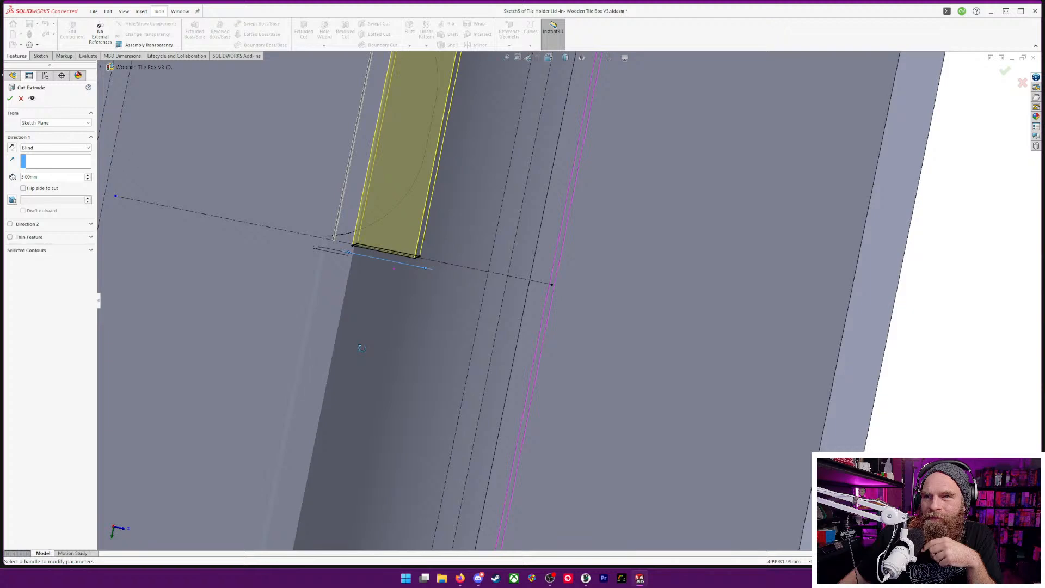
pyautogui.scroll(4, 421, 188)
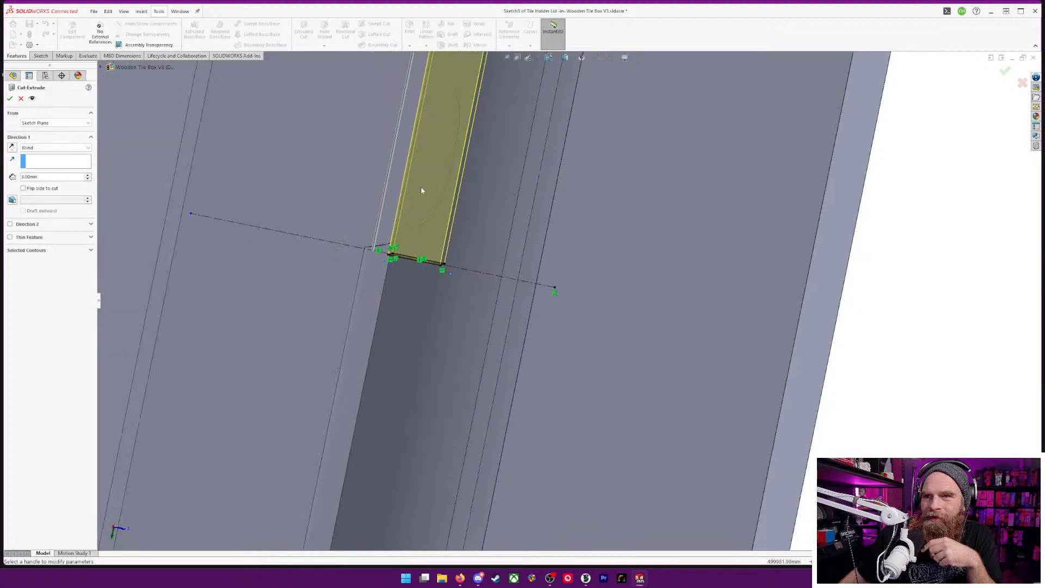
pyautogui.scroll(-3, 446, 190)
pyautogui.scroll(3, 582, 122)
pyautogui.scroll(-3, 579, 124)
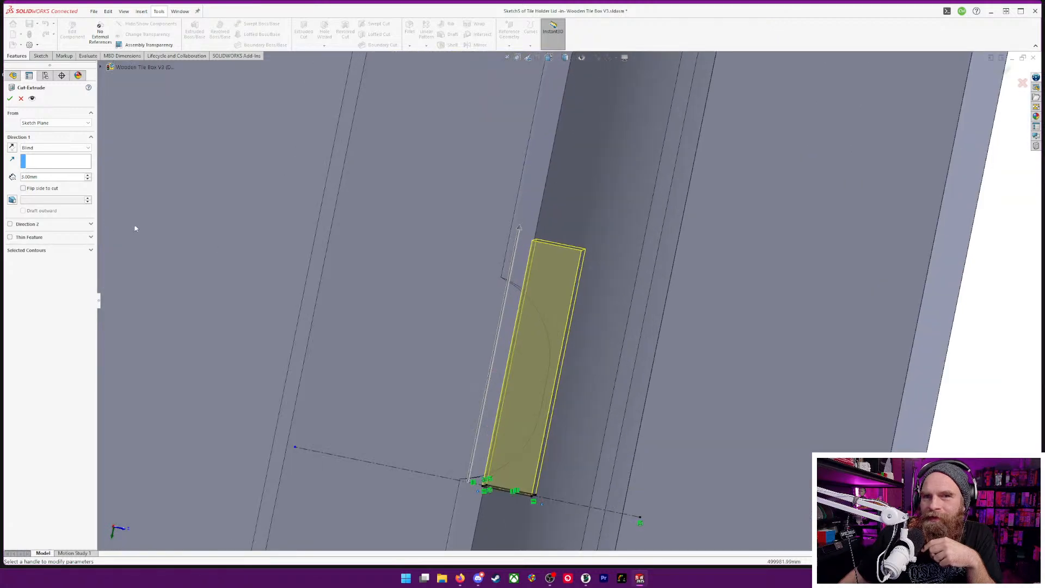
pyautogui.write('2.5')
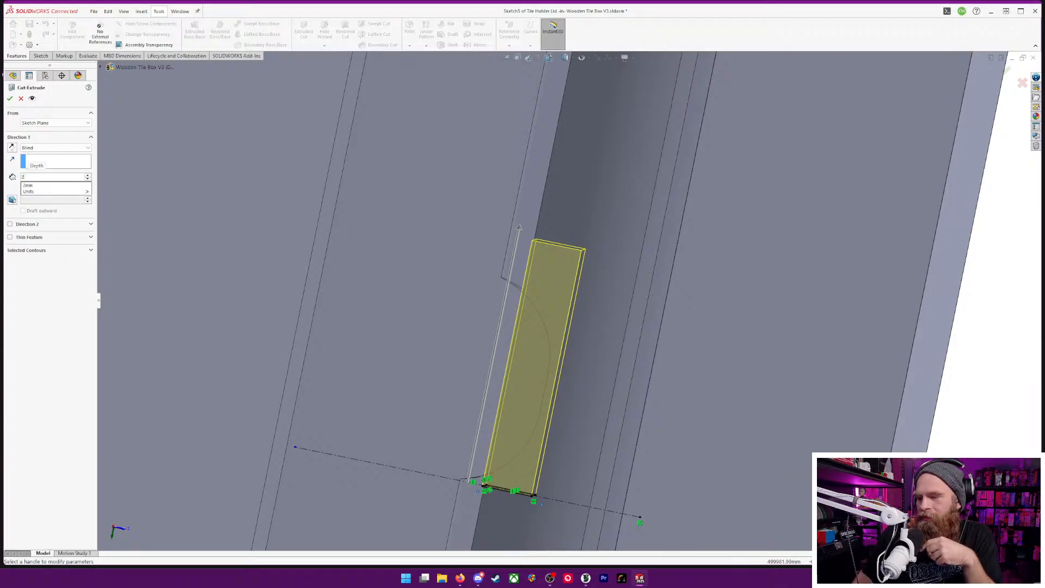
pyautogui.press('Return')
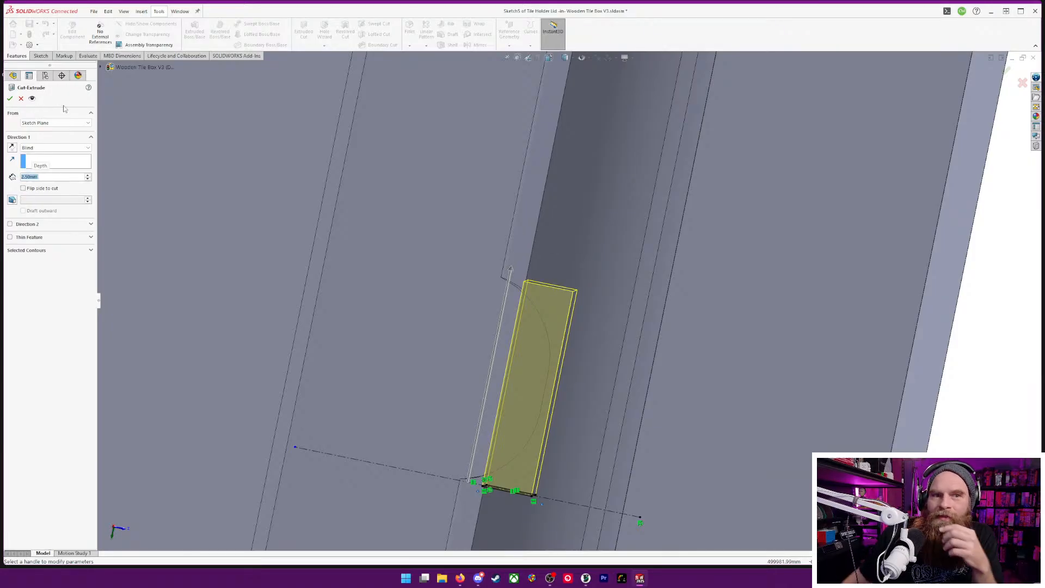
pyautogui.click(10, 99)
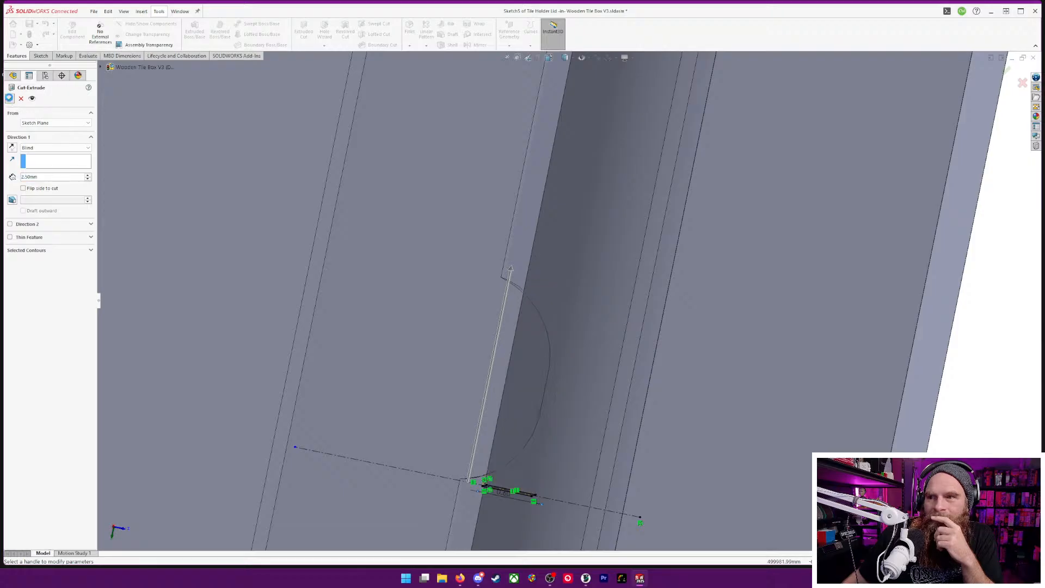
# - Fillet the two inner corner edges at the ends of the new cut with a 0.8 mm radius
pyautogui.moveTo(587, 377); pyautogui.dragTo(613, 373, button='middle')
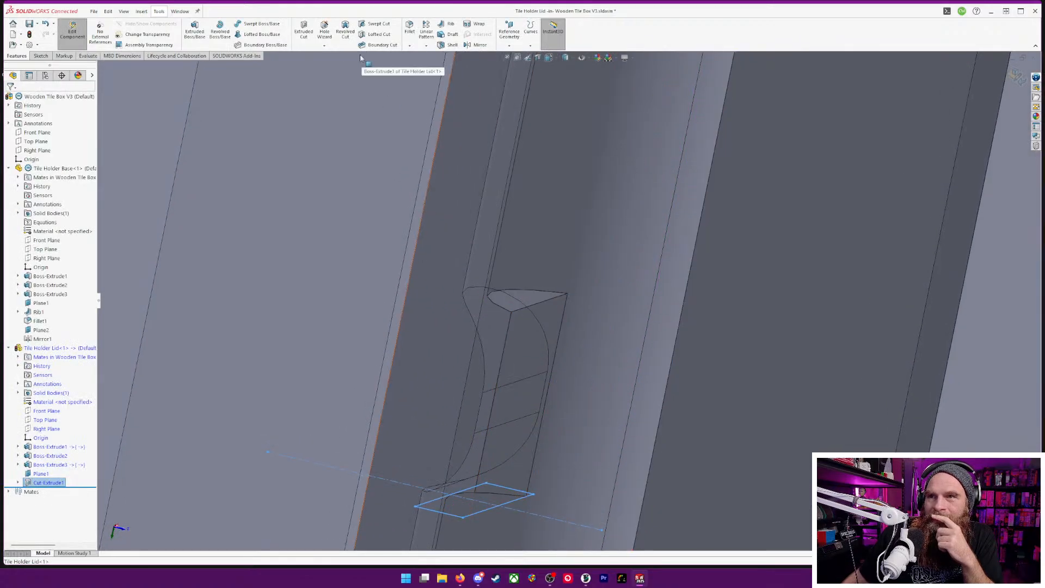
pyautogui.click(409, 27)
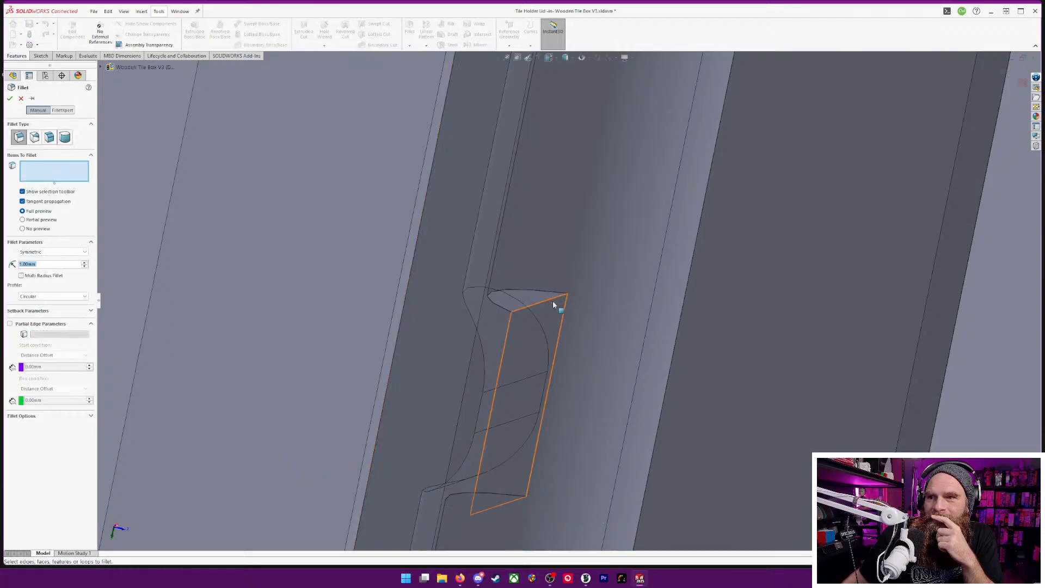
pyautogui.click(550, 302)
pyautogui.moveTo(644, 375); pyautogui.dragTo(624, 388, button='middle')
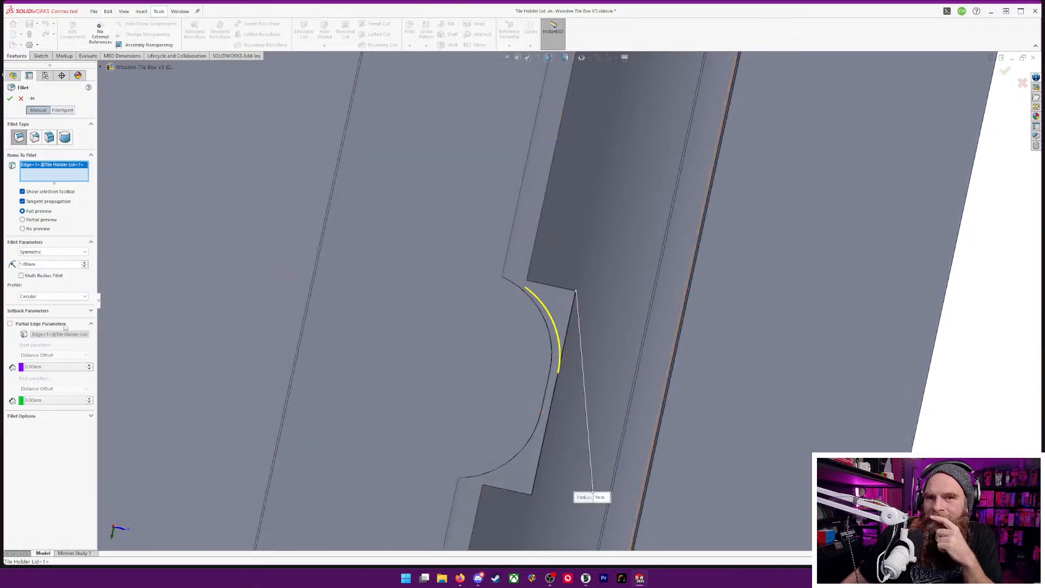
pyautogui.moveTo(463, 430); pyautogui.dragTo(675, 475, button='middle')
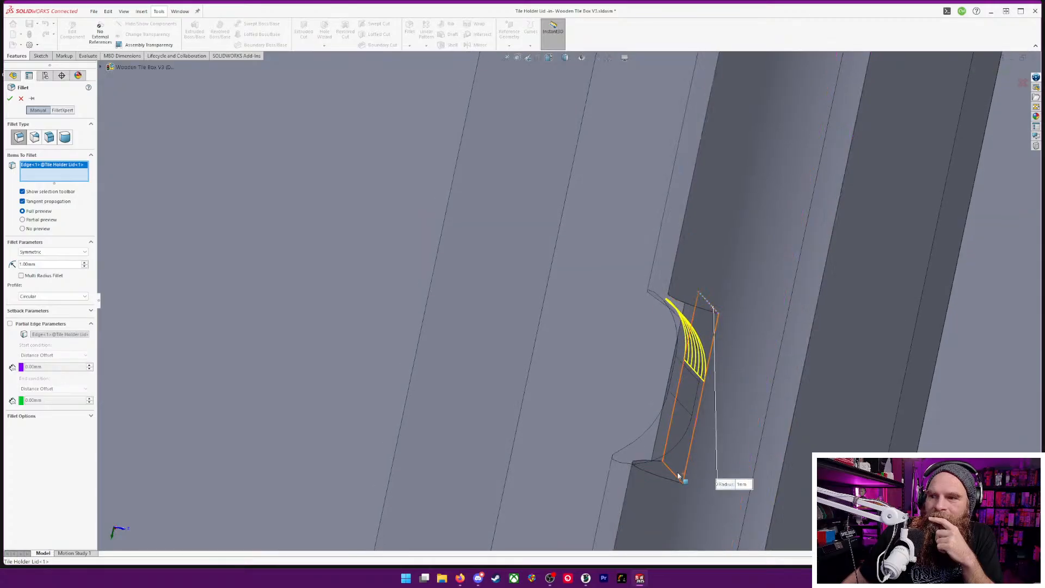
pyautogui.click(674, 475)
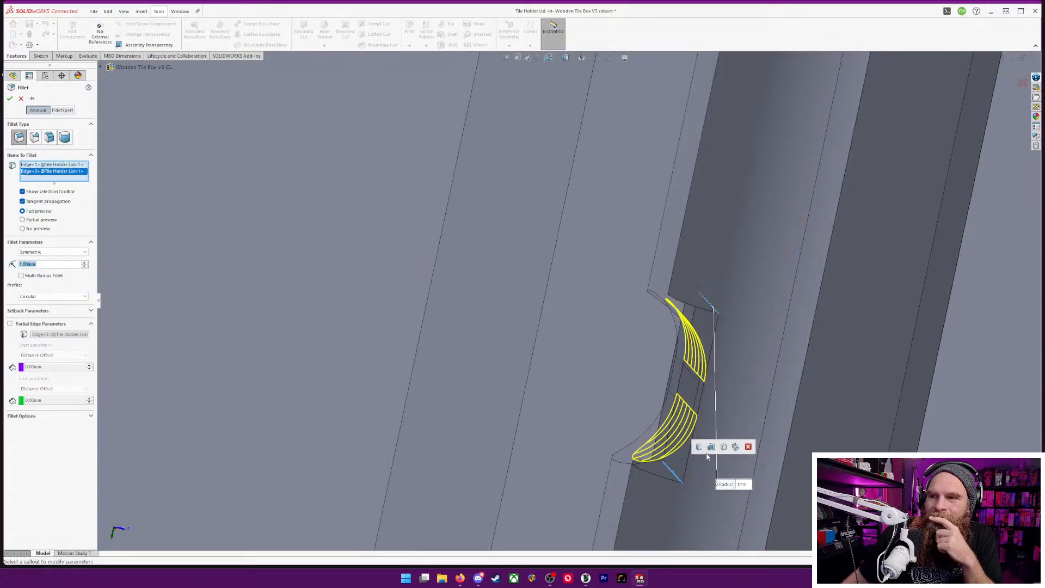
pyautogui.moveTo(794, 368)
pyautogui.mouseDown(button='middle')
pyautogui.moveTo(789, 344)
pyautogui.moveTo(785, 353)
pyautogui.mouseUp(button='middle')
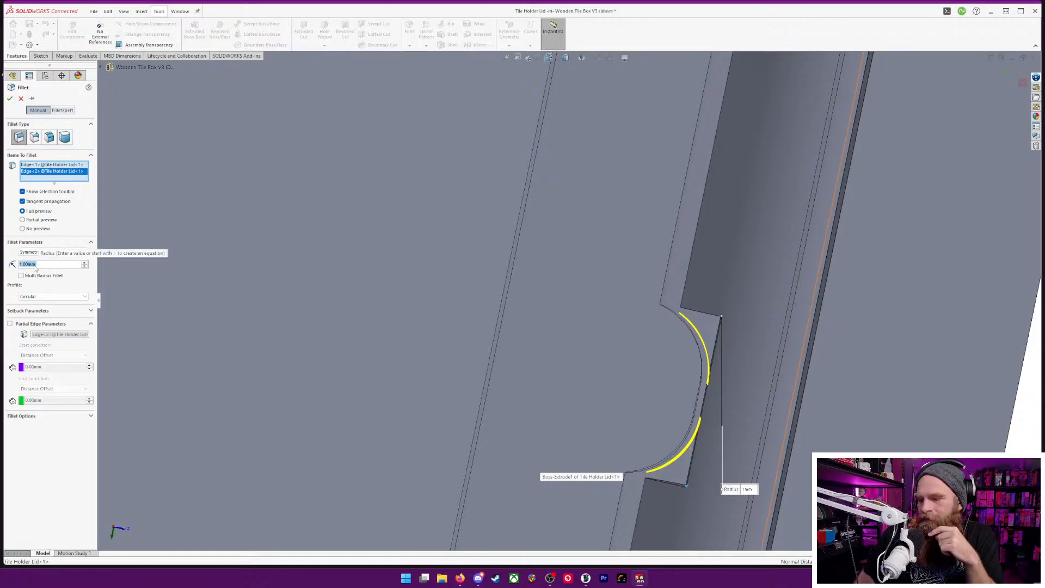
pyautogui.write('0.8')
pyautogui.press('Return')
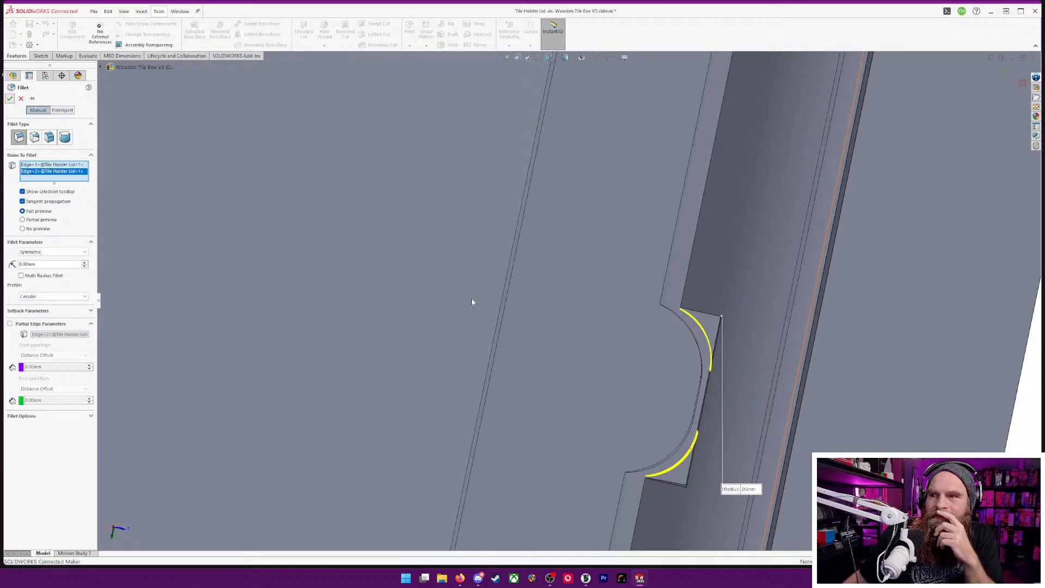
pyautogui.scroll(-2, 757, 364)
pyautogui.scroll(8, 756, 366)
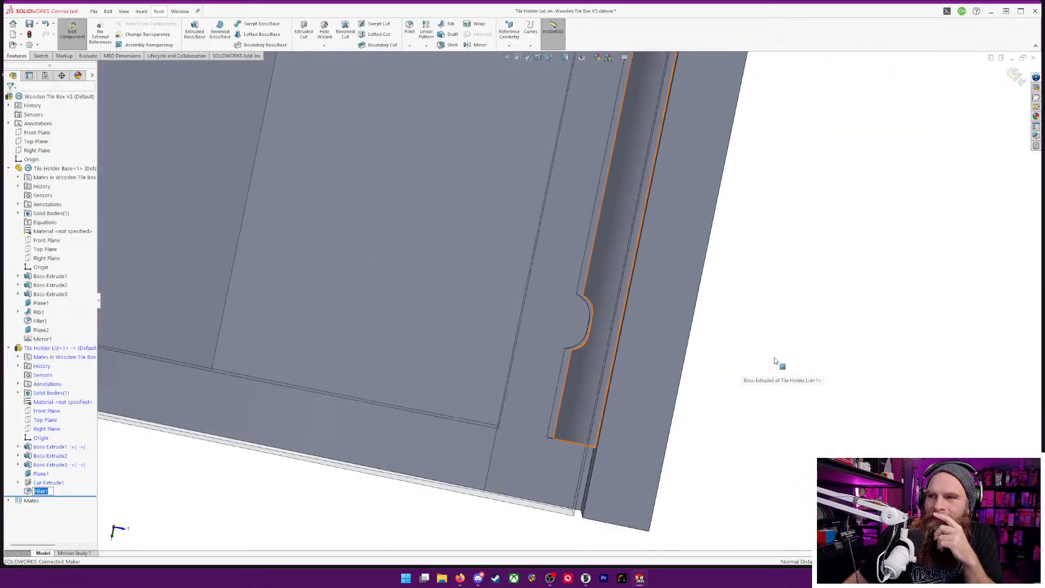
pyautogui.moveTo(774, 361)
pyautogui.mouseDown(button='middle')
pyautogui.moveTo(789, 366)
pyautogui.moveTo(765, 374)
pyautogui.mouseUp(button='middle')
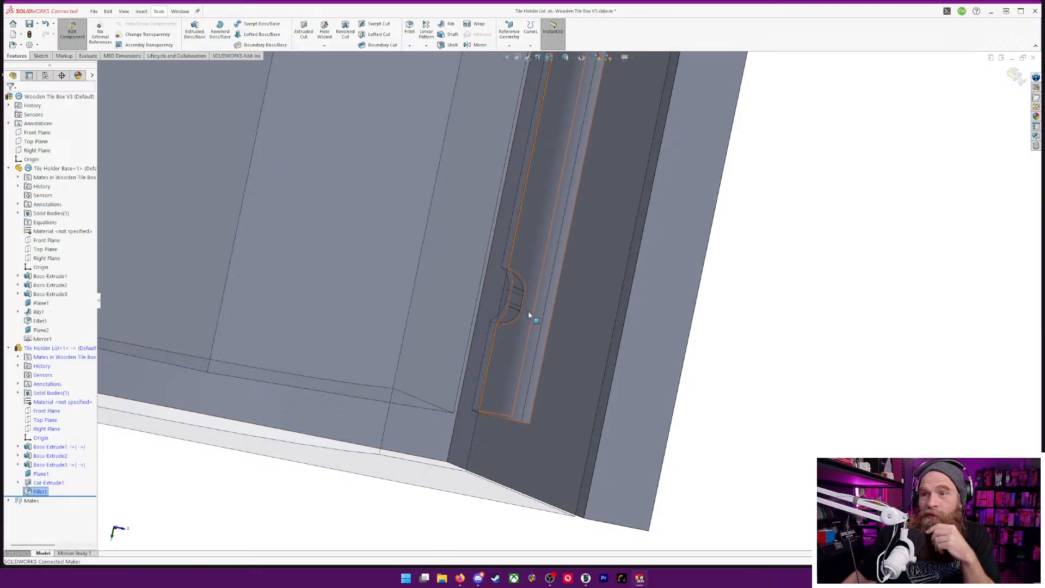
pyautogui.scroll(7, 532, 325)
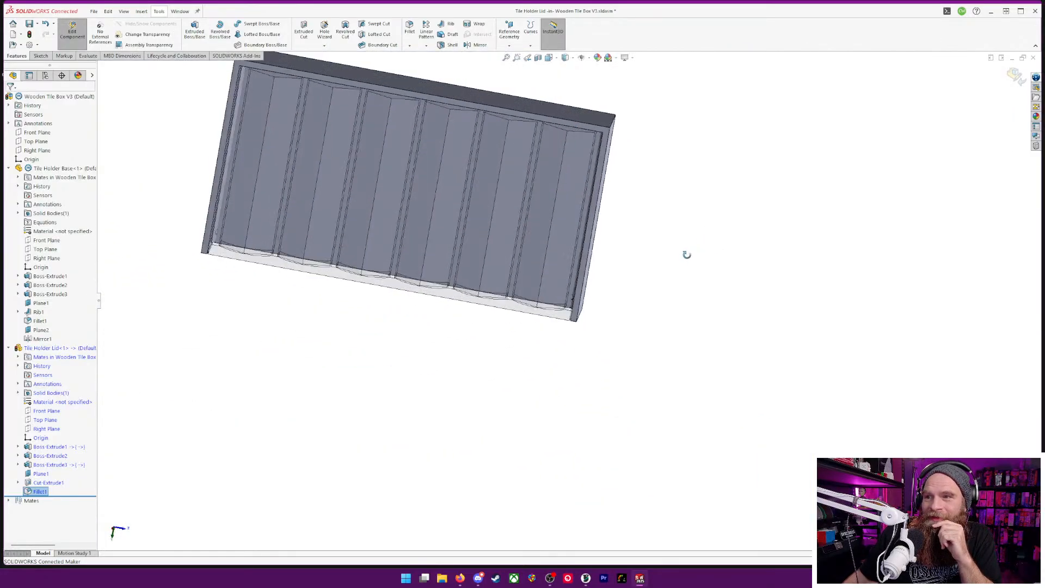
pyautogui.moveTo(686, 254); pyautogui.dragTo(693, 117, button='middle')
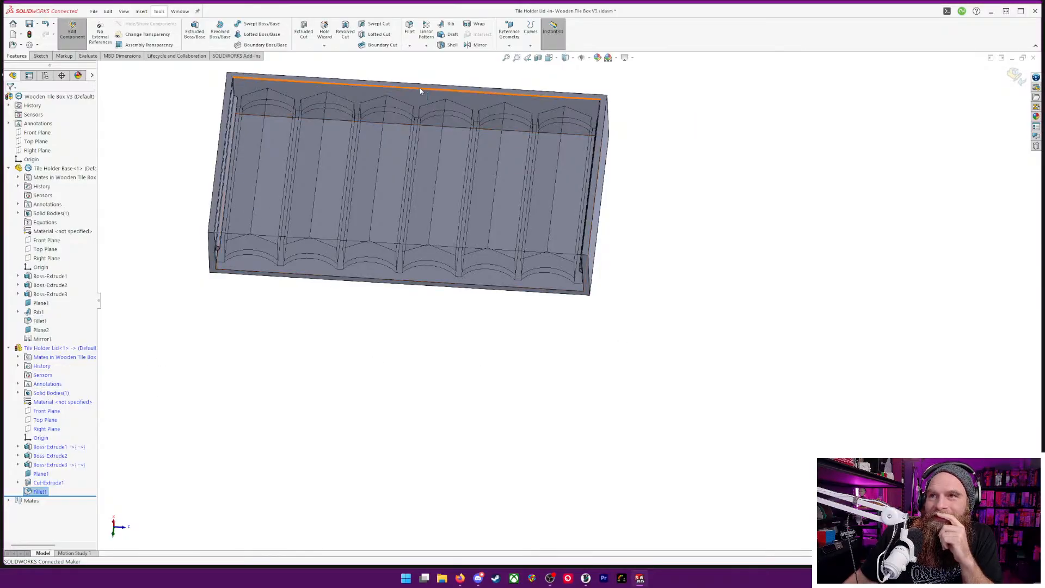
# - Create a reference plane midway between the lid's two opposite outer side faces
pyautogui.click(508, 46)
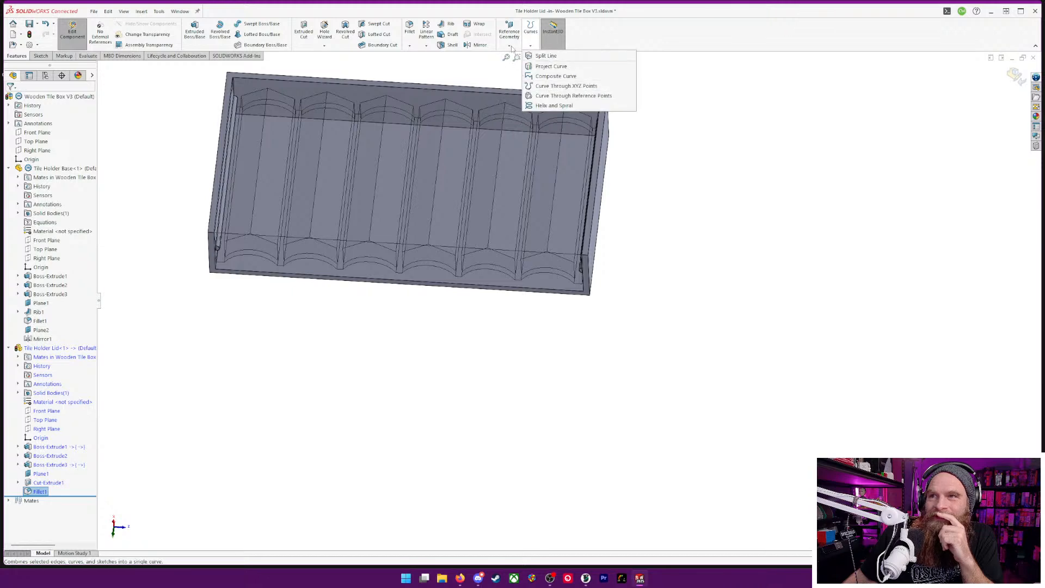
pyautogui.click(514, 59)
pyautogui.moveTo(792, 156); pyautogui.dragTo(730, 196, button='middle')
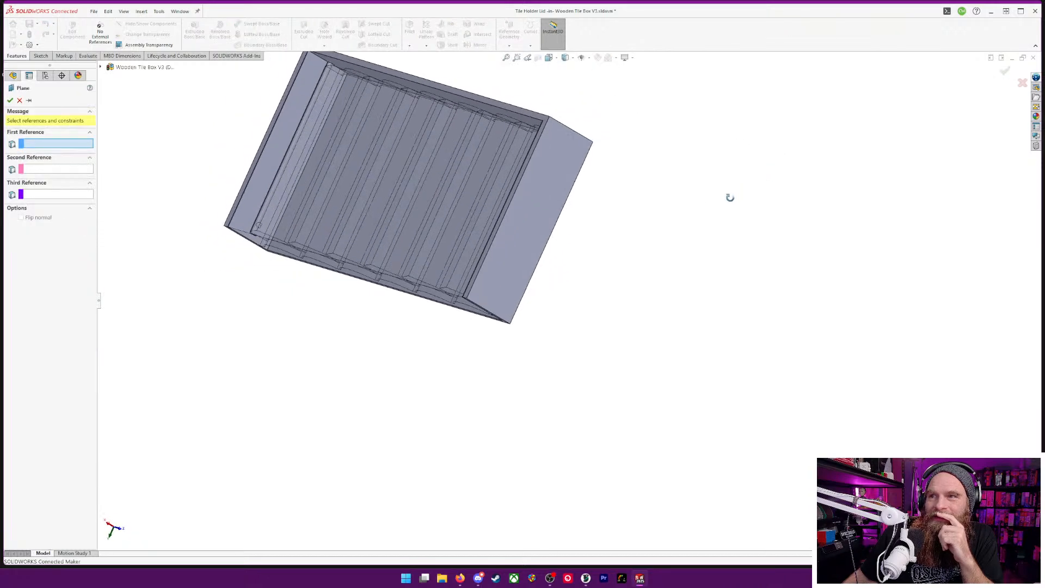
pyautogui.click(550, 201)
pyautogui.moveTo(737, 305); pyautogui.dragTo(894, 326, button='middle')
pyautogui.click(334, 184)
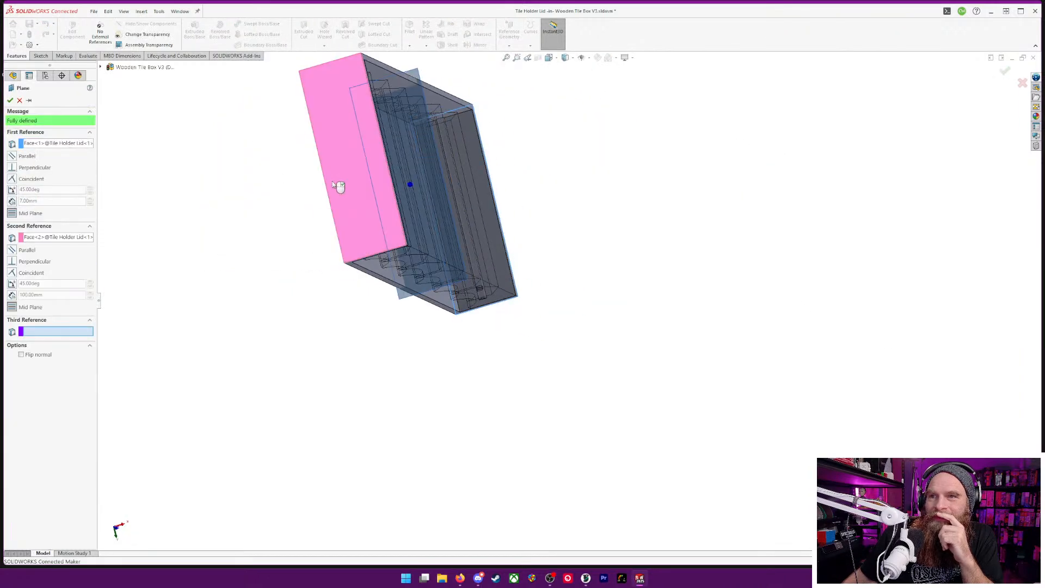
pyautogui.click(10, 100)
pyautogui.moveTo(278, 300); pyautogui.dragTo(224, 317, button='middle')
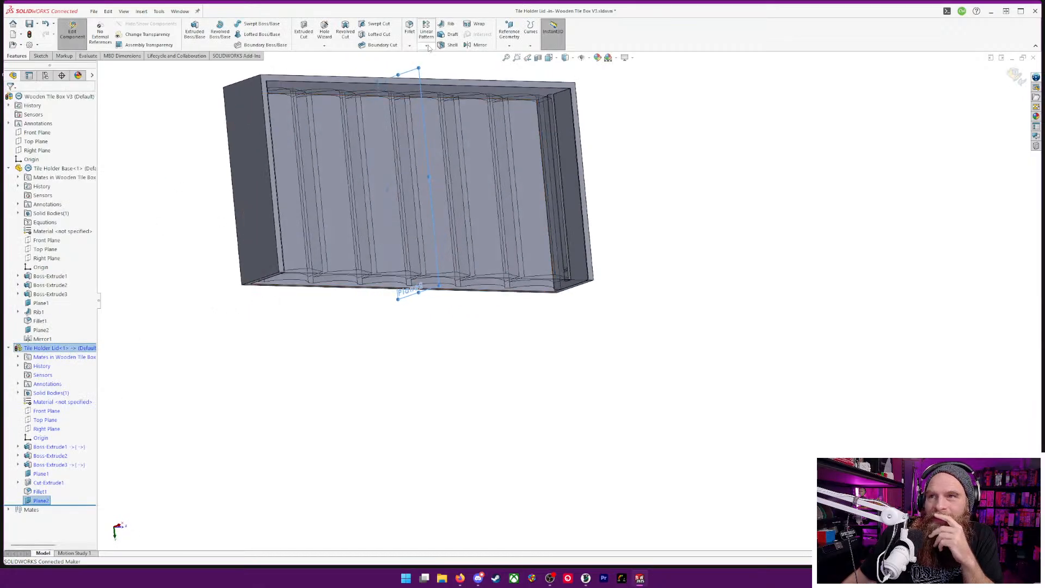
pyautogui.click(217, 436)
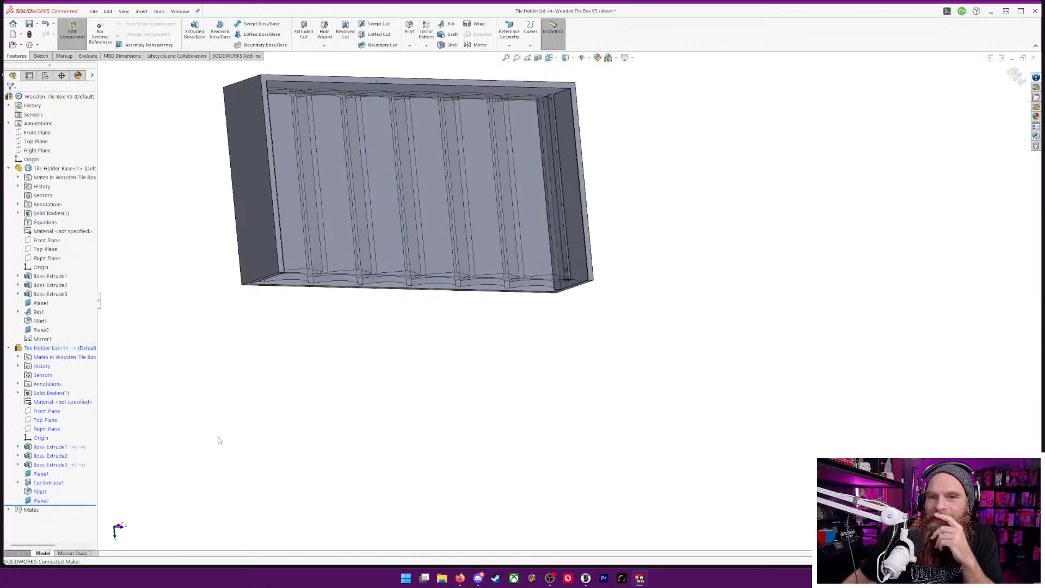
# - Mirror the lid's notch cut (Cut-Extrude1) and its fillet (Fillet1) about the new mid plane, Plane2
pyautogui.click(478, 45)
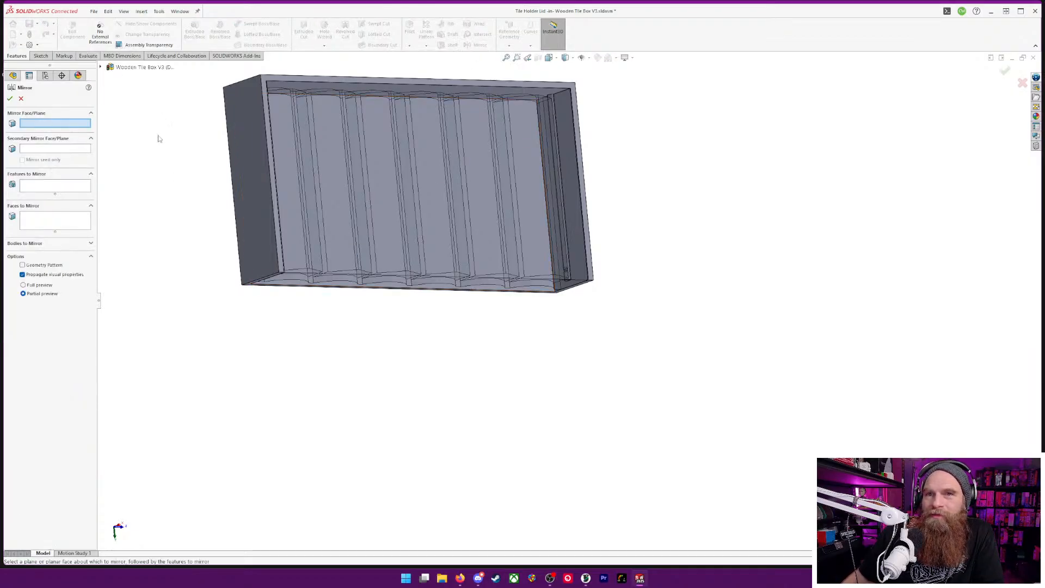
pyautogui.click(100, 67)
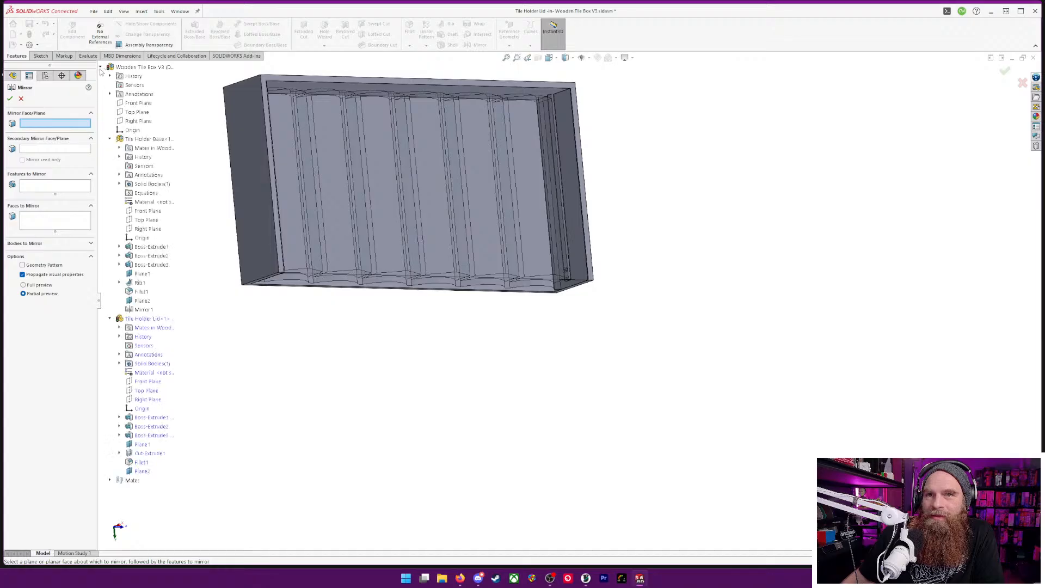
pyautogui.click(142, 471)
pyautogui.click(52, 187)
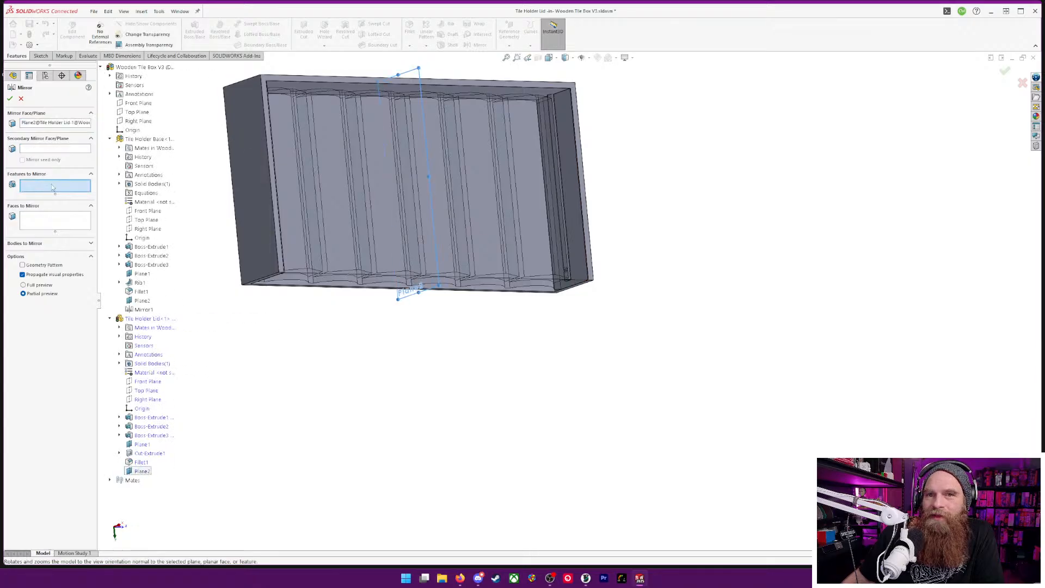
pyautogui.click(141, 463)
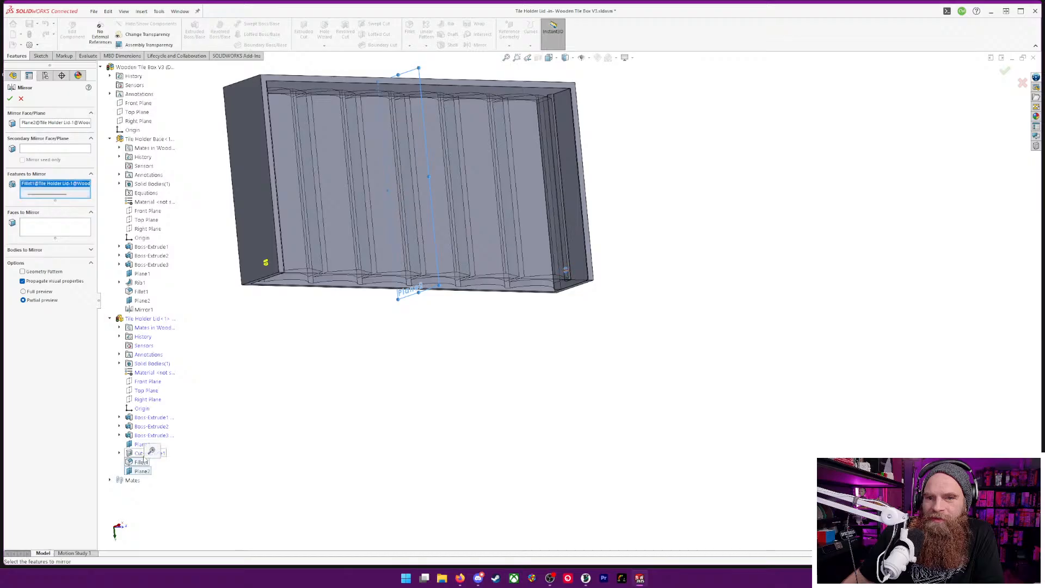
pyautogui.click(141, 454)
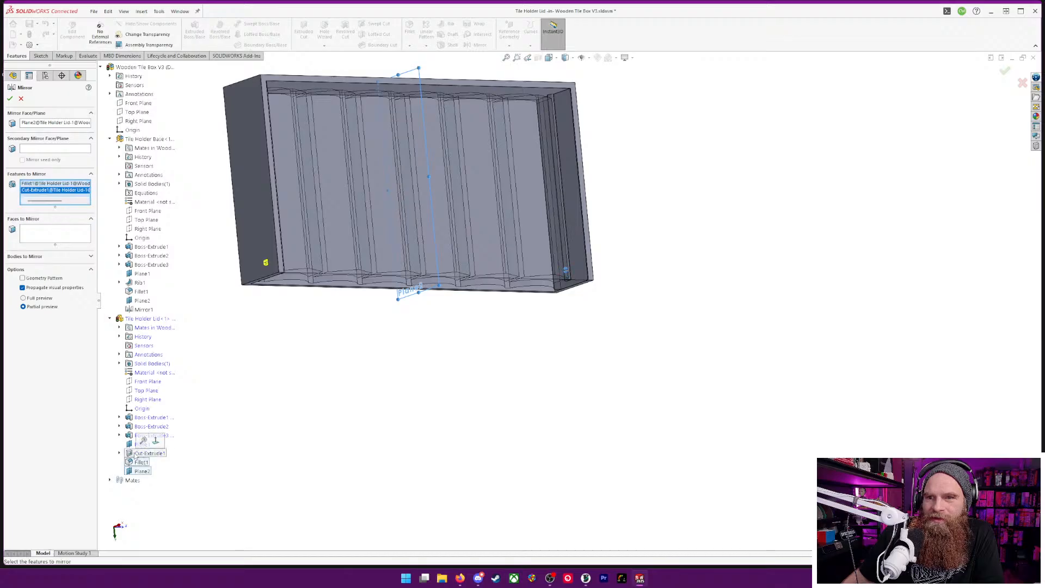
pyautogui.click(10, 98)
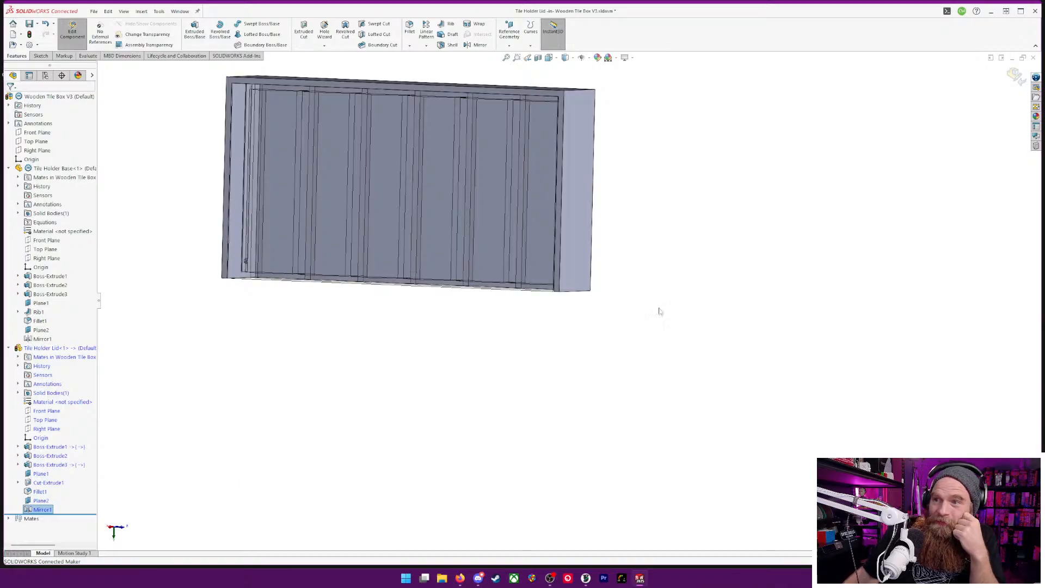
# - Finish editing the lid component and return to the Wooden Tile Box V3 assembly
pyautogui.moveTo(621, 293); pyautogui.dragTo(770, 261, button='middle')
pyautogui.scroll(-1, 500, 190)
pyautogui.scroll(2, 451, 201)
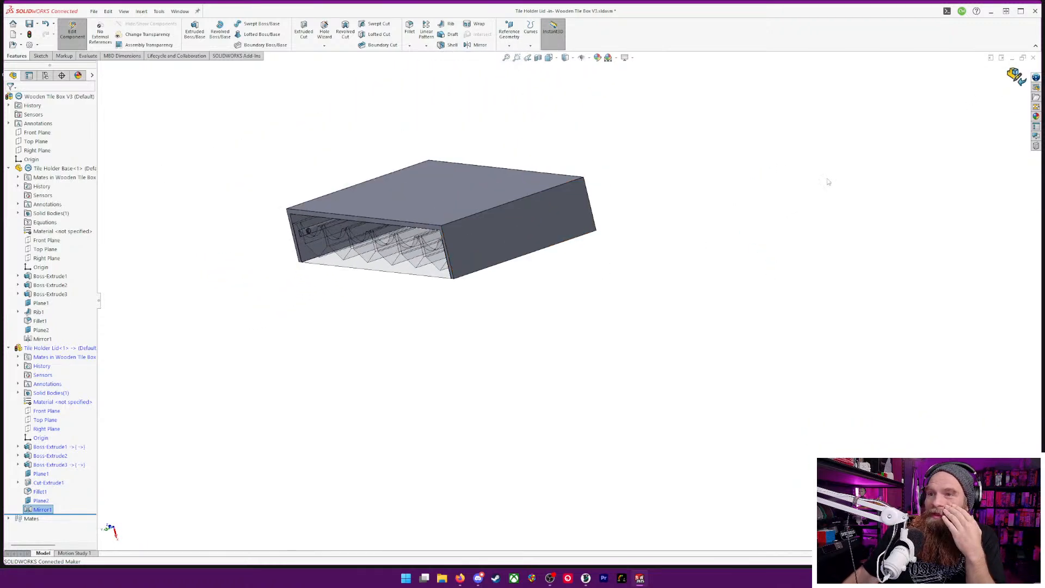
pyautogui.moveTo(673, 267); pyautogui.dragTo(618, 334, button='middle')
pyautogui.moveTo(531, 161); pyautogui.dragTo(684, 228, button='middle')
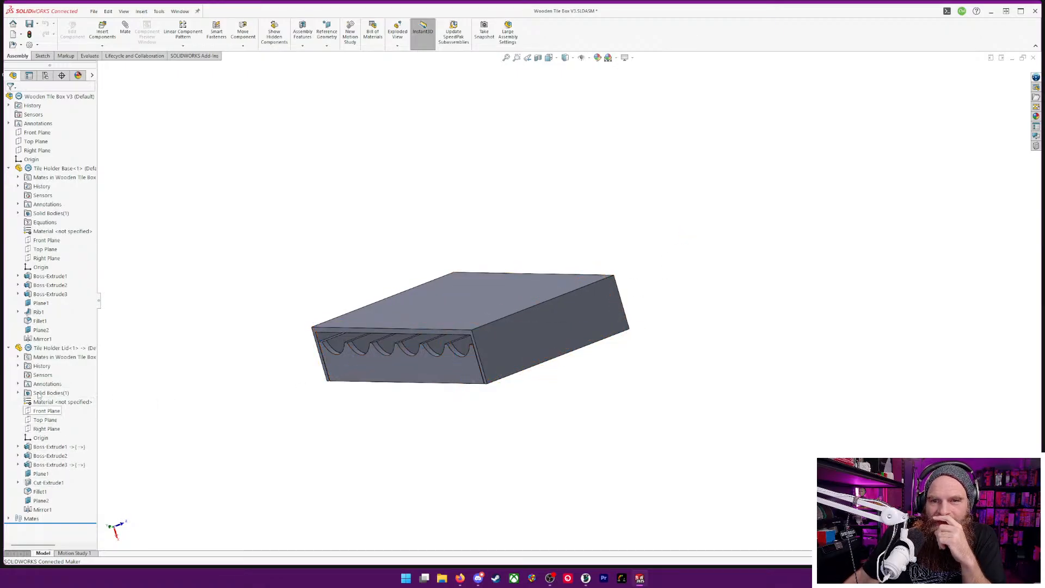
pyautogui.rightClick(20, 348)
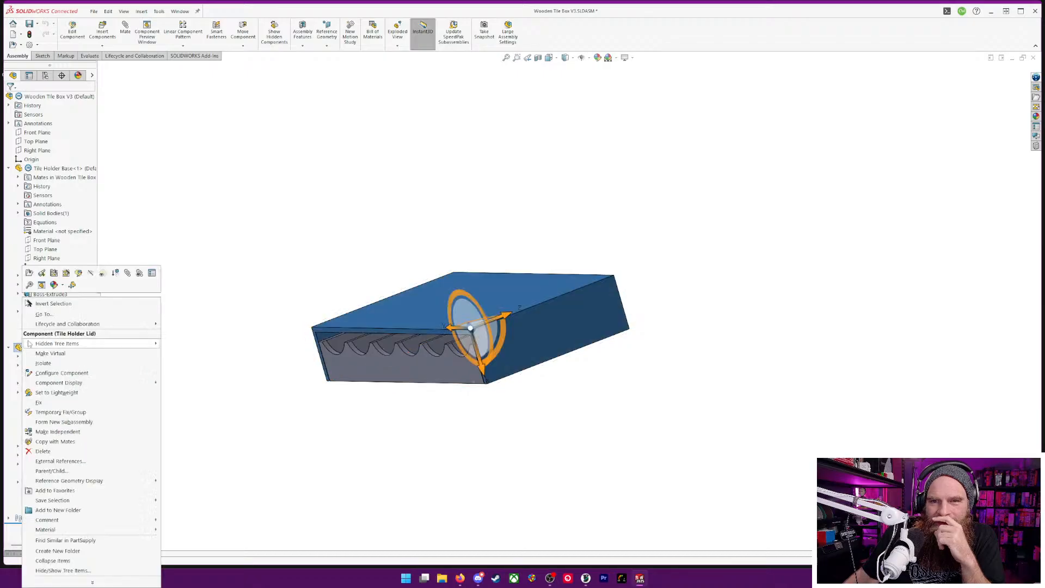
pyautogui.click(115, 270)
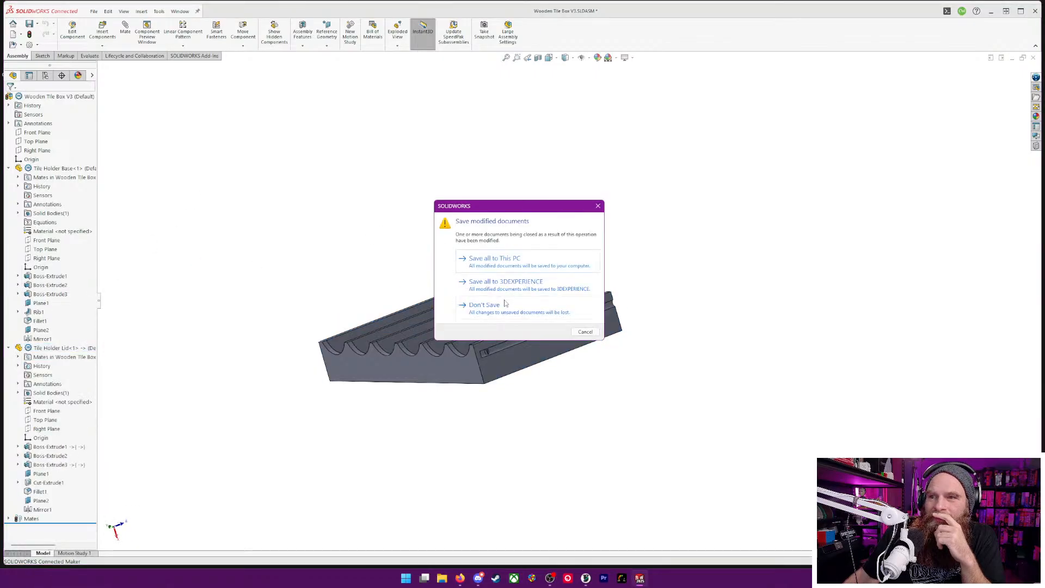
pyautogui.click(566, 316)
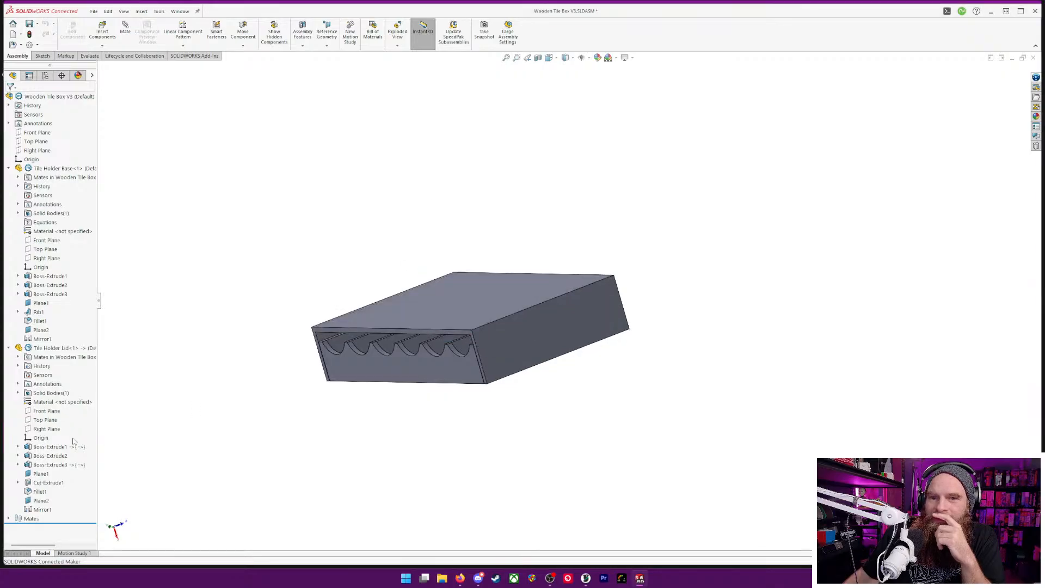
pyautogui.rightClick(31, 347)
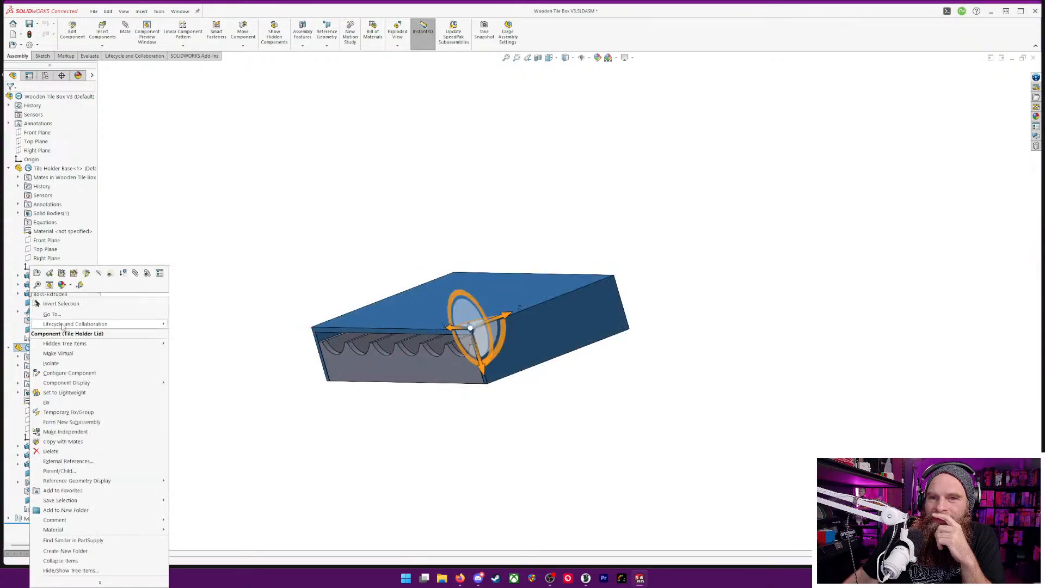
pyautogui.click(123, 273)
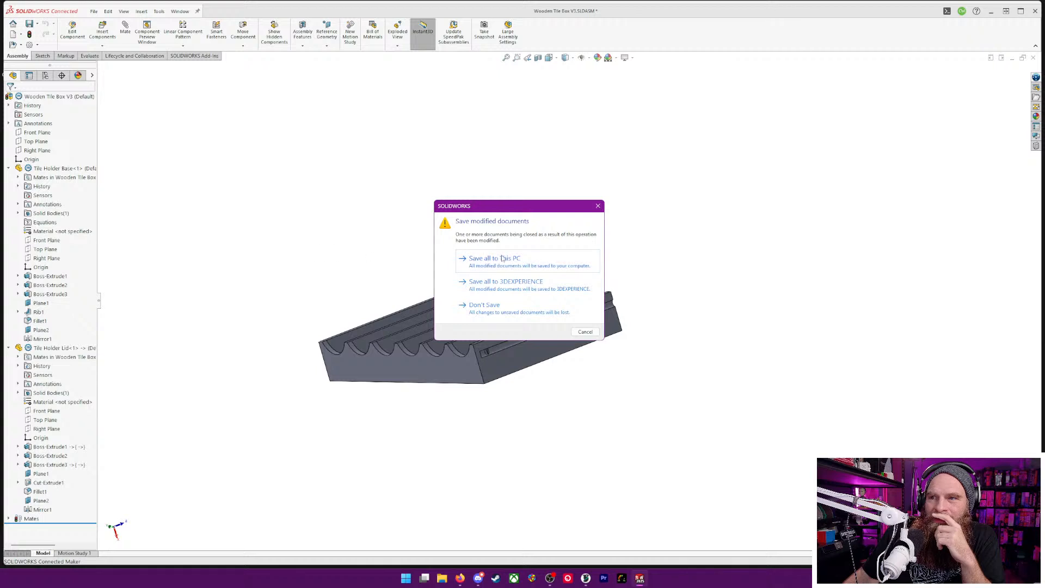
pyautogui.click(585, 332)
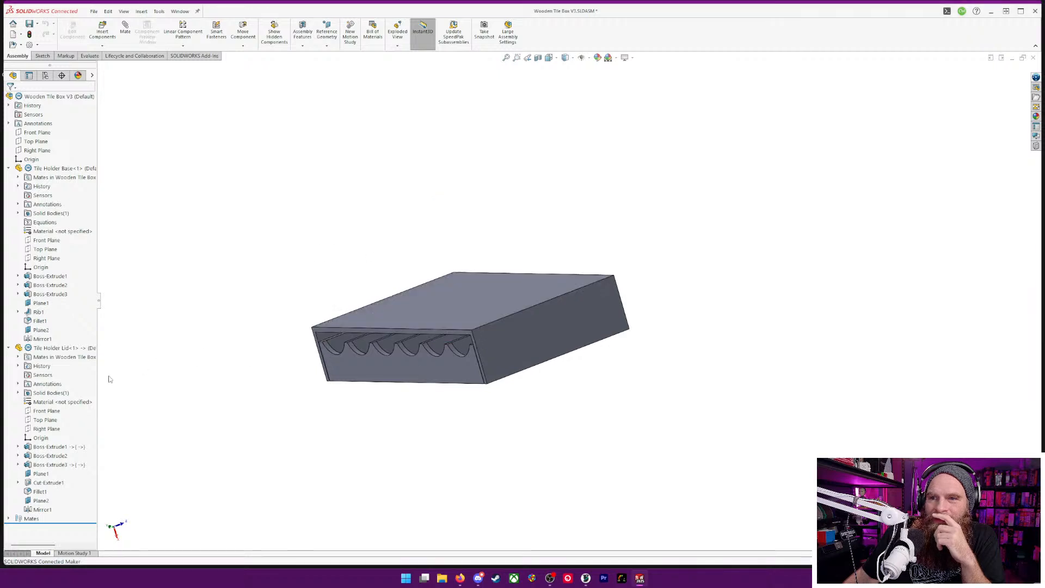
# - Save the Wooden Tile Box V3 assembly
pyautogui.scroll(-1, 110, 379)
pyautogui.scroll(2, 127, 372)
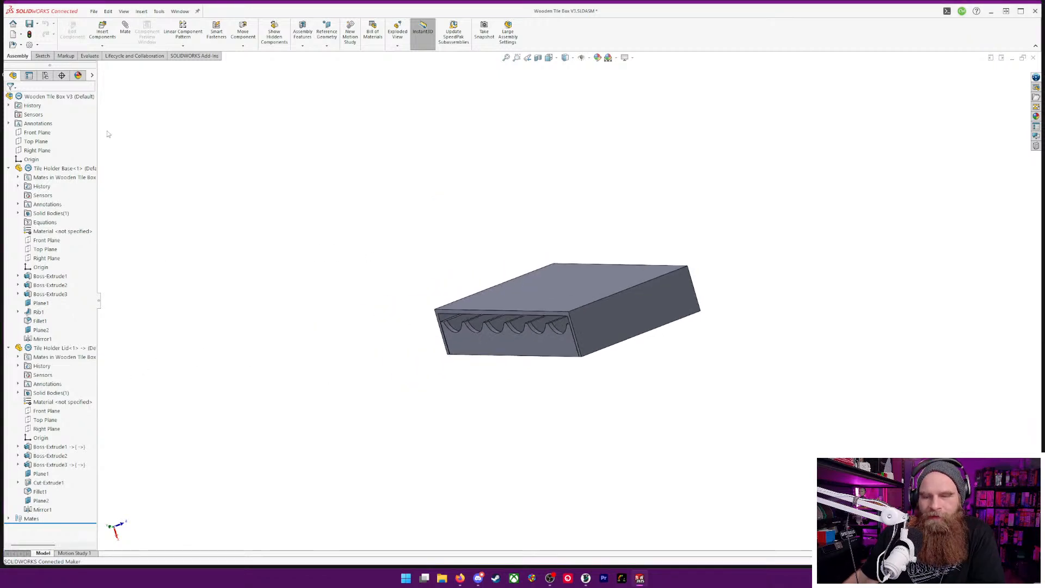
pyautogui.hotkey('ctrl', 's')
pyautogui.click(163, 126)
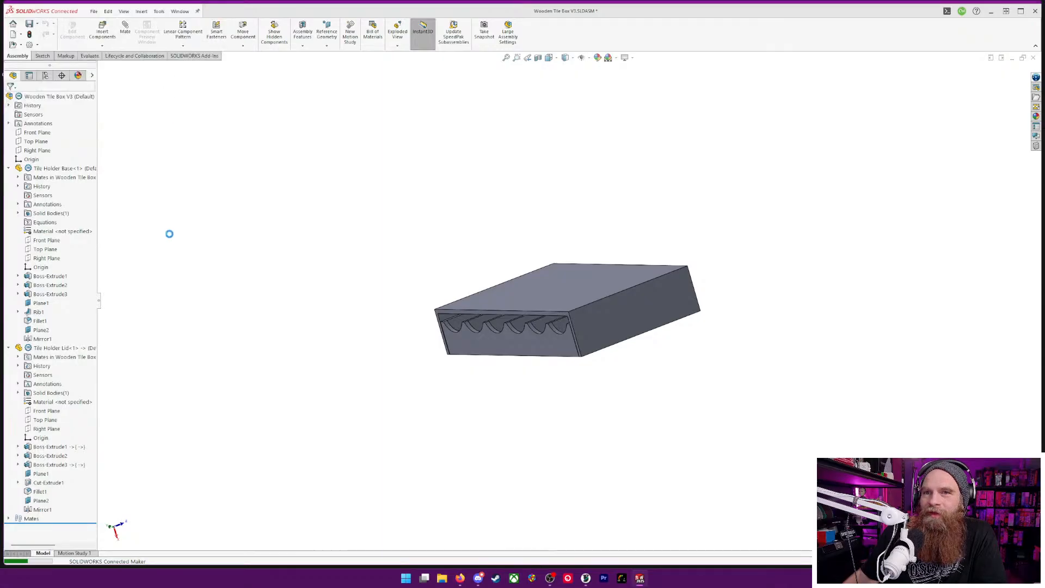
# - Suppress the Tile Holder Lid component and unsuppress it again
pyautogui.click(38, 349)
pyautogui.rightClick(38, 351)
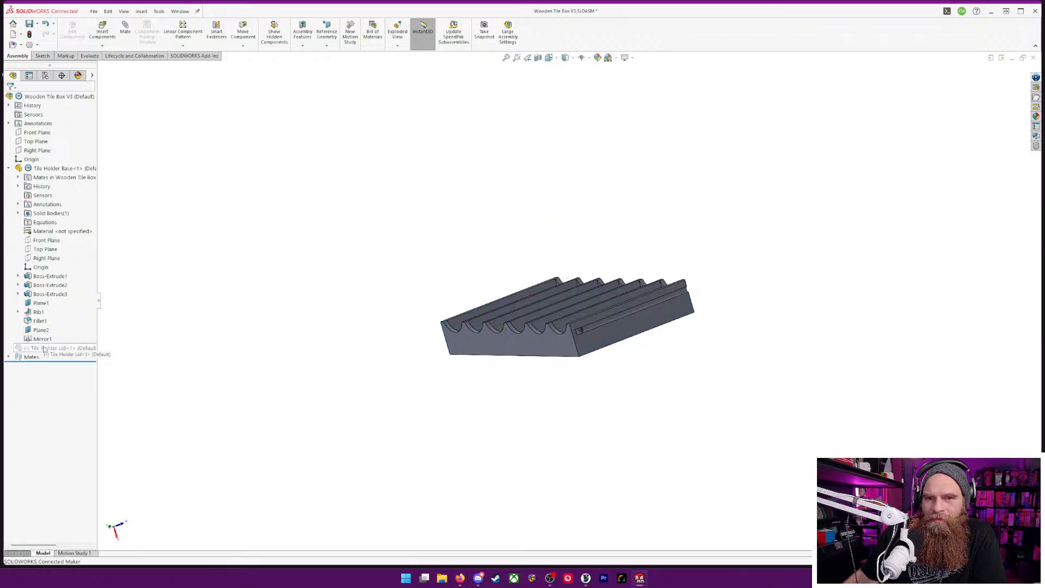
pyautogui.rightClick(60, 348)
pyautogui.click(129, 329)
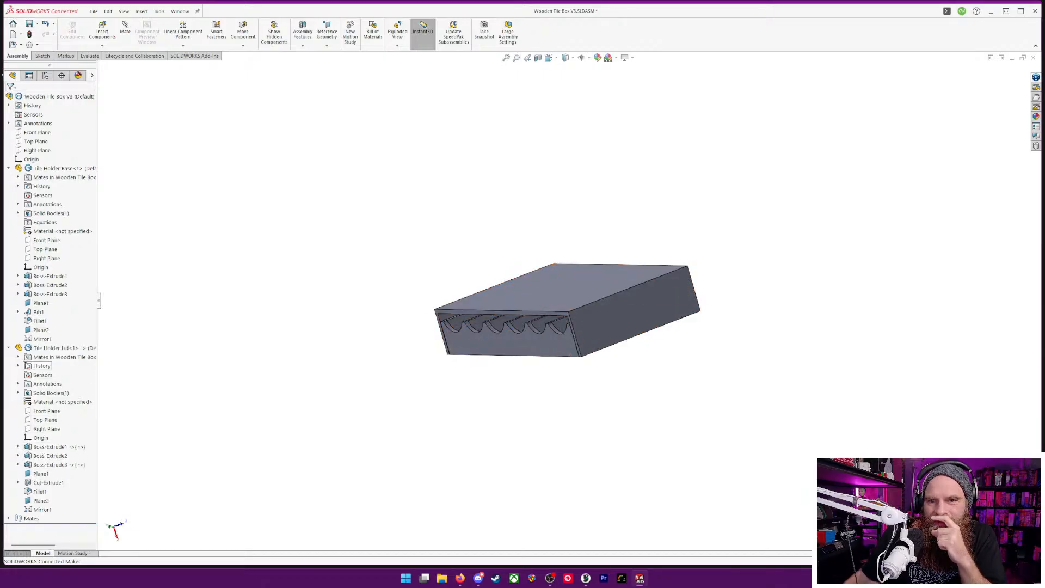
pyautogui.rightClick(30, 352)
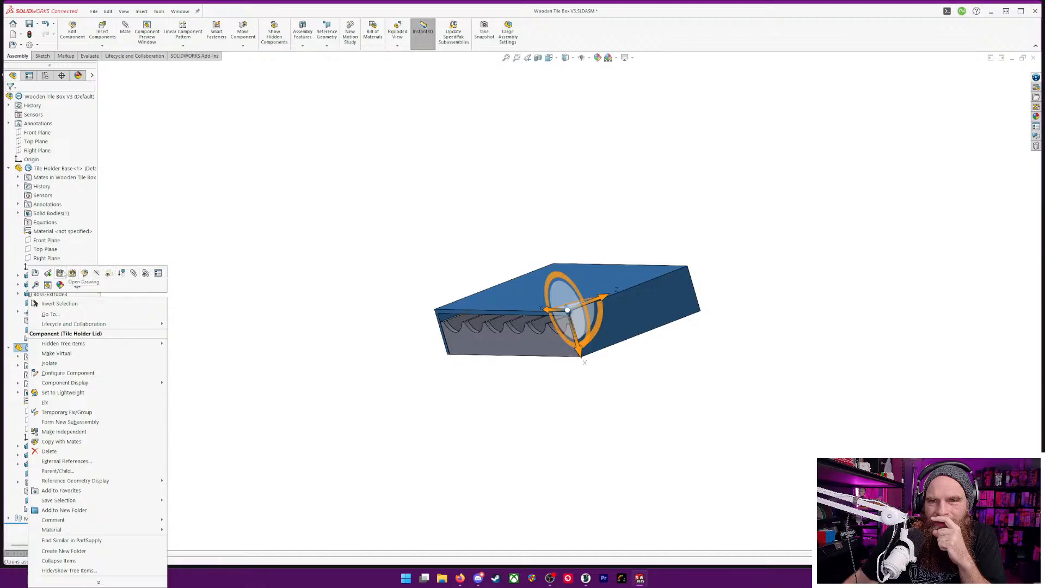
pyautogui.click(169, 235)
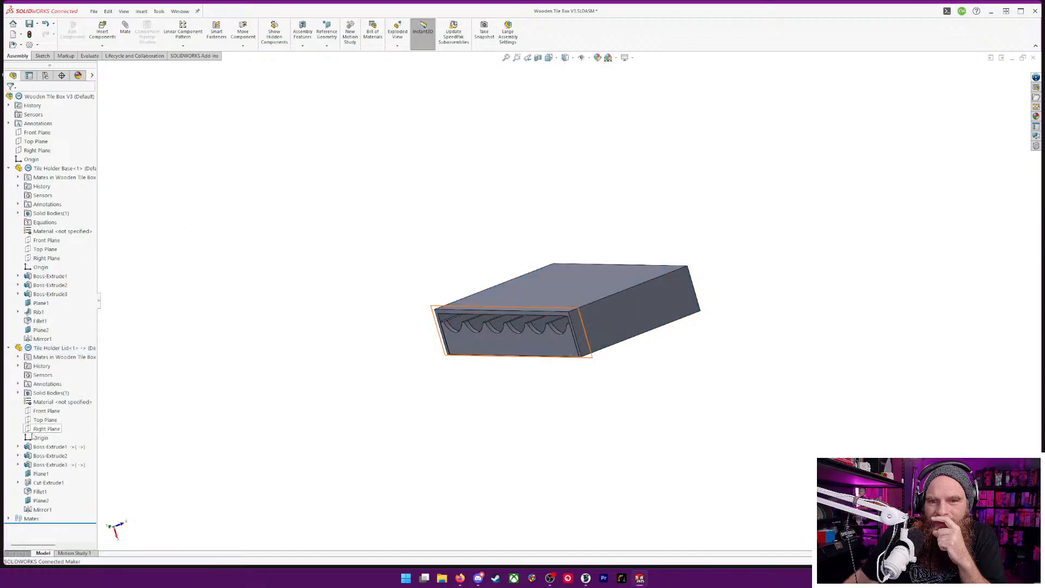
pyautogui.click(18, 392)
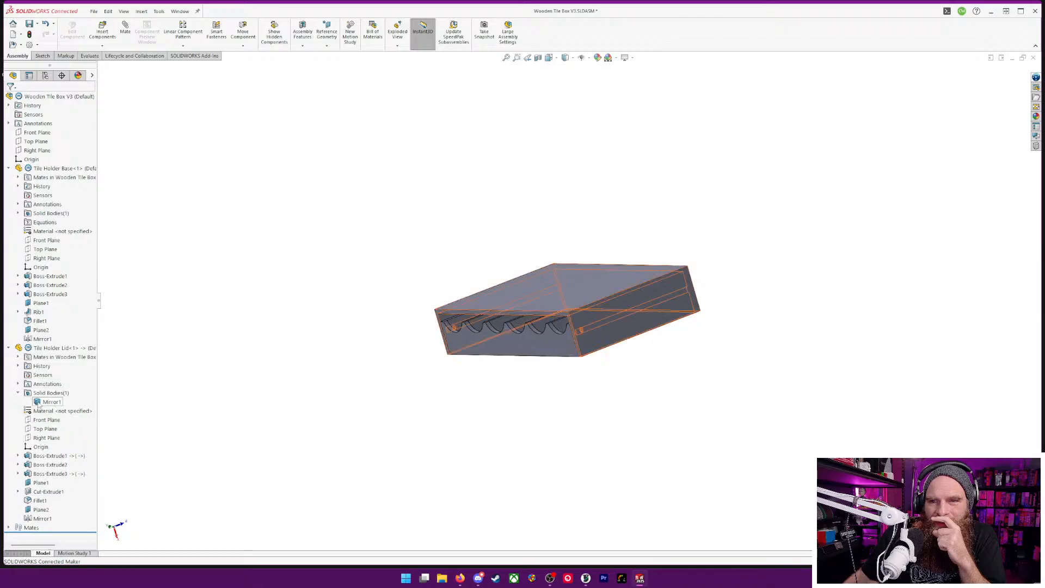
pyautogui.rightClick(38, 404)
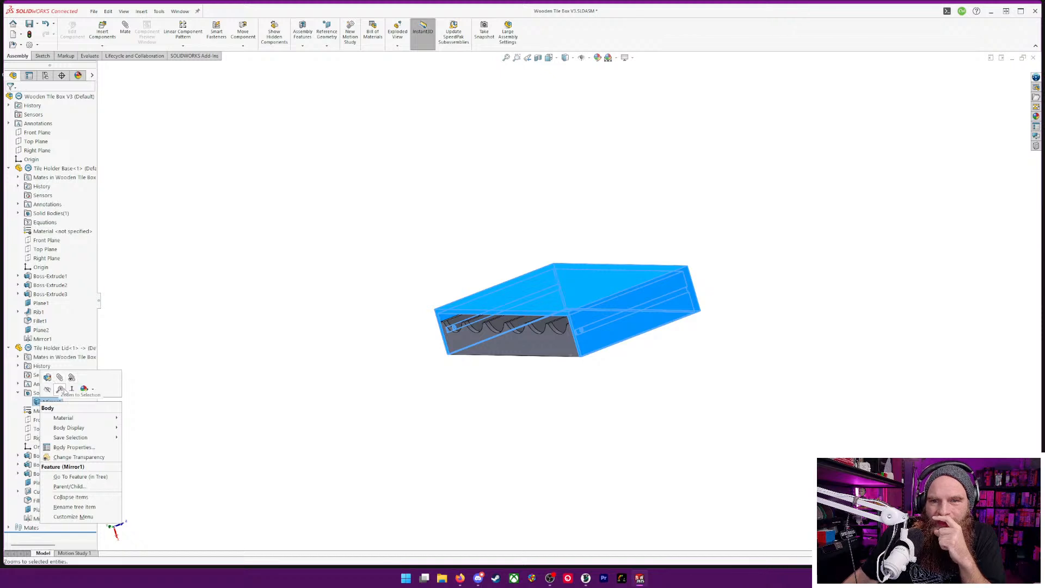
pyautogui.click(220, 319)
# - Collapse the Tile Holder Lid and Tile Holder Base components in the feature tree
pyautogui.moveTo(290, 355); pyautogui.dragTo(479, 358, button='middle')
pyautogui.scroll(5, 570, 342)
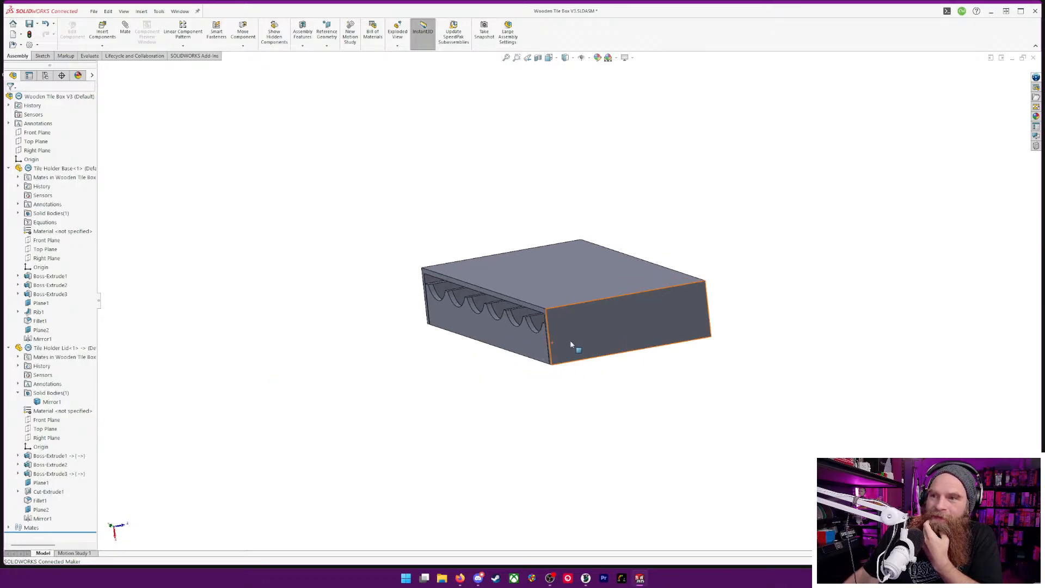
pyautogui.moveTo(467, 422); pyautogui.dragTo(503, 404, button='middle')
pyautogui.click(8, 349)
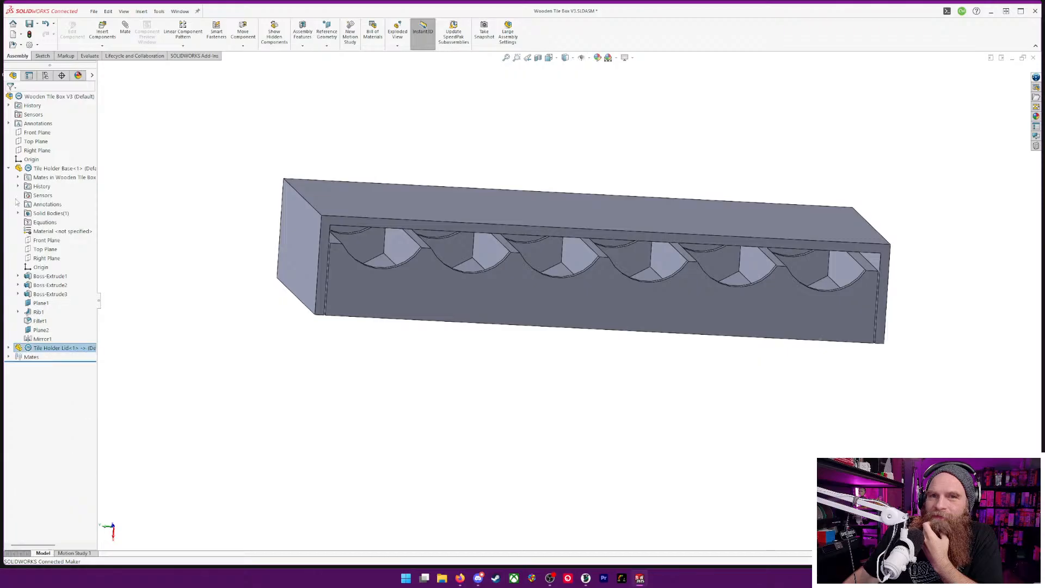
pyautogui.click(8, 168)
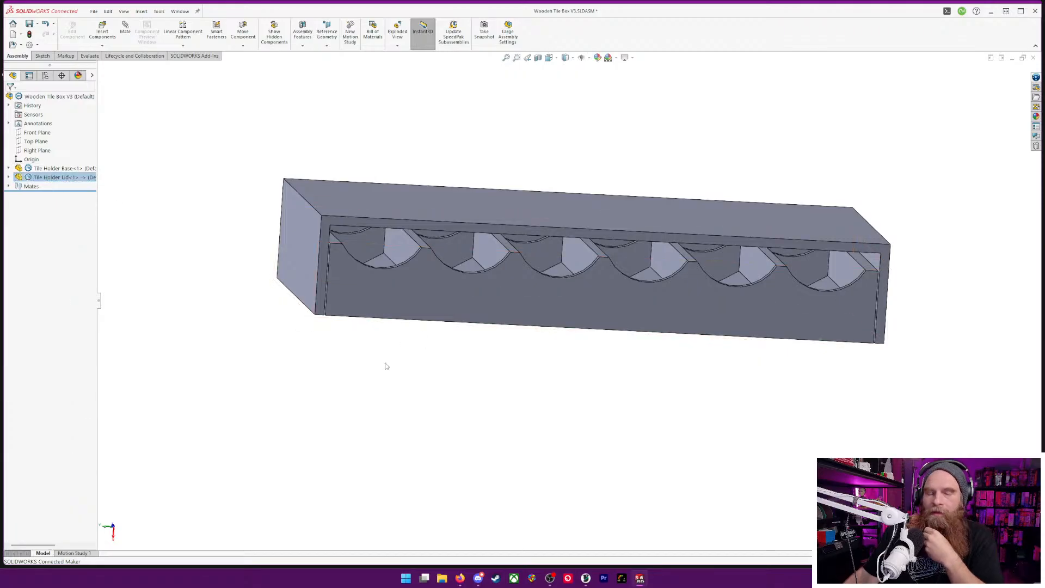
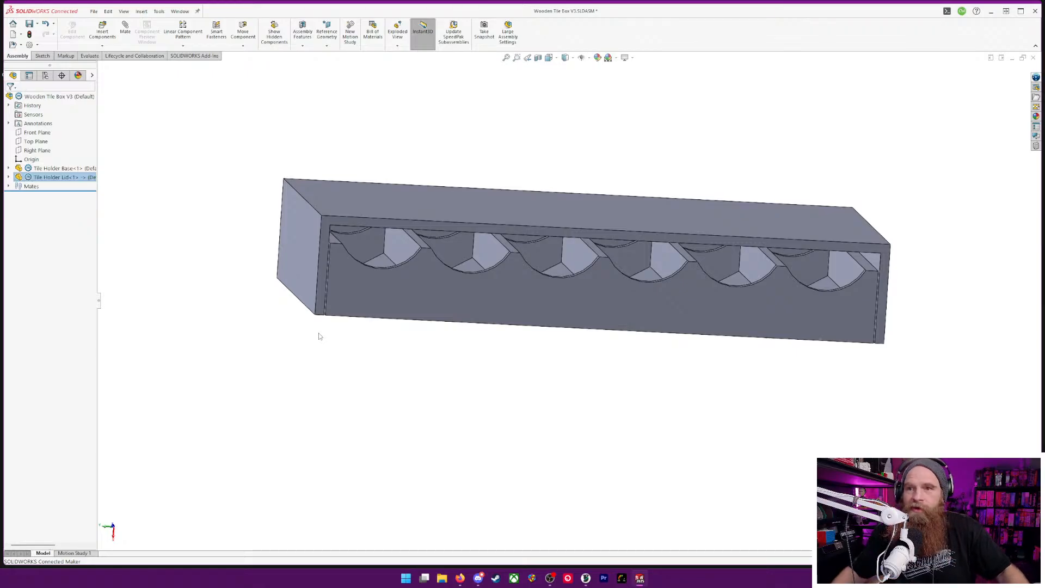
# - Start an assembly-level Fillet with the outer and inner corner edges at one end of the lid selected
pyautogui.moveTo(442, 350); pyautogui.dragTo(428, 291, button='middle')
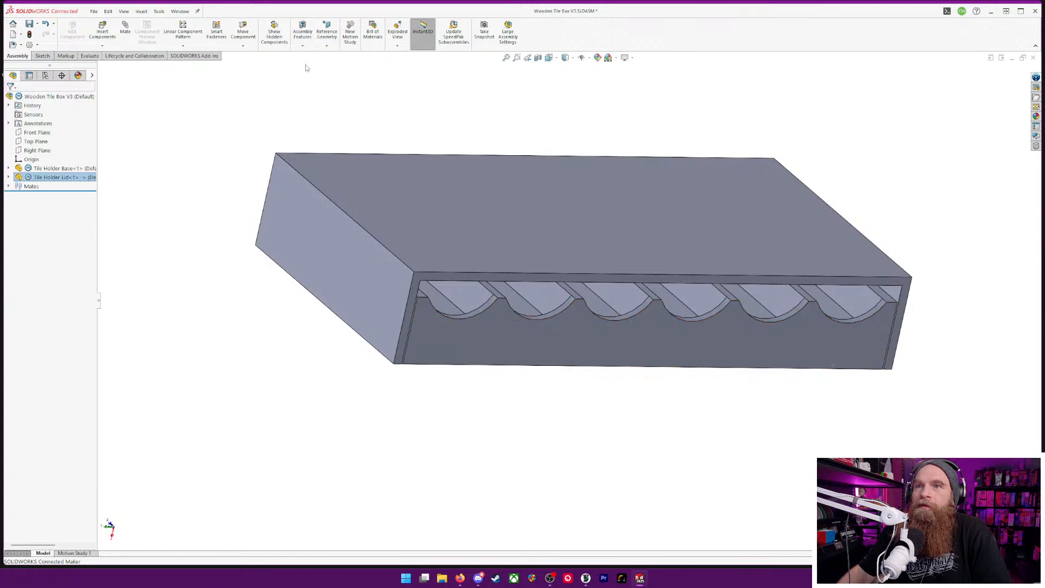
pyautogui.click(304, 47)
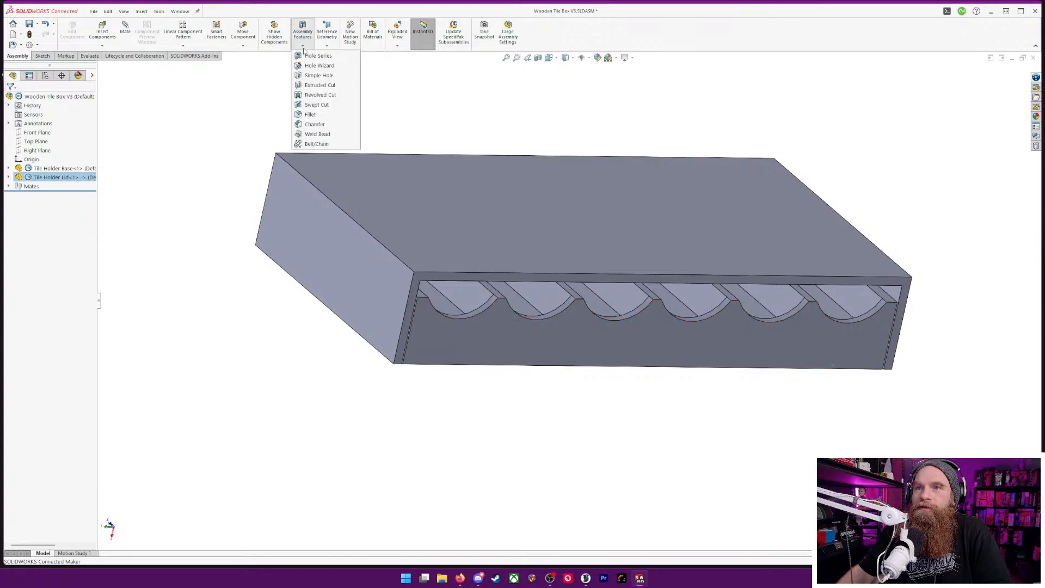
pyautogui.click(298, 123)
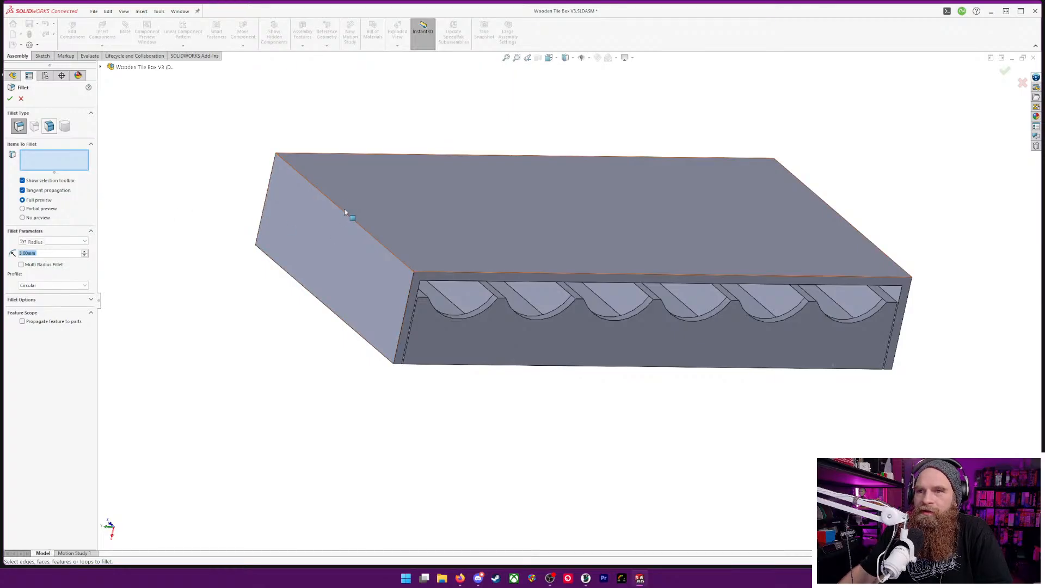
pyautogui.moveTo(345, 216); pyautogui.dragTo(334, 371, button='middle')
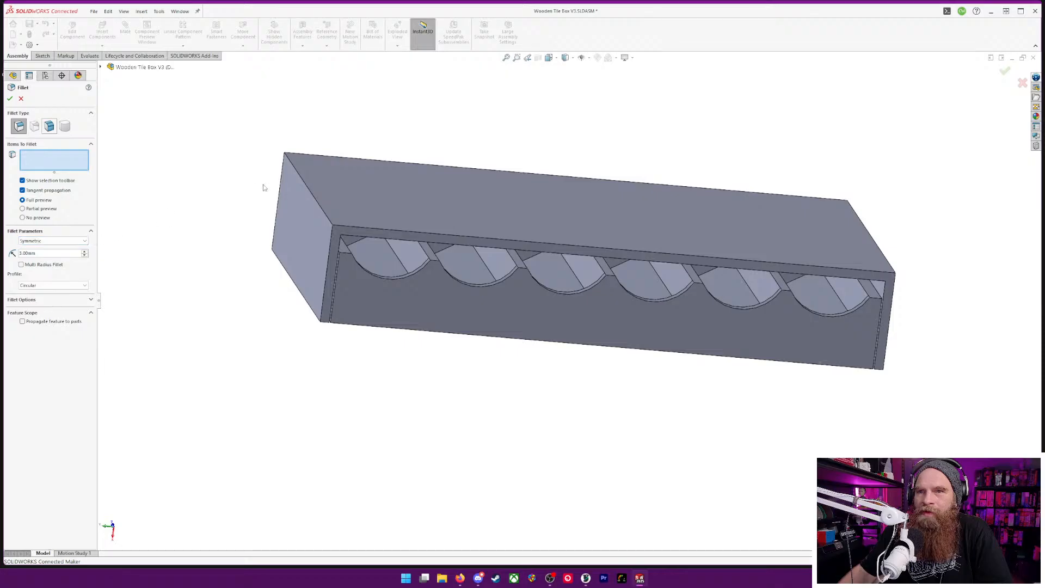
pyautogui.click(304, 183)
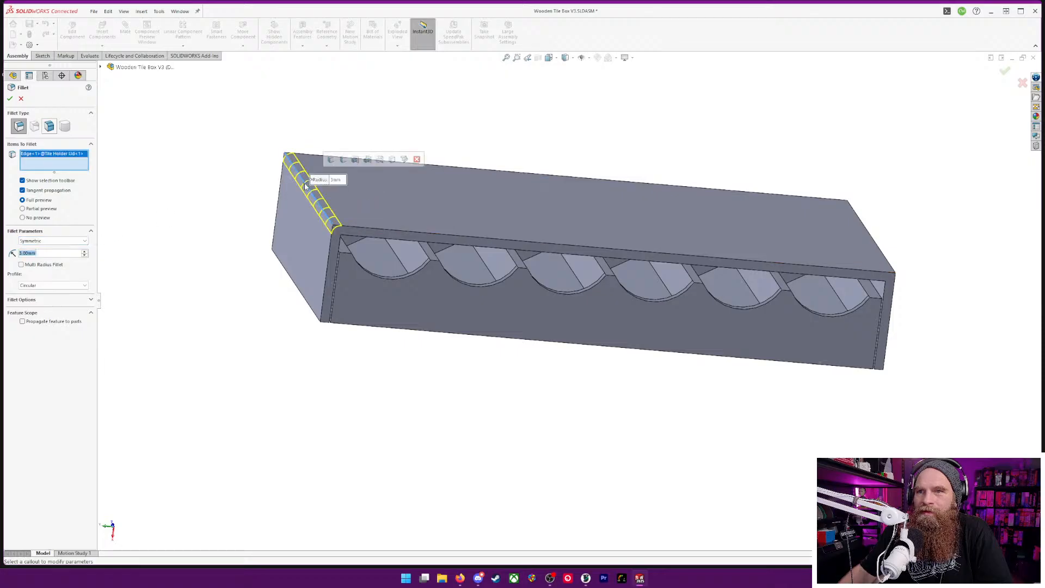
pyautogui.moveTo(305, 183); pyautogui.dragTo(350, 329, button='middle')
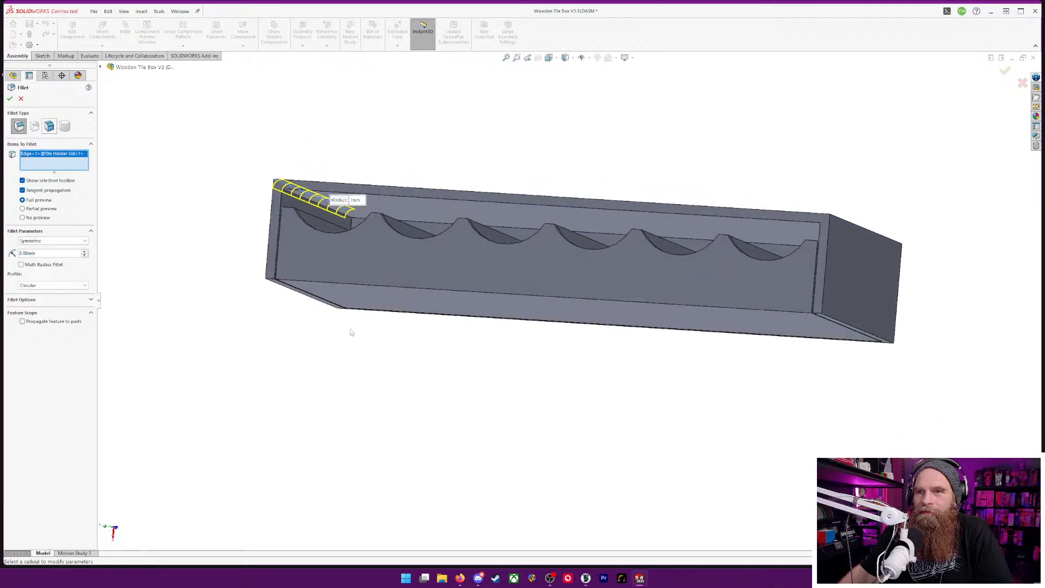
pyautogui.click(350, 219)
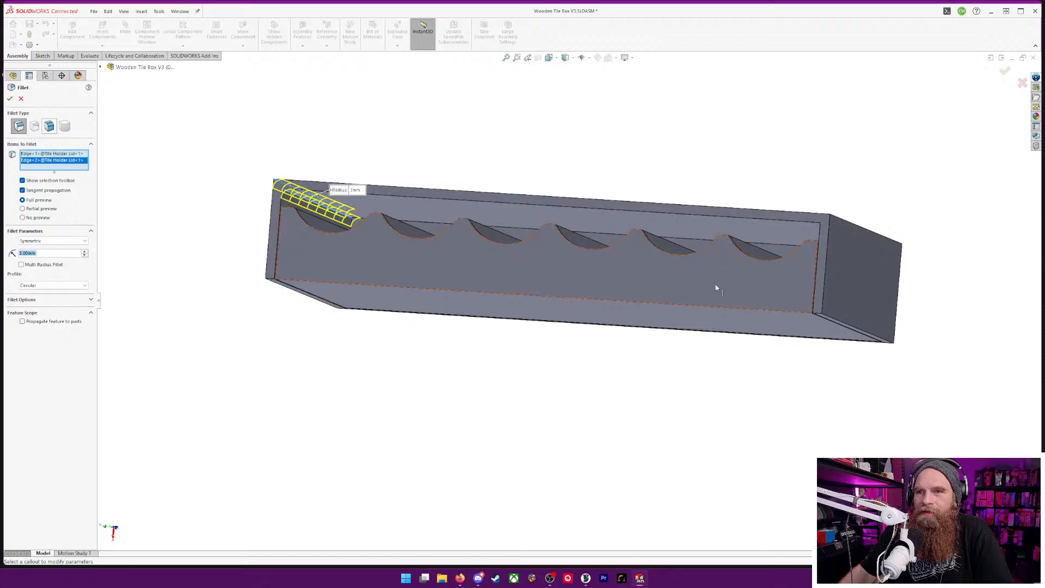
# - Add the outer and inner corner edges at the lid's opposite end to the Fillet and apply it
pyautogui.moveTo(716, 287); pyautogui.dragTo(909, 298, button='middle')
pyautogui.scroll(-5, 691, 228)
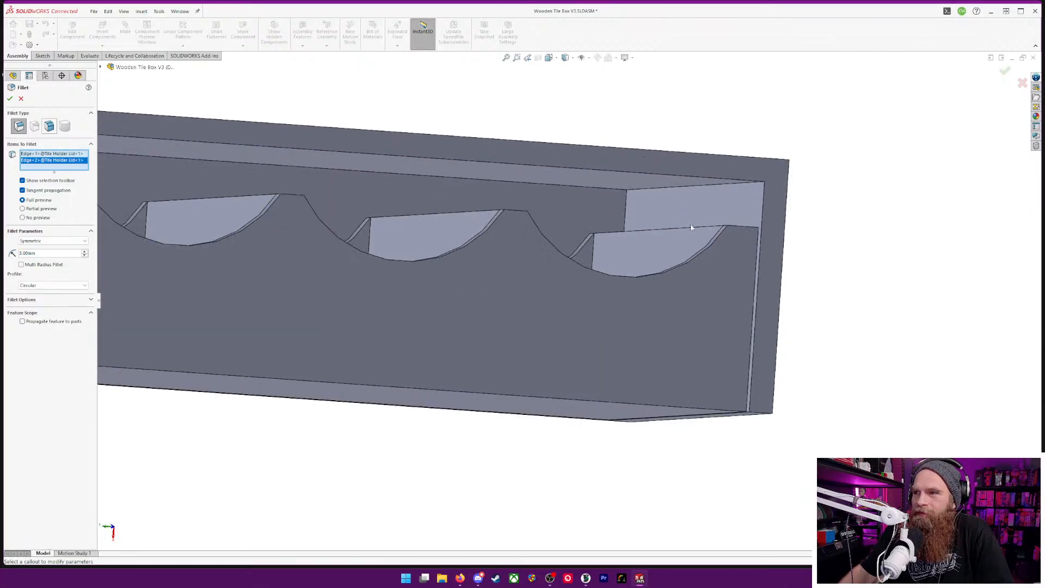
pyautogui.click(694, 185)
pyautogui.moveTo(918, 204); pyautogui.dragTo(839, 262, button='middle')
pyautogui.click(801, 158)
pyautogui.scroll(-5, 839, 262)
pyautogui.scroll(5, 837, 262)
pyautogui.scroll(5, 837, 263)
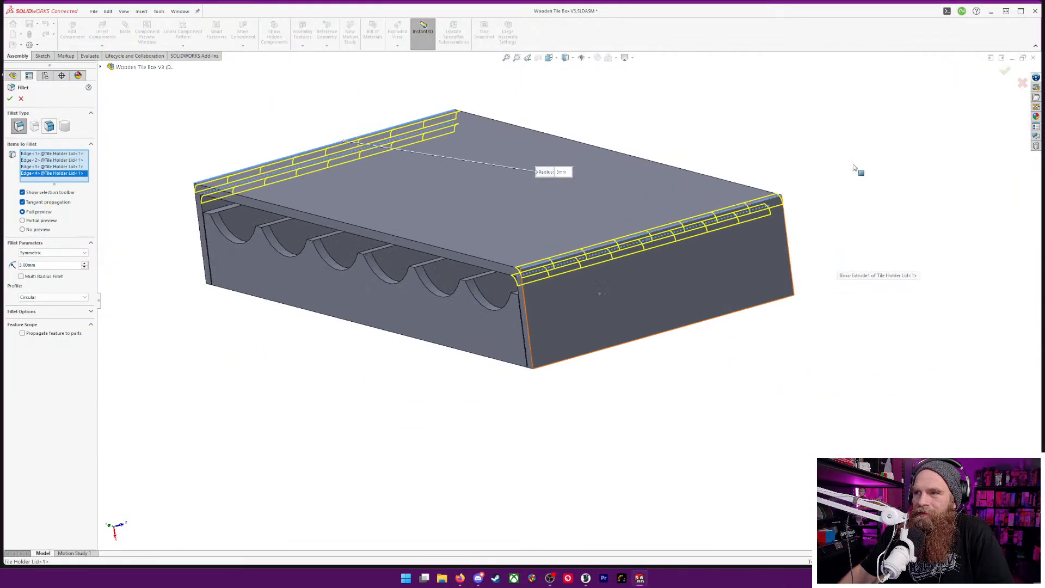
pyautogui.moveTo(856, 168); pyautogui.dragTo(727, 234, button='middle')
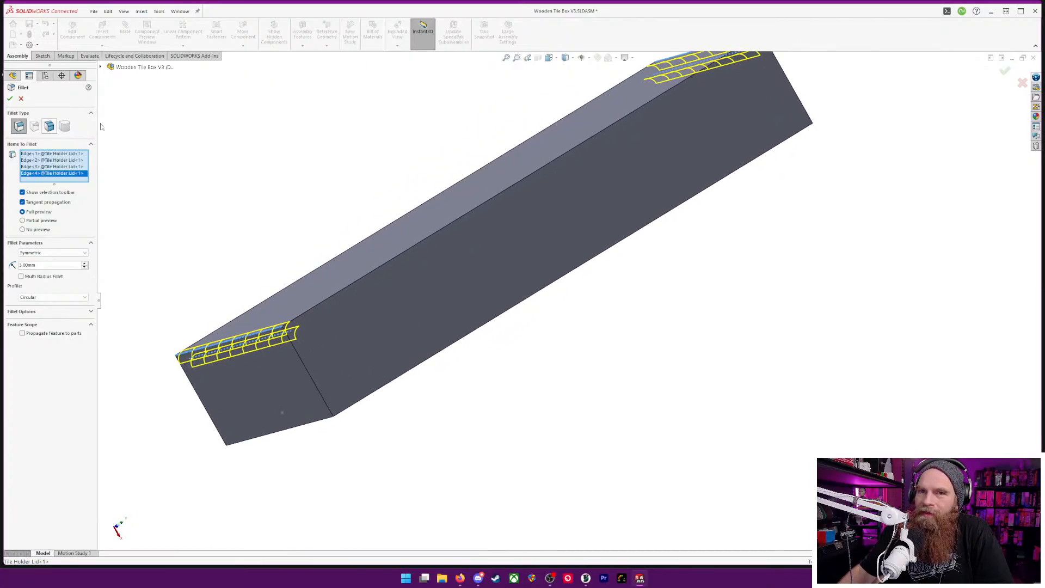
pyautogui.click(10, 99)
# - Save the Wooden Tile Box V3 assembly with the filleted lid
pyautogui.moveTo(401, 426); pyautogui.dragTo(521, 281, button='middle')
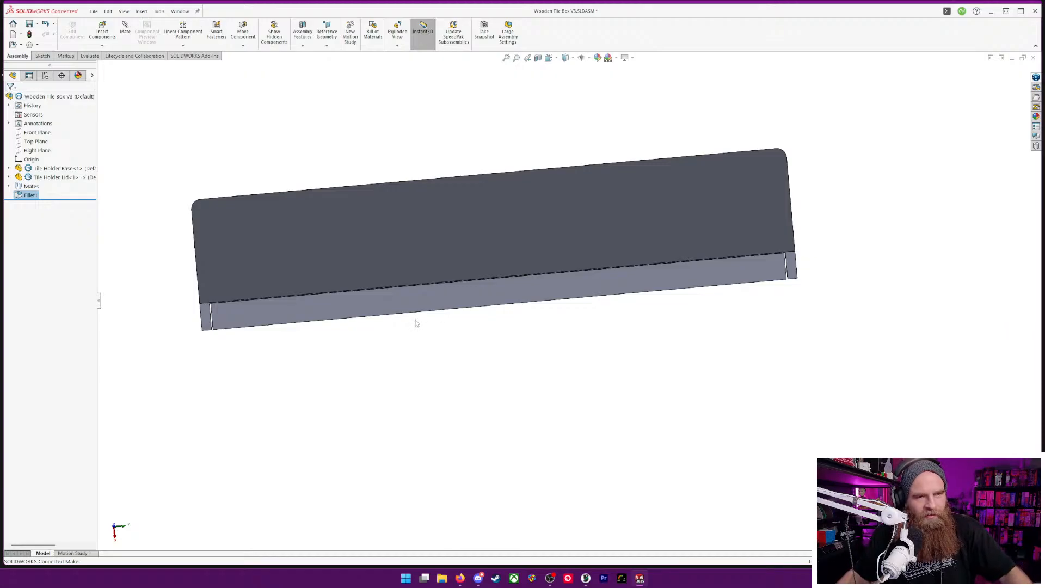
pyautogui.moveTo(541, 352); pyautogui.dragTo(755, 339, button='middle')
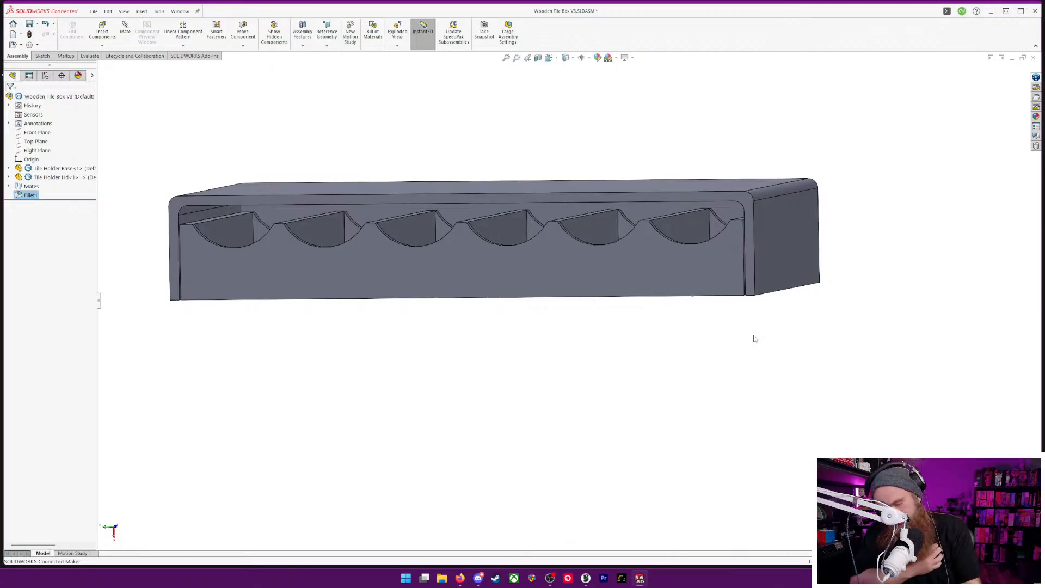
pyautogui.hotkey('ctrl', 's')
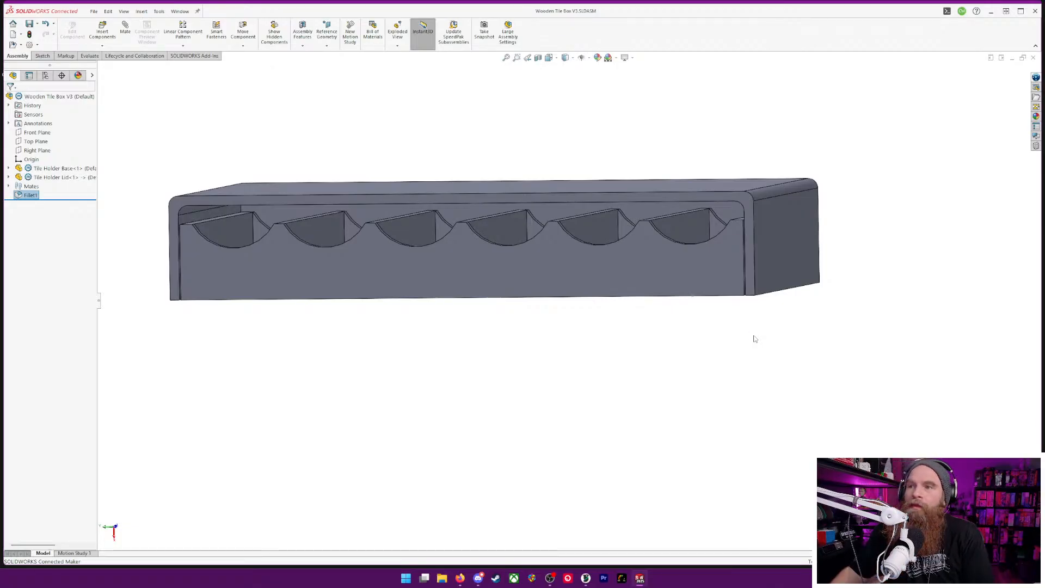
pyautogui.moveTo(426, 217); pyautogui.dragTo(434, 171, button='middle')
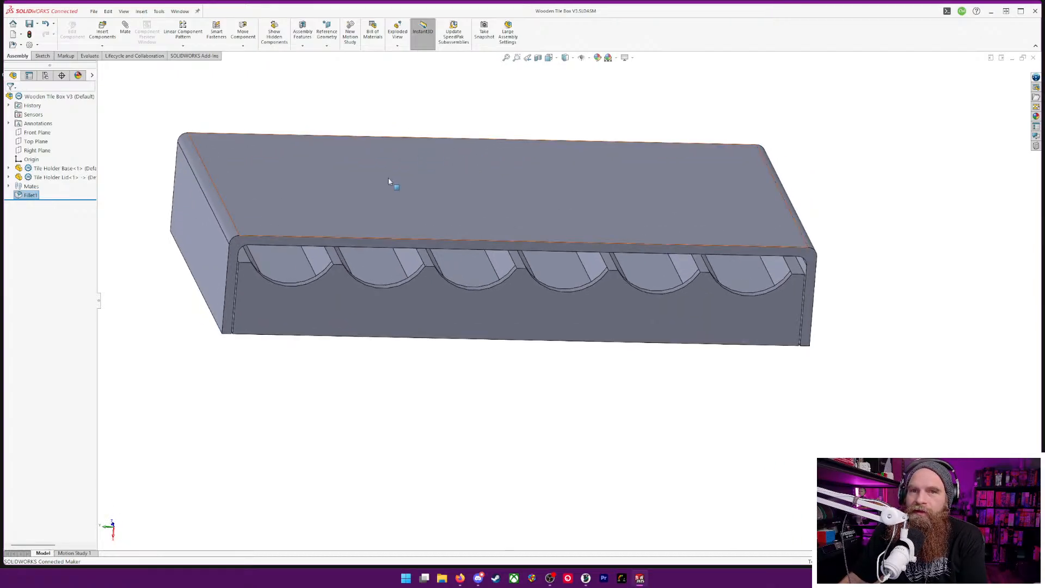
pyautogui.rightClick(24, 190)
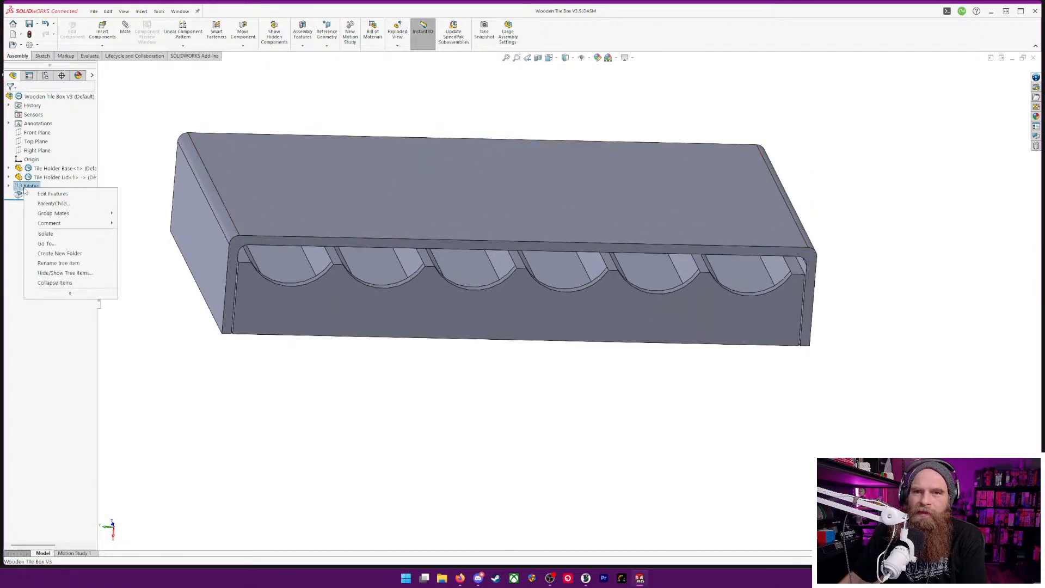
pyautogui.click(28, 178)
pyautogui.rightClick(28, 178)
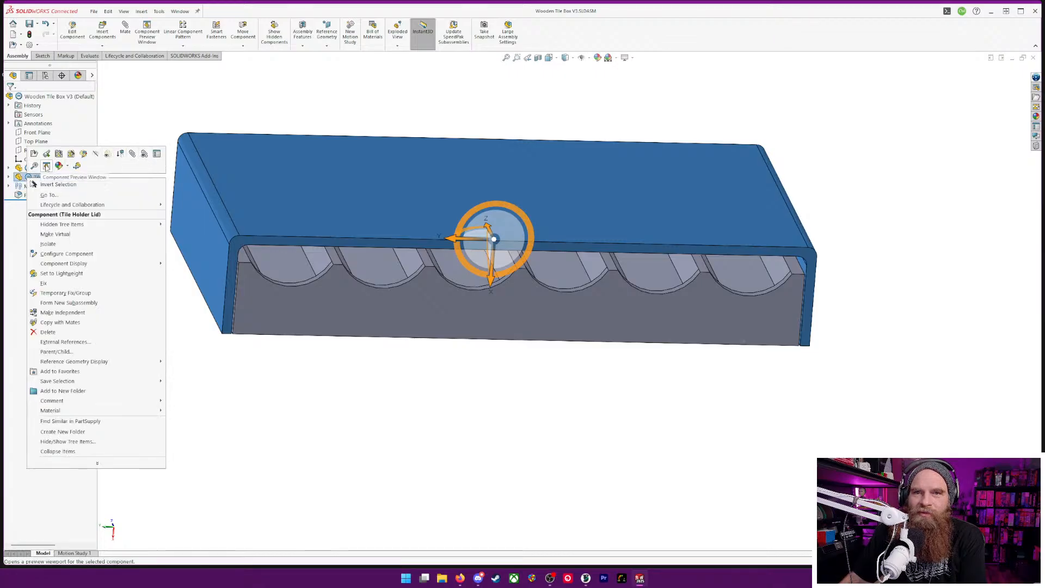
pyautogui.click(122, 157)
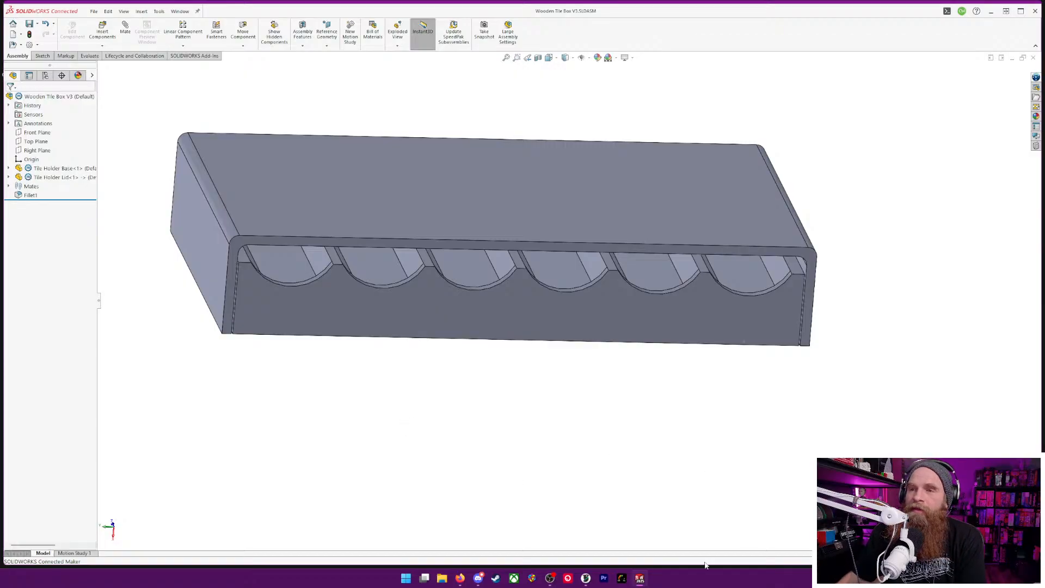
pyautogui.moveTo(481, 392); pyautogui.dragTo(574, 292, button='middle')
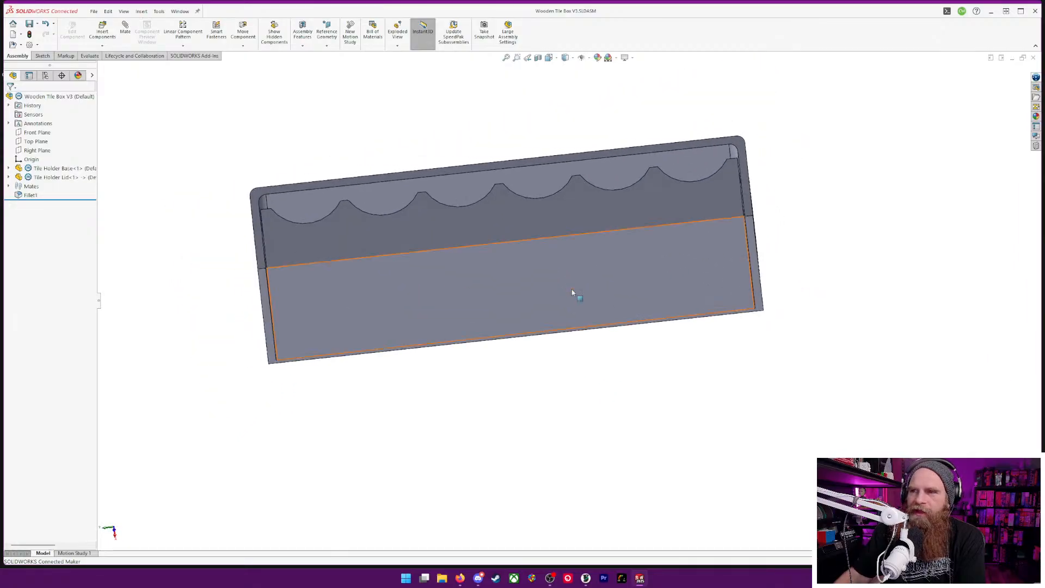
pyautogui.moveTo(791, 118); pyautogui.dragTo(770, 237, button='middle')
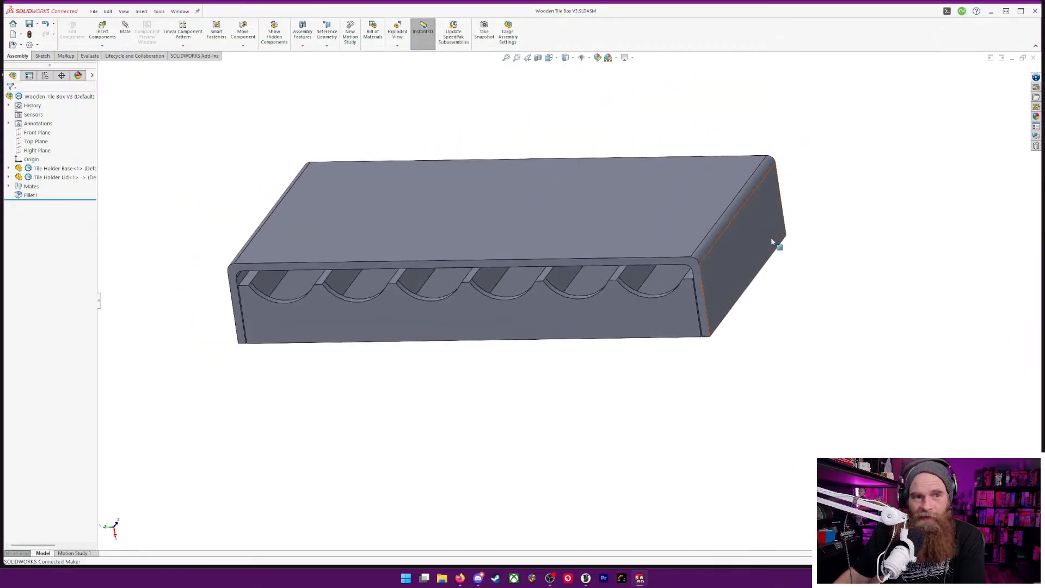